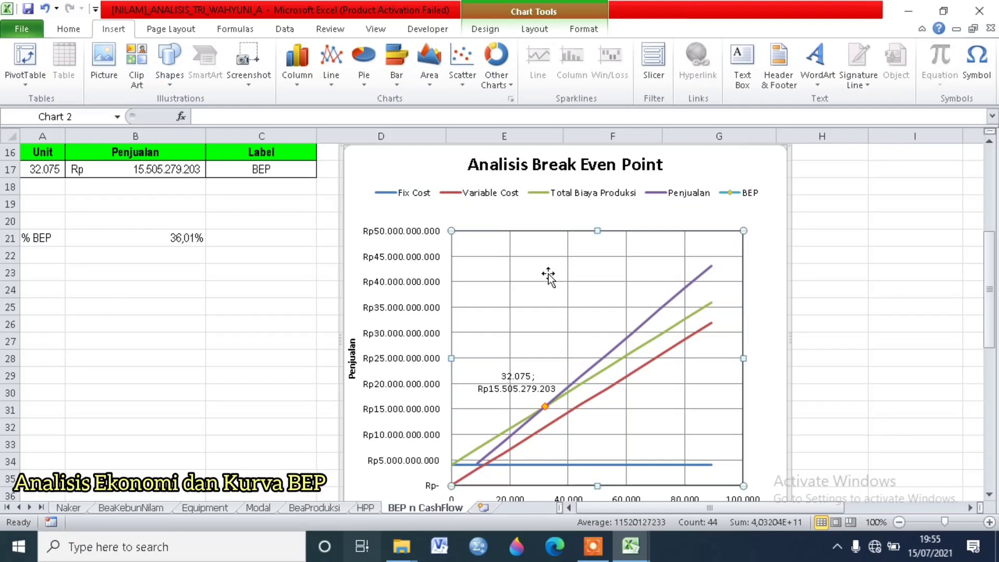
Step: Look over the Analisis Break Even Point chart and the Modal, BeaProduksi, HPP, BEP n CashFlow and Equipment sheets
scroll(546, 281, down, 3)
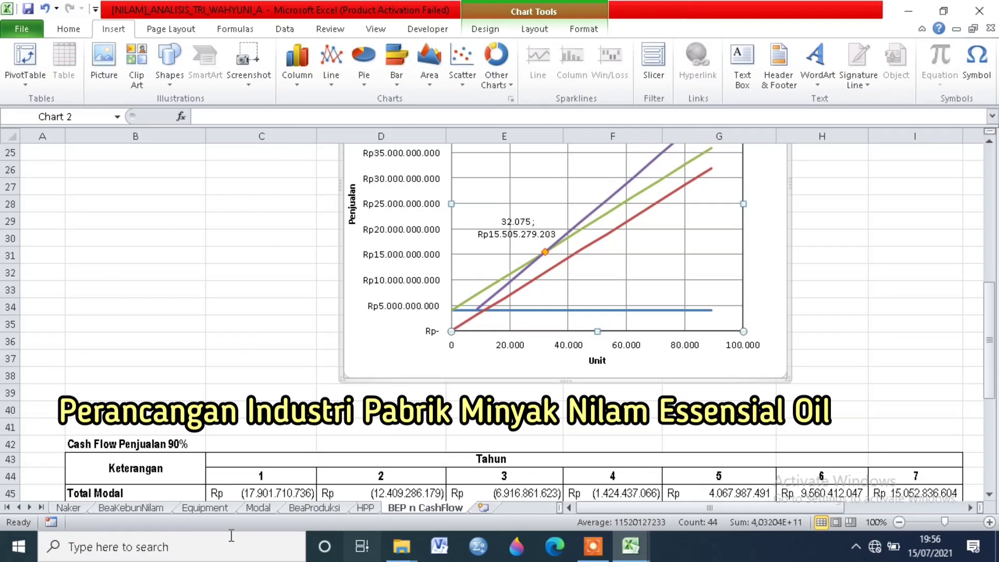
click(259, 507)
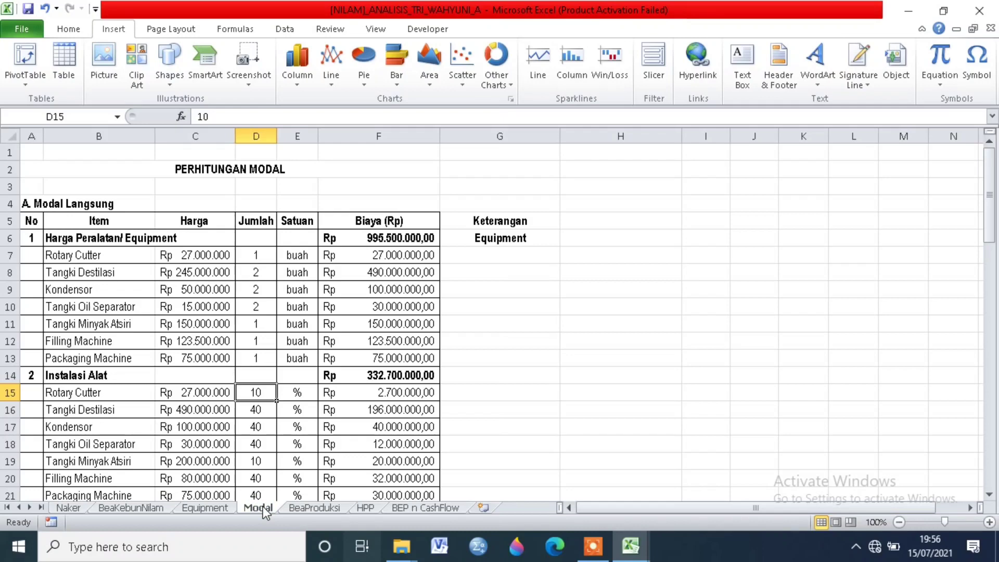
click(307, 508)
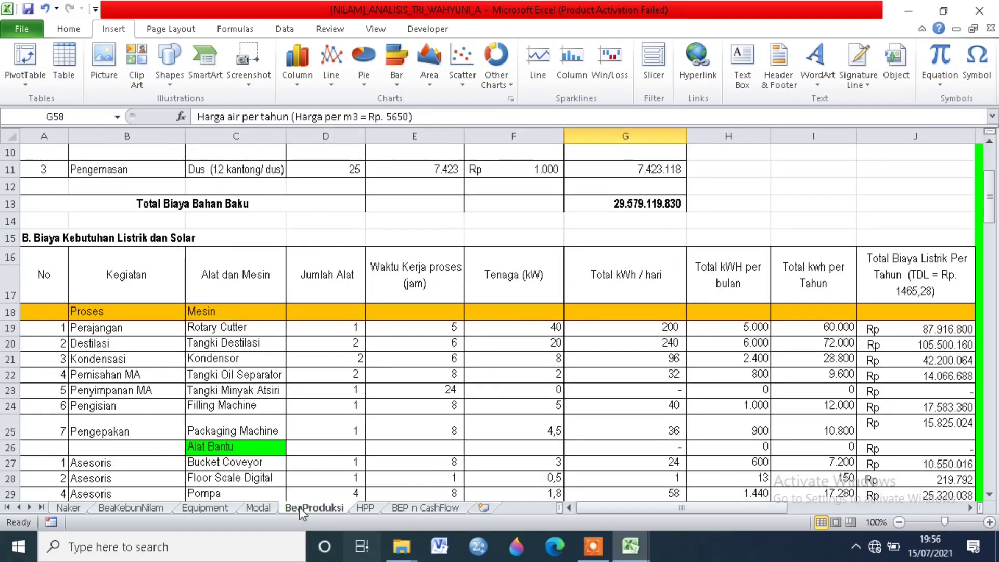
click(366, 508)
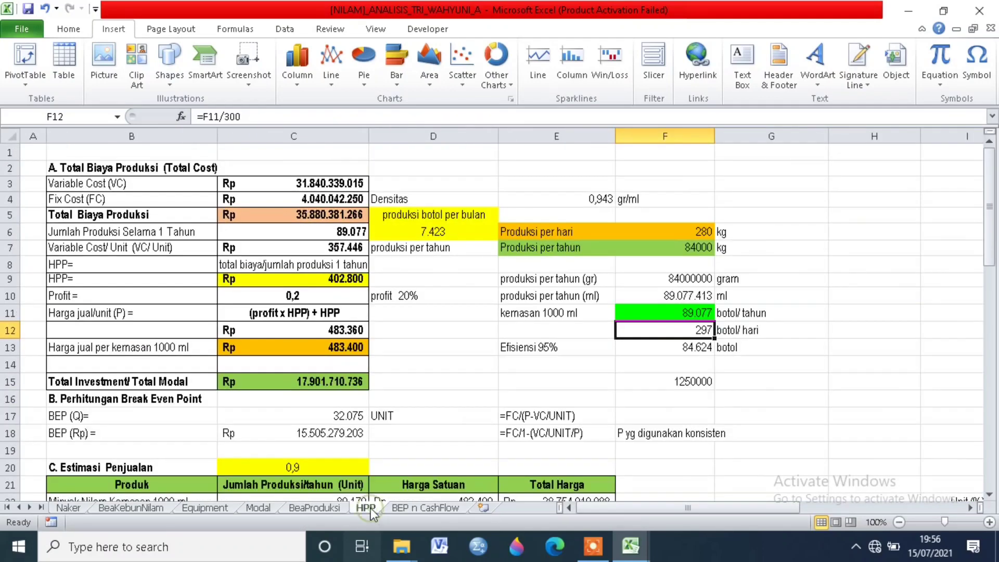
click(422, 508)
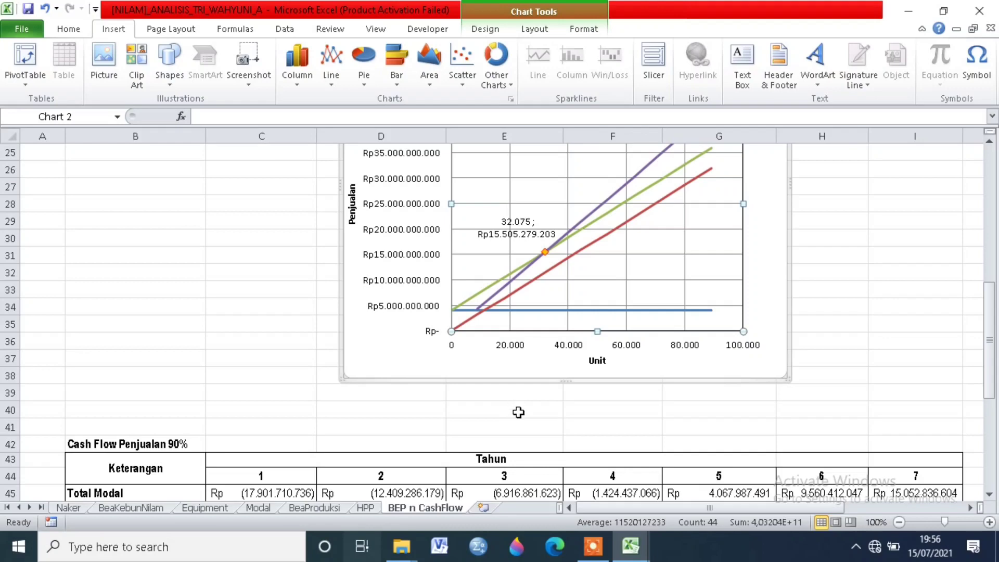
scroll(518, 412, up, 6)
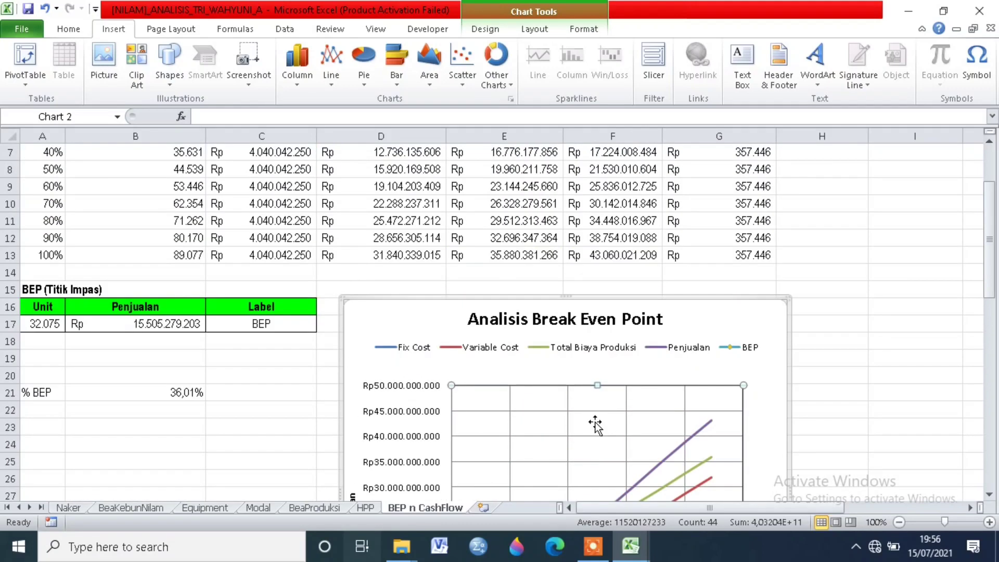
click(205, 509)
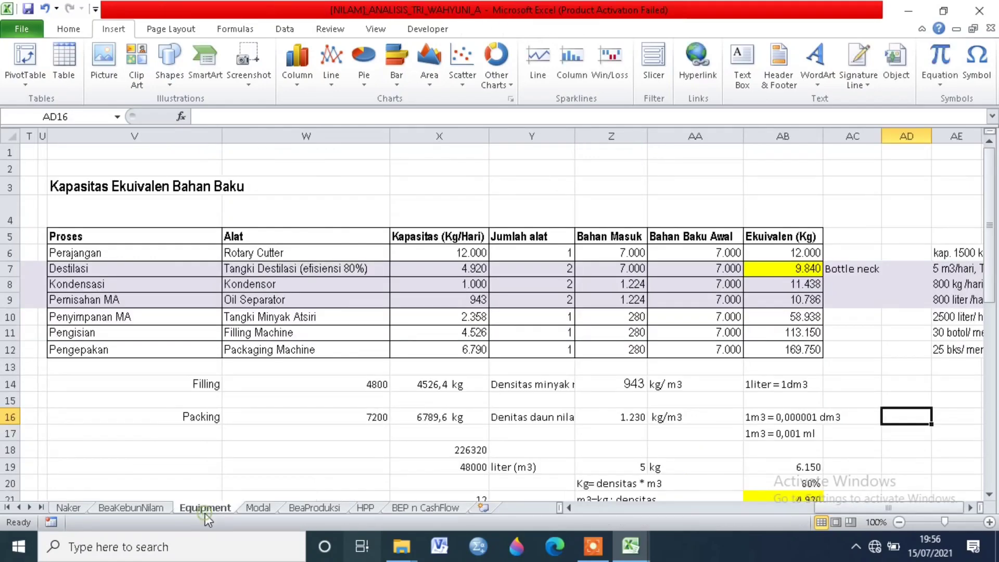
Step: On the Modal sheet, review the Harga Peralatan/Equipment items under Modal Langsung, from Rotary Cutter to Tangki Oil Separator
click(257, 508)
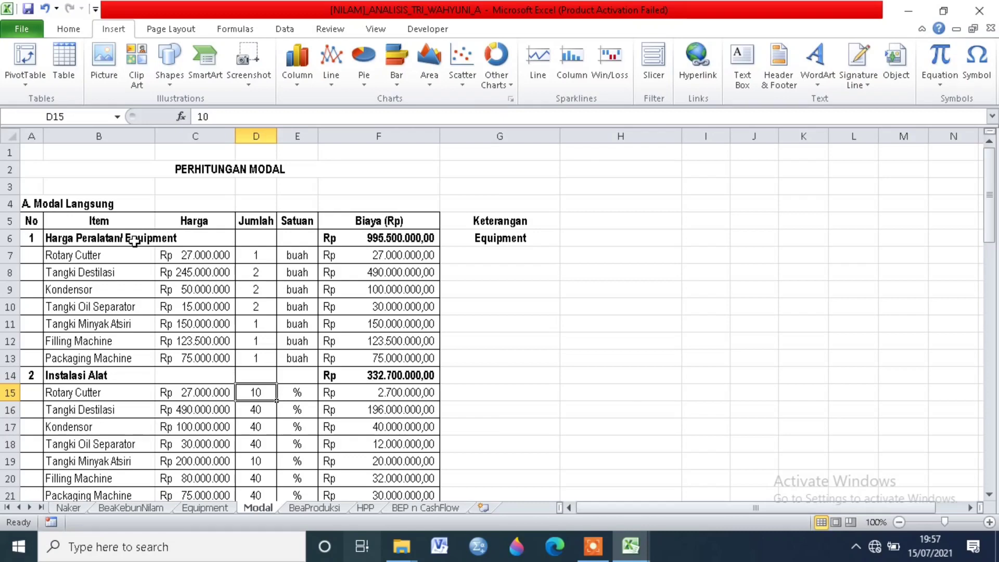
scroll(134, 241, down, 1)
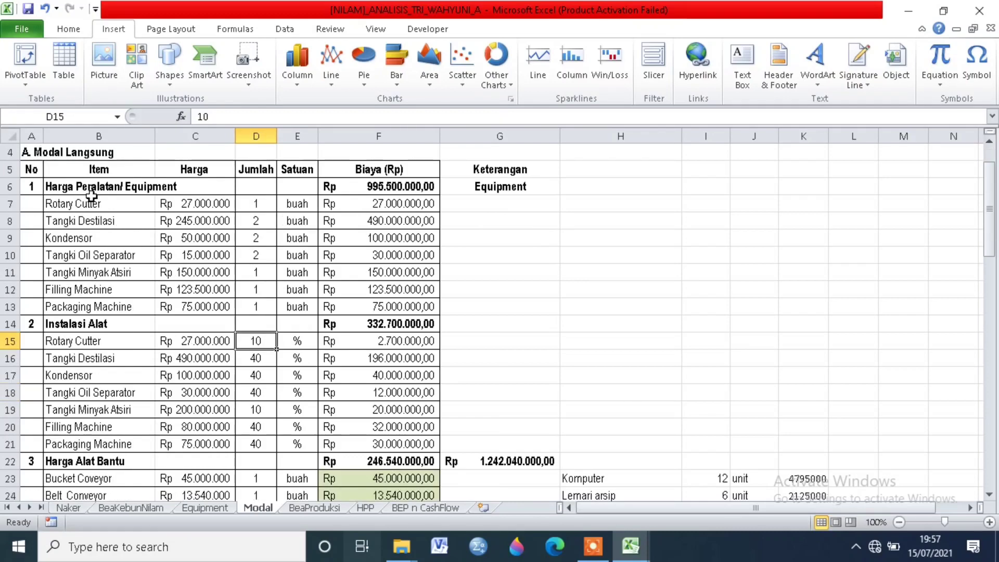
scroll(117, 220, up, 1)
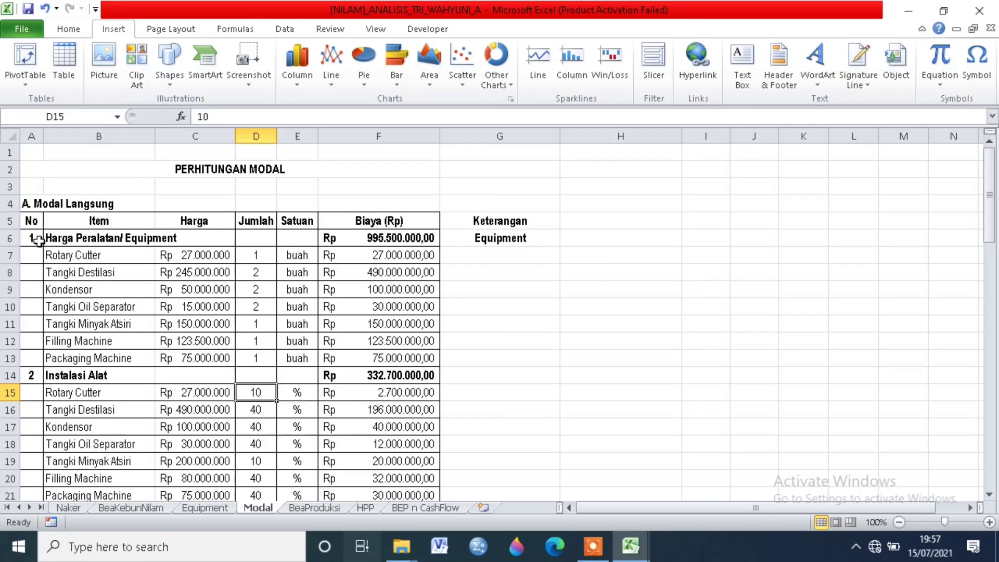
click(67, 239)
click(219, 237)
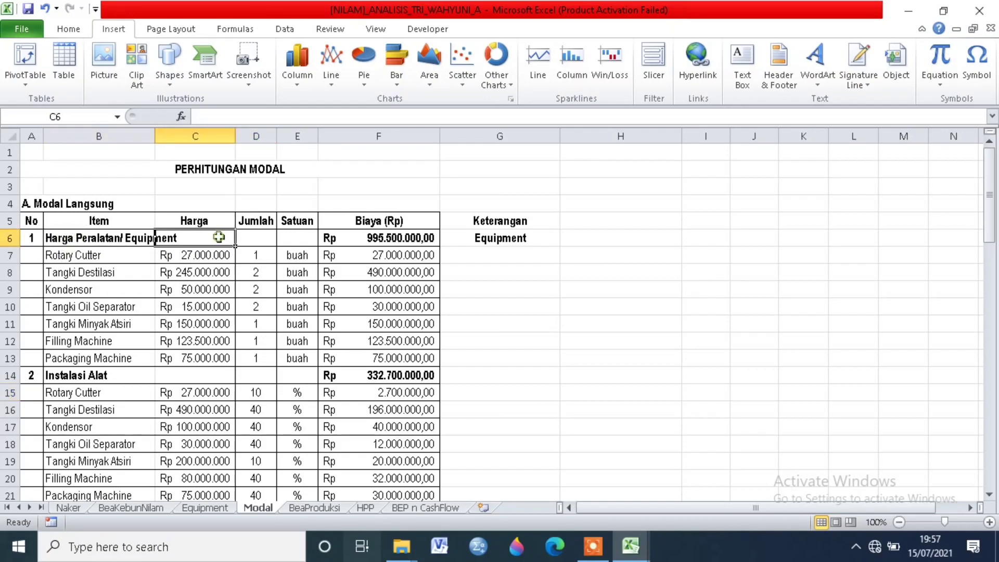
click(114, 255)
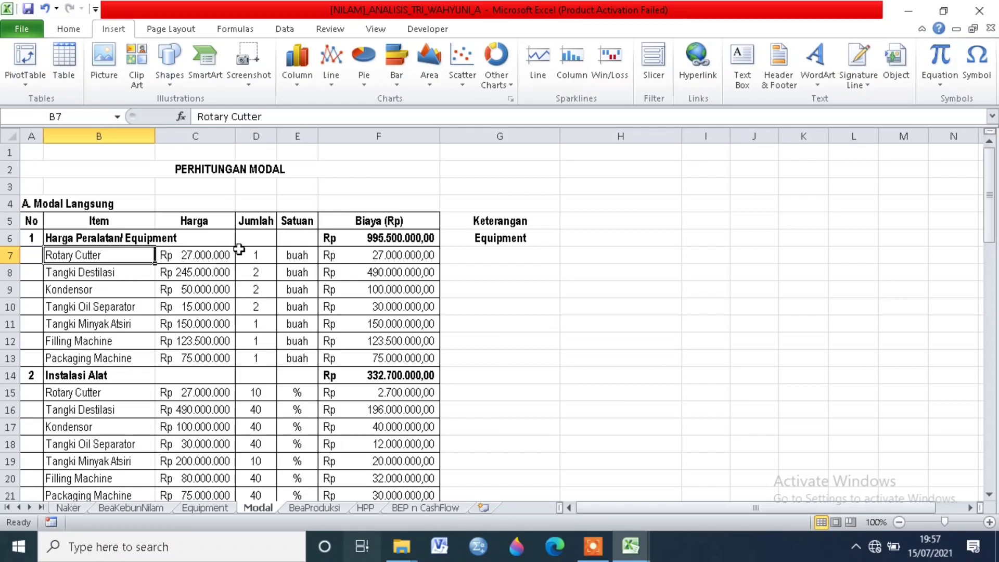
click(110, 275)
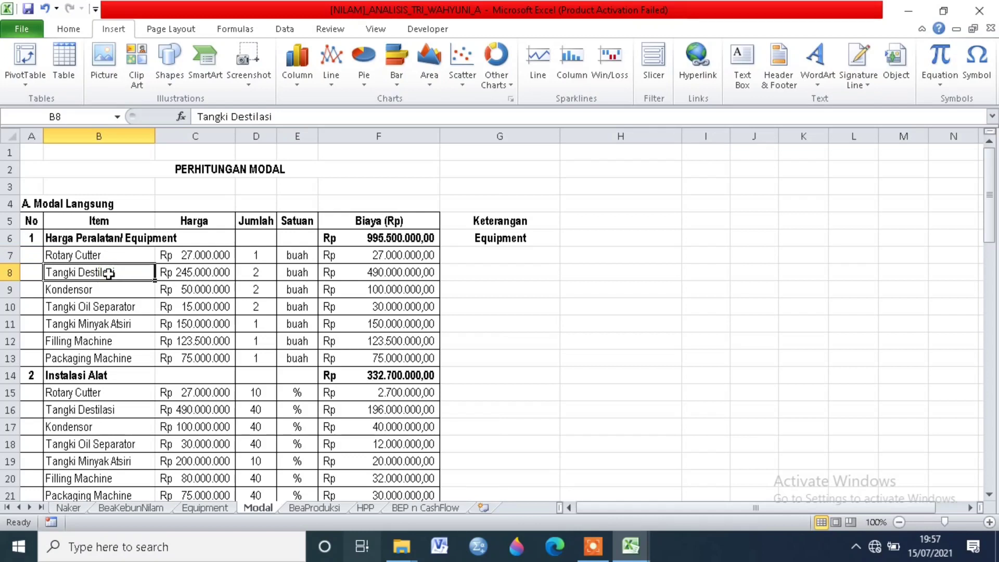
click(99, 293)
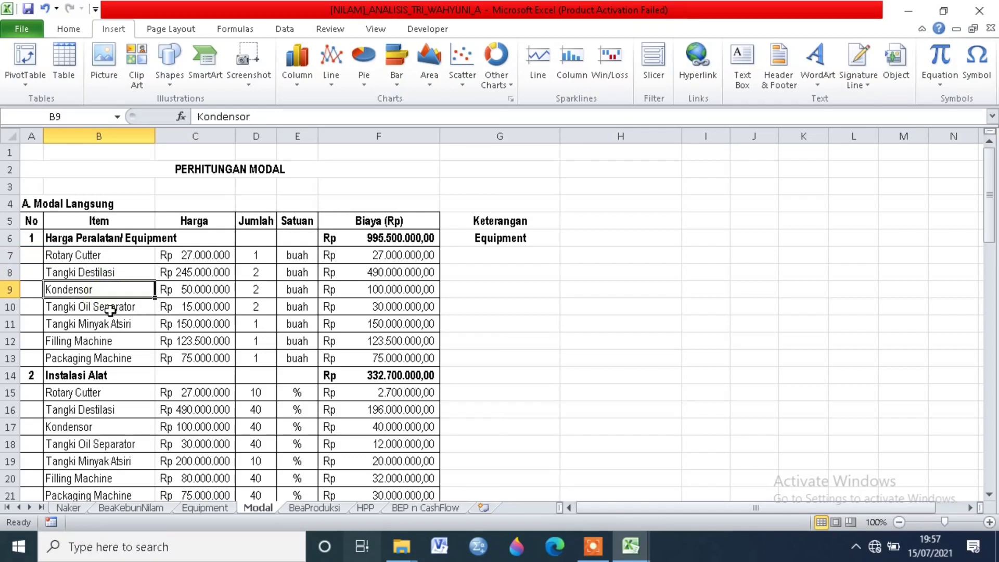
click(111, 310)
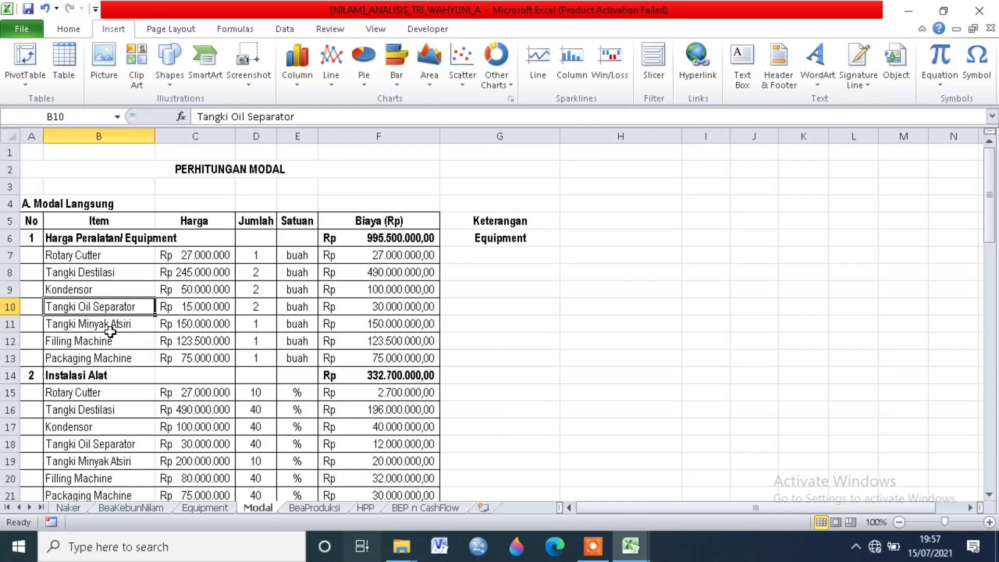
Step: Examine the Instalasi Alat section, checking each machine's price and its installation percentage
scroll(190, 292, down, 1)
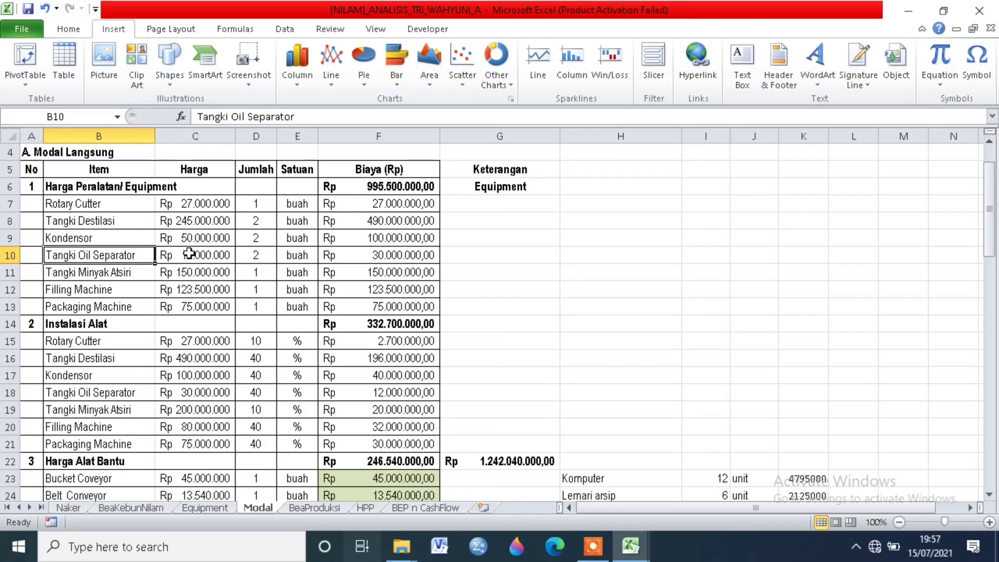
click(25, 324)
click(69, 323)
click(72, 356)
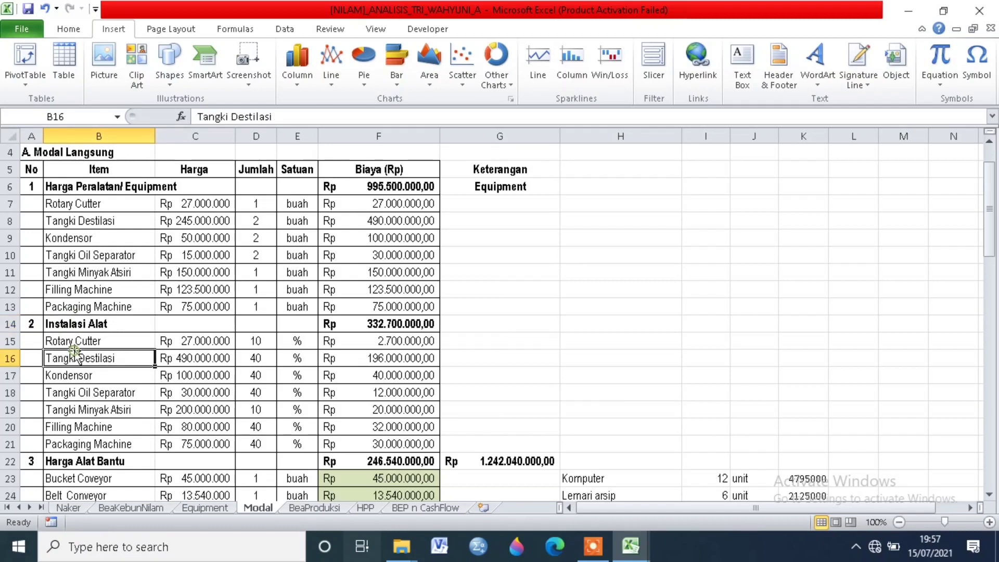
click(85, 341)
click(93, 375)
click(97, 358)
click(200, 346)
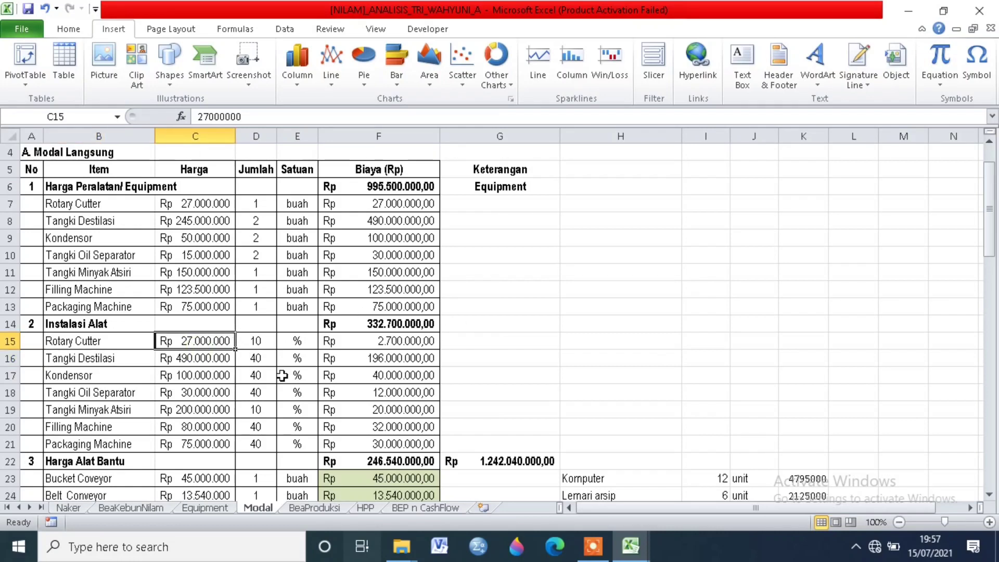
click(107, 363)
click(111, 374)
click(127, 394)
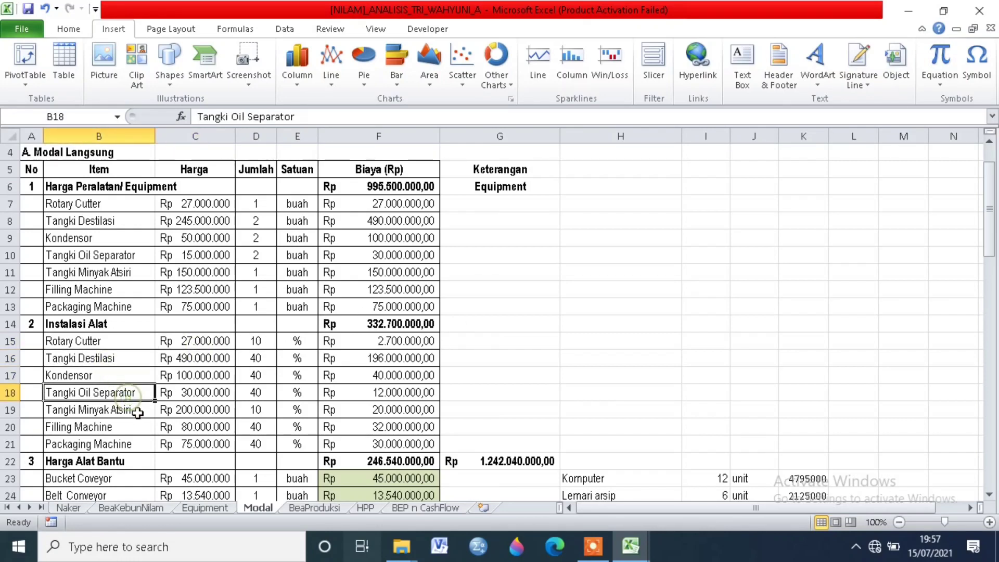
click(134, 411)
click(150, 442)
click(151, 411)
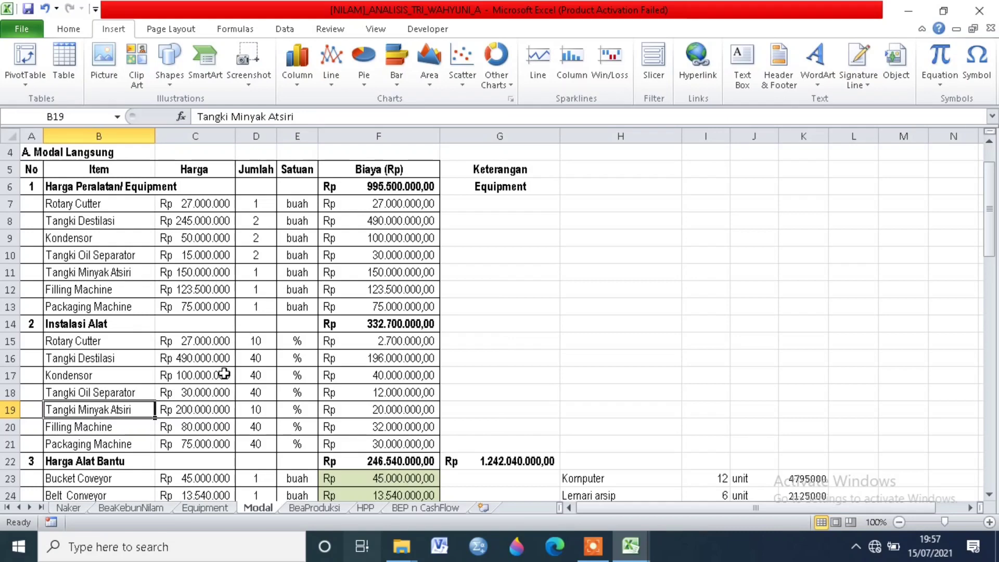
Step: Review the auxiliary equipment listed under Harga Alat Bantu, from Bucket Coveyor to Pompa
scroll(254, 412, down, 1)
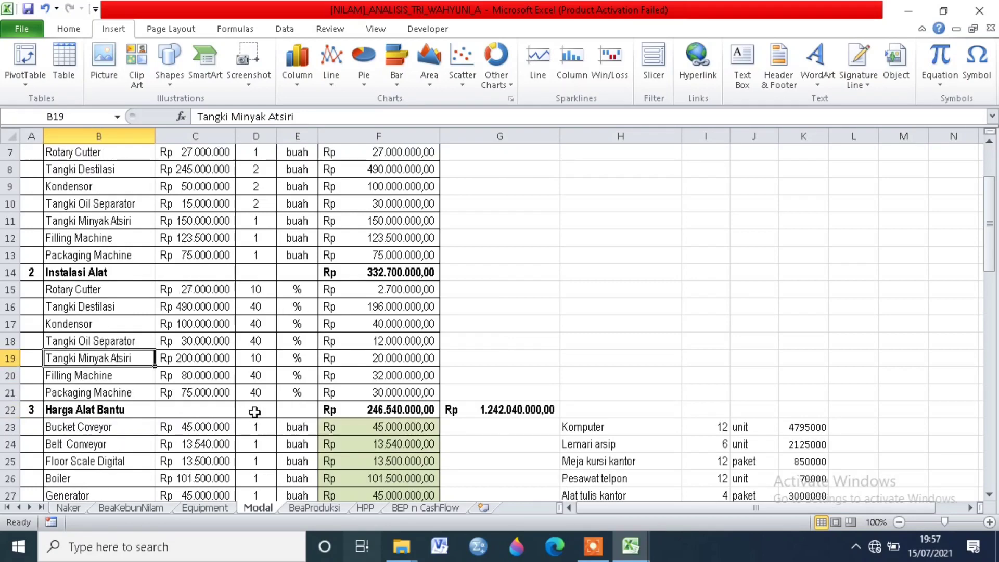
scroll(254, 412, down, 1)
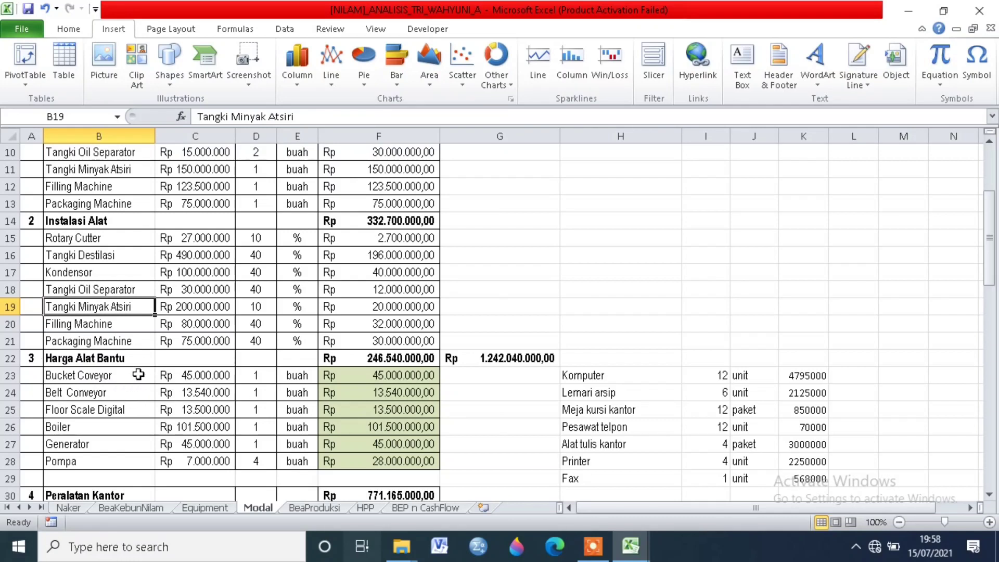
scroll(138, 375, down, 1)
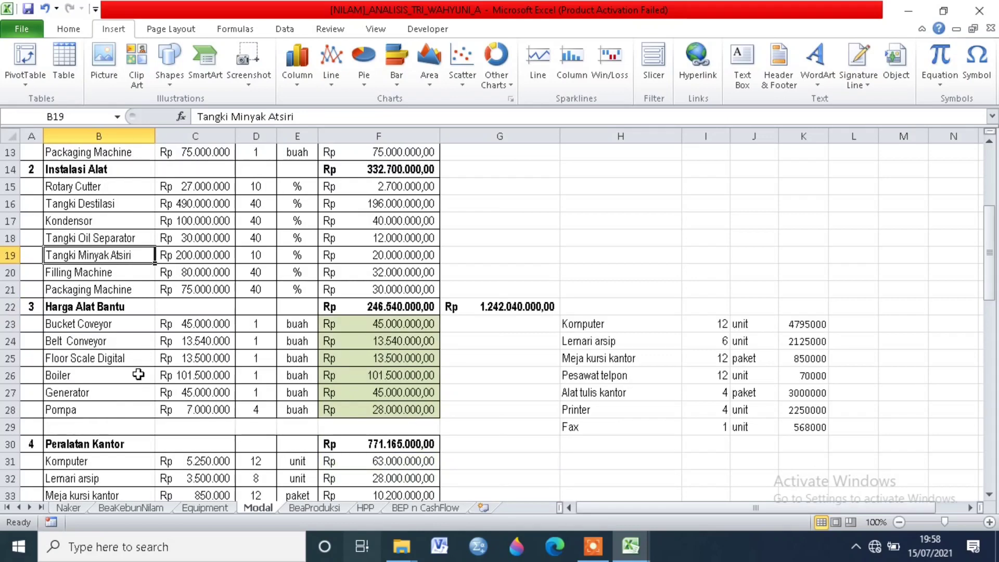
scroll(138, 375, down, 1)
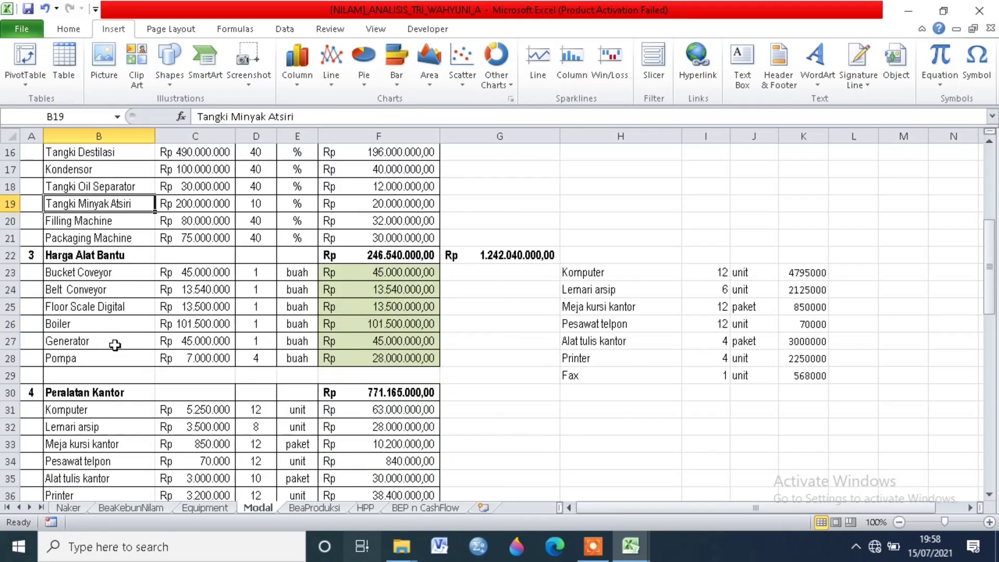
click(102, 360)
Step: Read through the Peralatan Kantor and Instalasi Utilitas cost items on the Modal sheet
scroll(213, 388, down, 2)
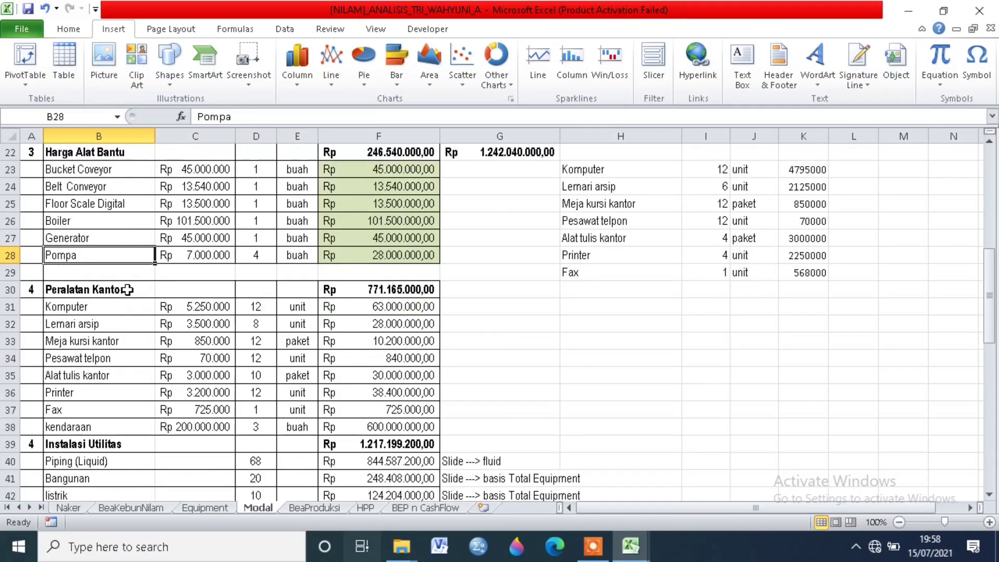
scroll(131, 291, up, 7)
scroll(130, 291, down, 6)
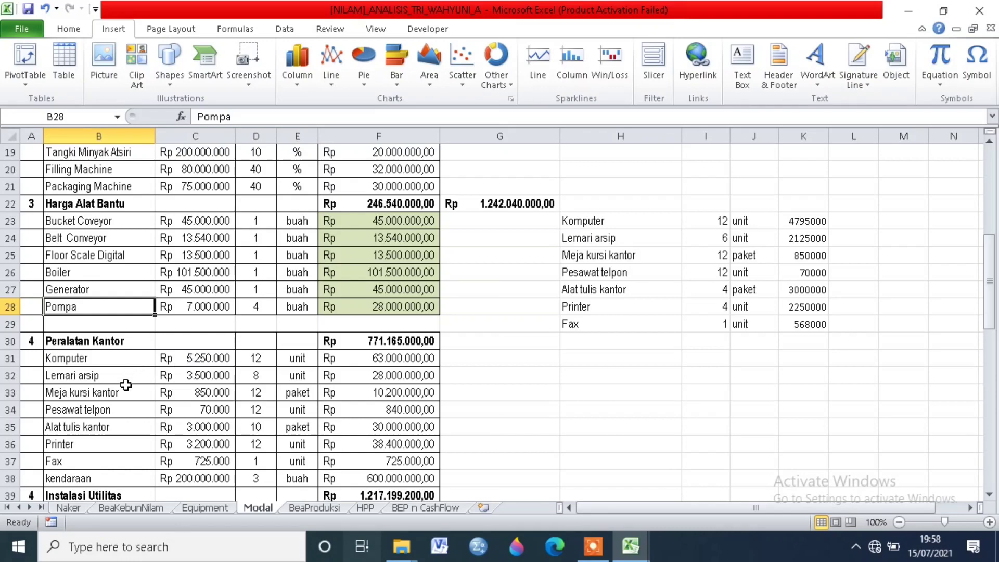
scroll(132, 402, down, 1)
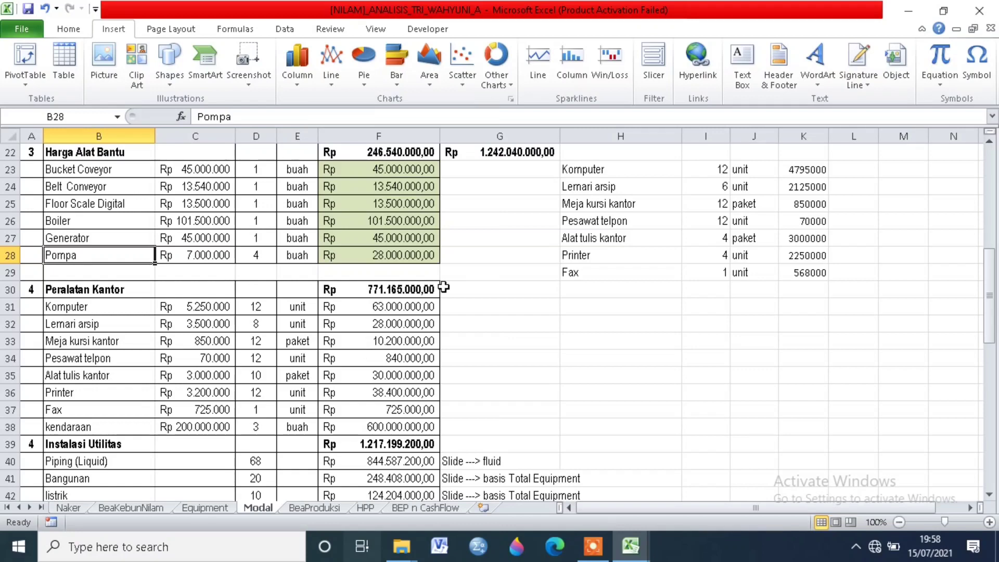
scroll(281, 377, down, 1)
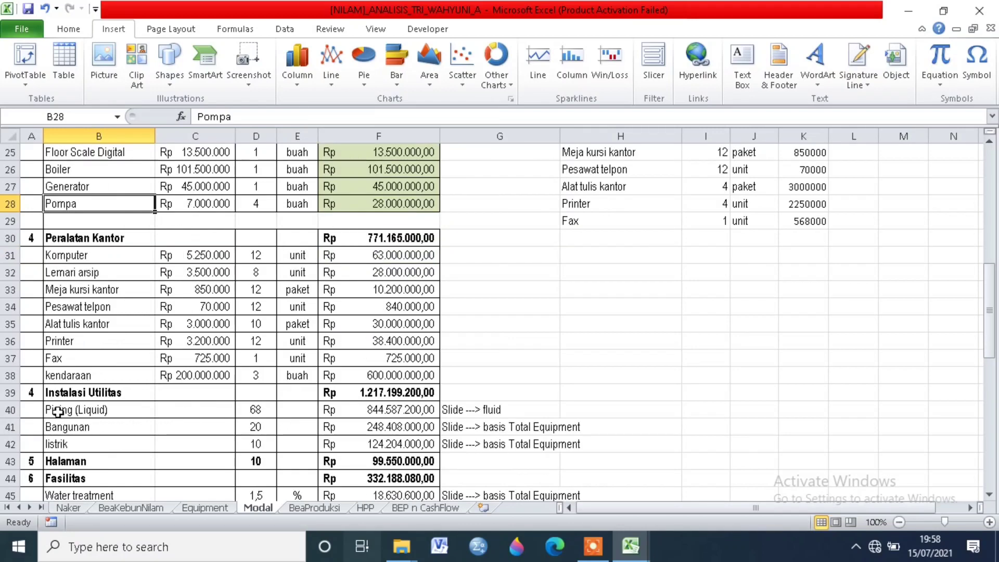
scroll(141, 388, down, 2)
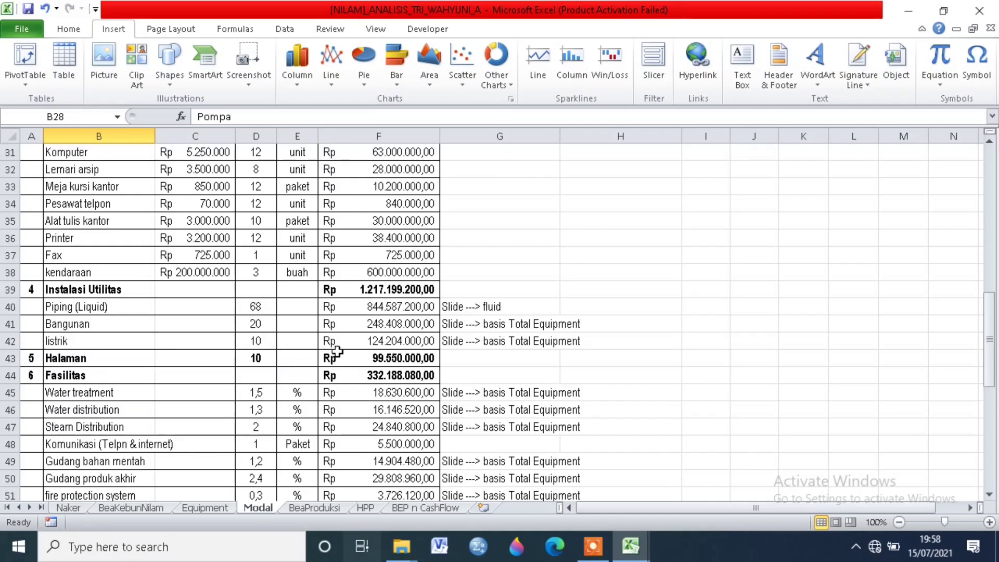
Step: Review the costs in the Fasilitas and Tanah dan Bangunan sections, through the Total A row
click(81, 376)
scroll(173, 392, down, 1)
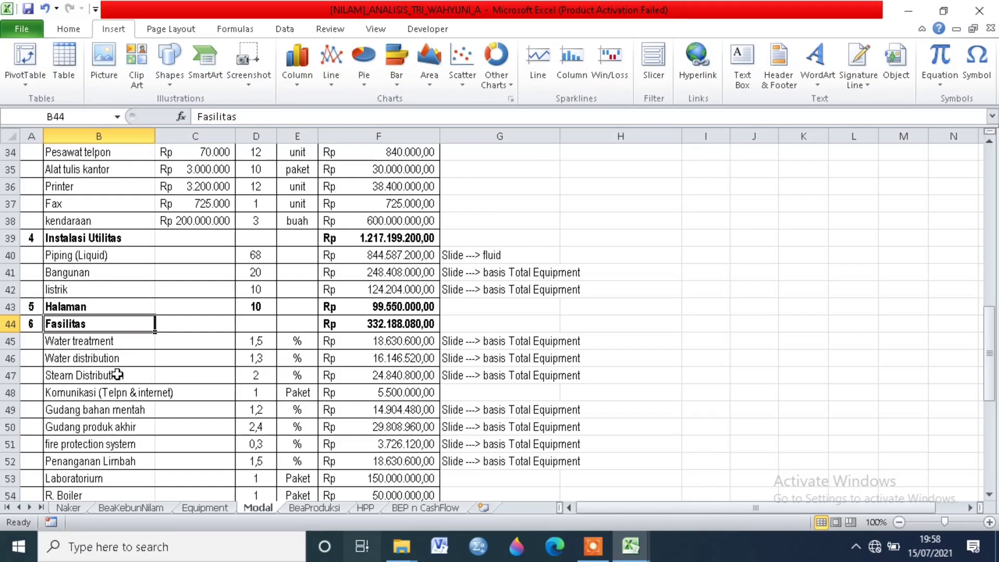
scroll(146, 403, down, 1)
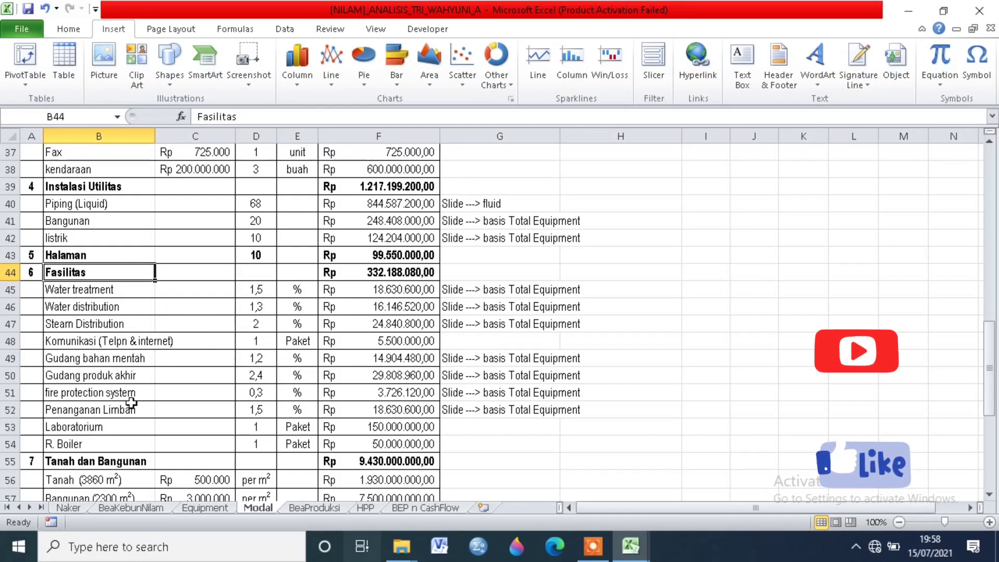
scroll(168, 446, down, 1)
scroll(168, 447, down, 1)
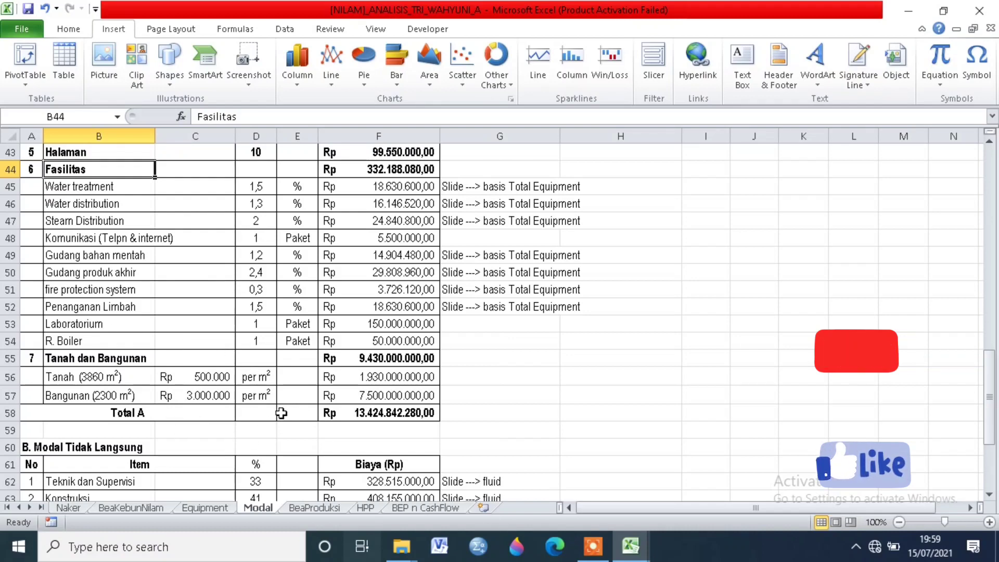
Step: Examine the Teknik dan Supervisi cost formula in the Modal Tidak Langsung section
scroll(385, 409, down, 2)
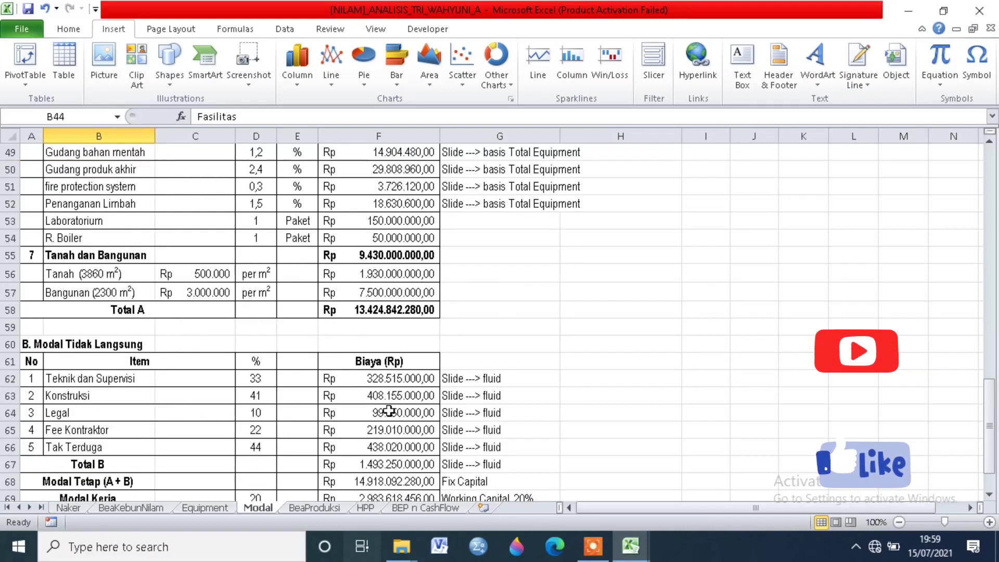
scroll(380, 406, down, 1)
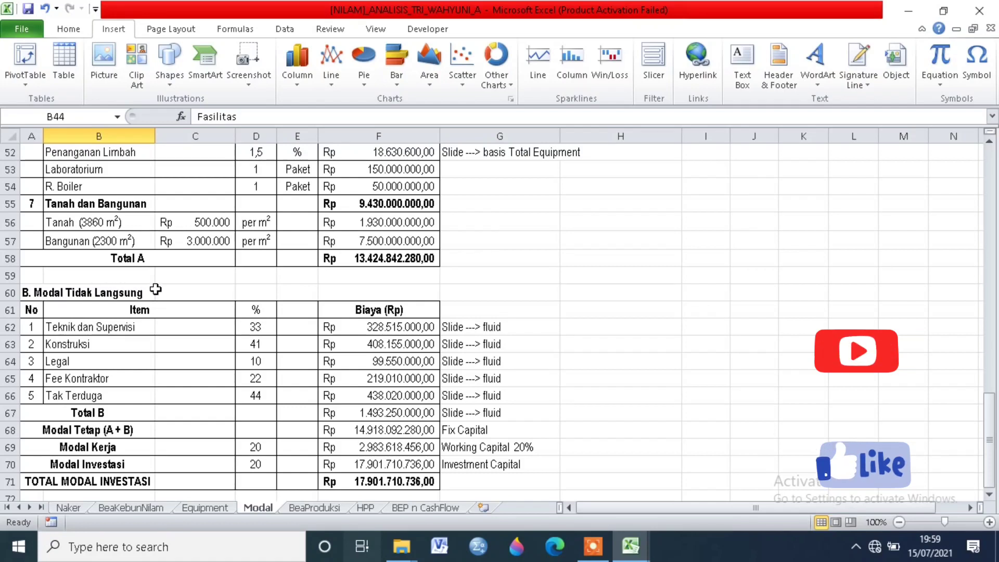
click(128, 328)
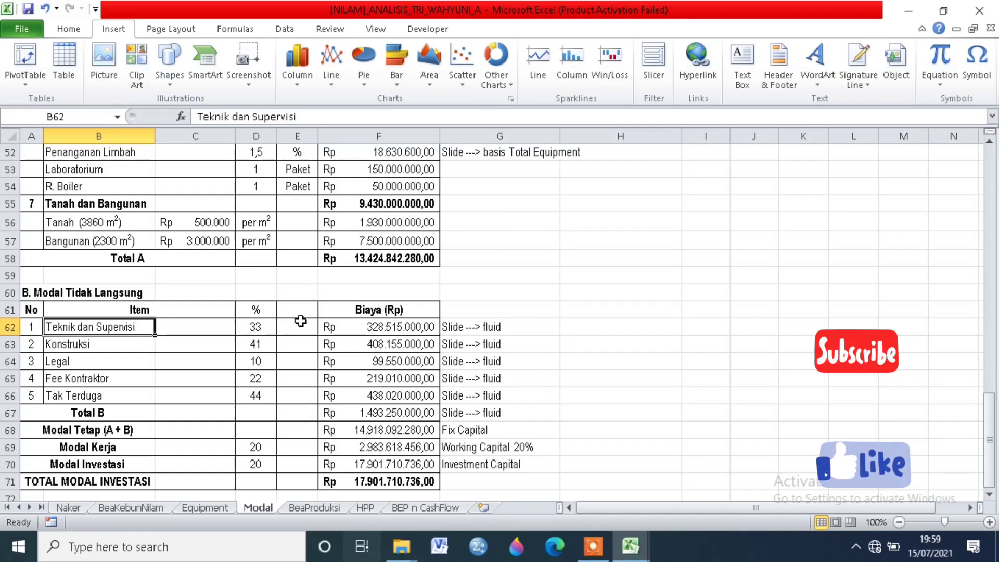
click(358, 330)
click(231, 116)
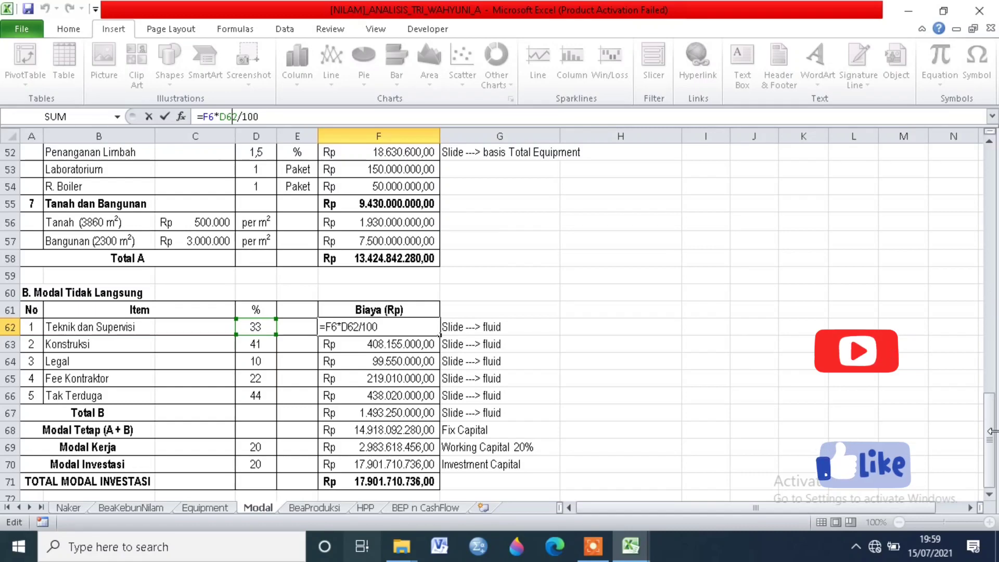
mouse_move(991, 431)
mouse_down()
mouse_move(989, 191)
mouse_move(996, 447)
mouse_up()
key(Return)
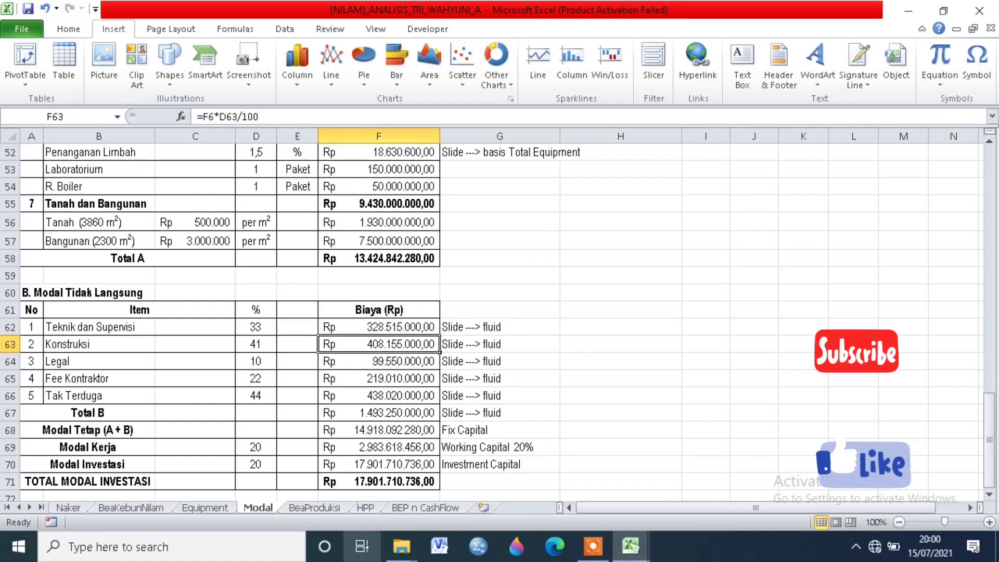
Step: Inspect the formulas behind the Konstruksi and Legal costs, checking how each uses its percentage
click(63, 342)
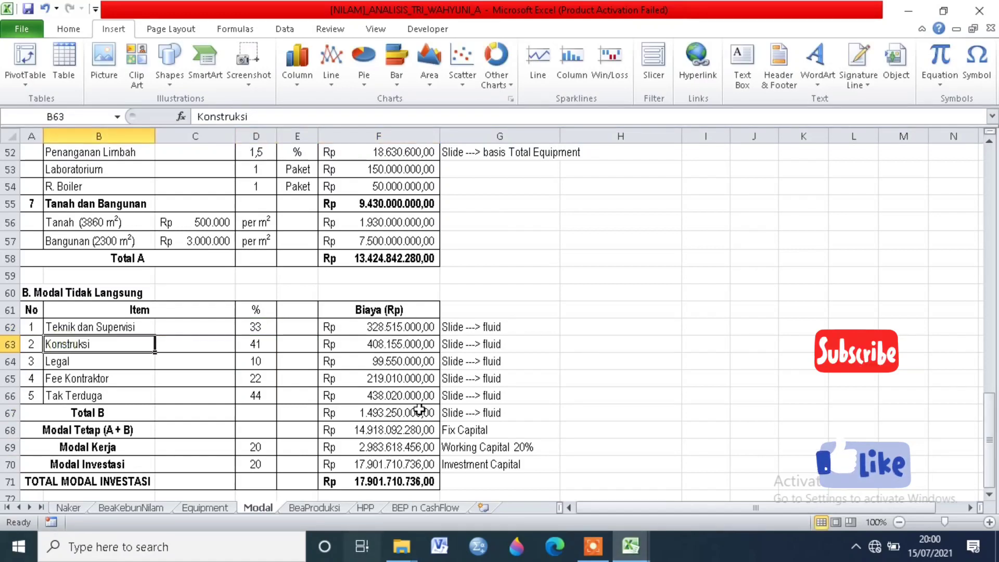
click(394, 346)
double_click(394, 346)
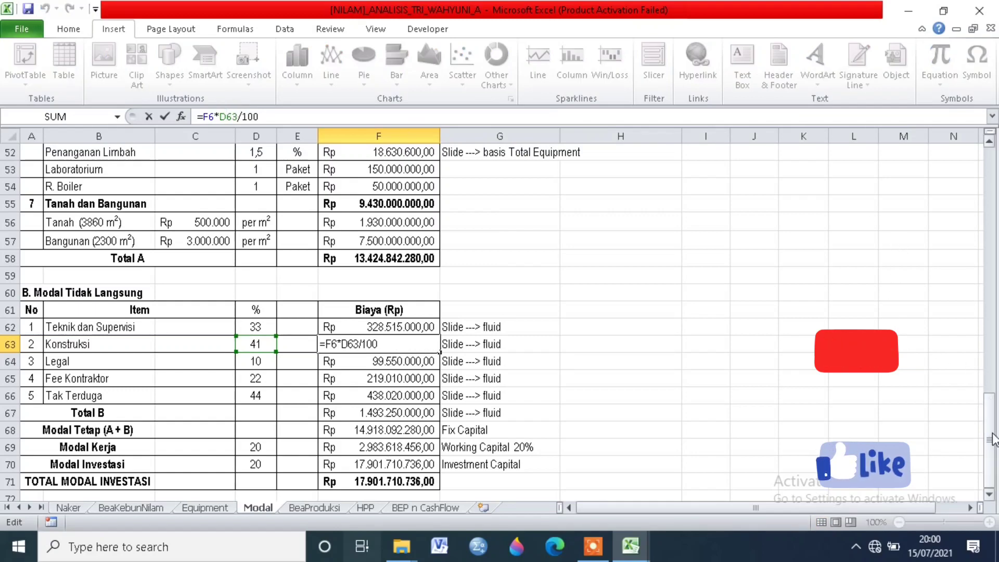
mouse_move(991, 437)
mouse_down()
mouse_move(998, 198)
mouse_move(993, 440)
mouse_up()
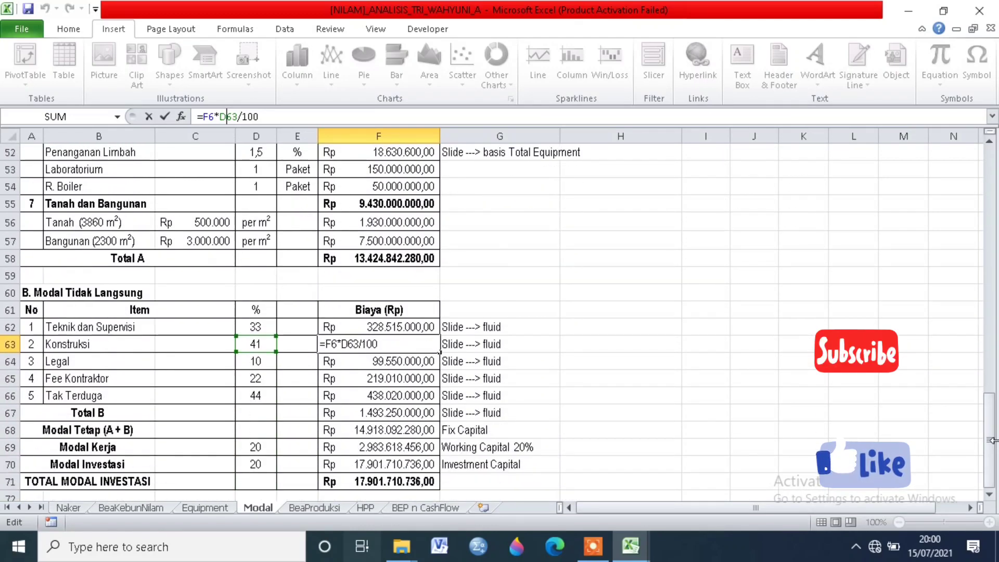
key(Return)
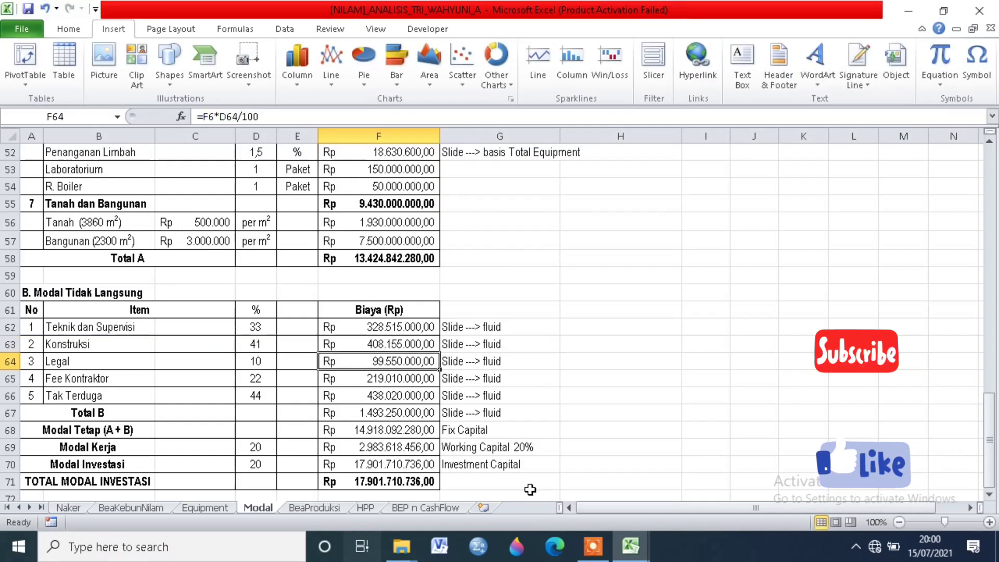
click(223, 110)
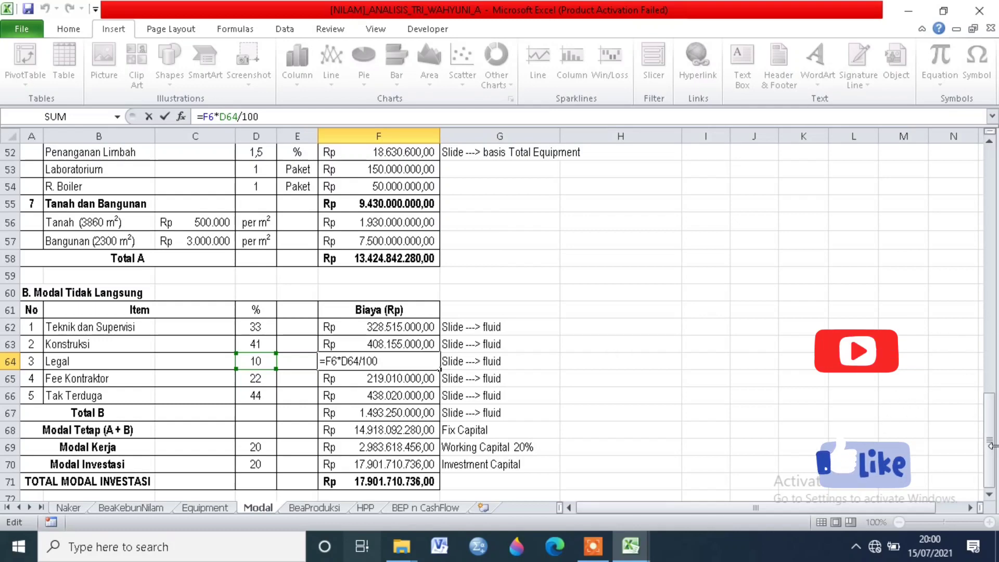
mouse_move(989, 461)
mouse_down()
mouse_move(997, 333)
mouse_move(994, 464)
mouse_up()
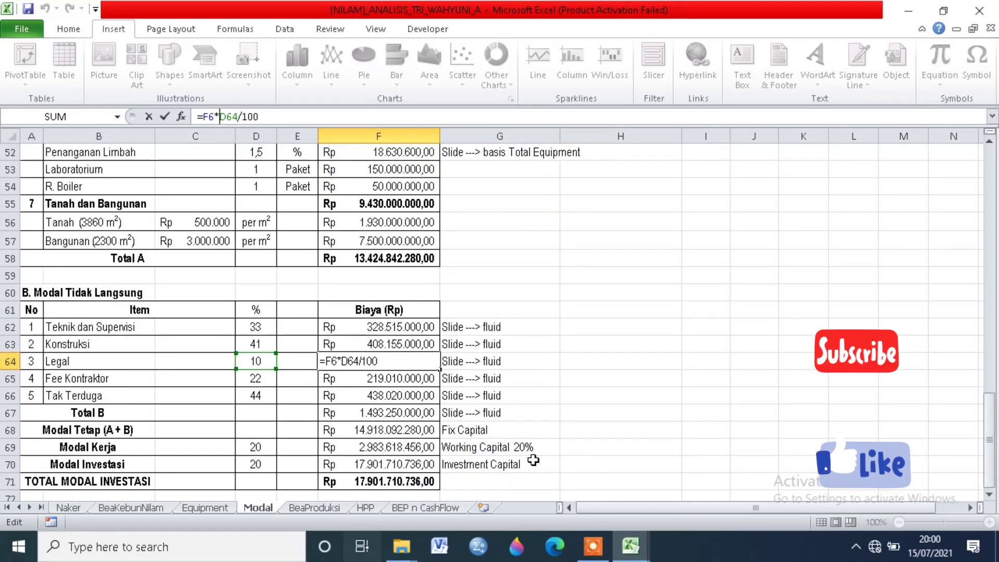
key(Return)
Step: Check the Fee Kontraktor percentage and the formula that calculates its cost
scroll(186, 386, down, 3)
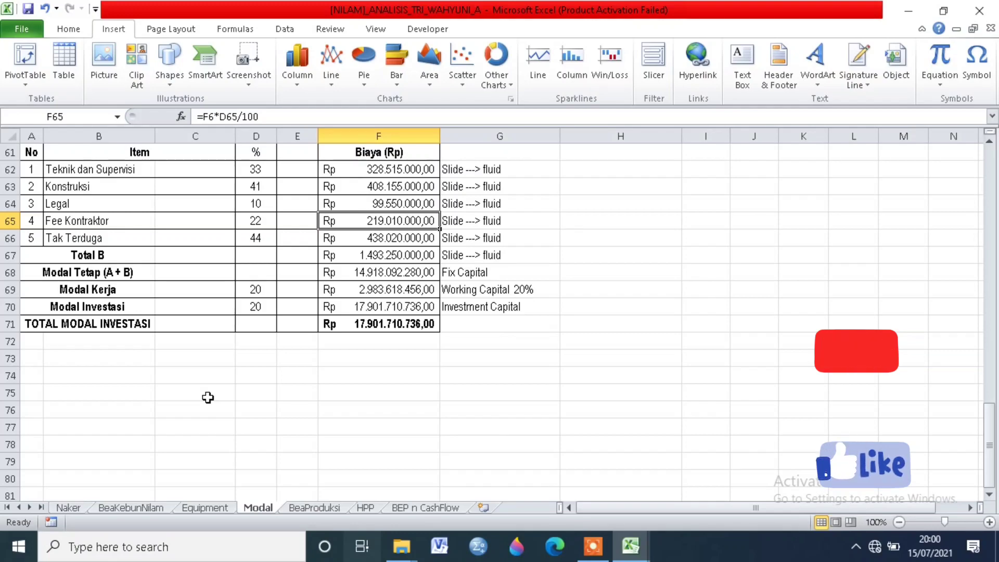
scroll(208, 397, up, 2)
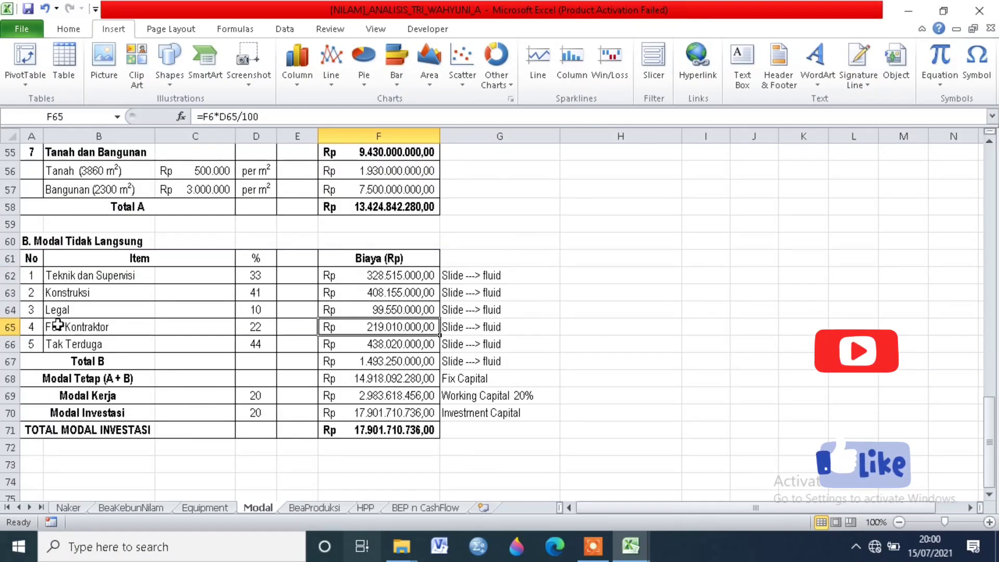
click(251, 326)
click(394, 327)
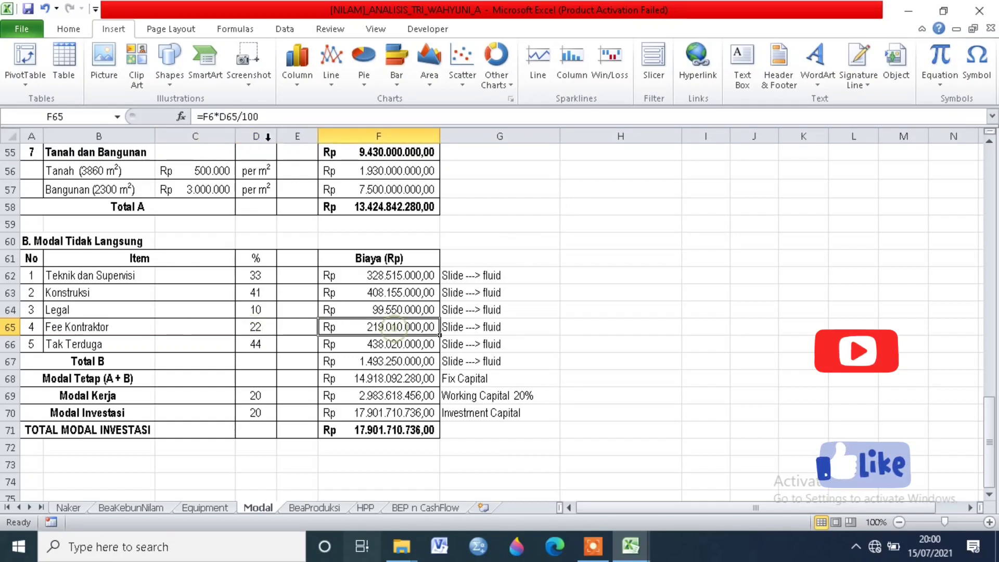
click(237, 117)
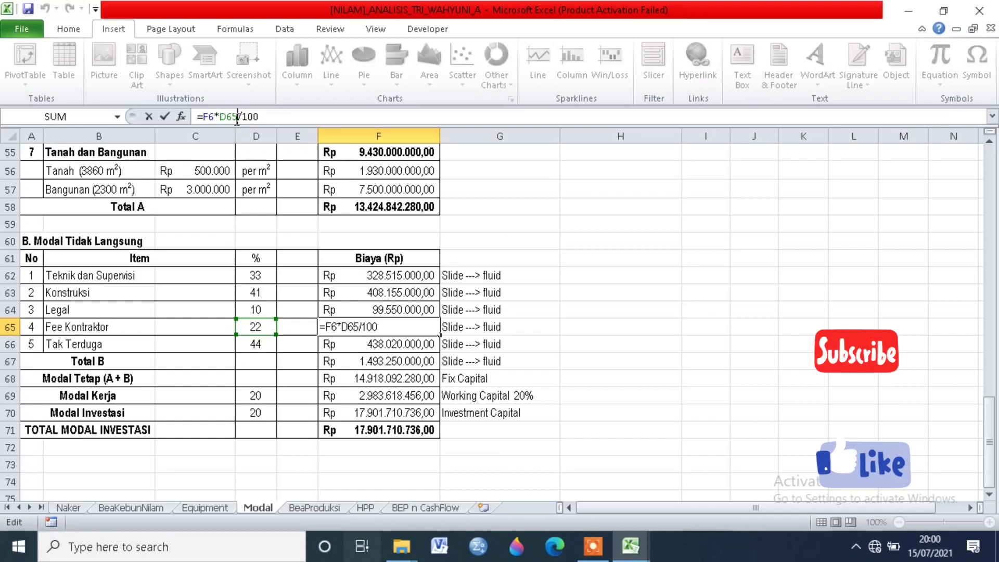
key(Return)
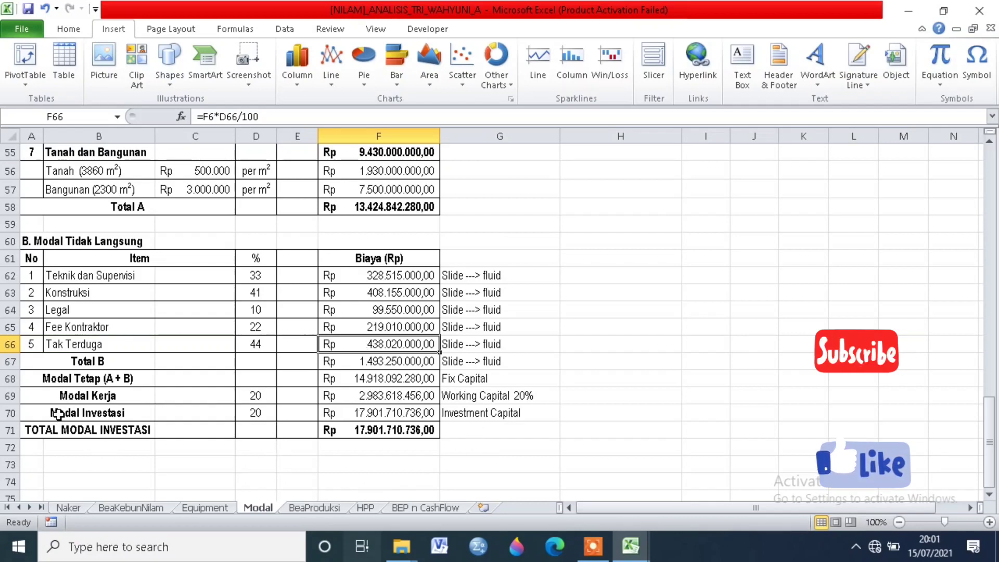
Step: Examine the Modal Kerja row's working capital note and the formula behind its cost
click(392, 396)
click(454, 403)
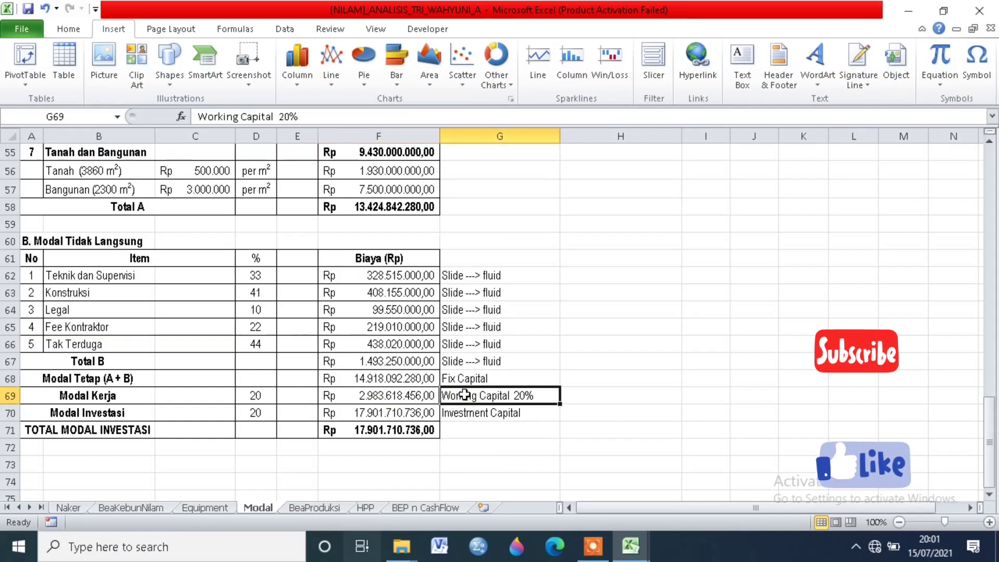
click(413, 401)
click(219, 116)
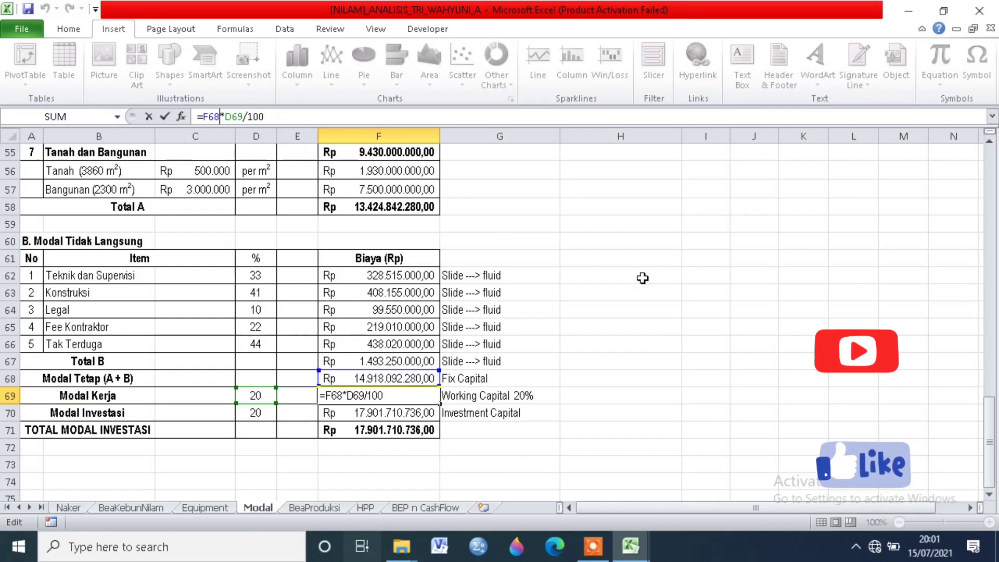
key(Return)
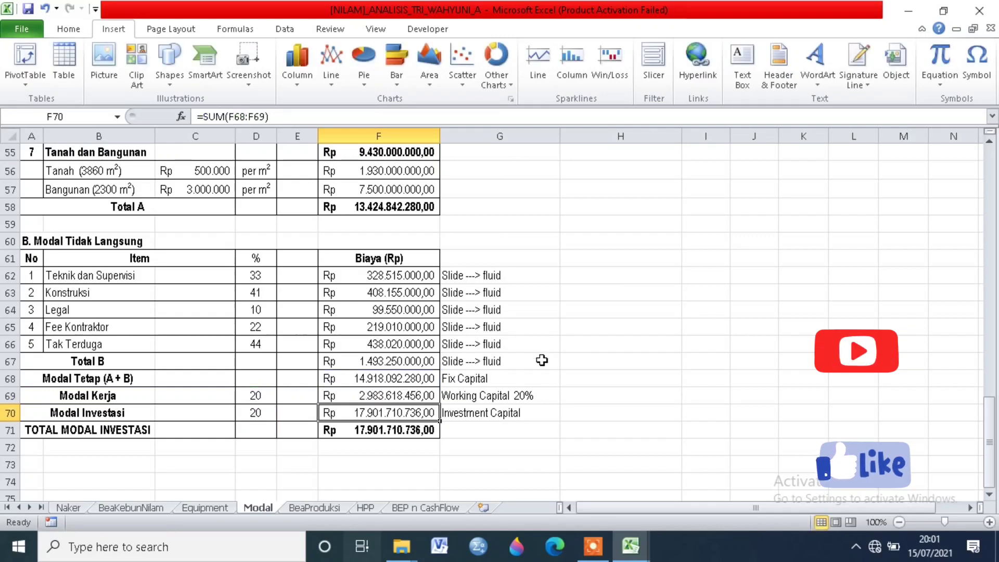
Step: Inspect the formula behind the TOTAL MODAL INVESTASI amount
click(428, 431)
click(211, 118)
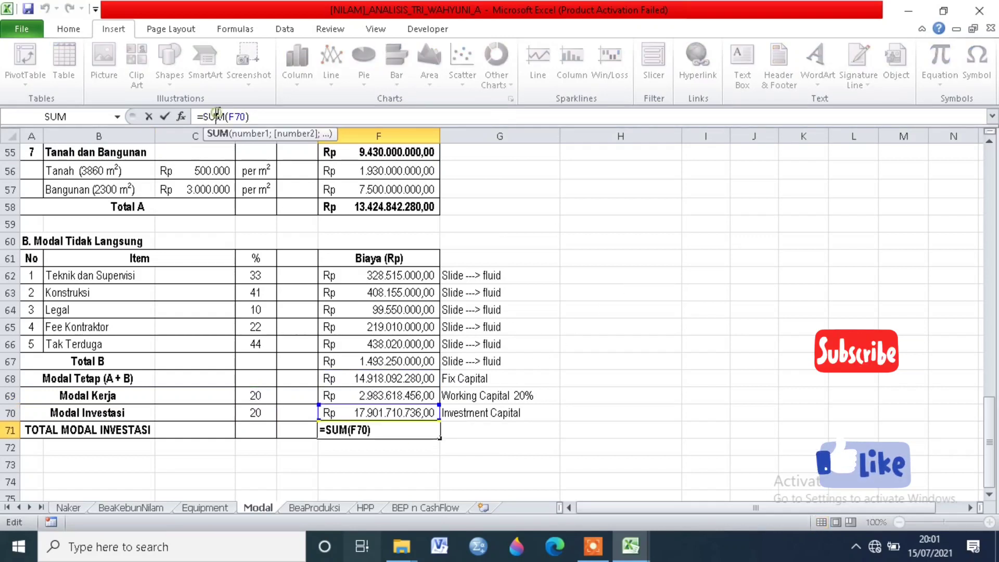
key(Return)
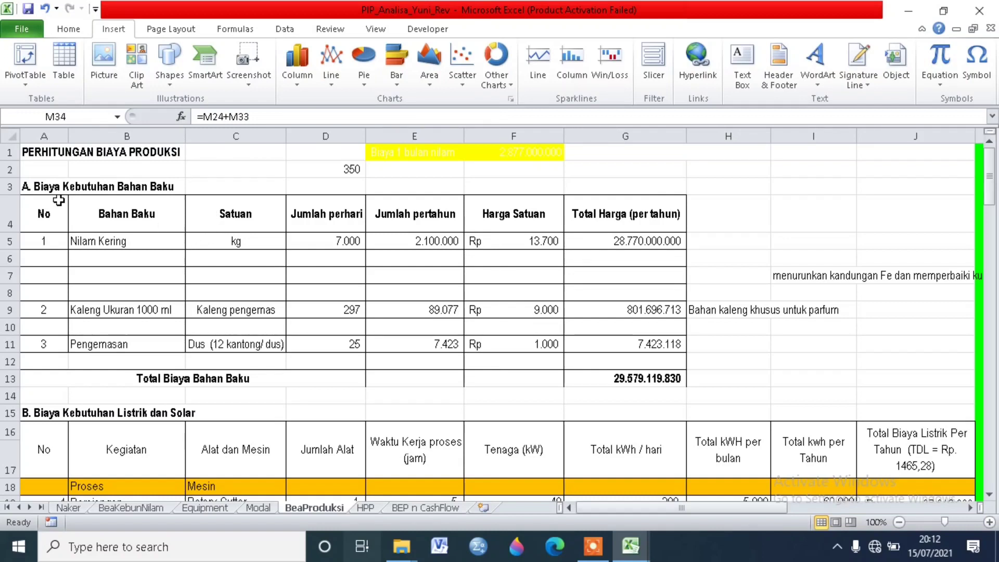
Step: Review the Nilam Kering row under Biaya Kebutuhan Bahan Baku, from its unit and quantities to unit price and yearly total
click(104, 186)
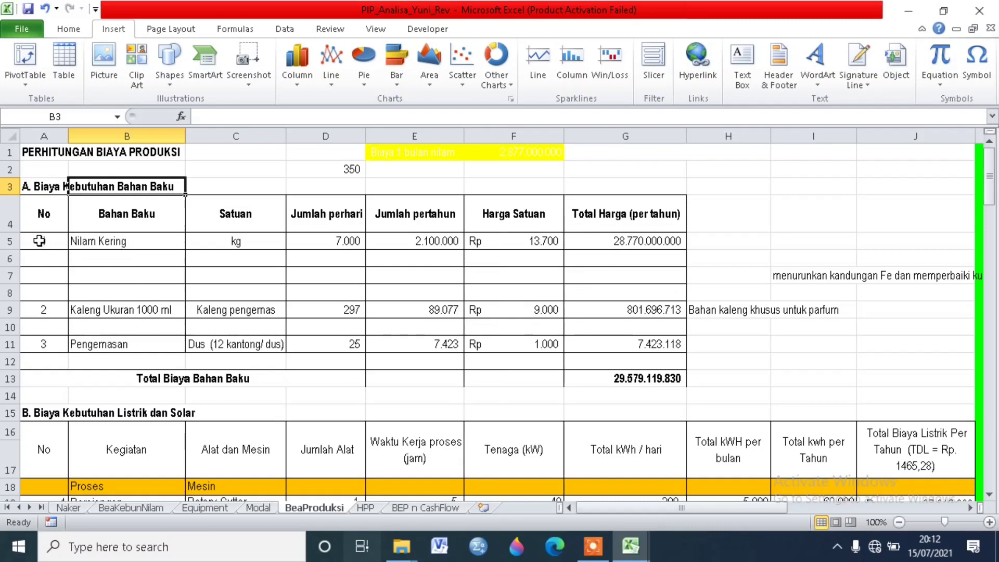
click(119, 242)
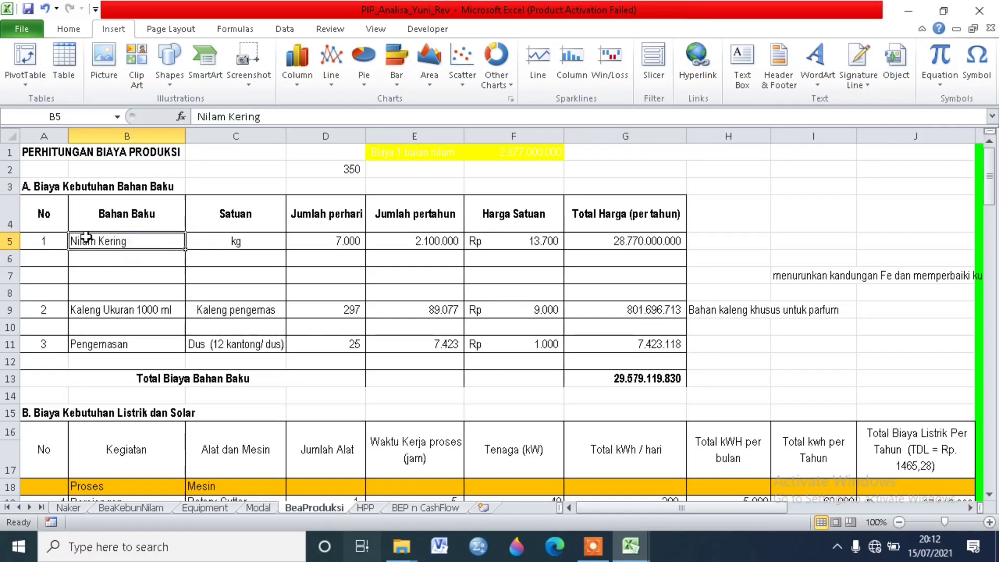
click(225, 239)
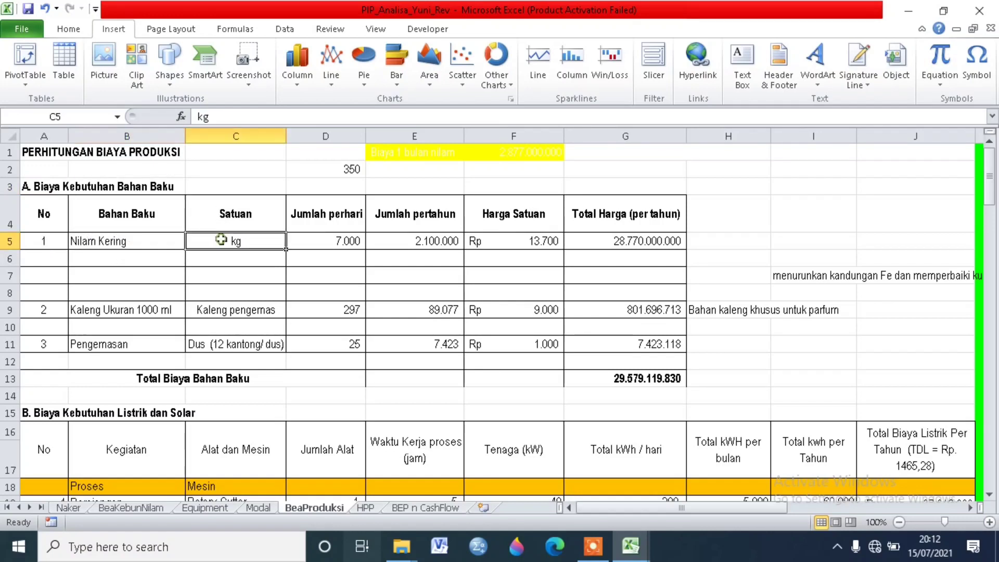
click(339, 242)
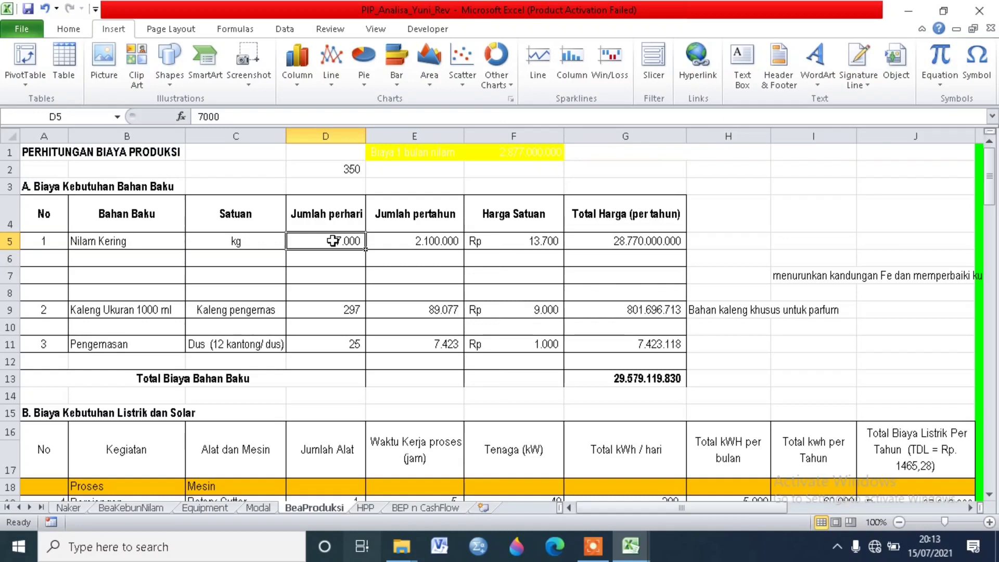
click(390, 239)
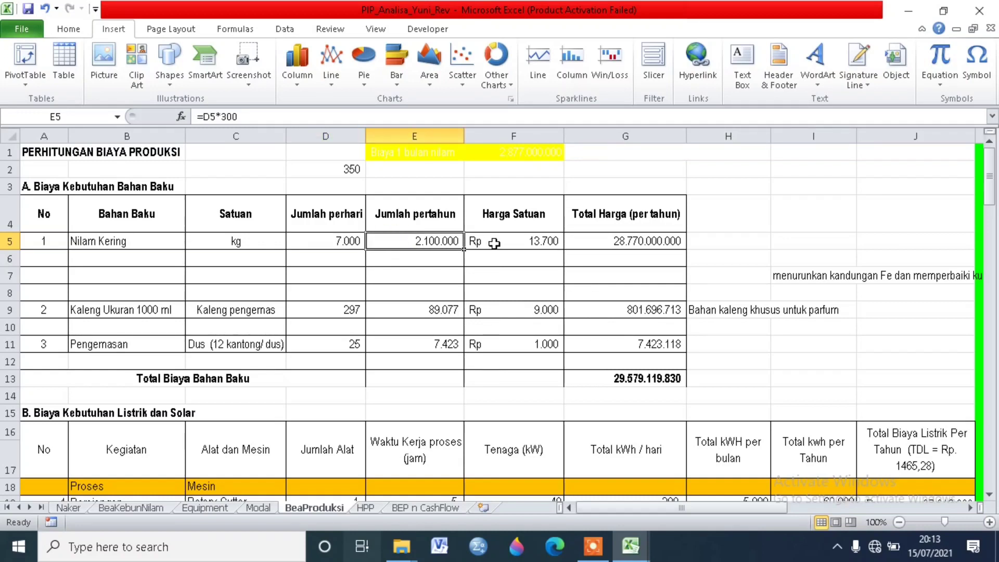
click(520, 240)
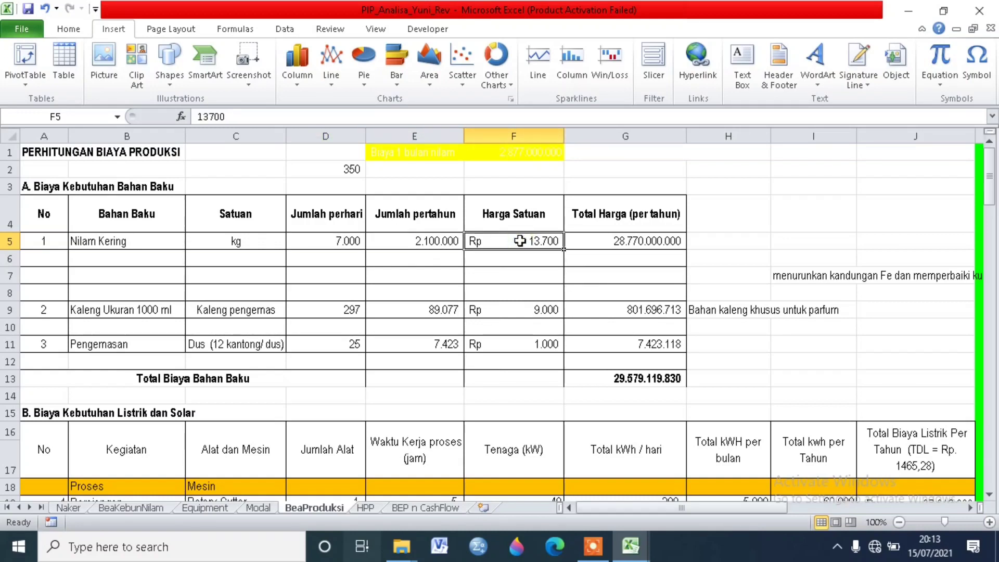
click(342, 239)
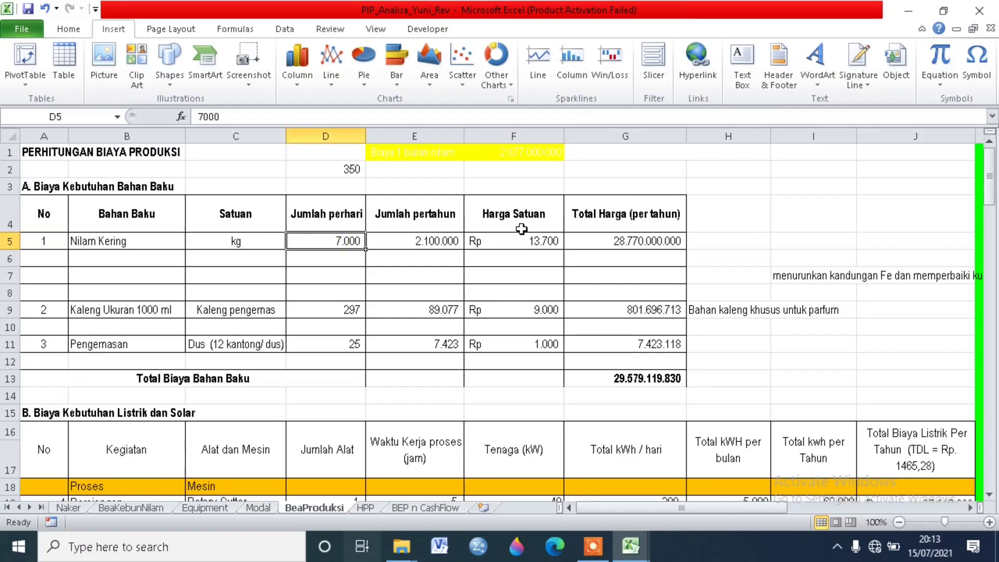
click(608, 242)
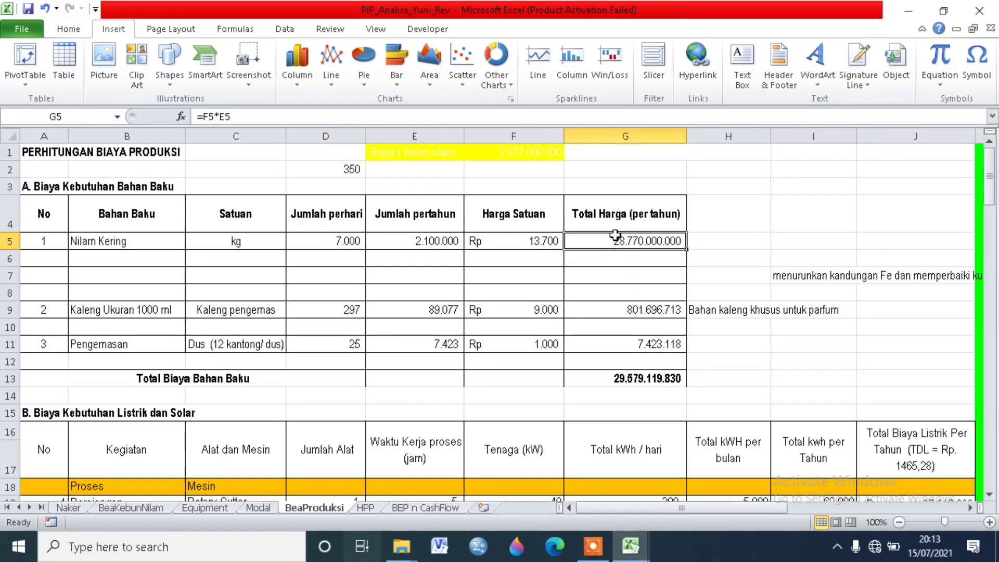
click(623, 214)
click(639, 252)
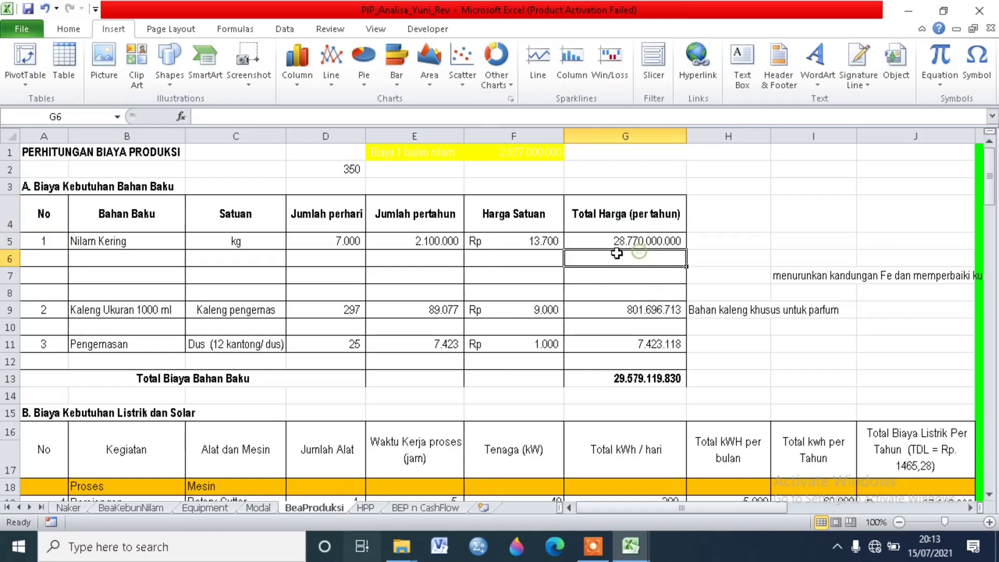
Step: Review the Kaleng Ukuran 1000 ml row, from its unit and daily and yearly quantities to unit price and yearly total formula
click(42, 309)
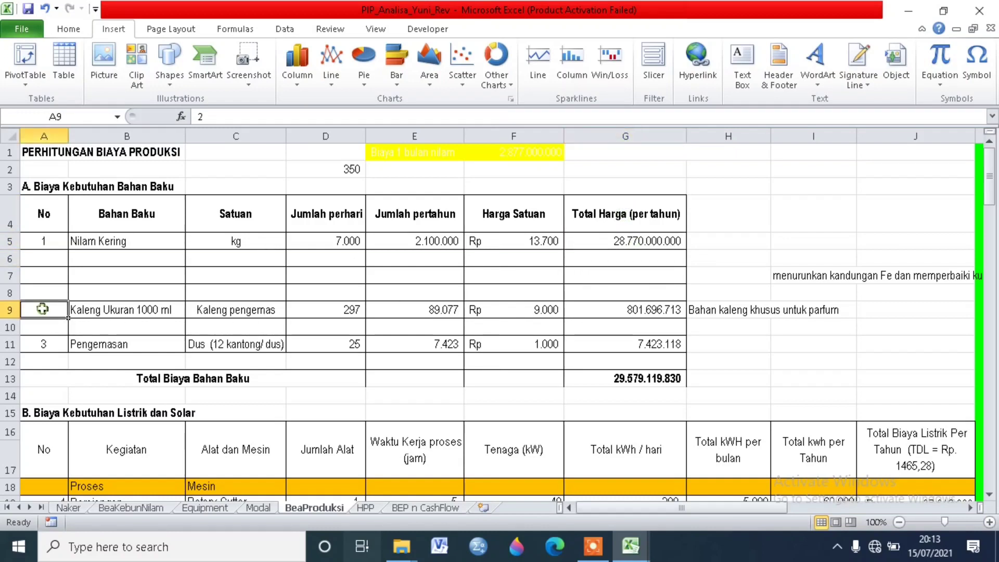
click(127, 307)
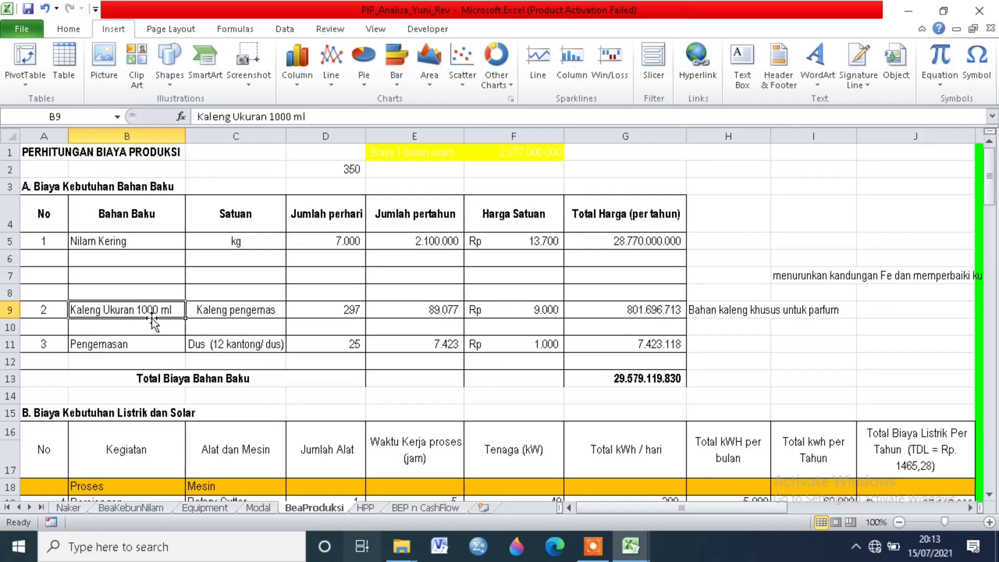
click(201, 313)
click(259, 328)
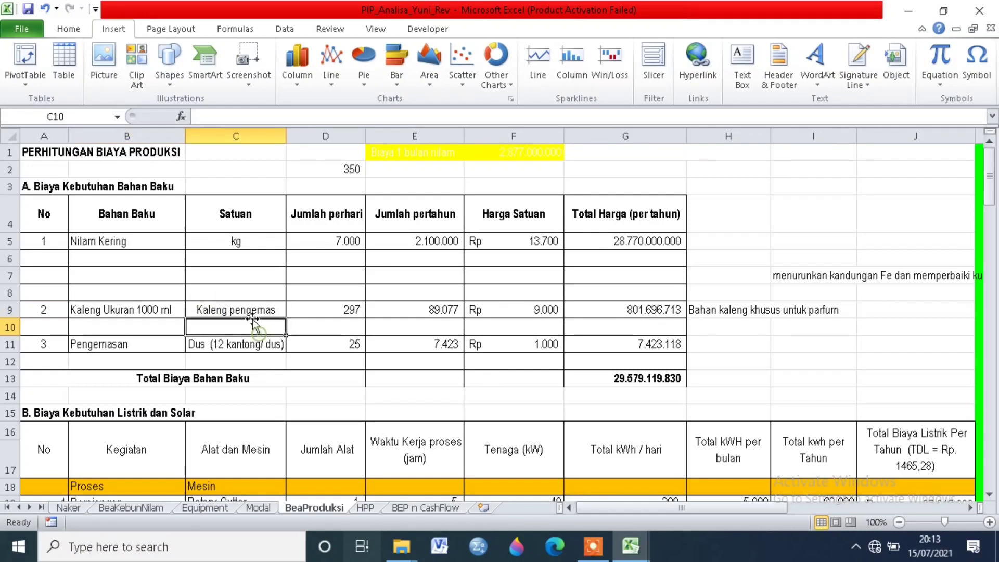
click(253, 312)
click(315, 304)
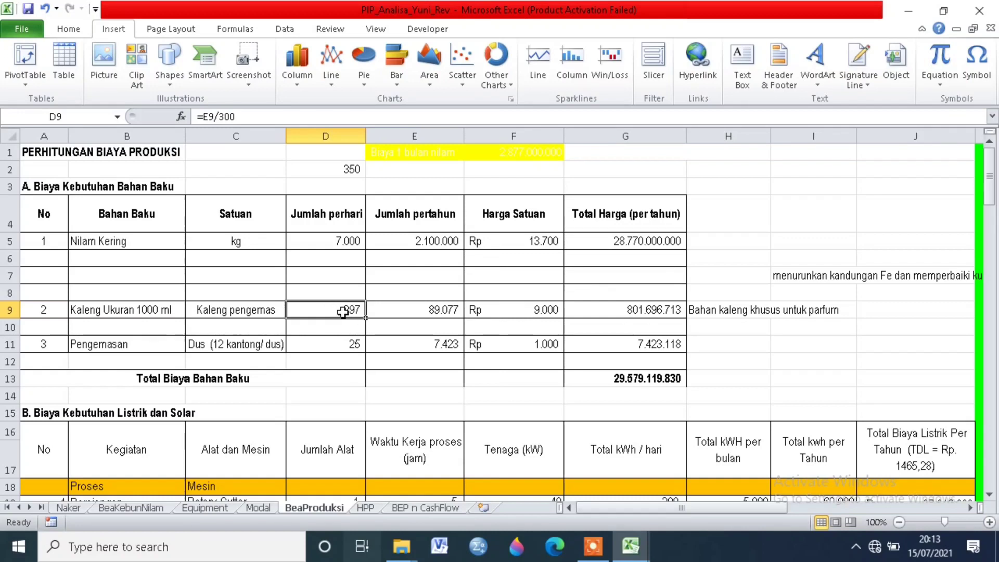
click(413, 313)
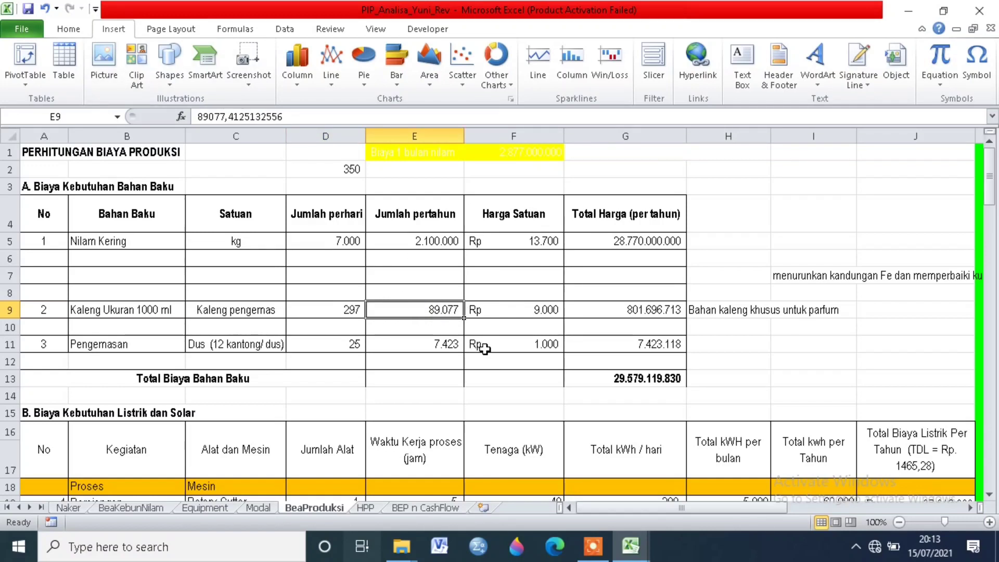
click(424, 332)
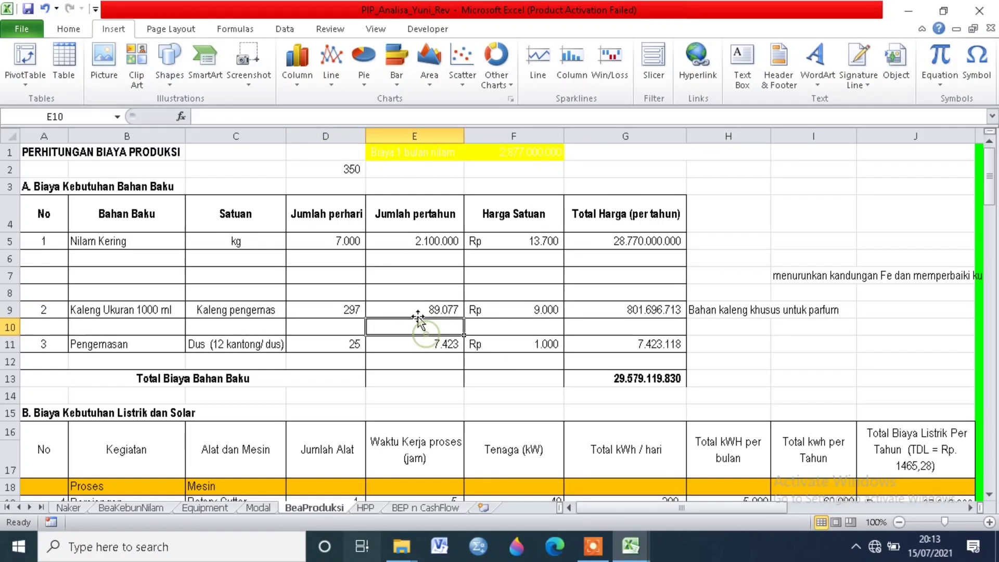
click(519, 310)
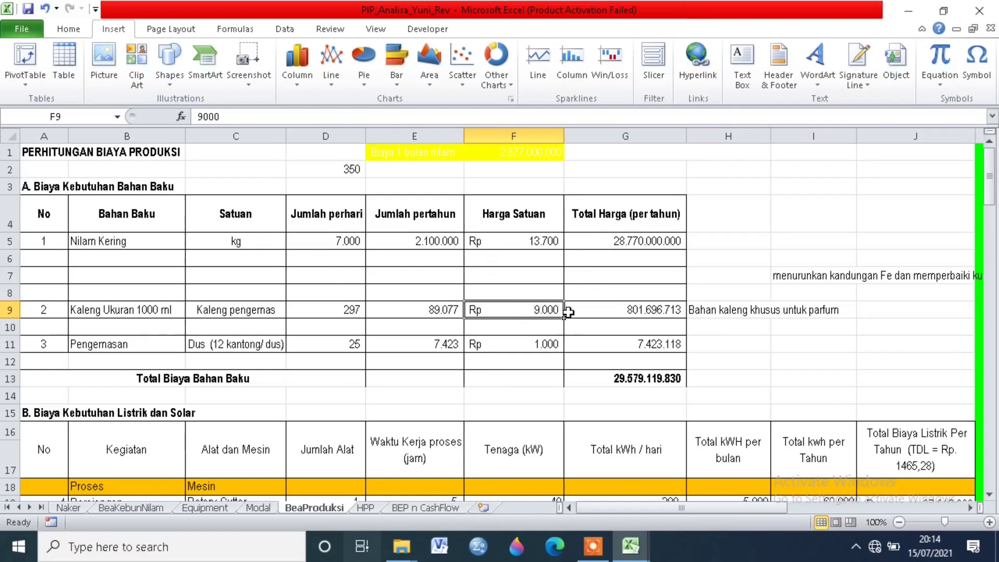
click(594, 310)
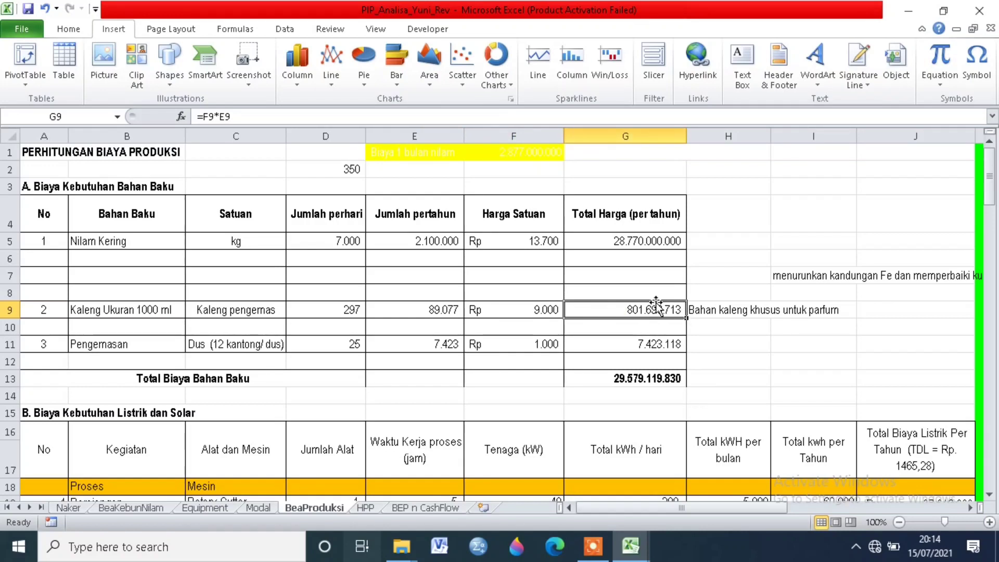
Step: Review the Pengemasan row's unit, quantities, price and yearly cost formula, and inspect the formula behind Total Biaya Bahan Baku
click(113, 348)
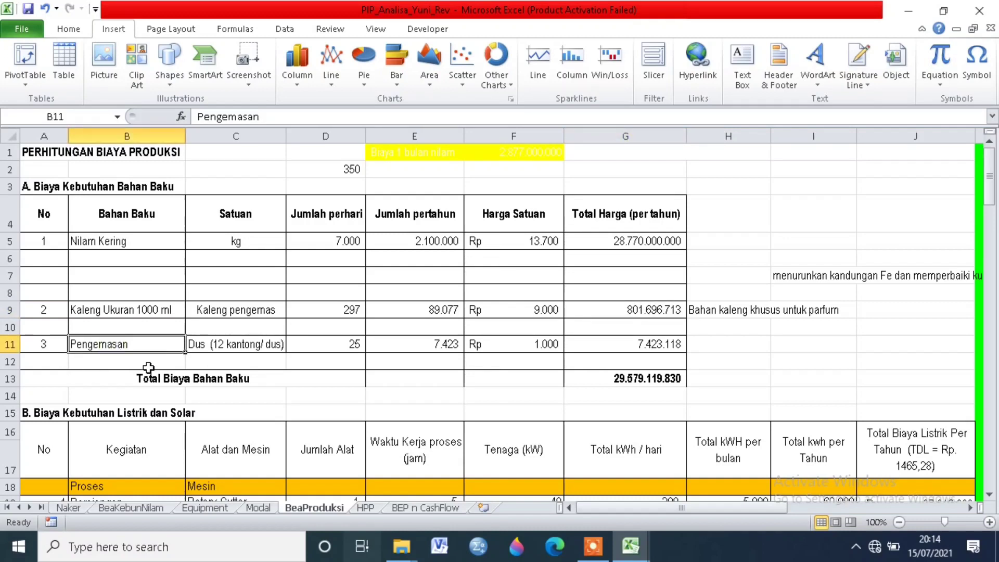
click(274, 344)
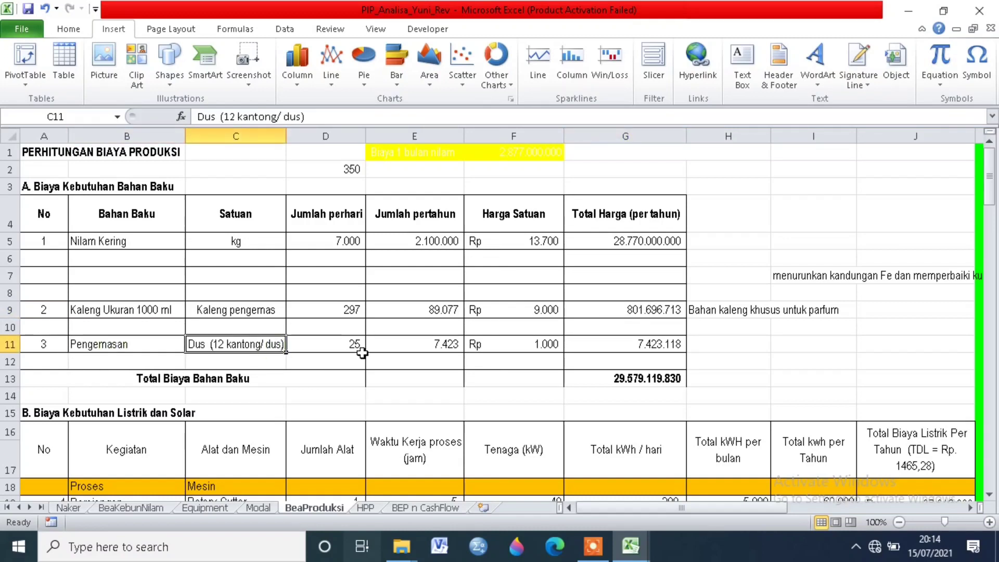
click(345, 343)
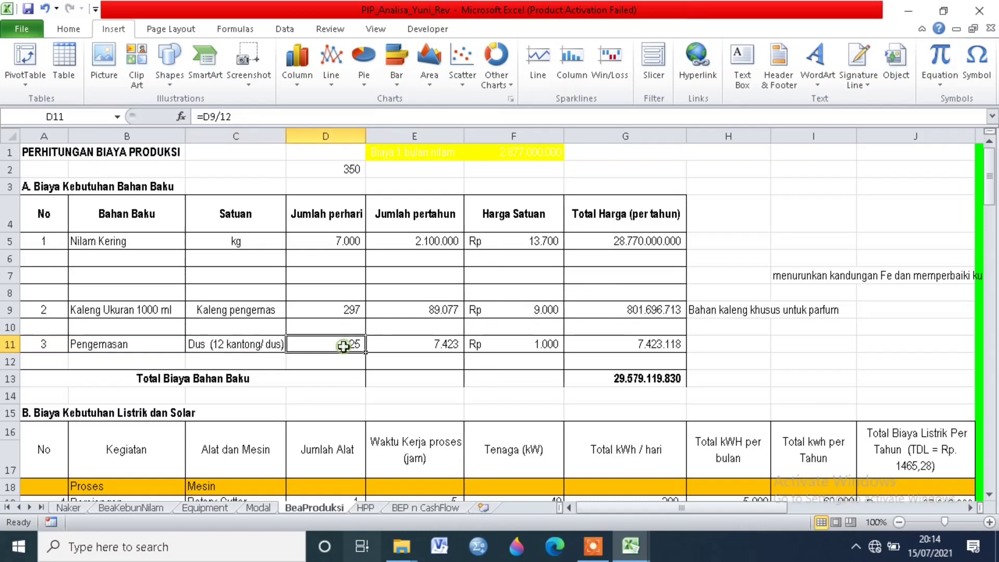
click(393, 347)
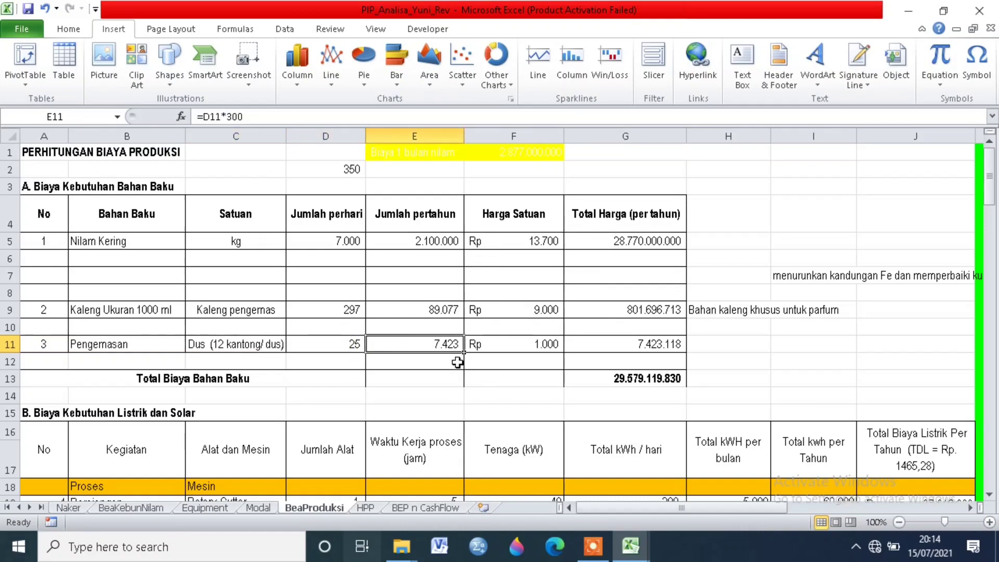
click(505, 341)
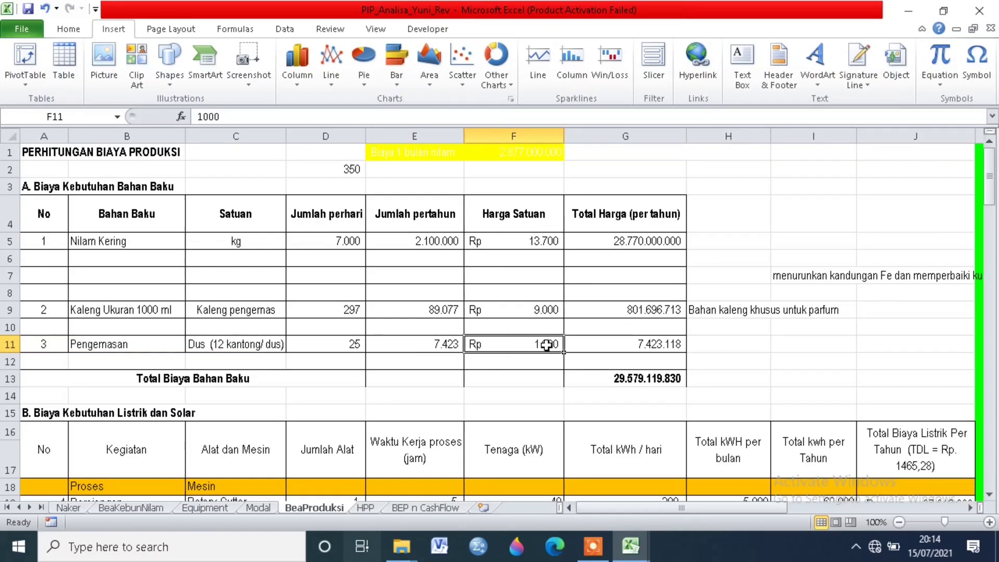
click(602, 339)
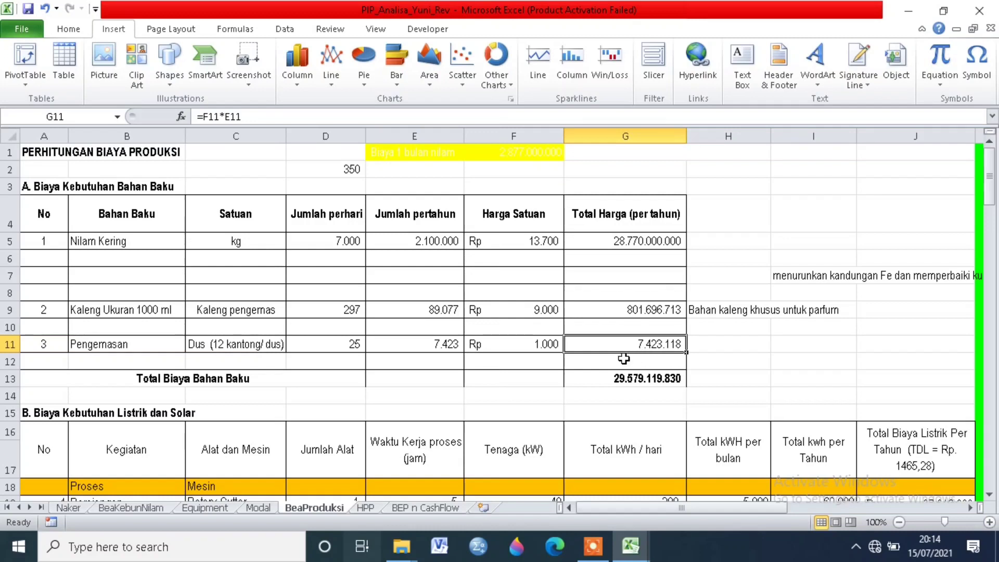
click(661, 379)
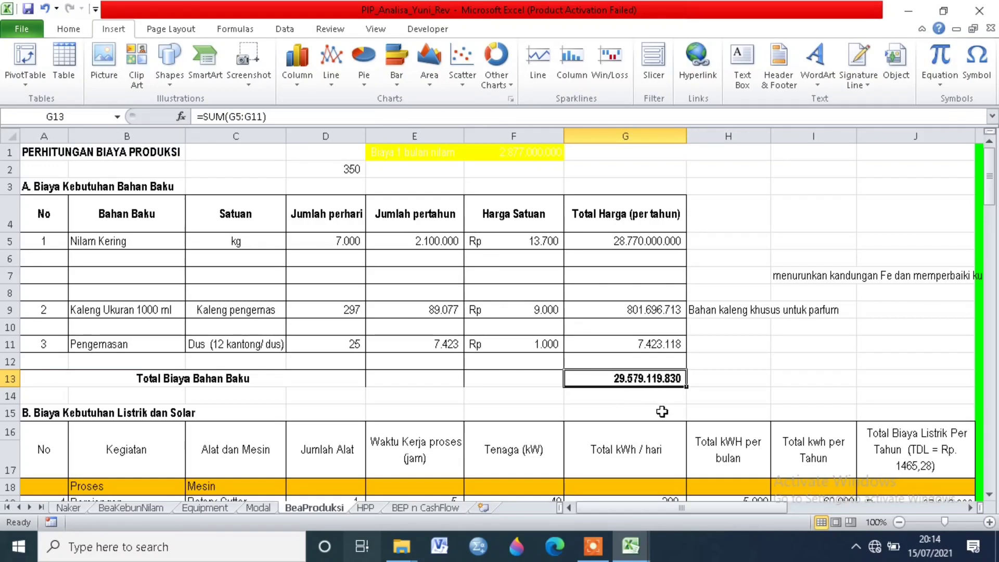
Step: Under Biaya Kebutuhan Listrik dan Solar, check the Perajangan row's machine, number of units, working hours and power rating
scroll(687, 386, down, 3)
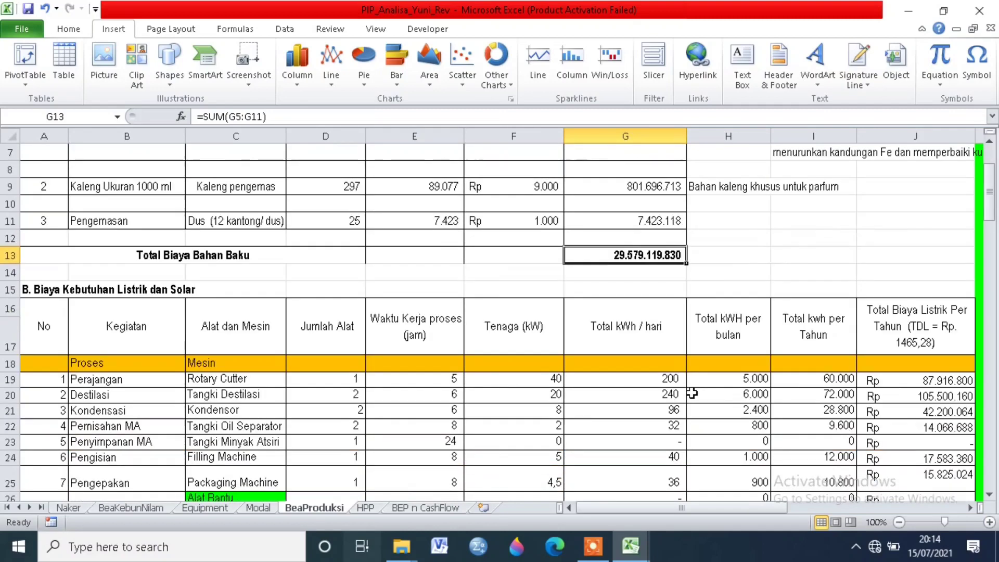
click(51, 242)
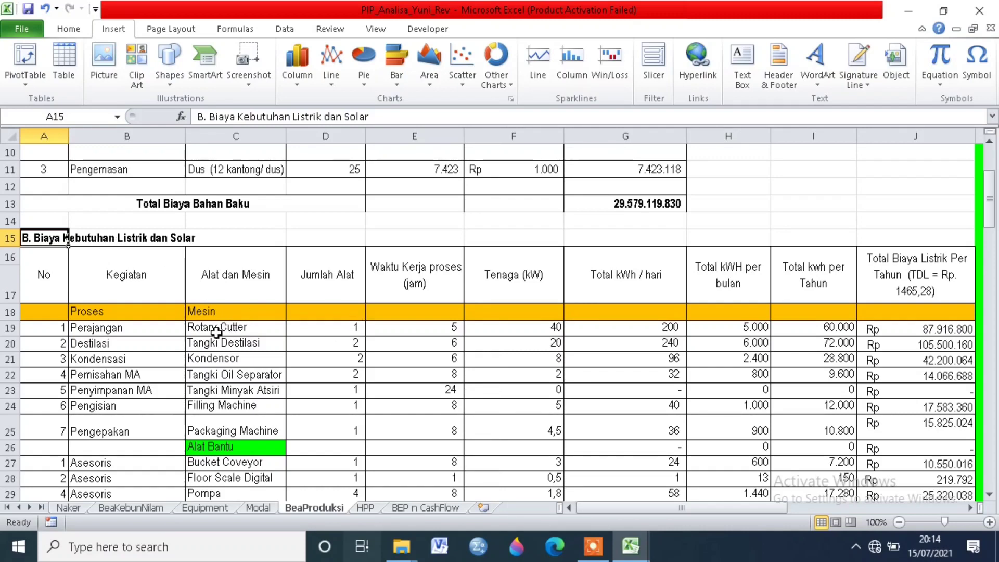
scroll(216, 332, down, 1)
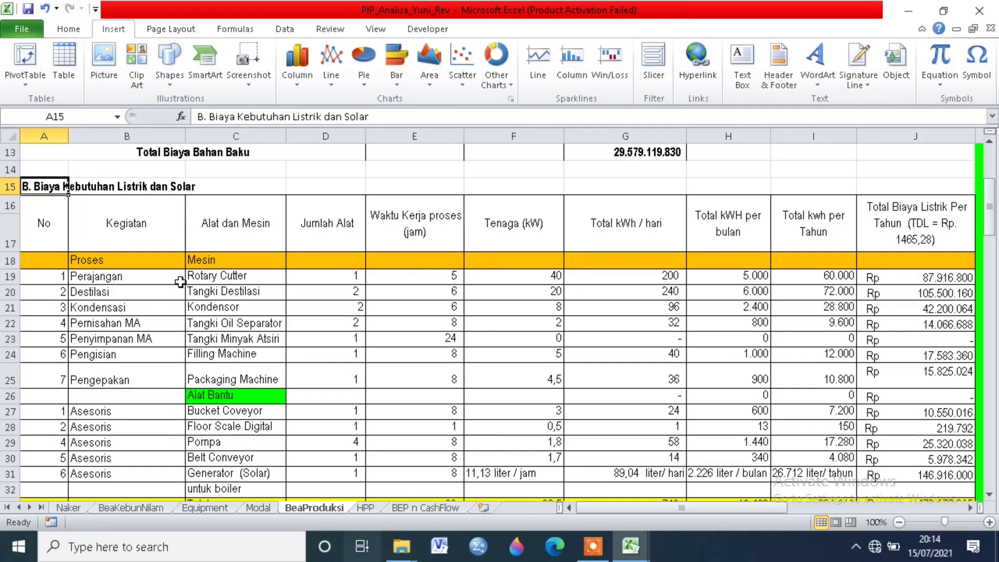
click(146, 277)
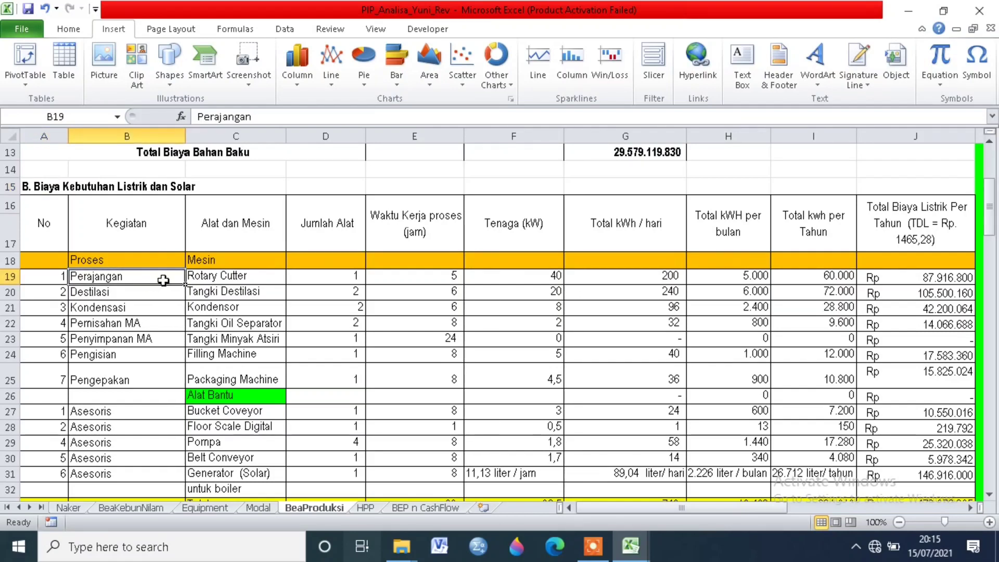
click(215, 280)
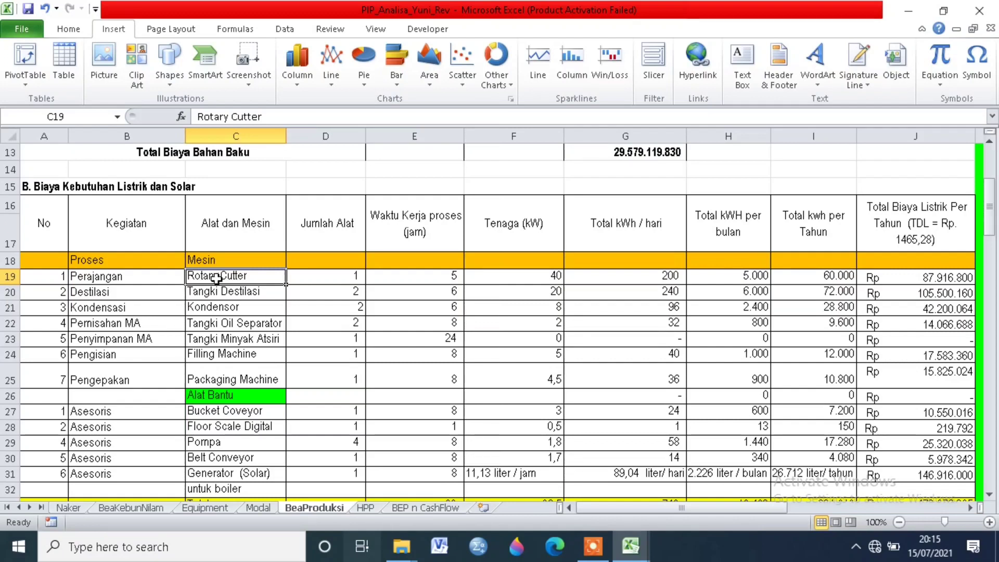
click(315, 277)
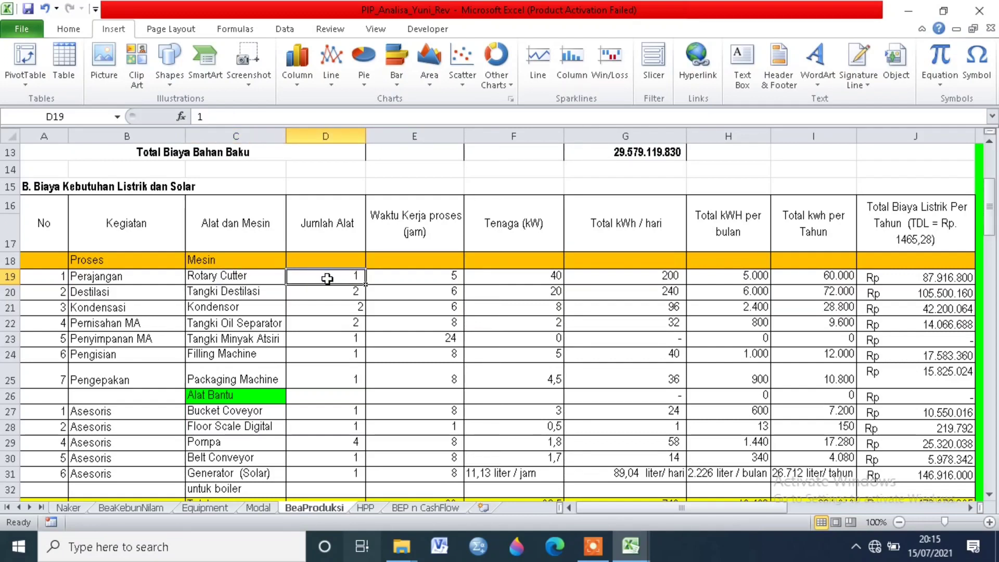
click(417, 277)
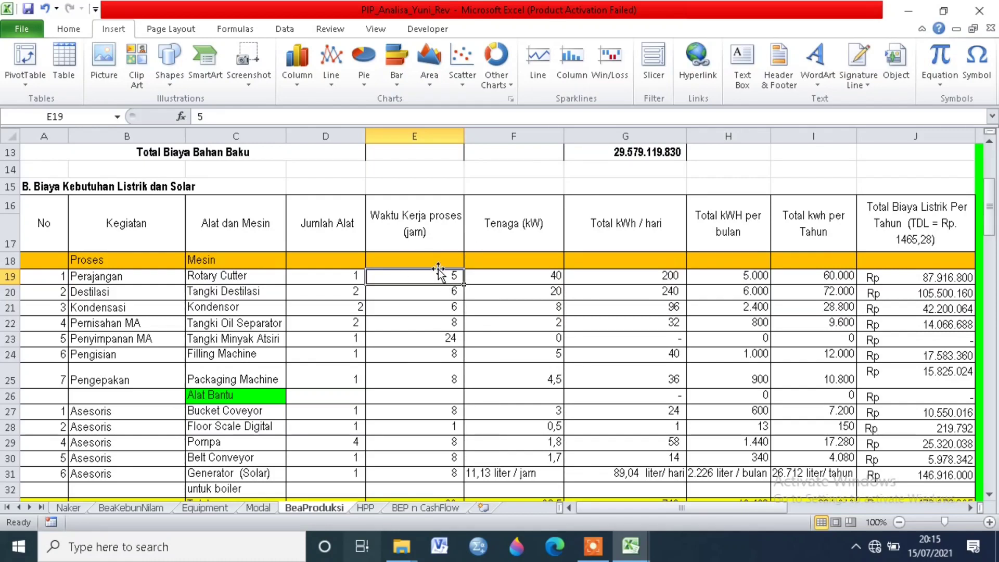
click(513, 277)
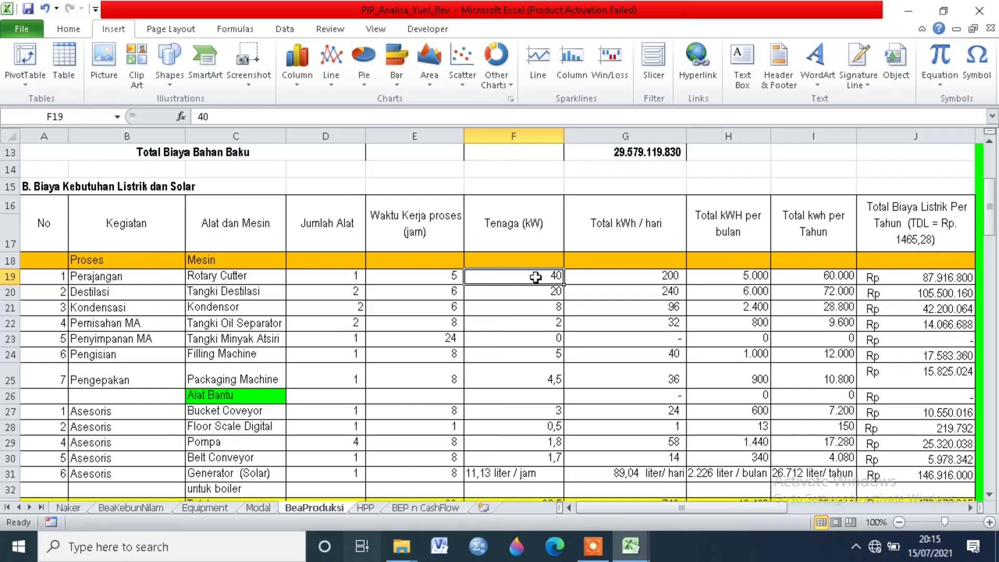
Step: Inspect the Rotary Cutter's formulas for daily, monthly and yearly kWh and for its yearly electricity cost
click(620, 278)
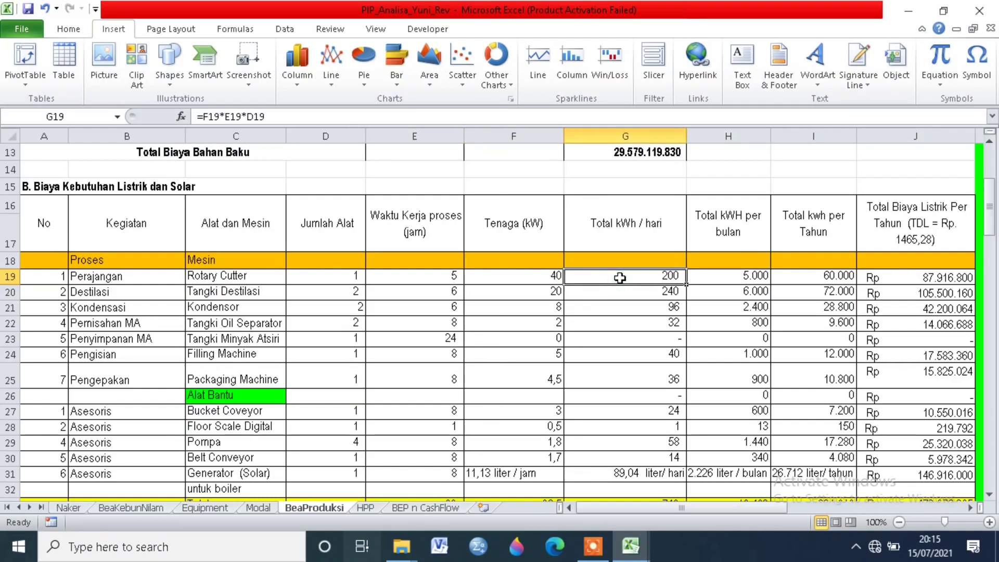
click(231, 116)
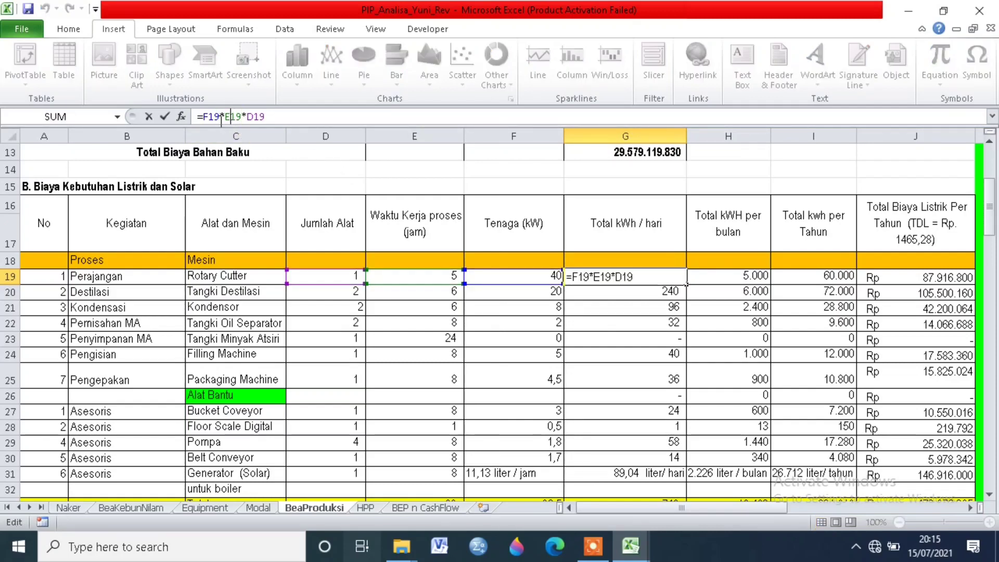
key(Return)
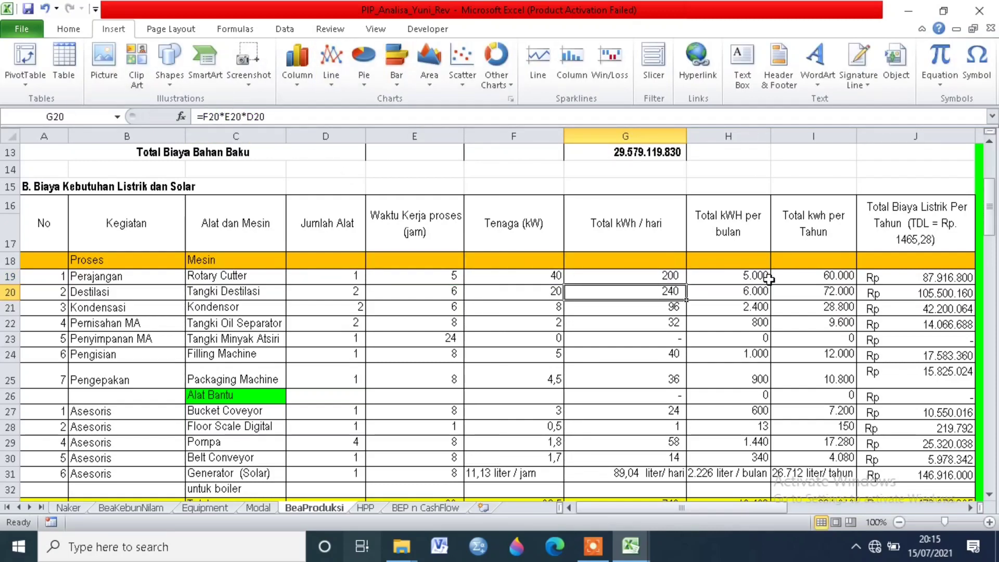
click(731, 280)
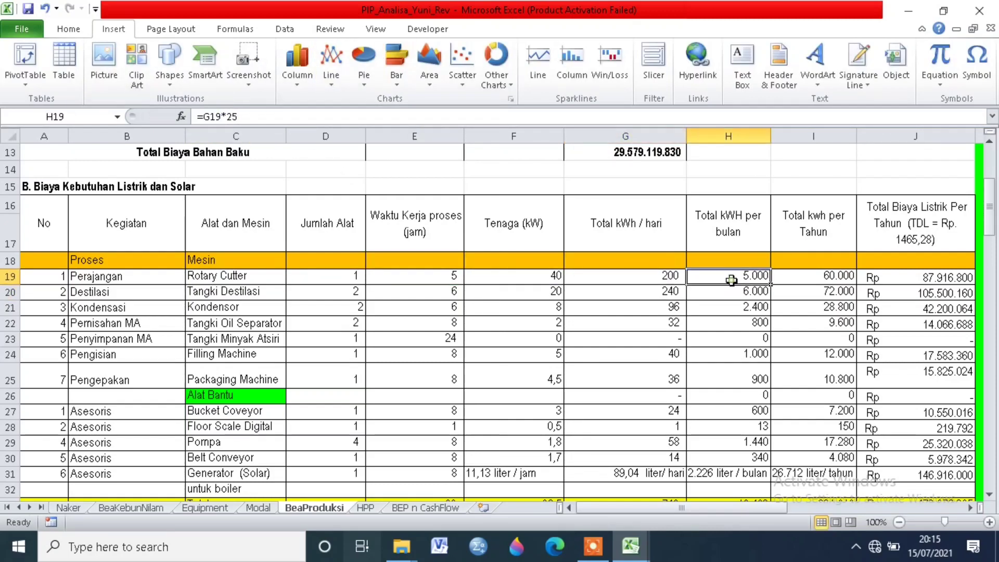
click(837, 276)
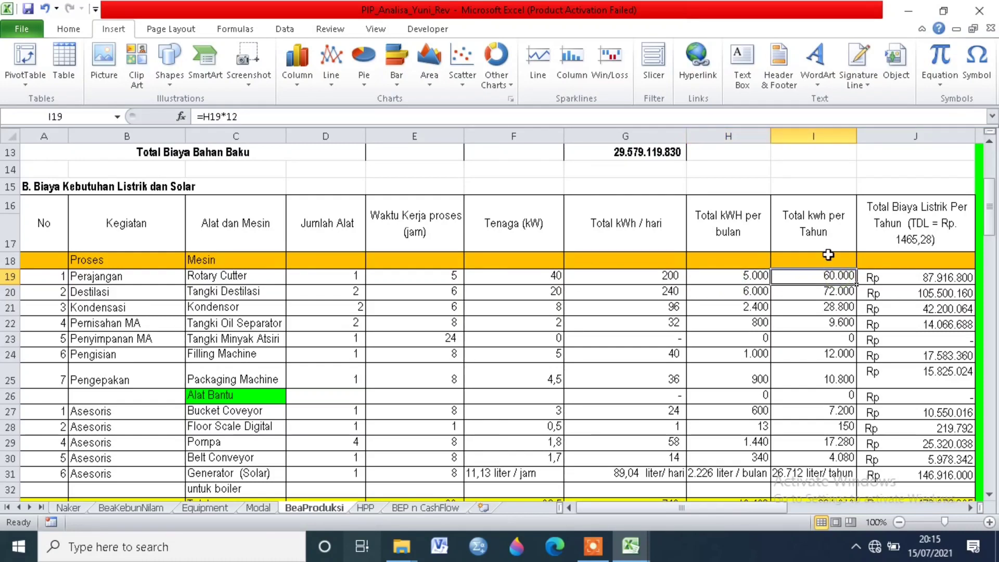
click(924, 275)
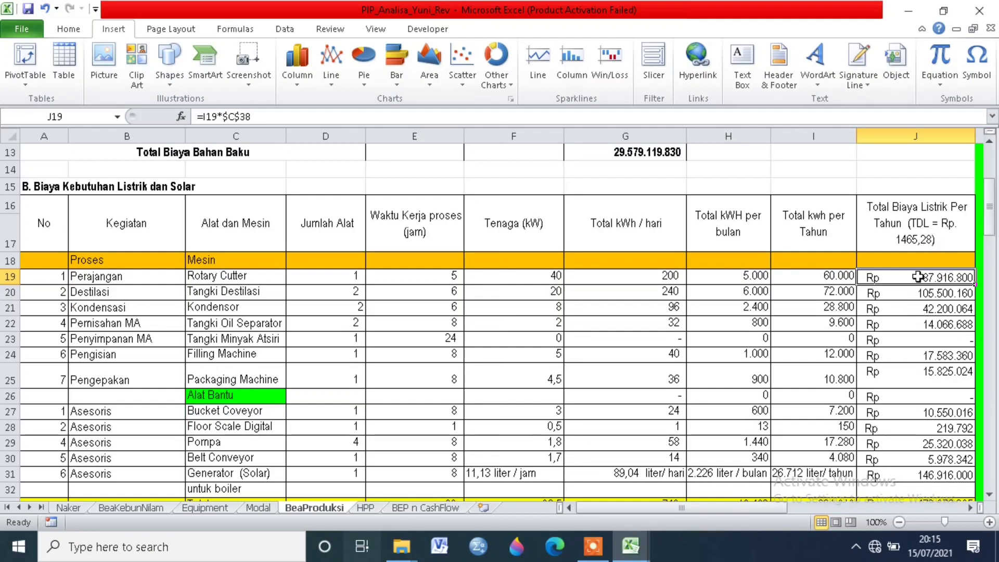
Step: Check the machine and number of units listed for the Destilasi activity
click(107, 277)
click(107, 292)
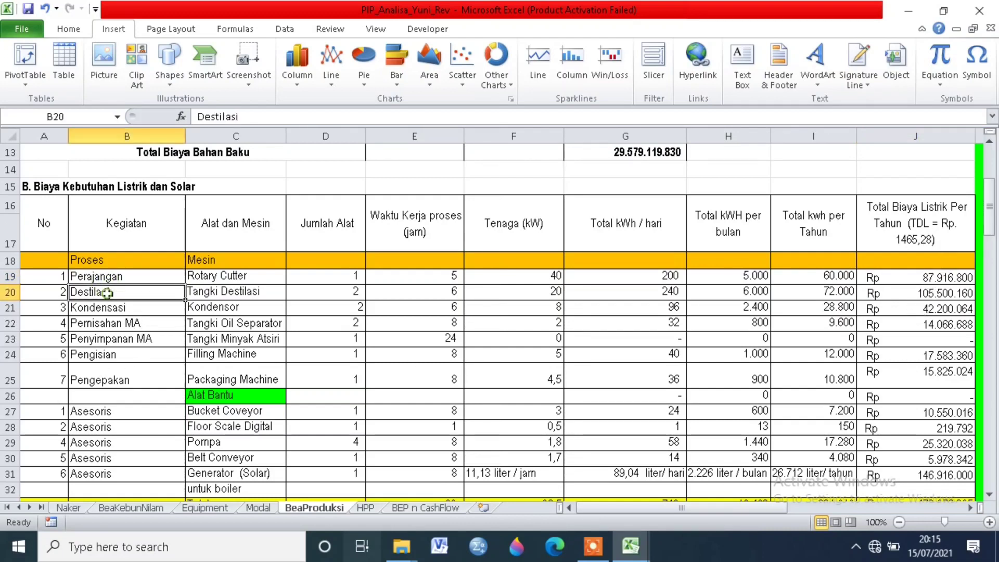
click(241, 296)
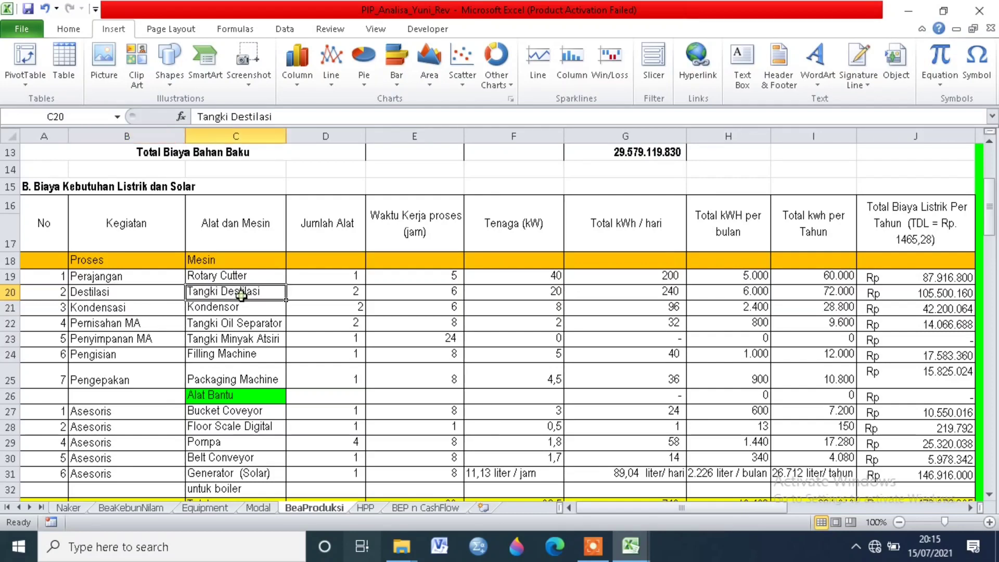
click(308, 290)
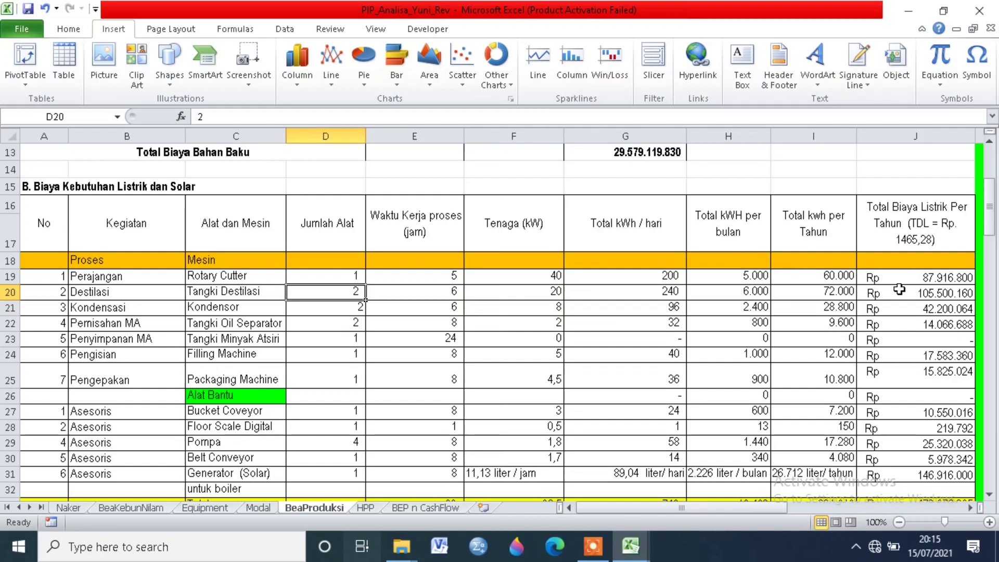
Step: Check which machines are assigned to the Kondensasi and Pemisahan MA activities
click(155, 308)
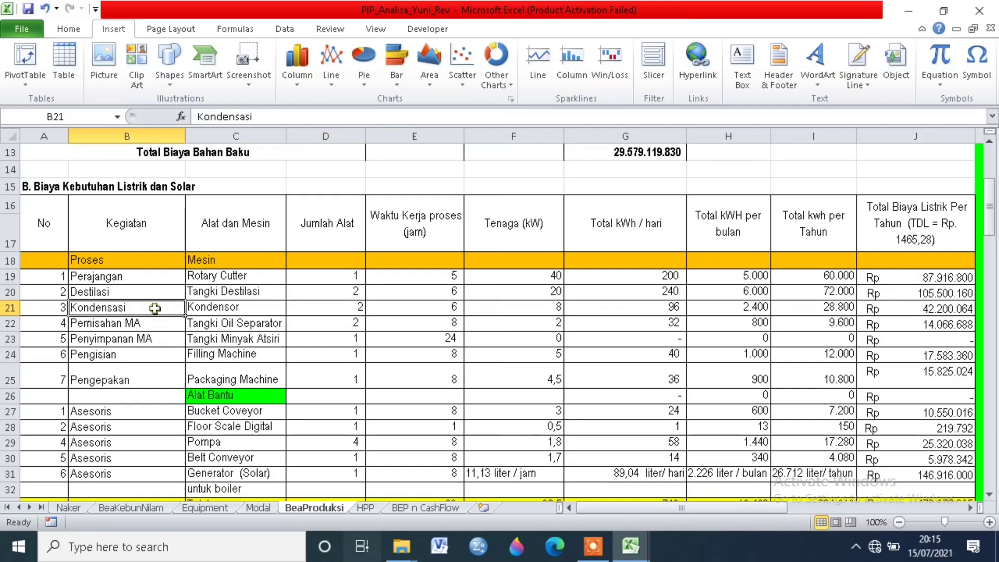
click(221, 308)
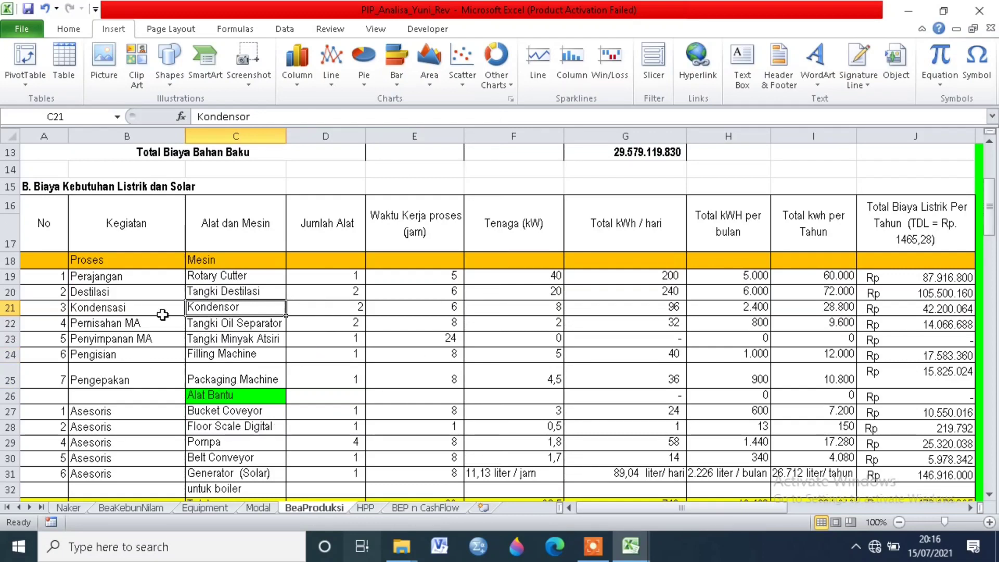
click(115, 308)
click(99, 325)
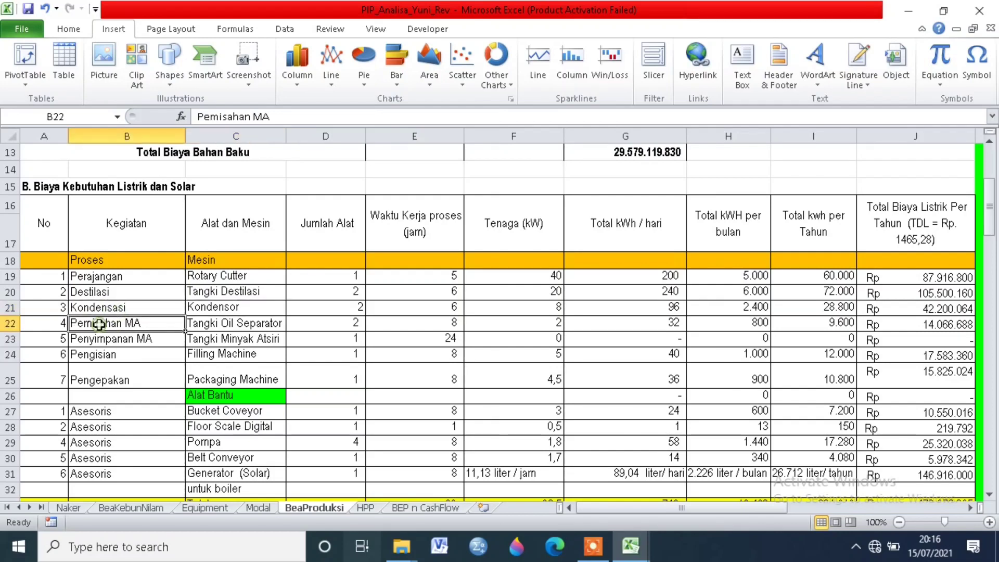
click(271, 327)
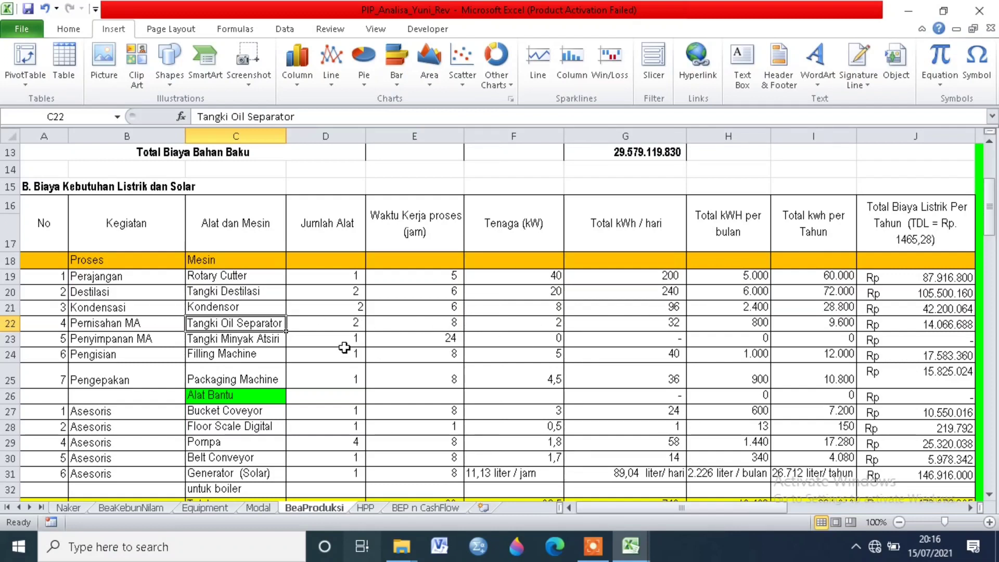
Step: Check the Tangki Oil Separator's monthly kWh formula and the machine assigned to the Pengisian activity
key(Right)
key(Right)
key(Right)
key(Right)
key(Right)
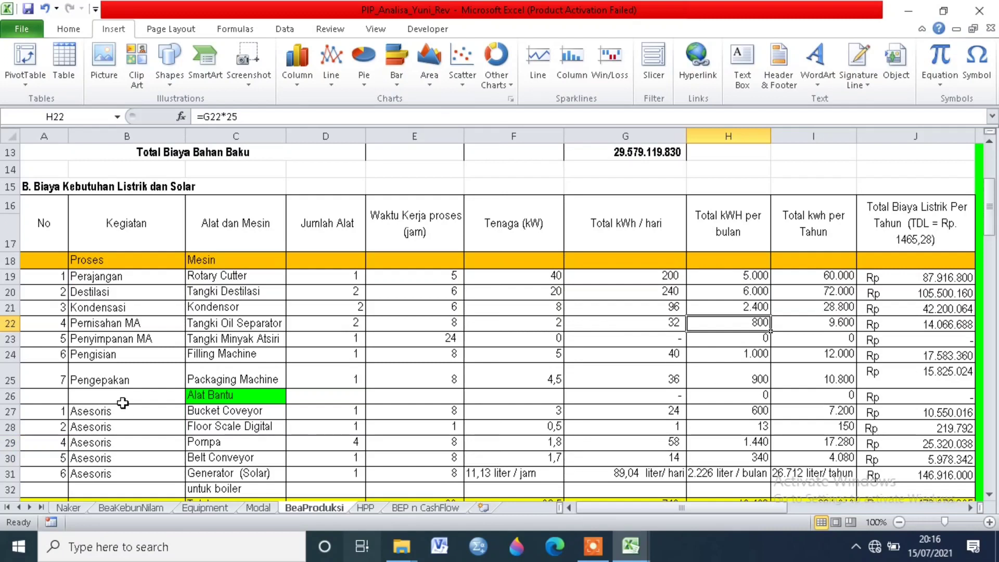
click(147, 356)
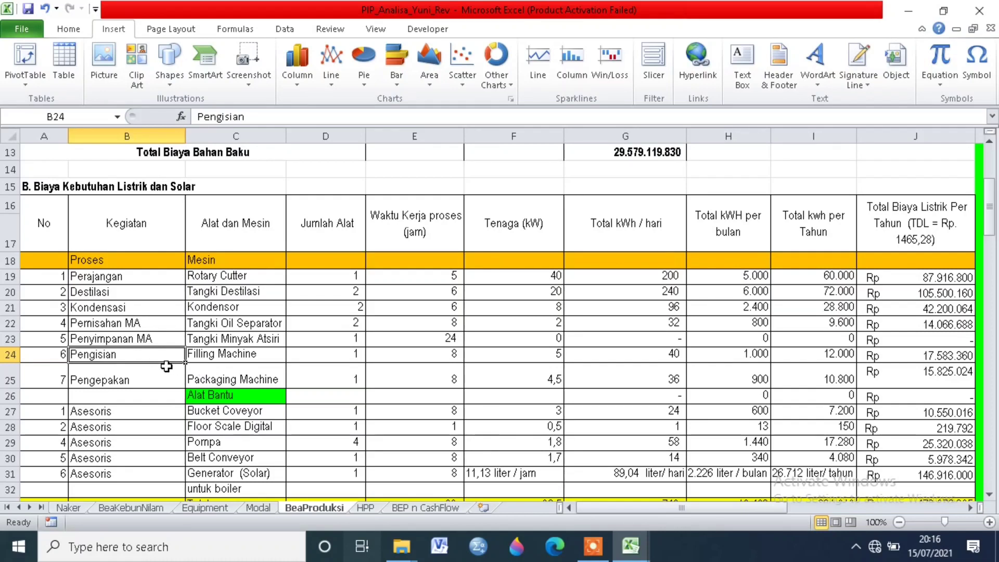
click(209, 354)
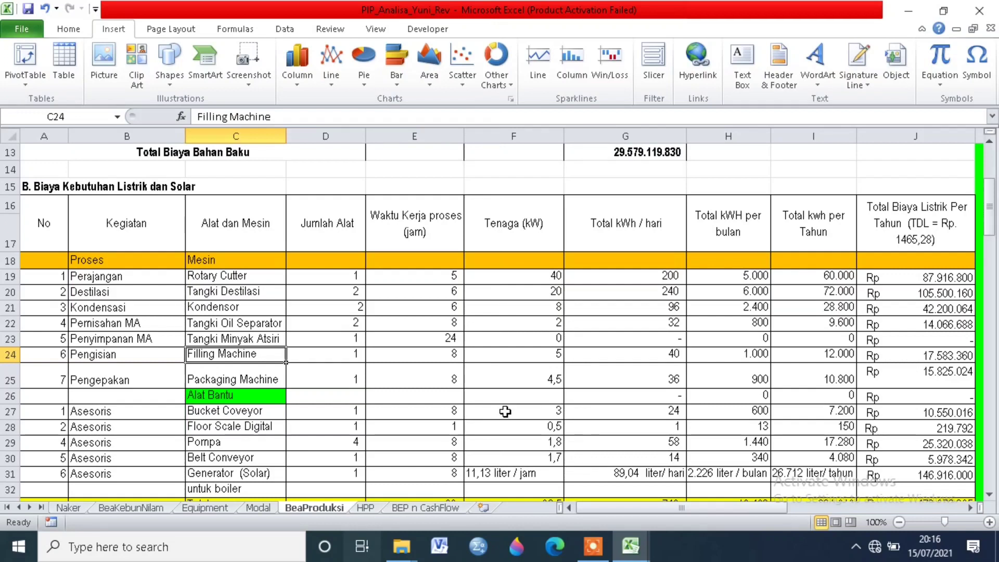
Step: Inspect the Tangki Minyak Atsiri row's daily and monthly kWh and its yearly electricity cost formula
click(674, 352)
click(675, 336)
click(721, 343)
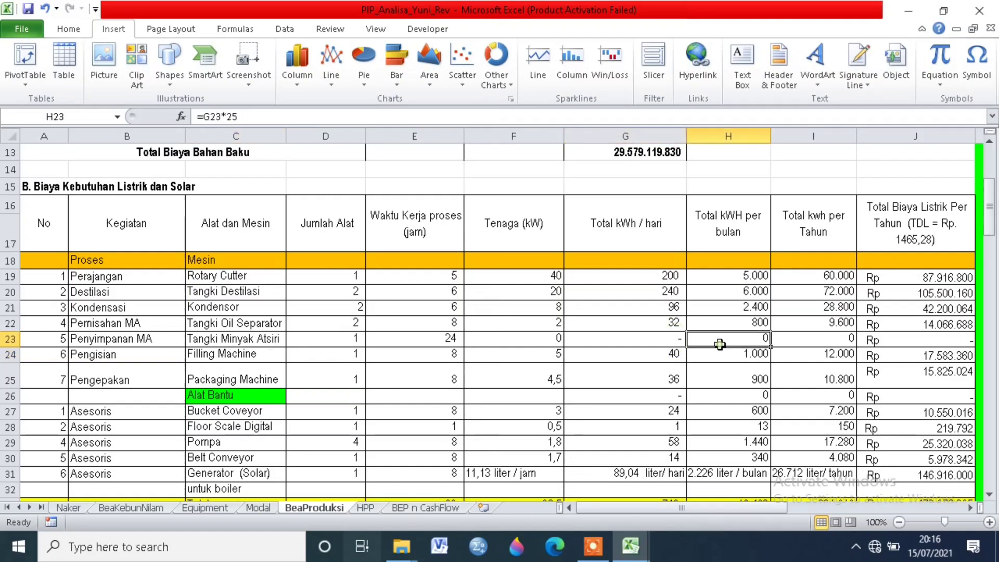
click(877, 341)
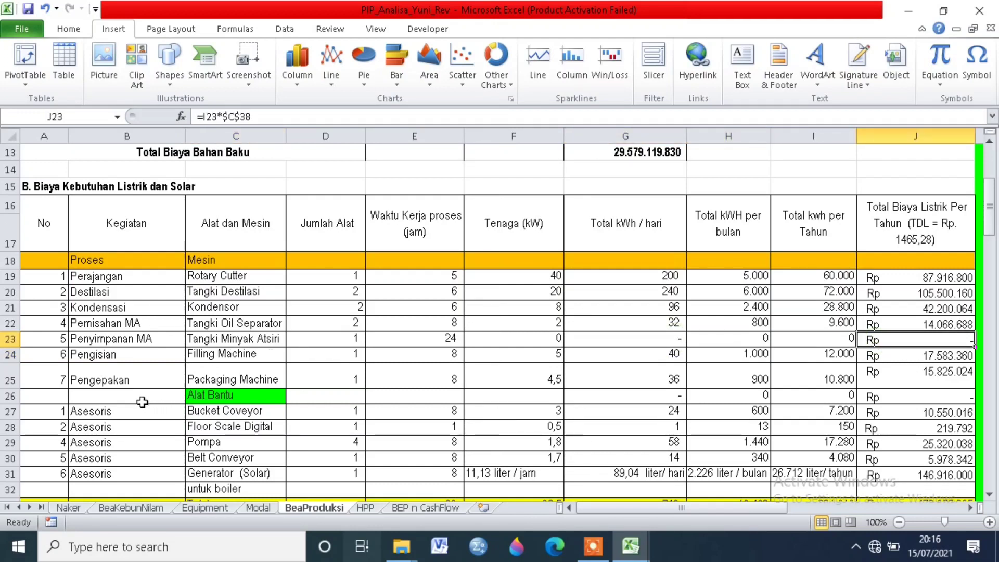
Step: Review the auxiliary equipment under Alat Bantu, including the bucket conveyor, Pompa and Belt Conveyor
click(108, 424)
scroll(136, 419, down, 2)
click(253, 270)
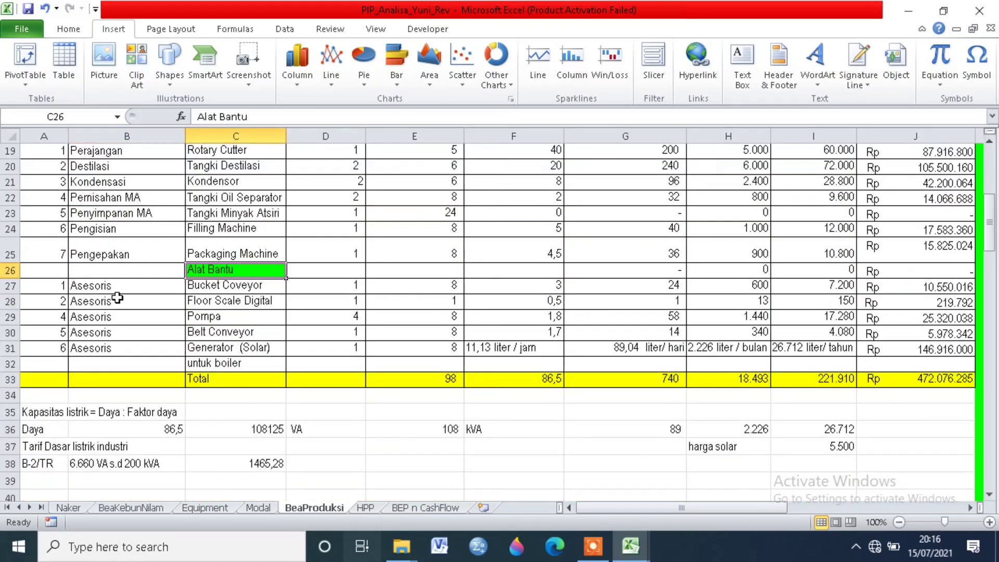
click(224, 285)
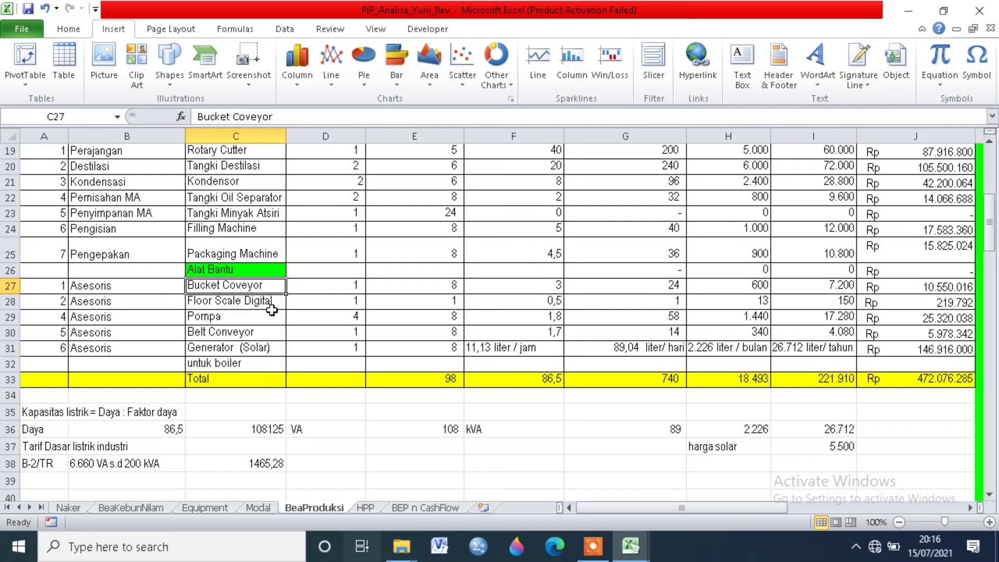
click(257, 319)
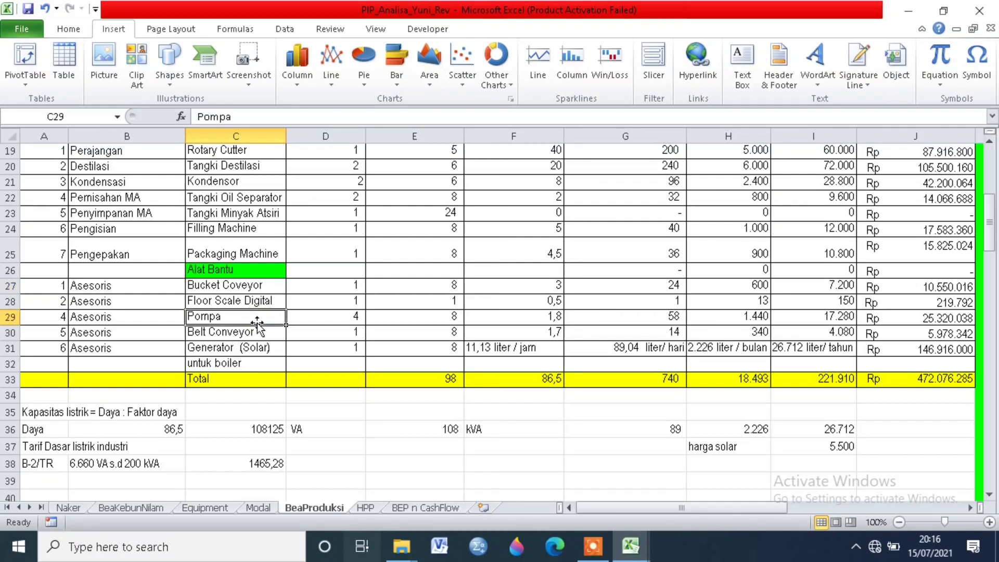
click(256, 336)
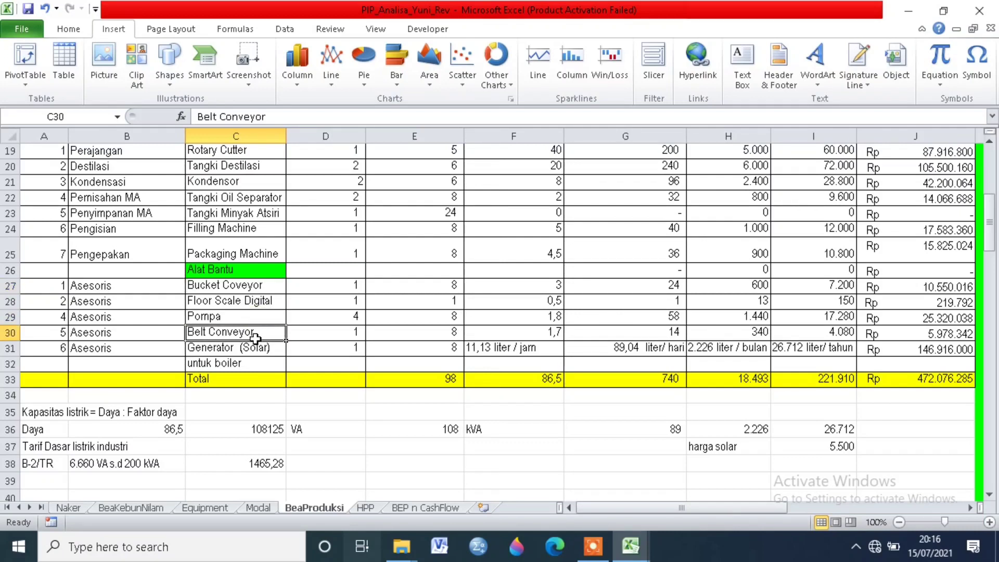
Step: Check the Generator (Solar) entry for the boiler and its hourly fuel consumption
click(280, 352)
click(259, 361)
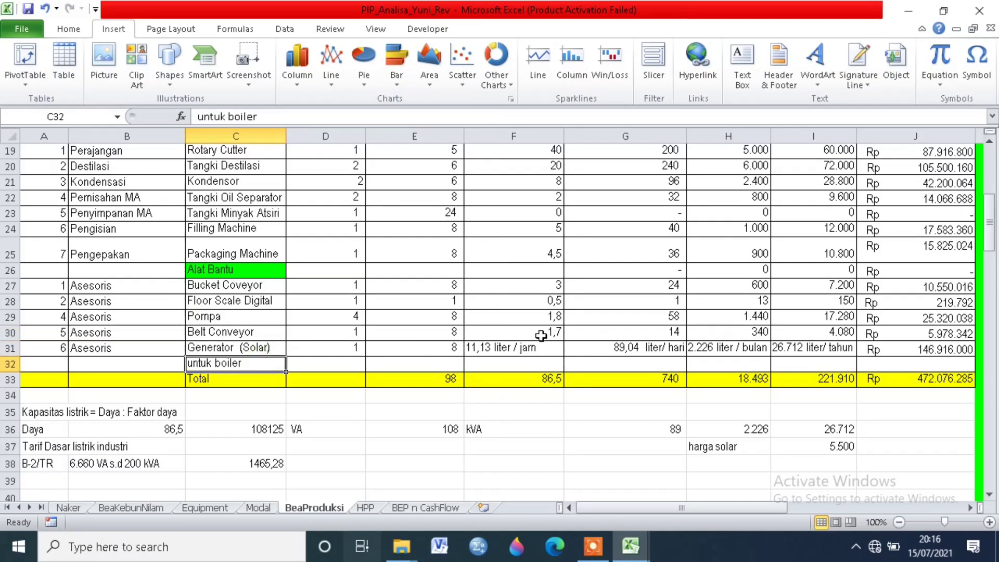
click(542, 352)
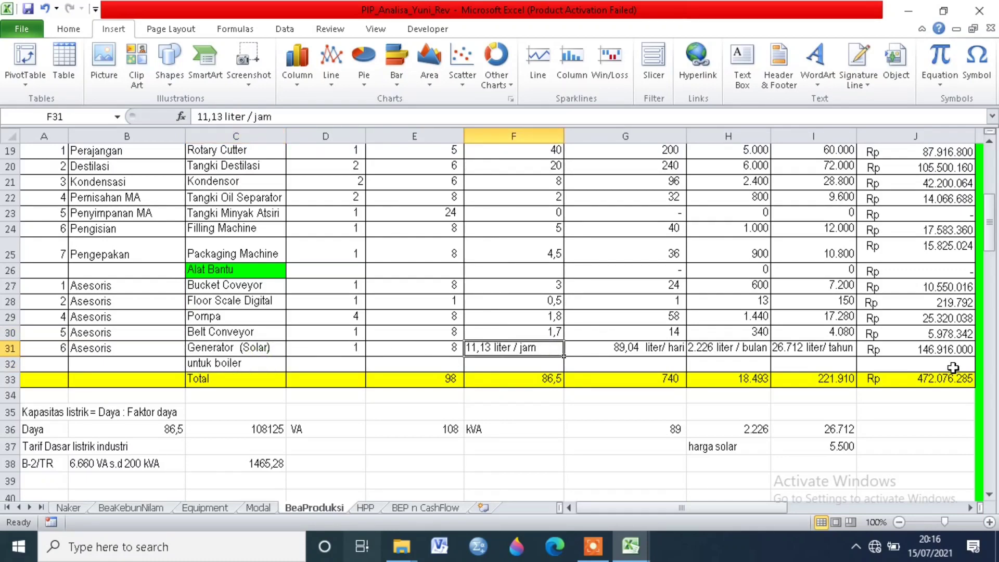
Step: Inspect the formula in J33 that totals the yearly electricity and diesel costs
scroll(952, 368, up, 6)
scroll(955, 365, down, 7)
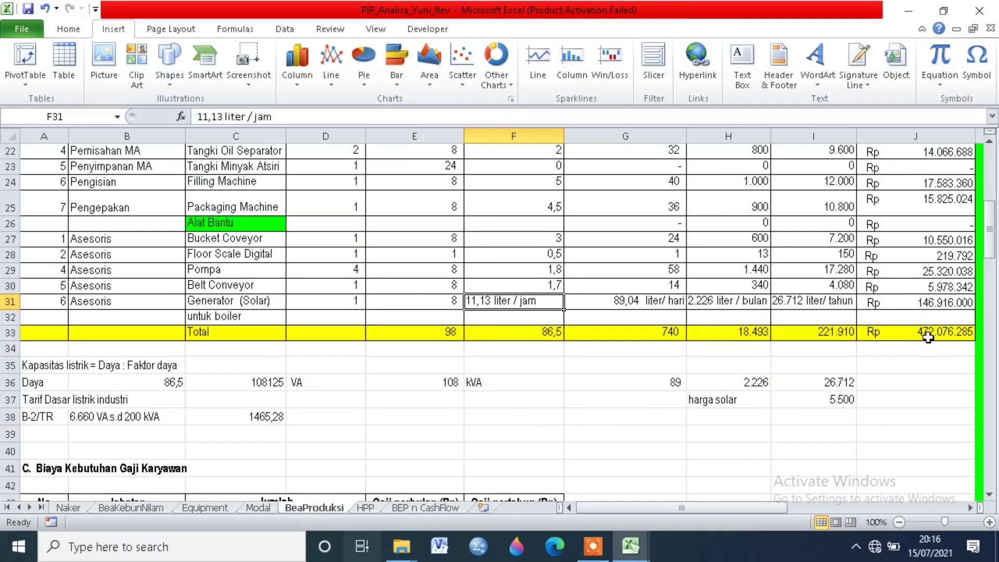
click(928, 332)
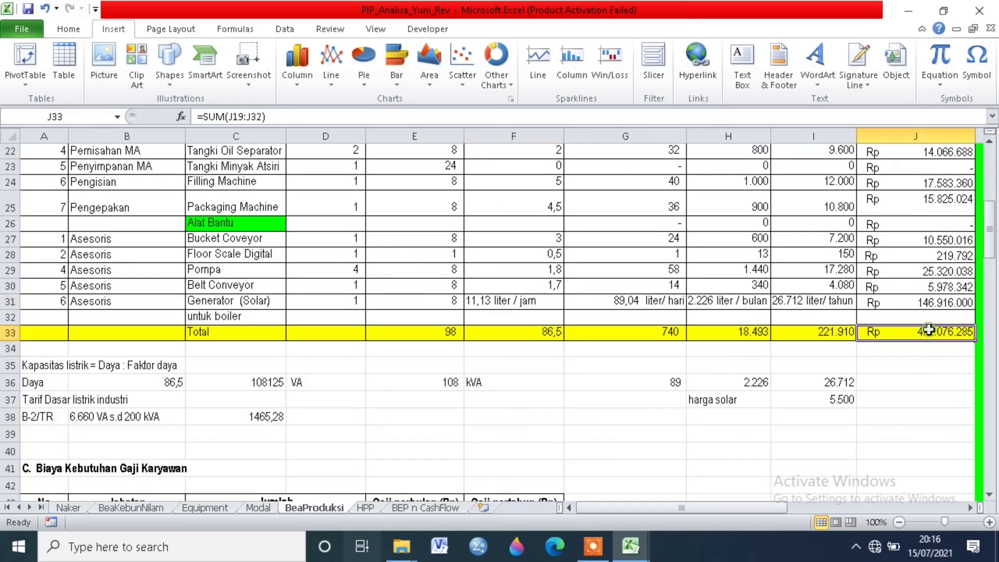
scroll(552, 404, up, 3)
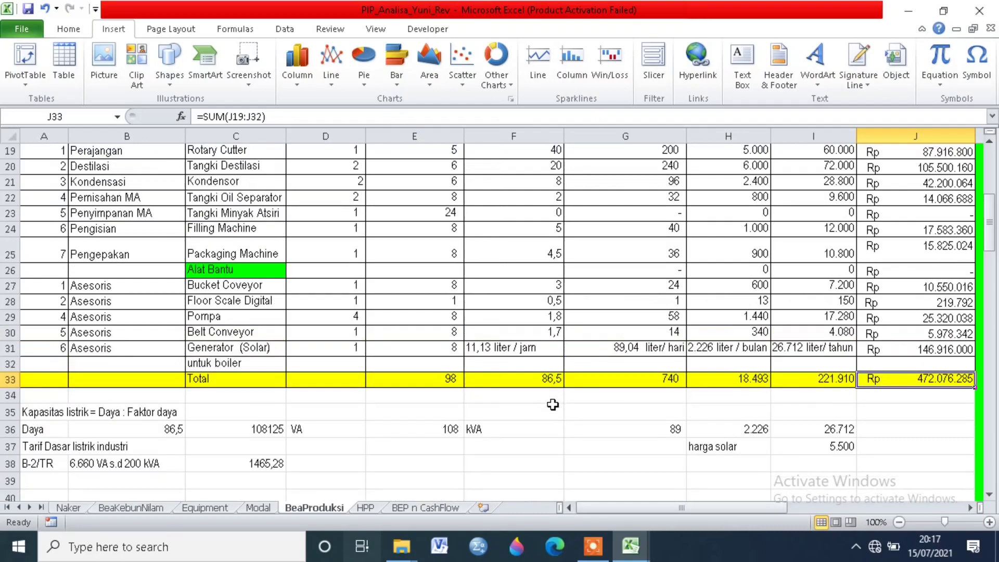
scroll(553, 404, down, 3)
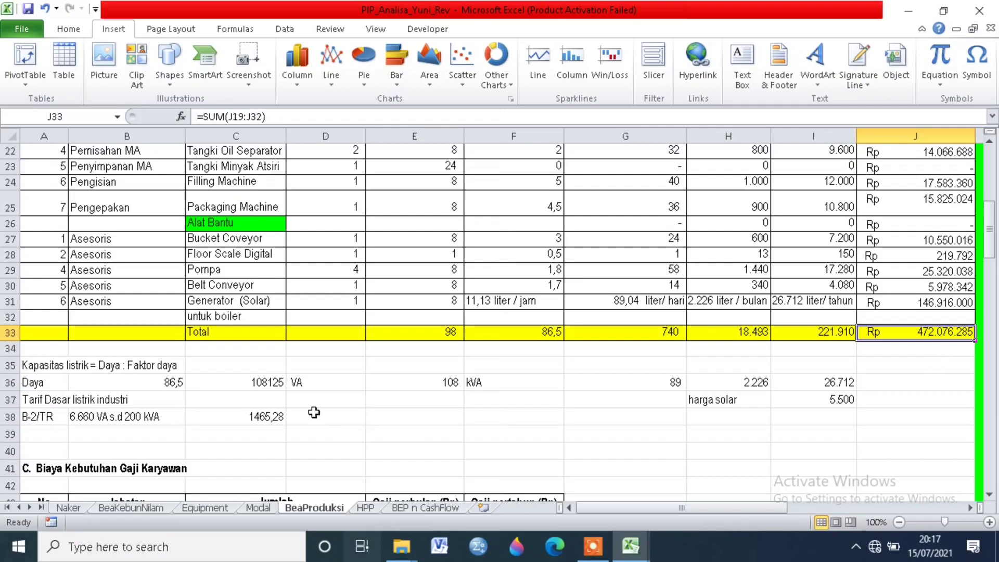
Step: Under Biaya Kebutuhan Gaji Karyawan, check the Direktur's monthly salary and the formula for the yearly salary
scroll(317, 409, down, 2)
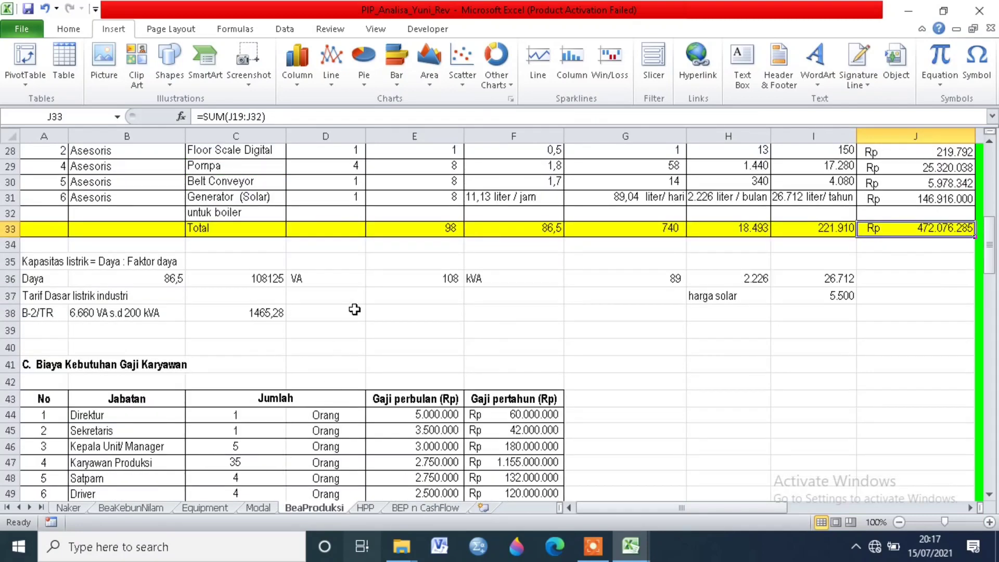
scroll(358, 306, up, 9)
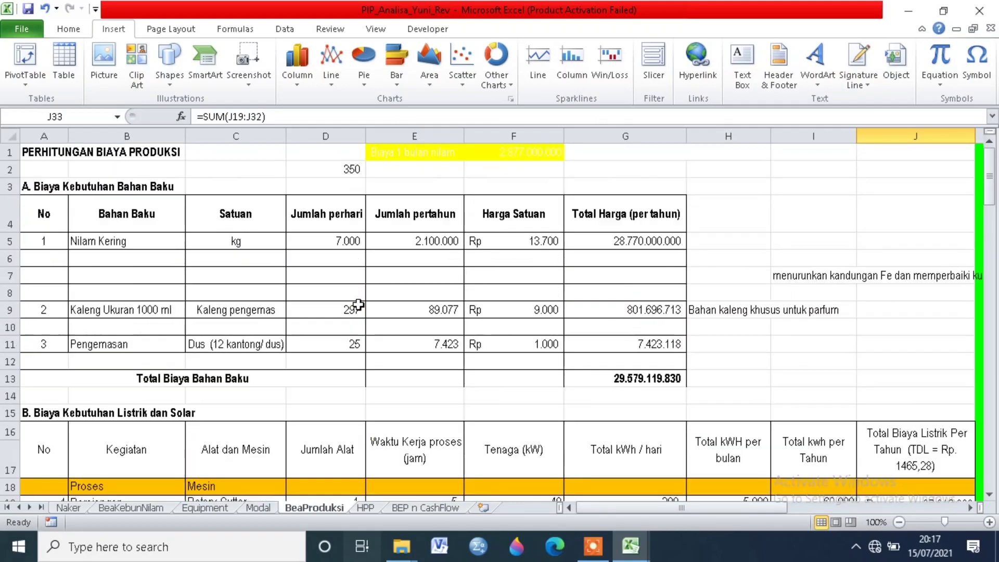
scroll(359, 303, down, 11)
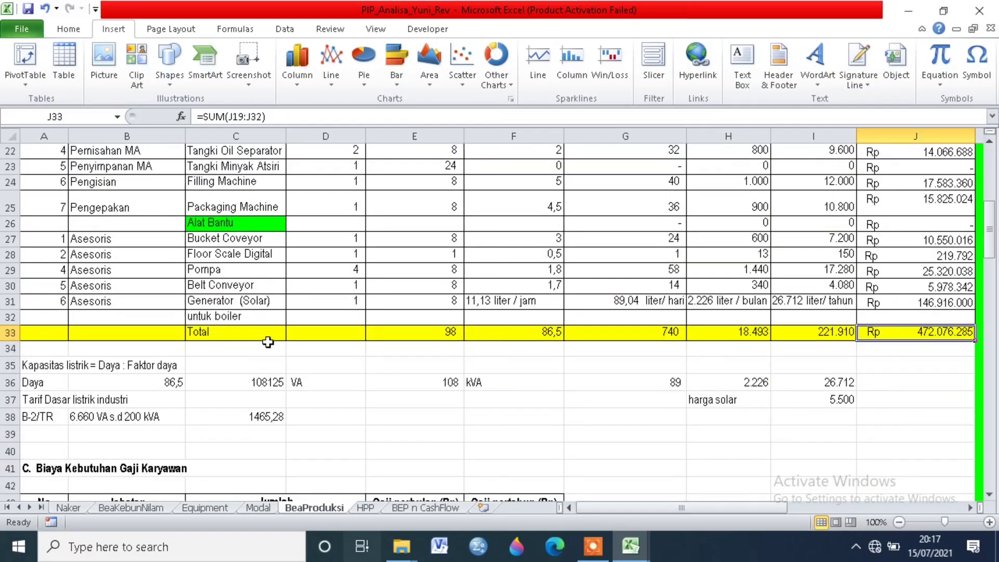
scroll(220, 331, down, 3)
scroll(218, 330, up, 2)
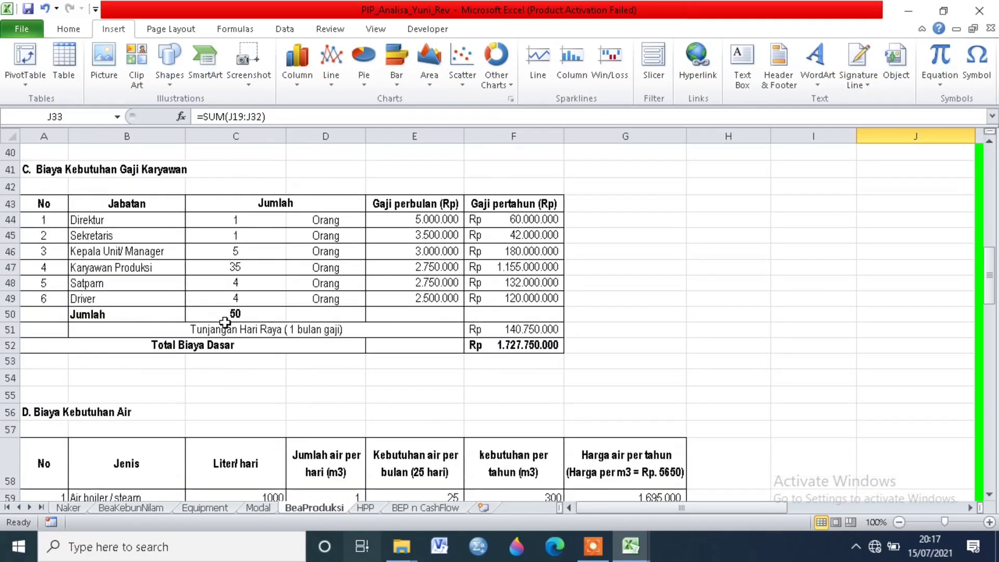
click(153, 271)
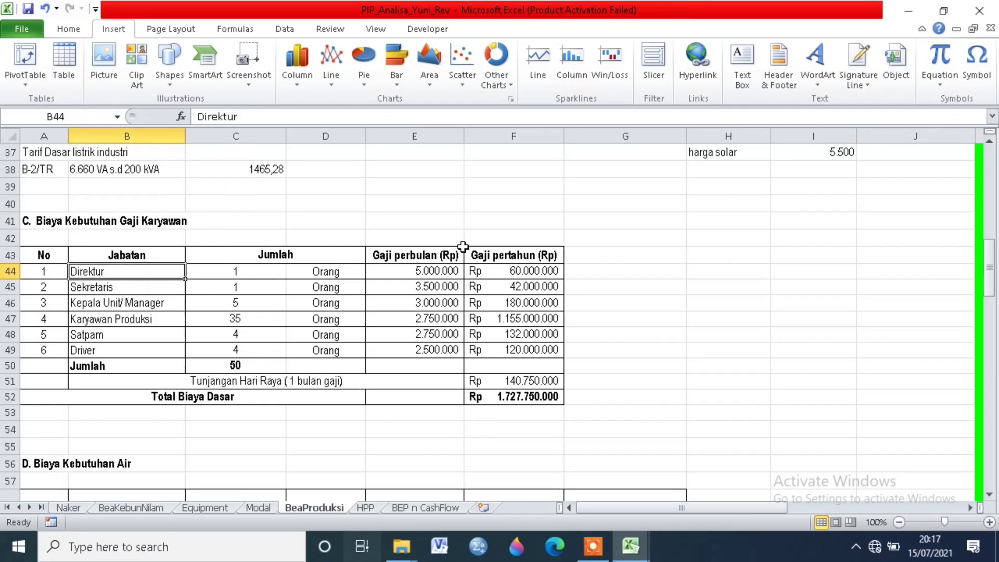
click(432, 269)
click(495, 273)
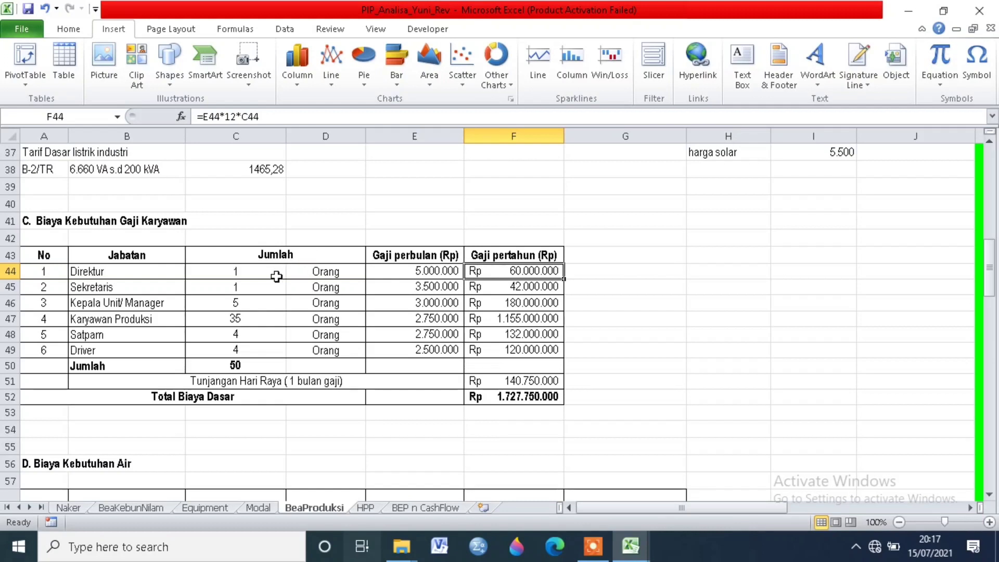
Step: Review the remaining positions from Sekretaris to Driver, including the number of Kepala Unit/ Manager staff
click(154, 287)
click(156, 302)
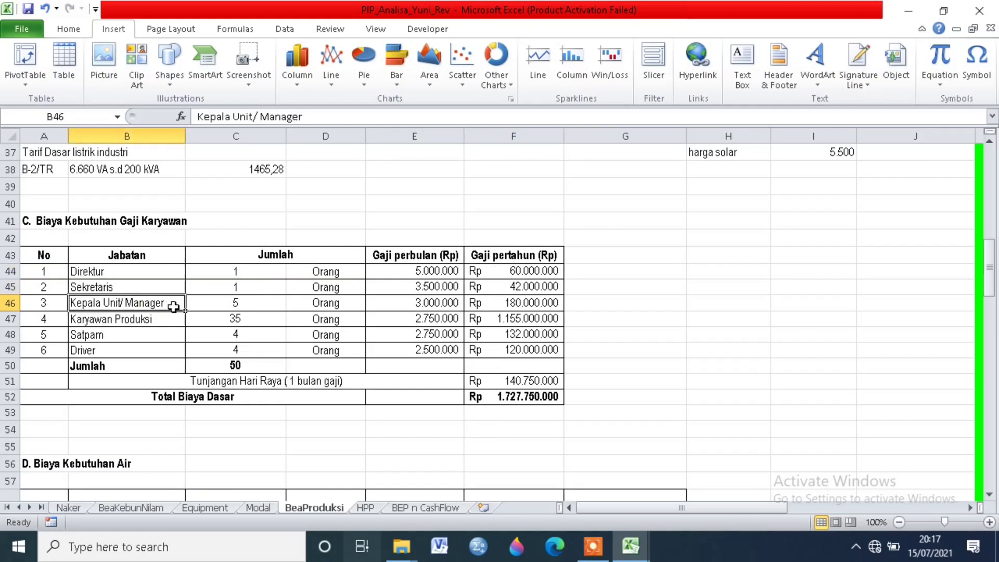
click(228, 308)
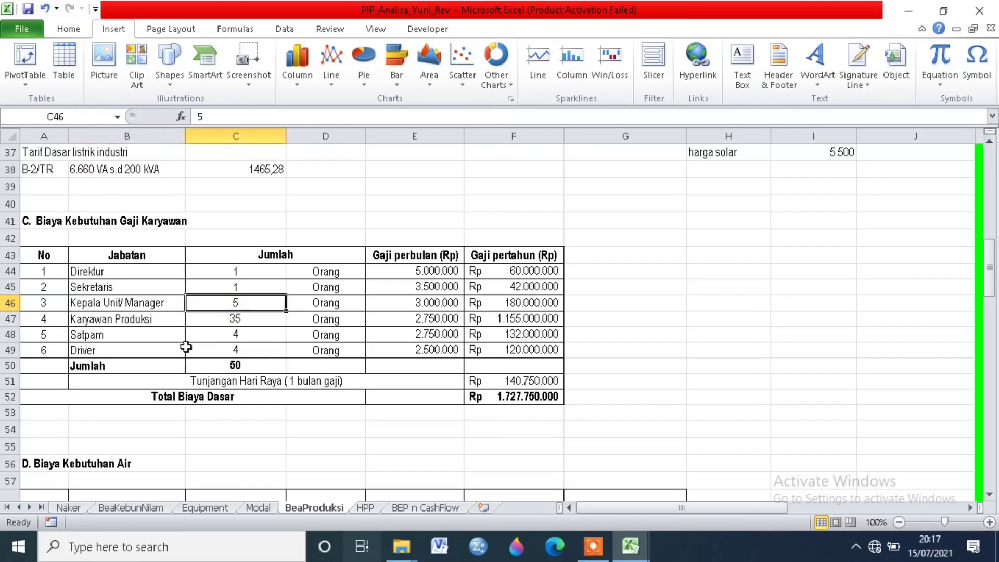
click(167, 318)
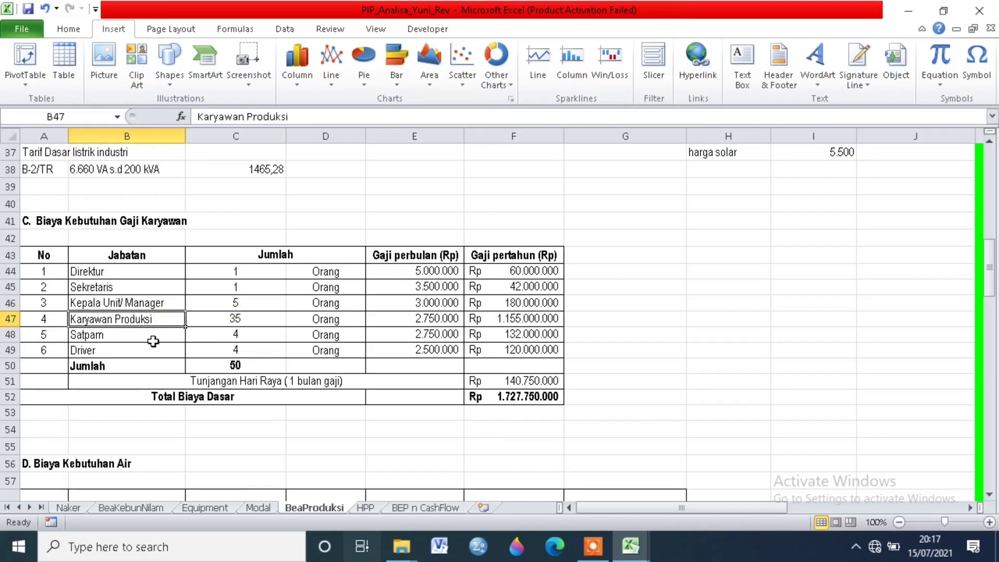
click(153, 340)
click(141, 350)
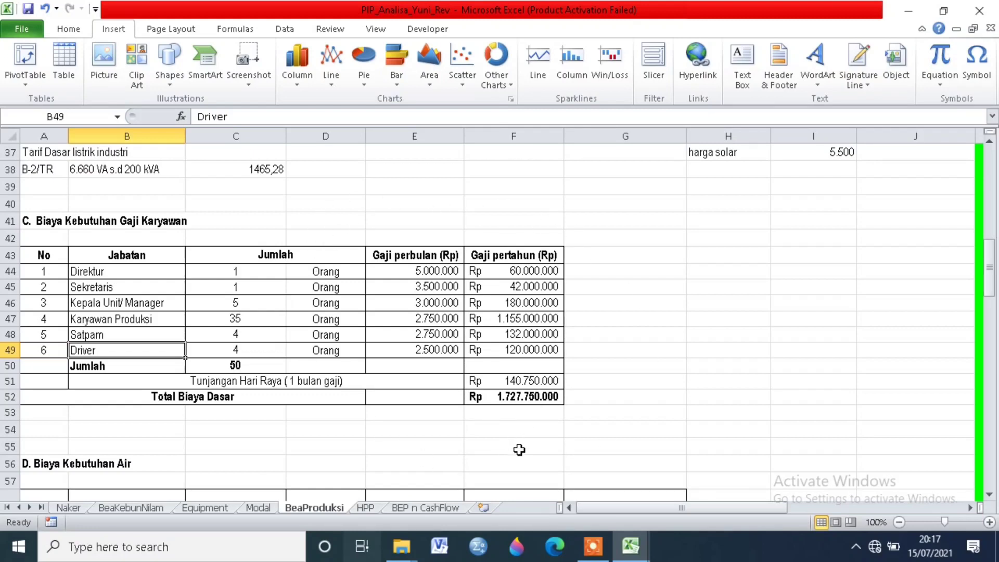
Step: Locate the water cost section, D. Biaya Kebutuhan Air
scroll(686, 380, down, 4)
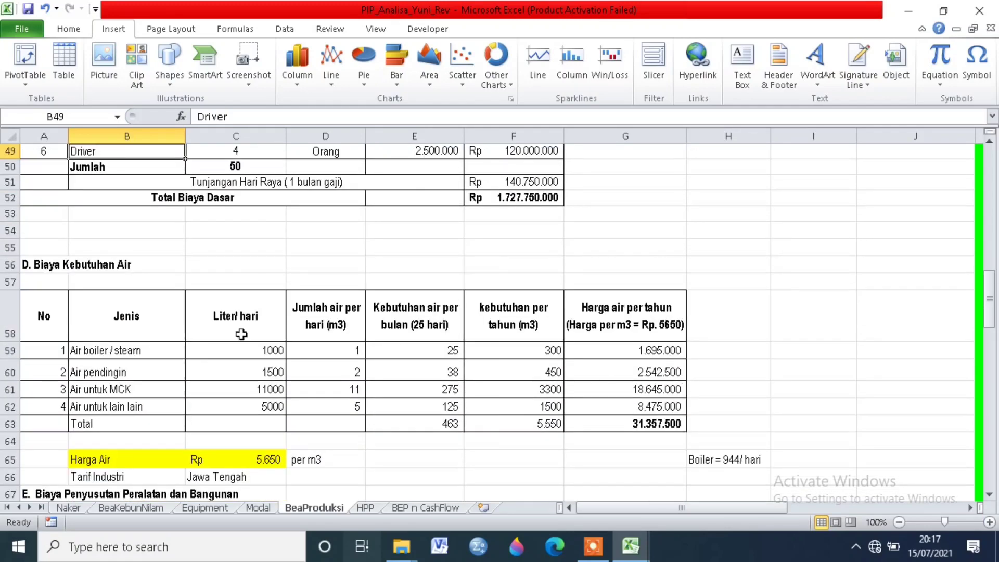
click(107, 264)
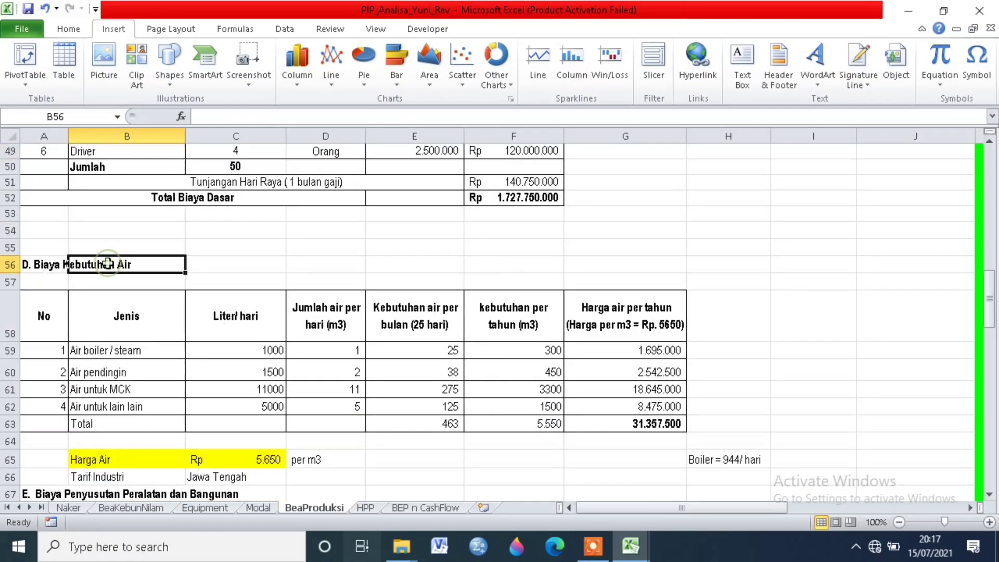
click(49, 263)
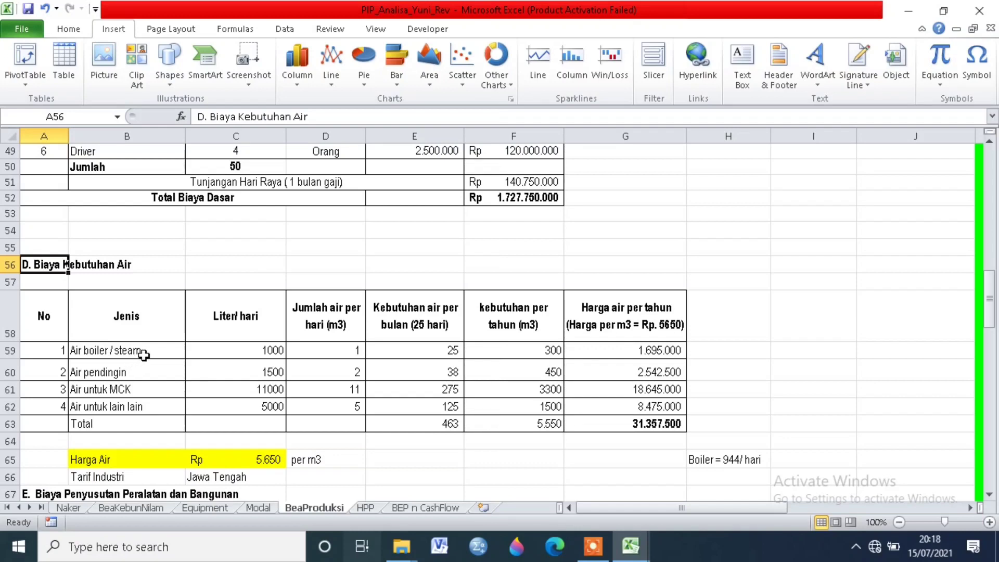
Step: Inspect the Air boiler / steam row's litres per day and its daily, monthly and yearly m3 formulas
click(188, 357)
click(121, 358)
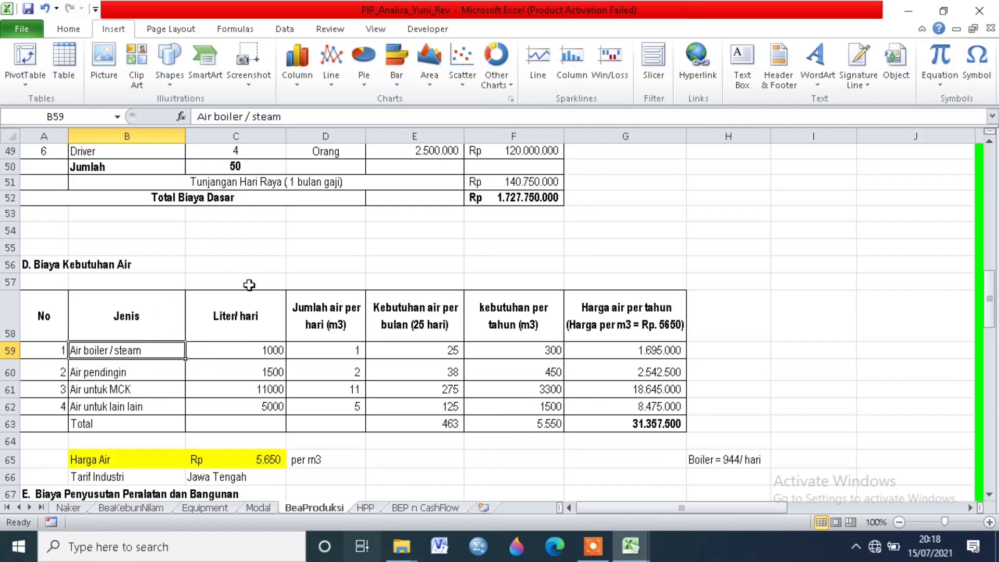
click(250, 351)
click(320, 347)
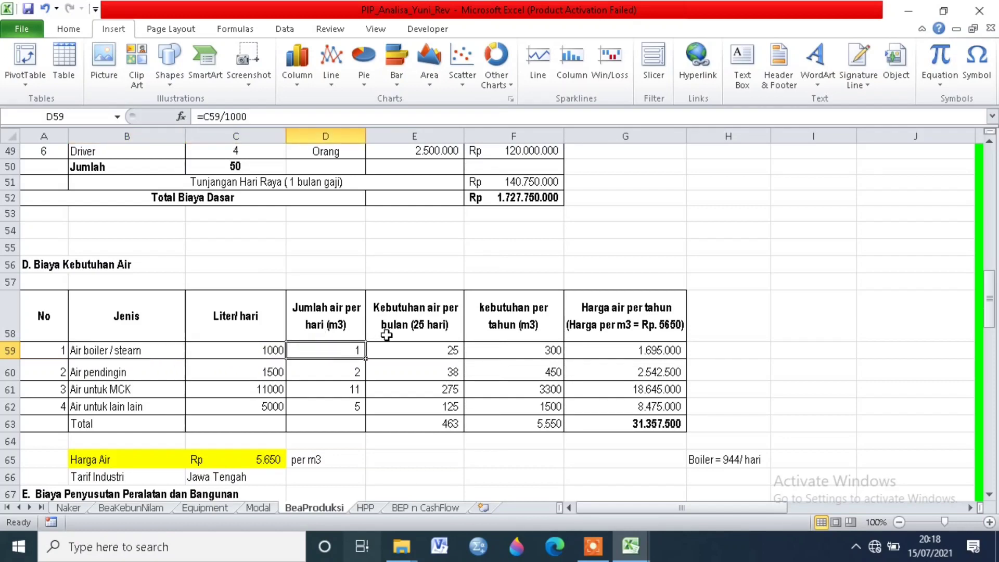
click(402, 351)
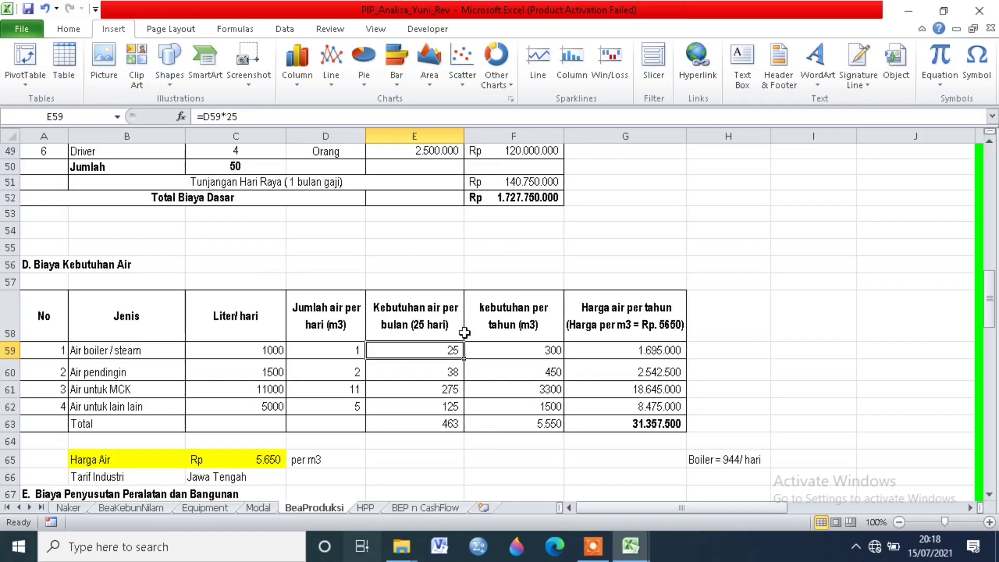
click(500, 352)
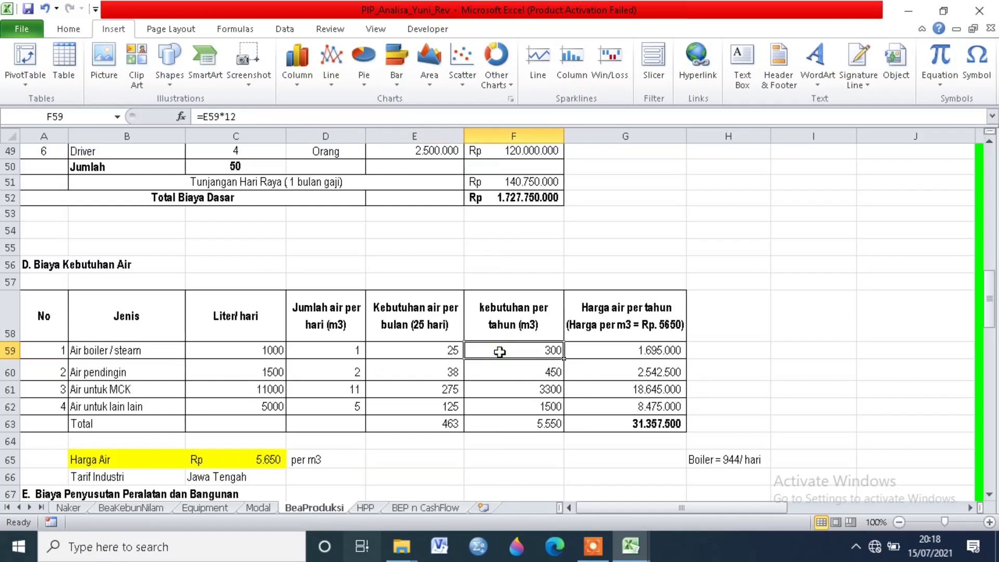
Step: Check the boiler water's yearly cost formula and the water price per m3 it relies on
click(575, 339)
click(598, 350)
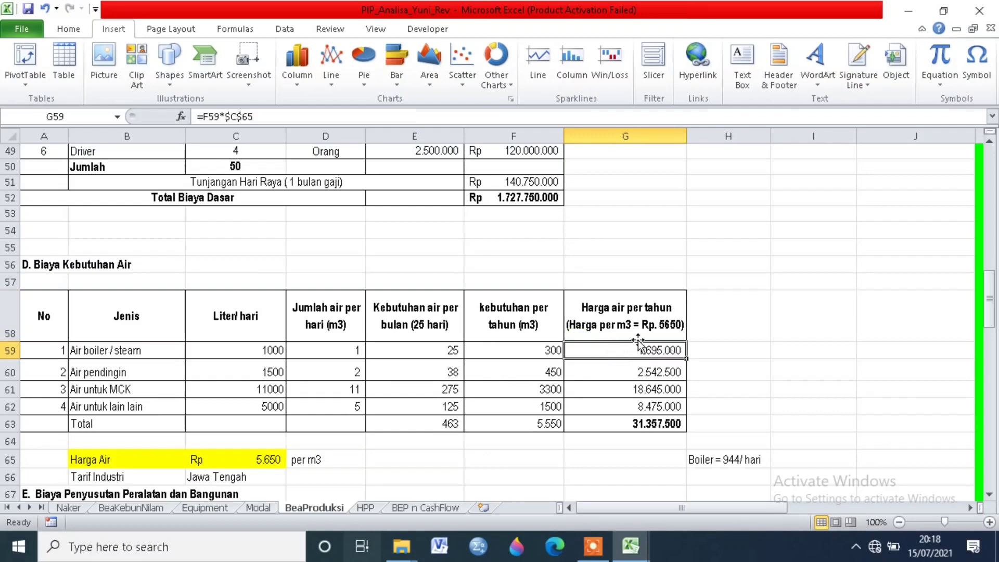
click(616, 311)
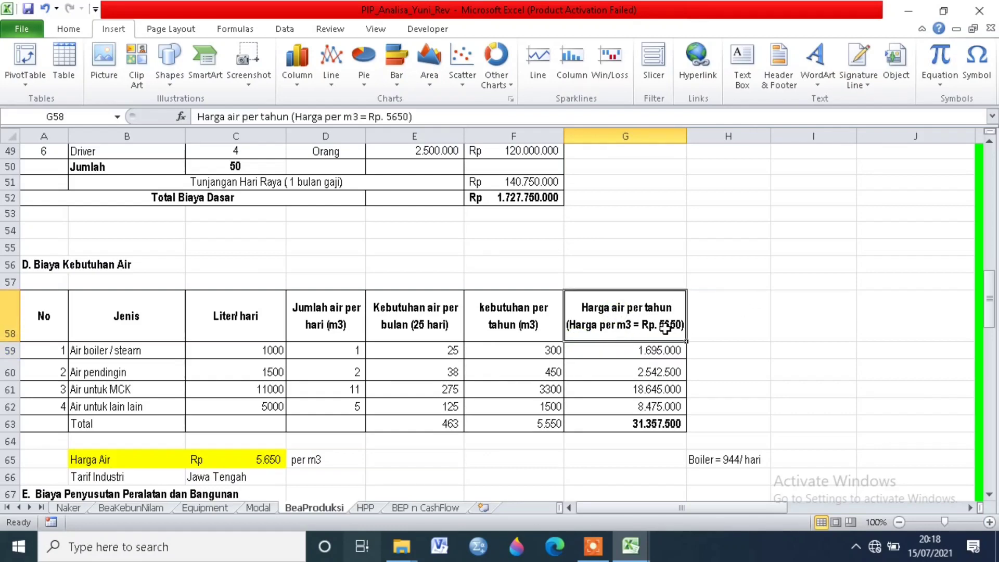
scroll(495, 404, down, 2)
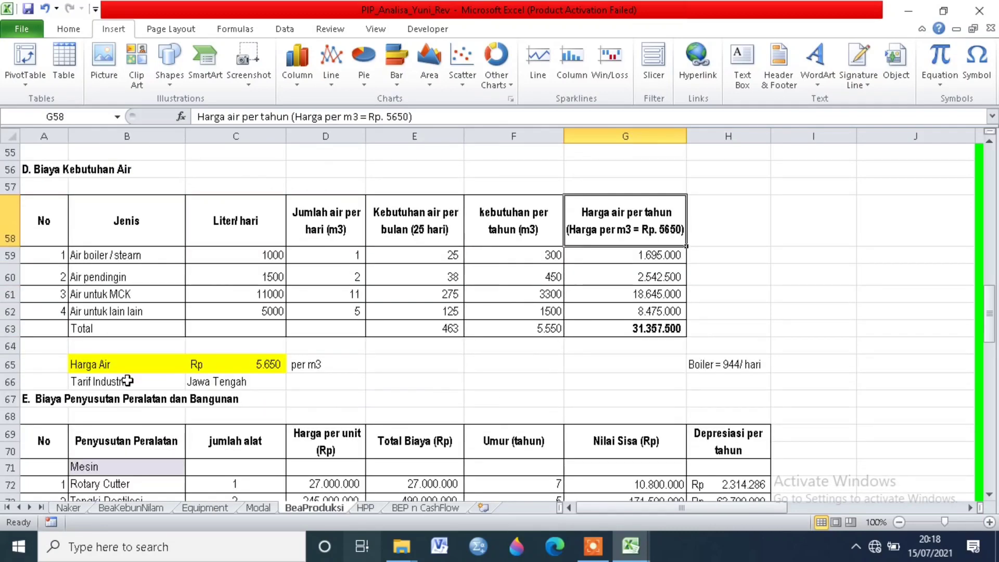
Step: Check the Harga Air price per m3 and the Tarif Industri reference beneath the water cost table
click(123, 365)
click(228, 359)
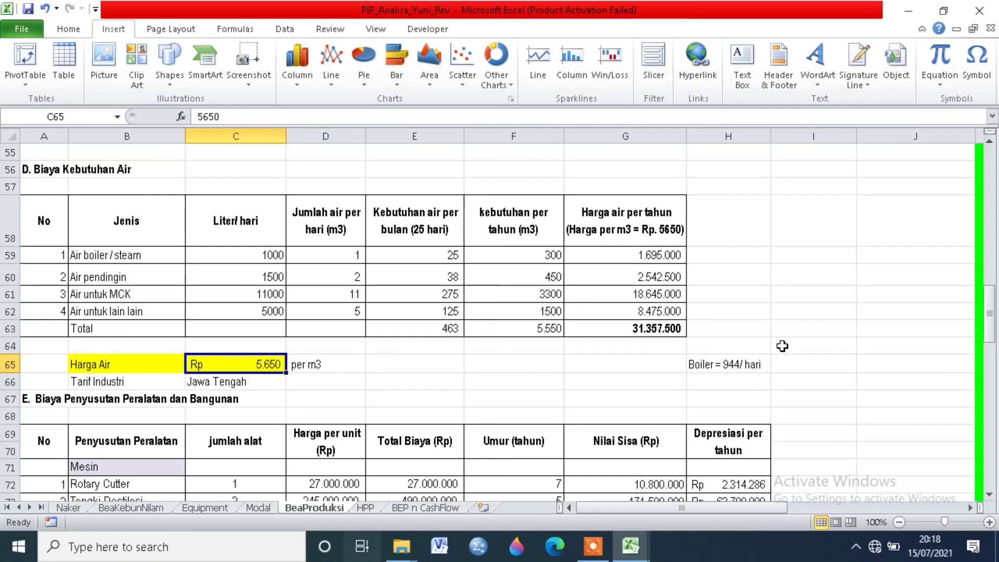
click(142, 381)
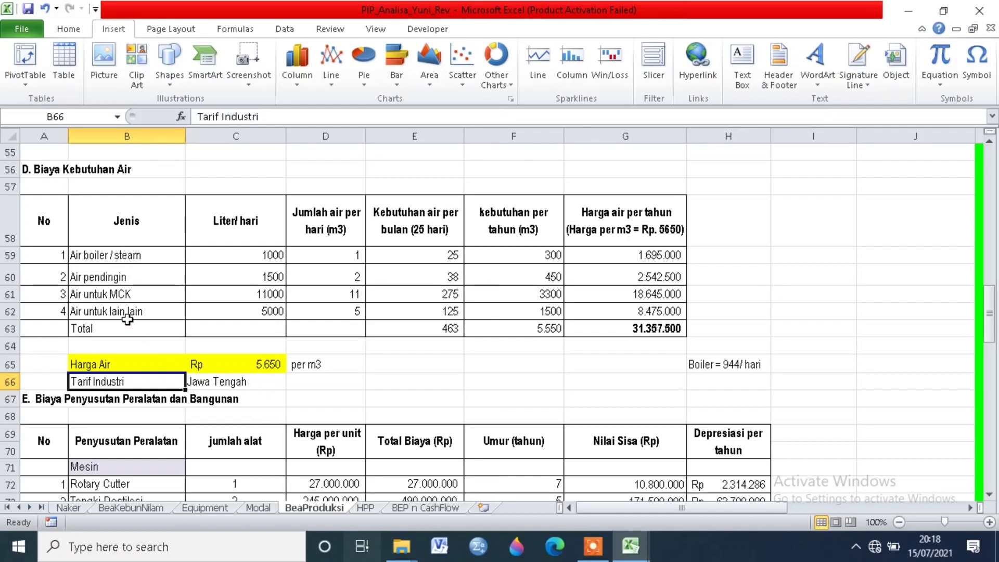
Step: Review the Air untuk MCK and Air untuk lain lain rows and the total yearly water cost formula
click(115, 296)
click(113, 311)
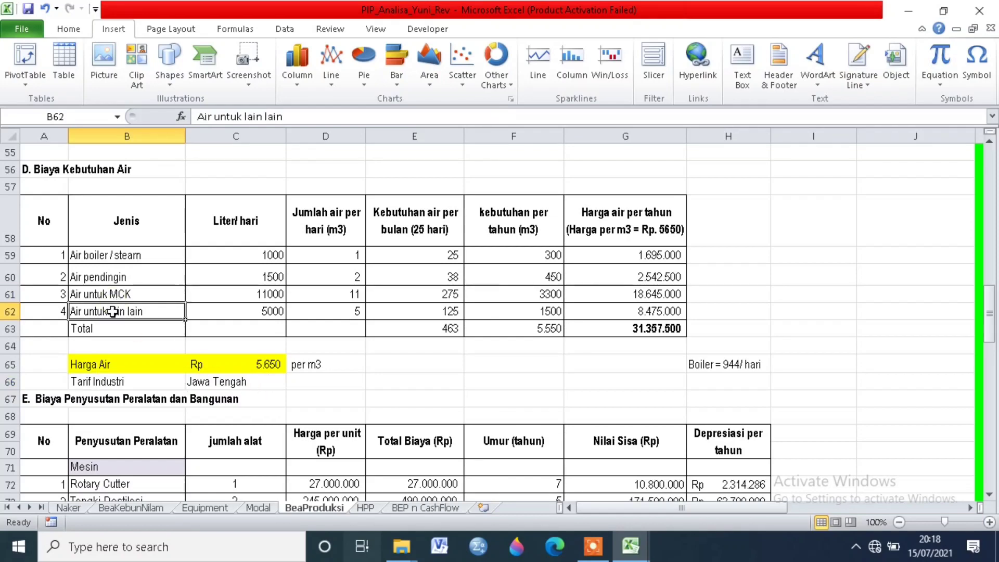
click(642, 332)
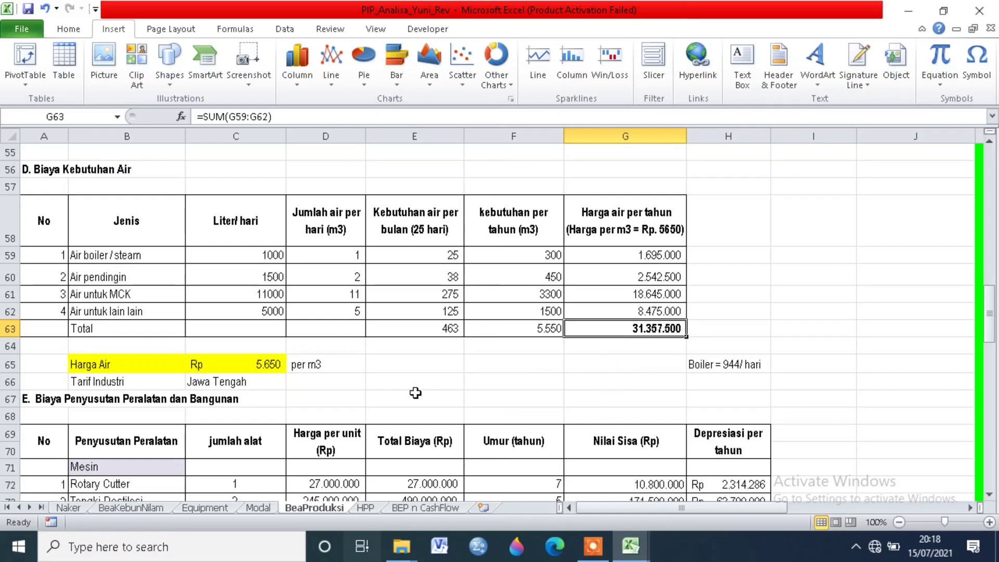
Step: Locate section E. Biaya Penyusutan Peralatan dan Bangunan and review its Mesin and Alat Bantu/ Utilitas groups, including Rotary Cutter to Tangki Oil Separator
scroll(388, 398, down, 2)
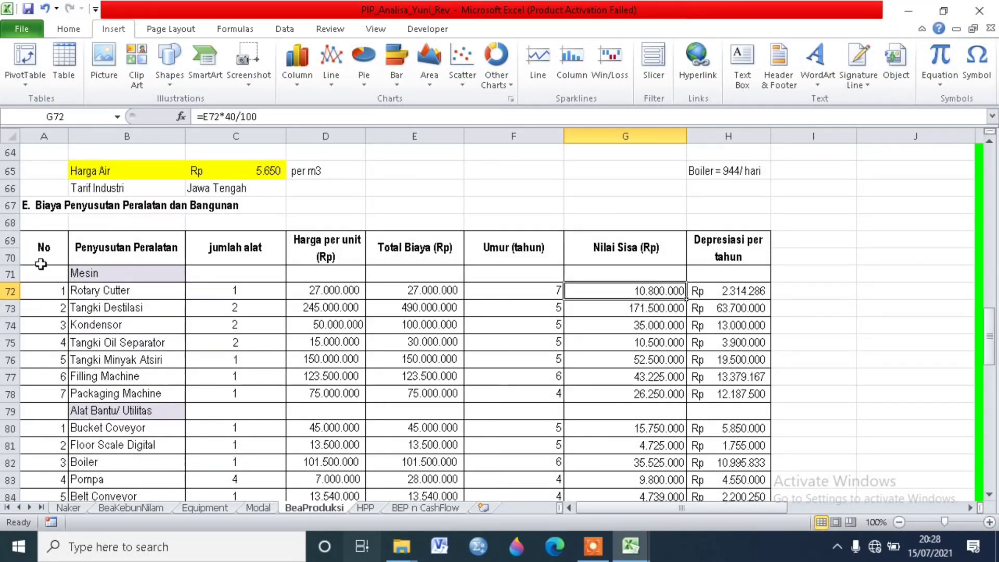
click(163, 273)
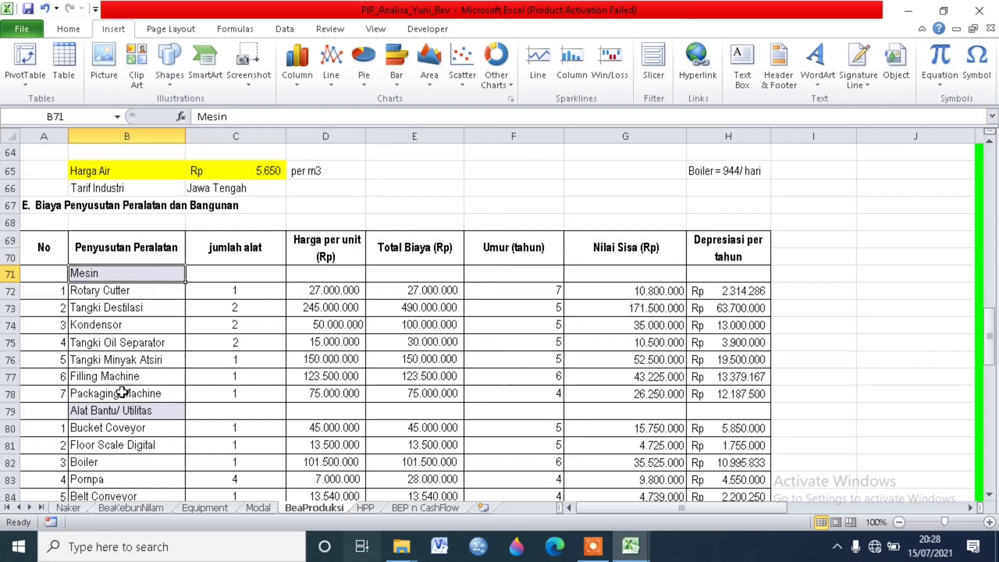
click(107, 415)
click(100, 294)
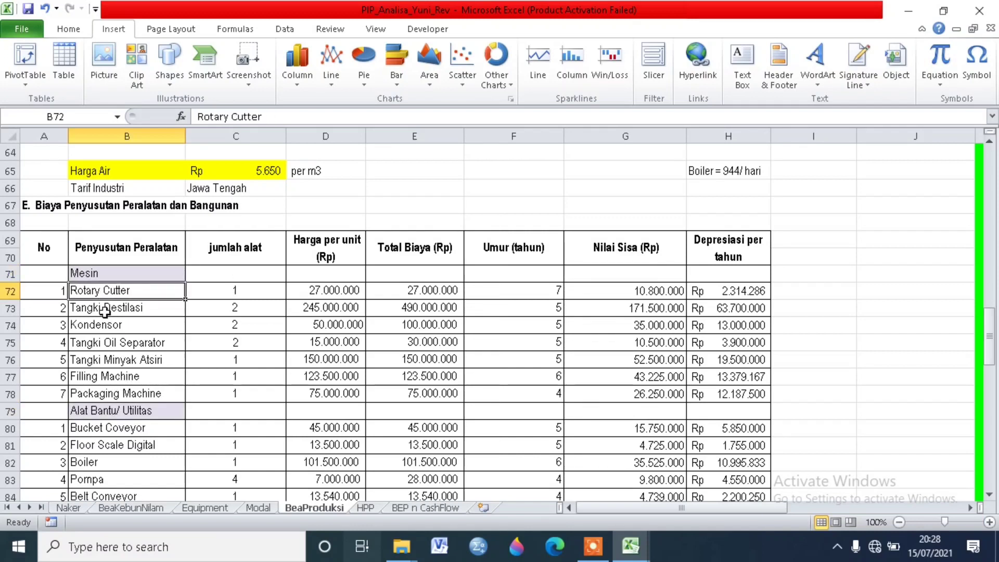
click(105, 311)
click(107, 326)
click(106, 343)
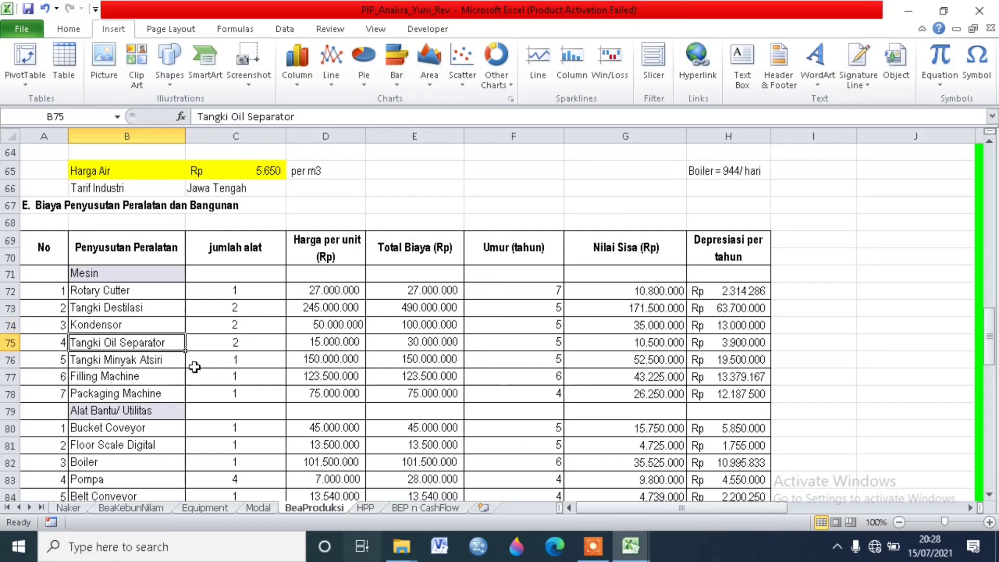
click(121, 281)
click(119, 291)
click(121, 309)
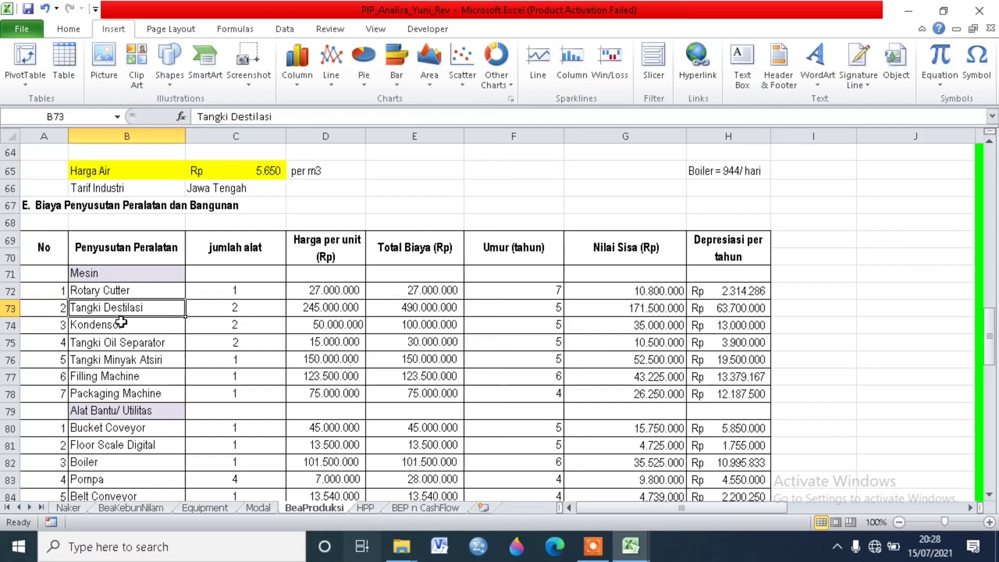
Step: Review the depreciation table's columns from jumlah alat and Harga per unit through Umur, Nilai Sisa and Depresiasi per tahun
click(254, 295)
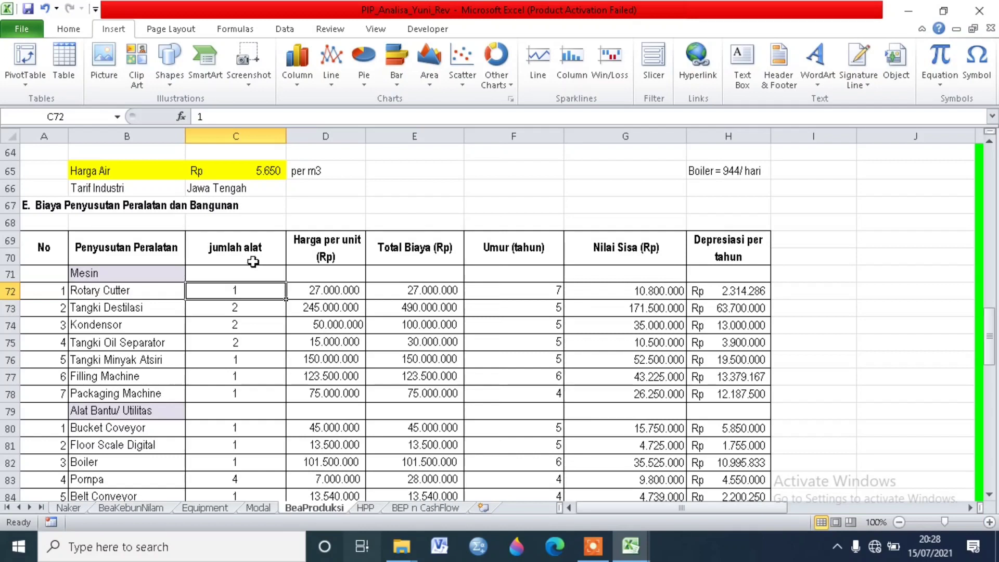
click(311, 254)
click(417, 244)
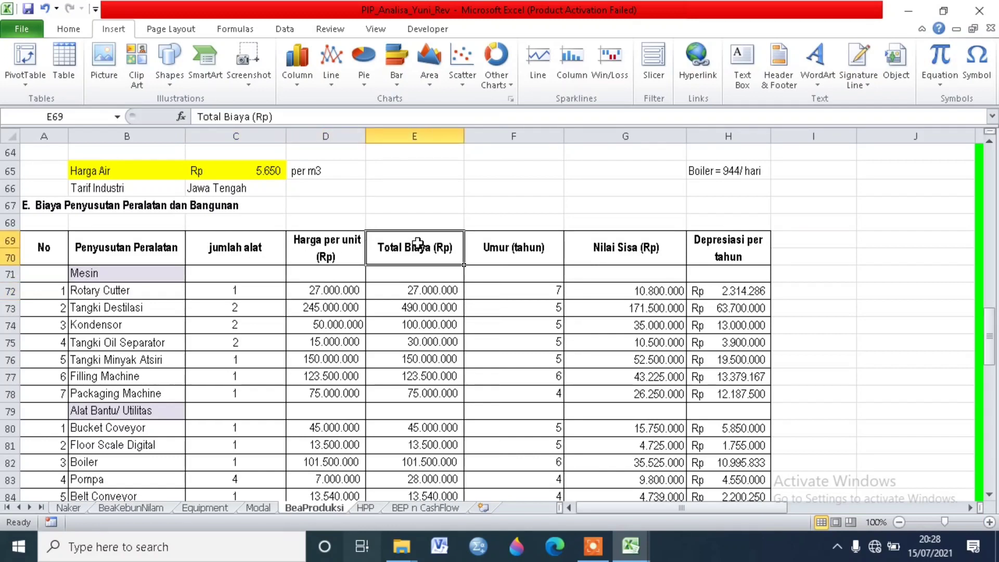
click(497, 259)
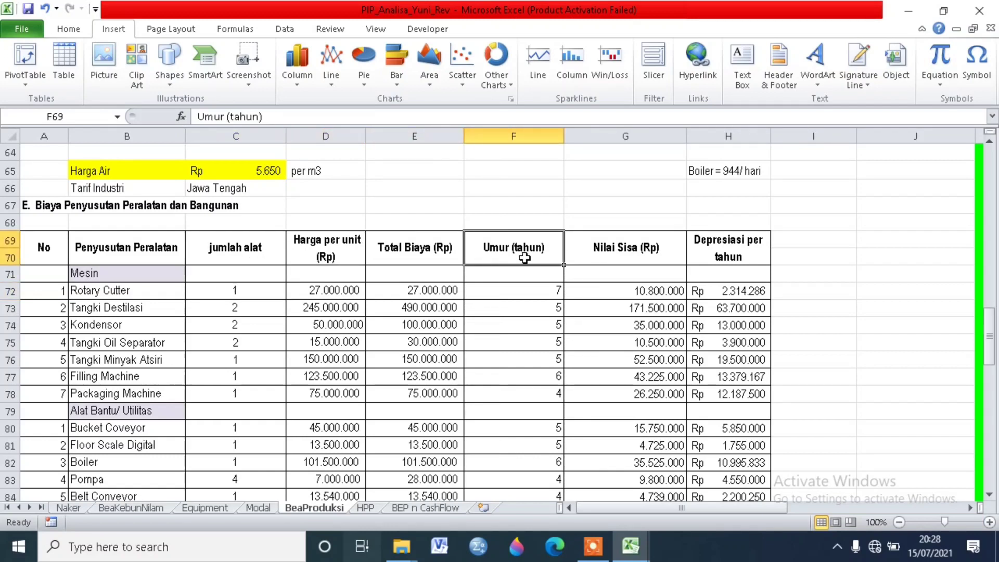
click(617, 253)
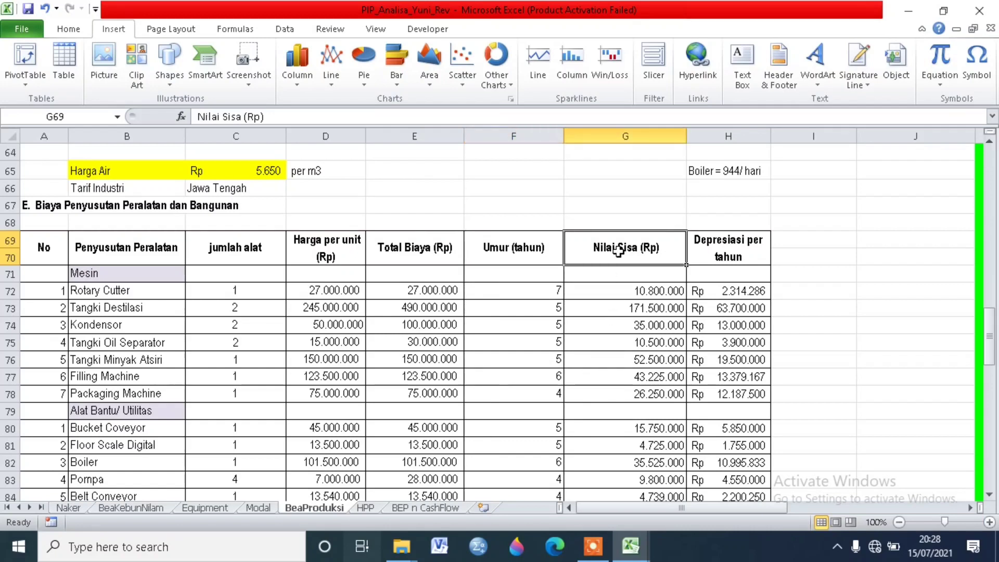
click(727, 249)
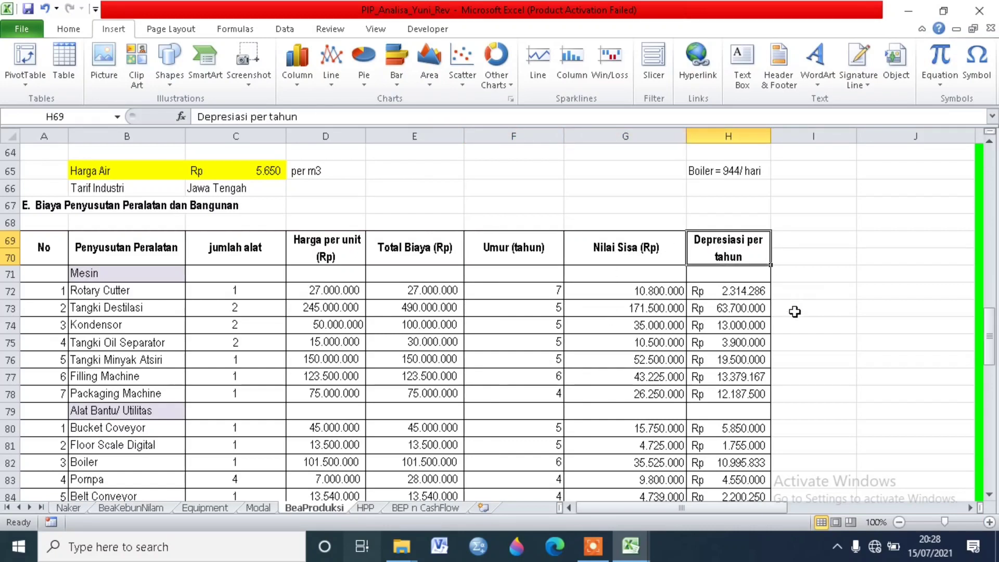
click(729, 292)
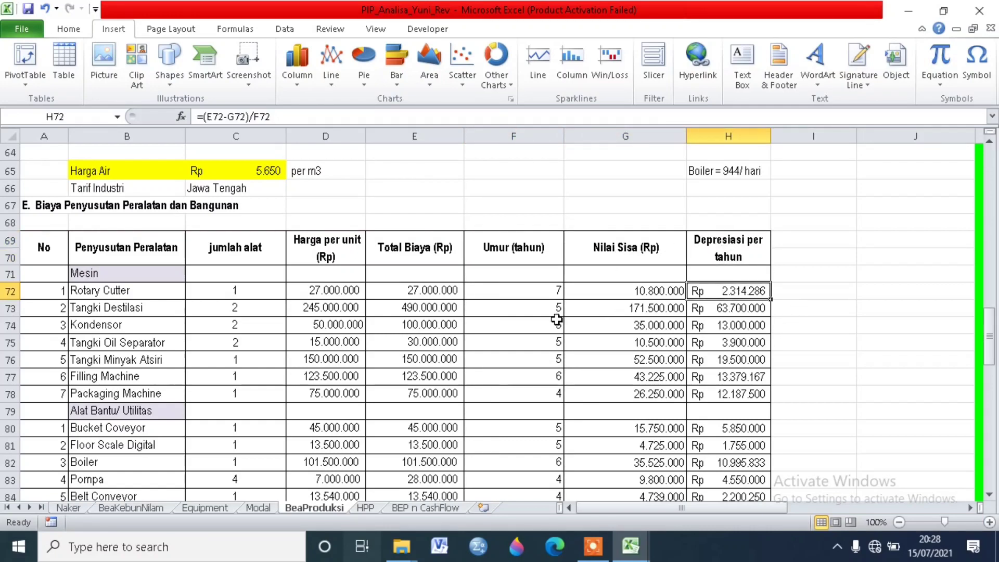
Step: Inspect the Rotary Cutter row's quantity, unit price, total cost formula and service life in years
click(143, 293)
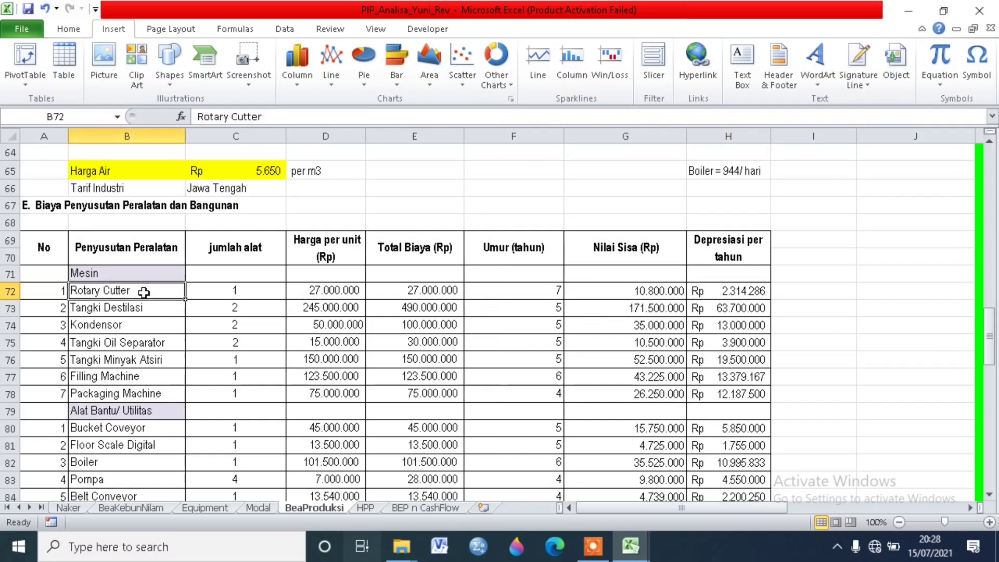
click(281, 291)
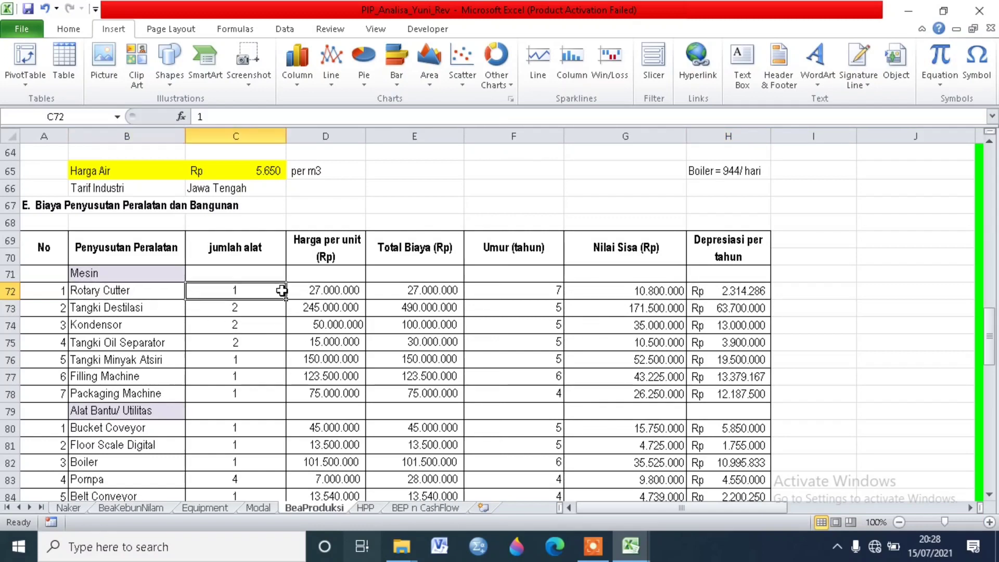
click(312, 290)
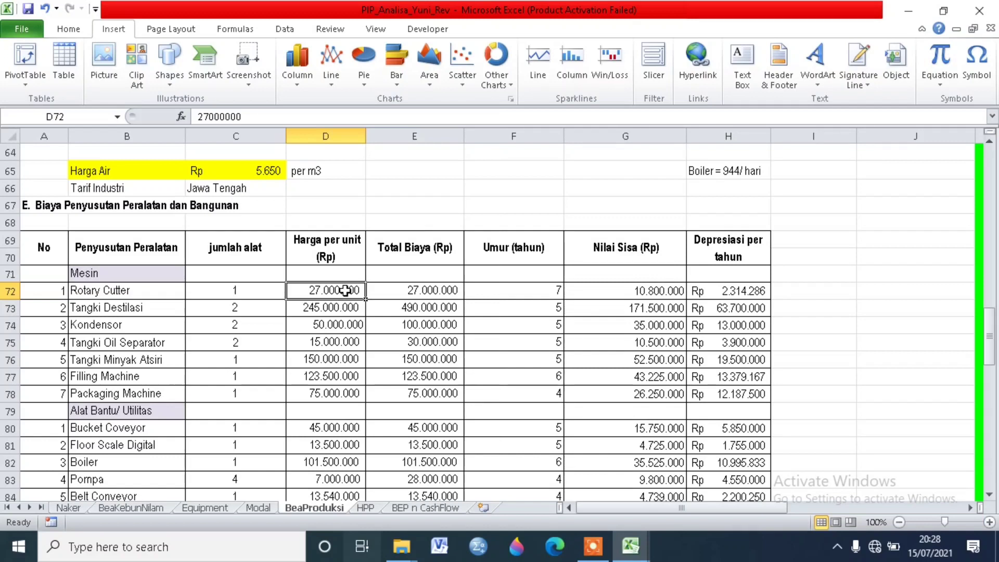
click(398, 289)
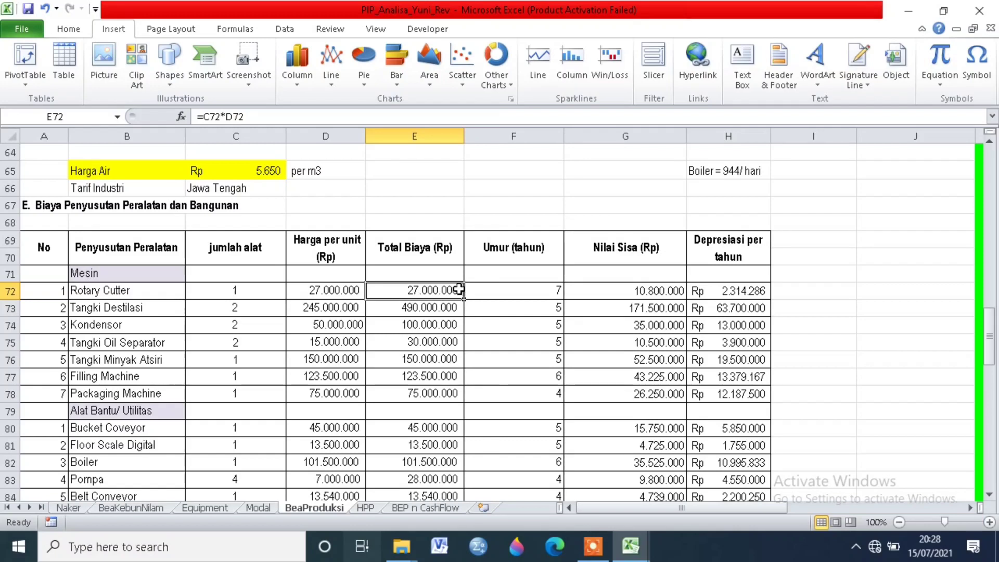
click(493, 285)
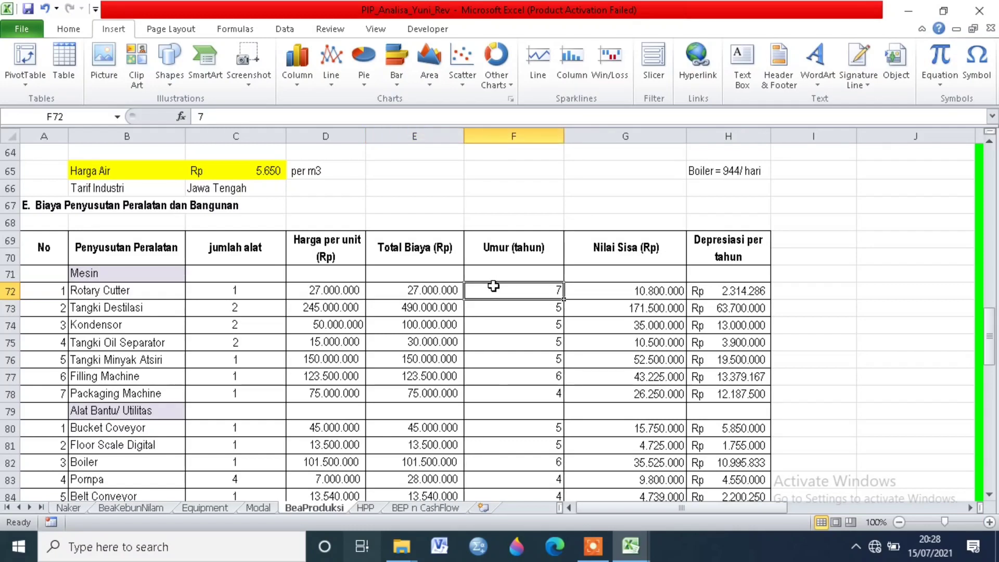
Step: Examine which cells the Rotary Cutter's Nilai Sisa and Depresiasi per tahun formulas refer to, leaving both formulas as they are
click(614, 293)
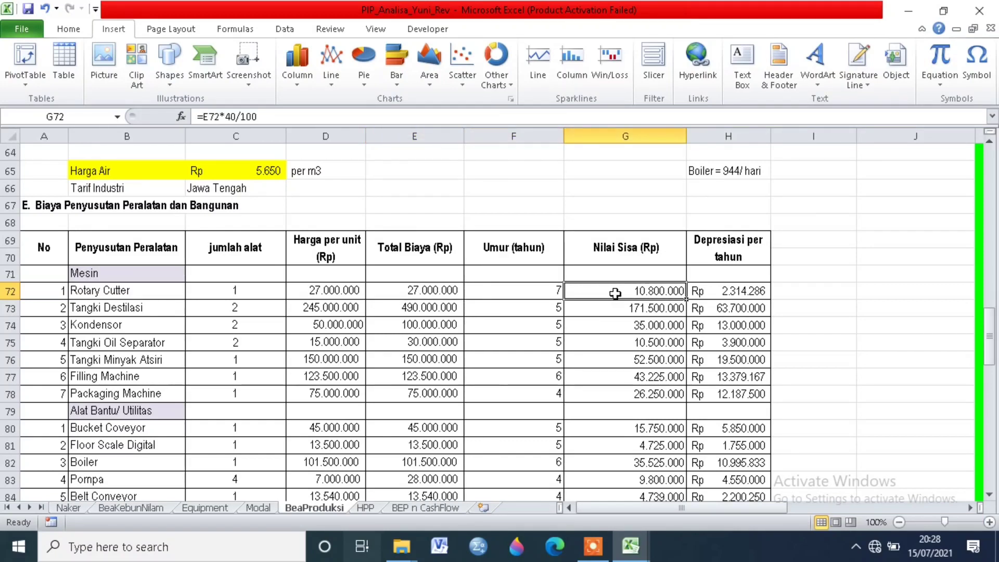
click(233, 115)
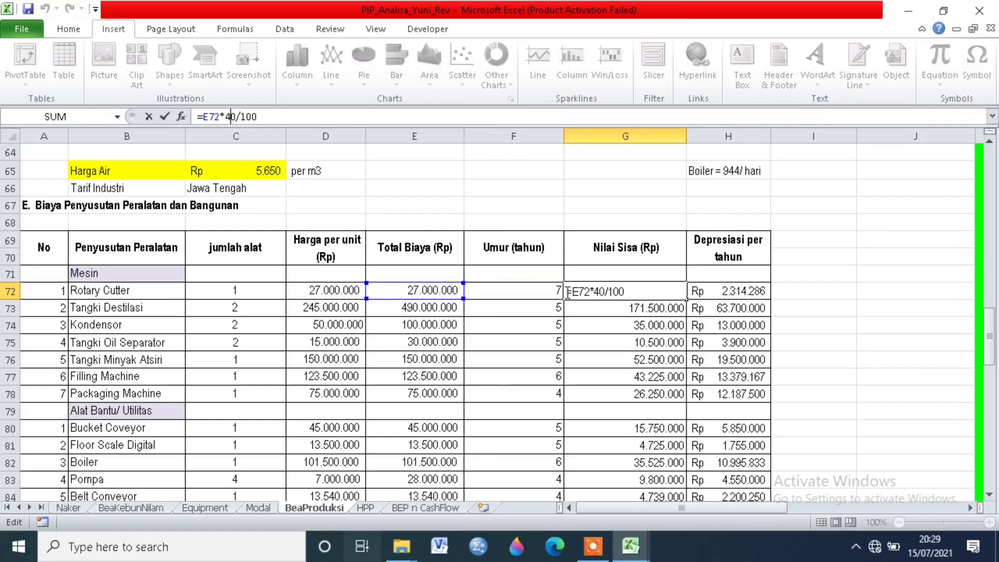
key(Return)
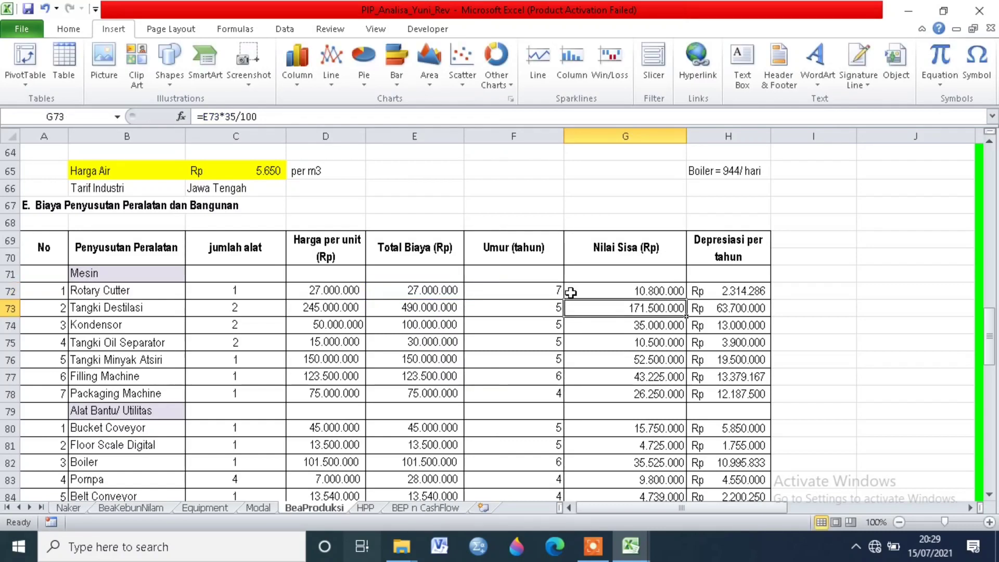
click(743, 290)
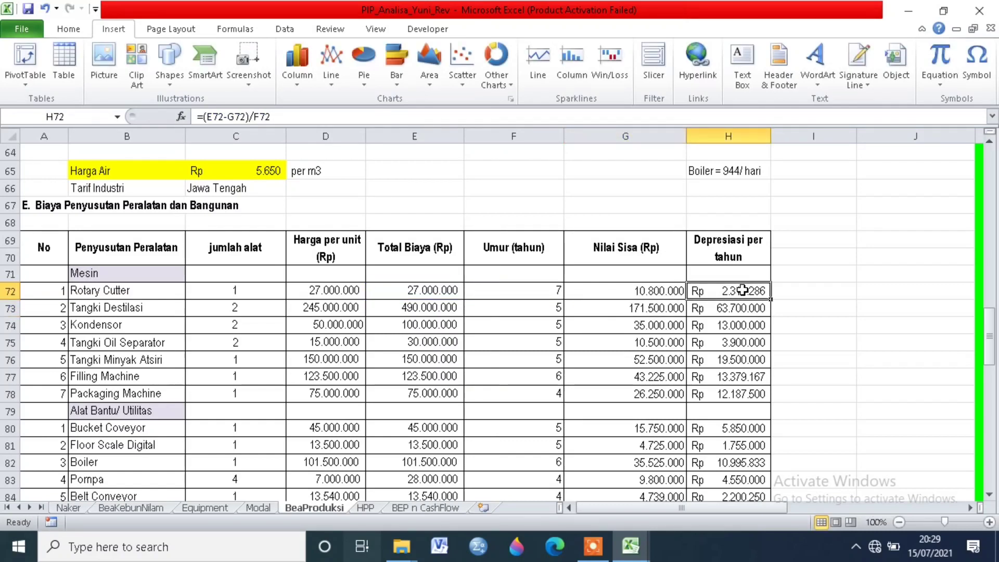
click(241, 117)
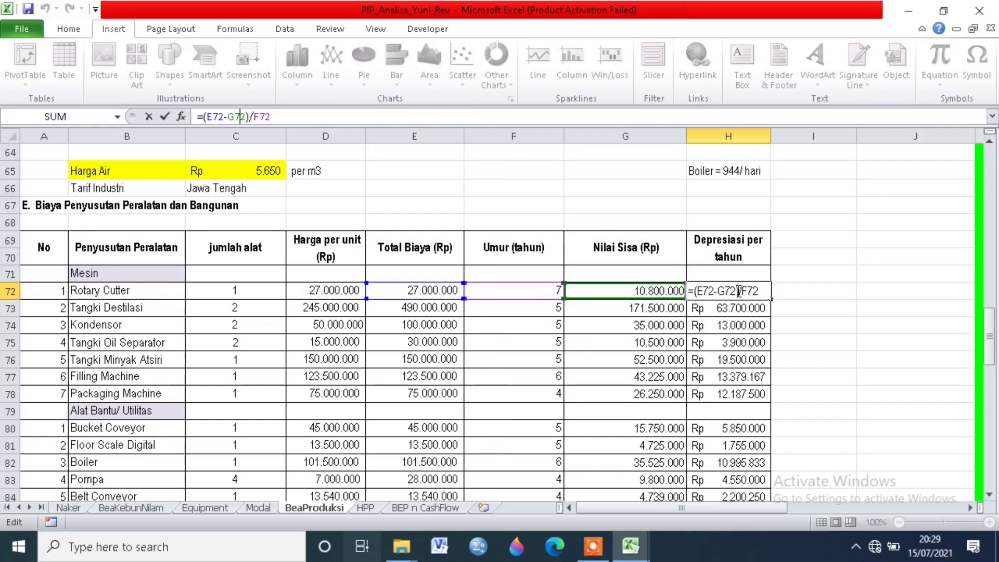
key(Return)
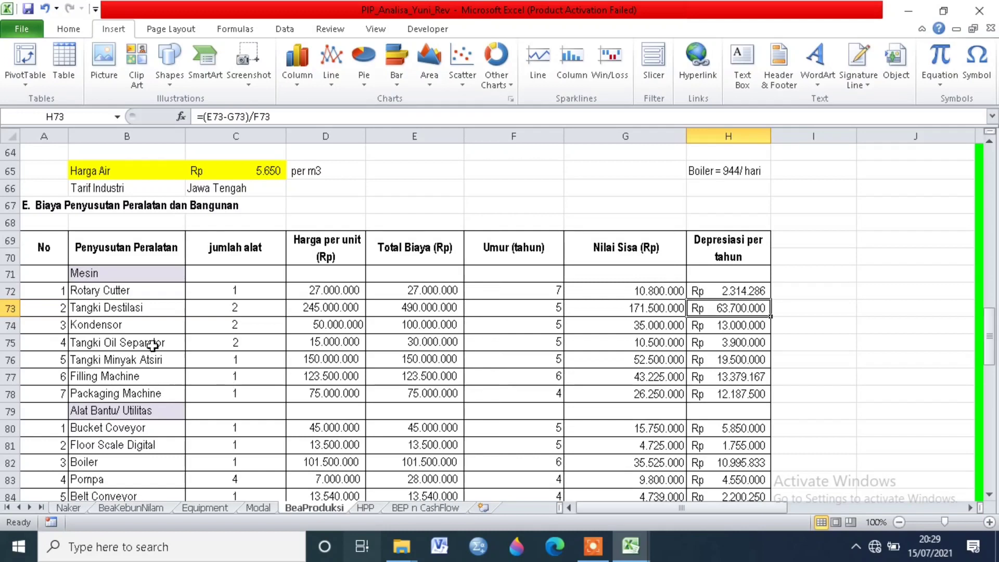
Step: Inspect the Tangki Destilasi row's unit price, total cost, service life and yearly depreciation formula
click(118, 306)
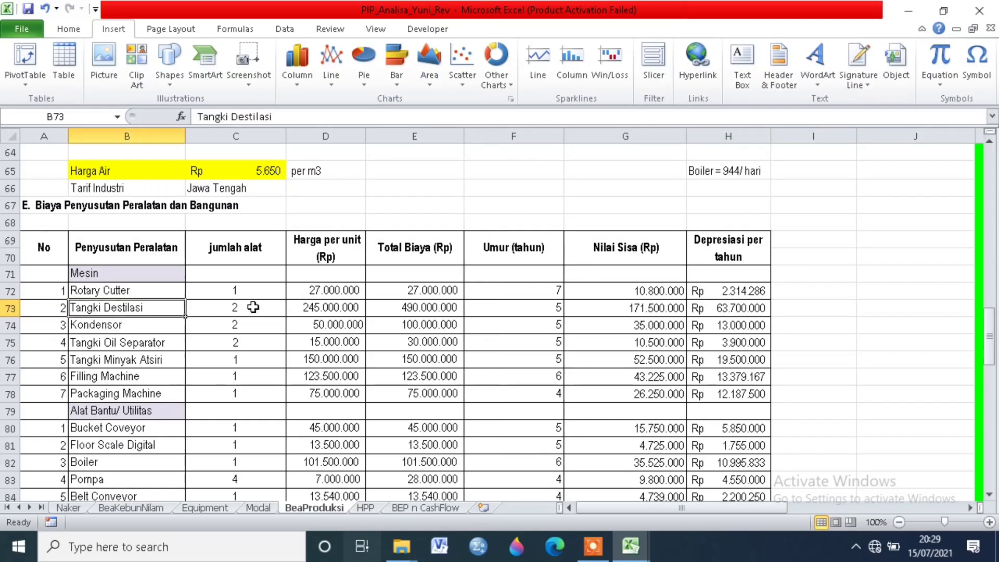
click(319, 307)
click(394, 307)
click(516, 315)
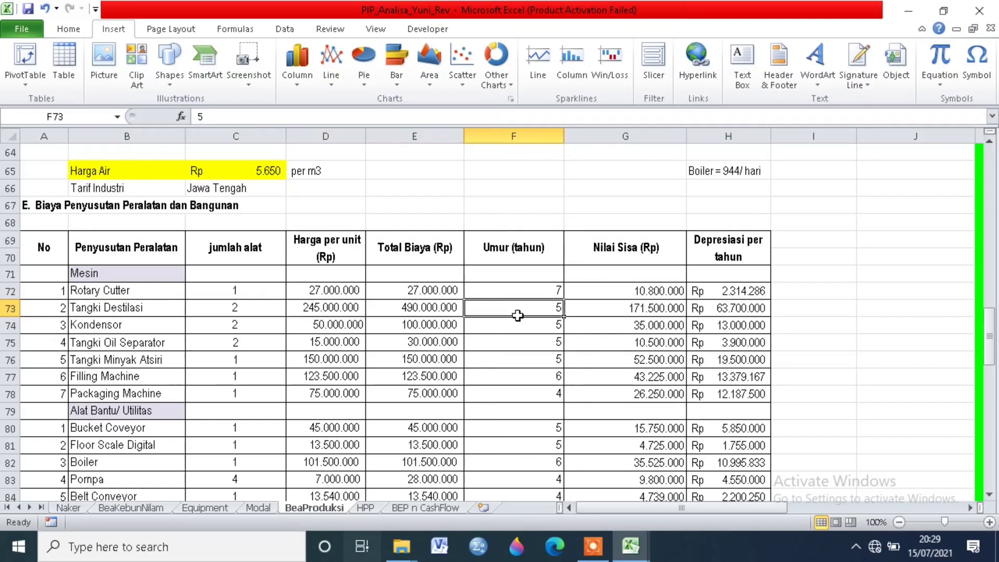
click(747, 307)
Step: Review the Alat Bantu/ Utilitas equipment from Bucket Coveyor to Boiler, including service lives, down to the end of the depreciation table
scroll(198, 415, down, 1)
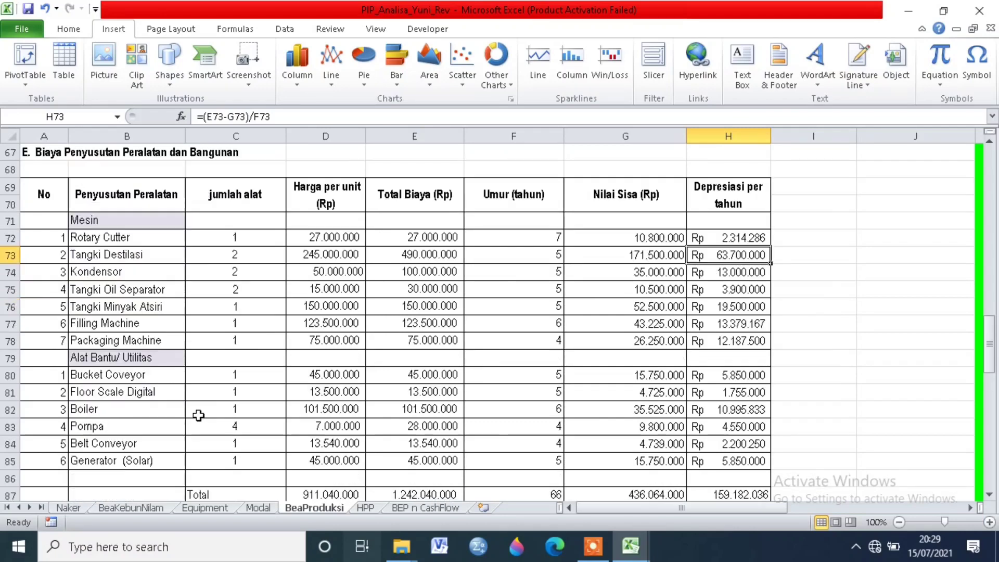
click(123, 357)
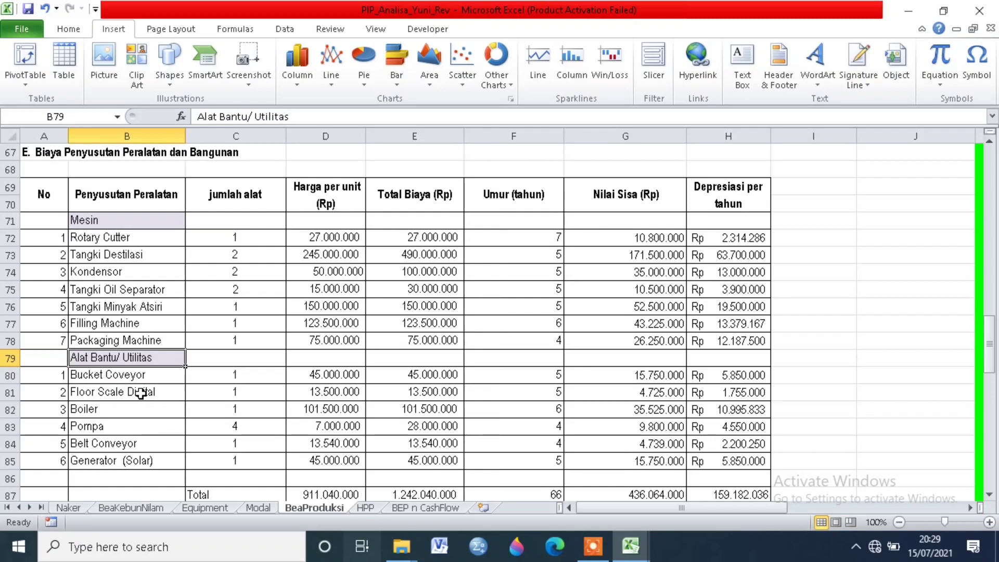
scroll(141, 394, down, 2)
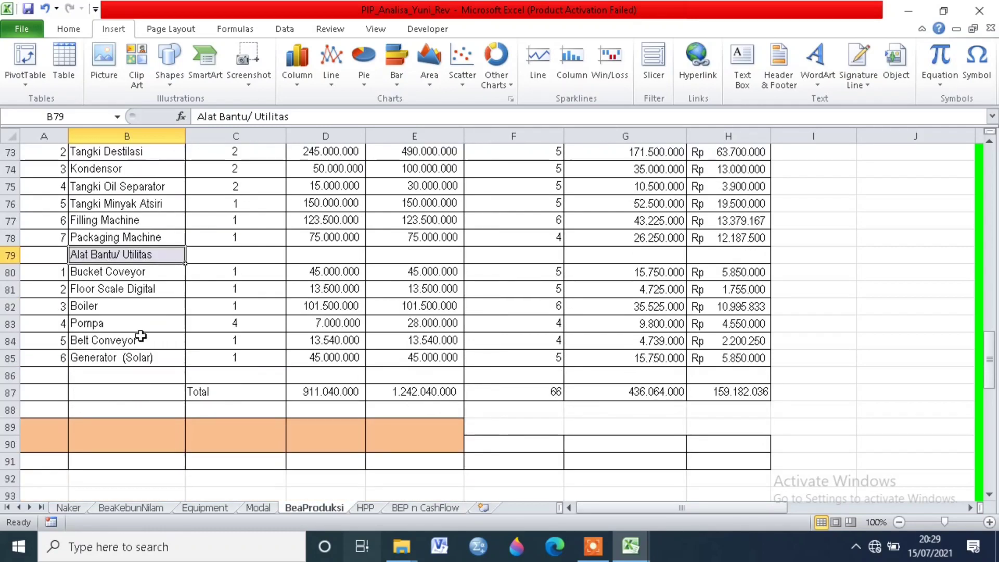
click(105, 272)
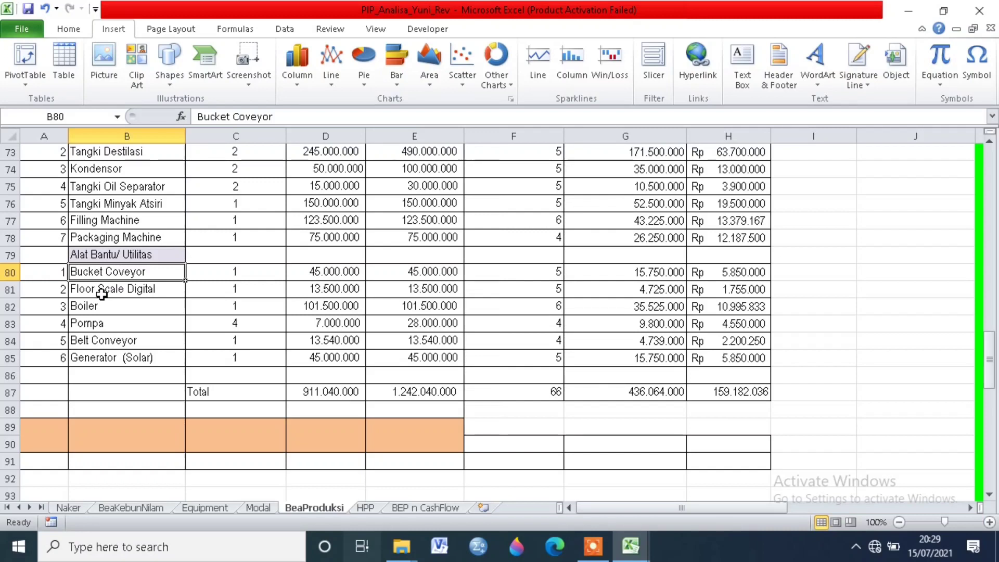
click(102, 293)
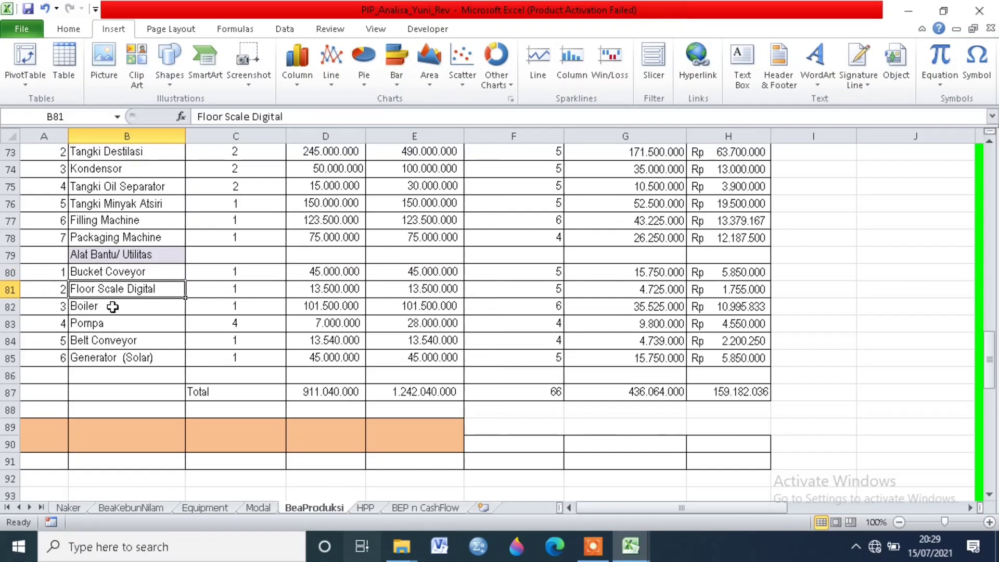
click(112, 306)
click(530, 290)
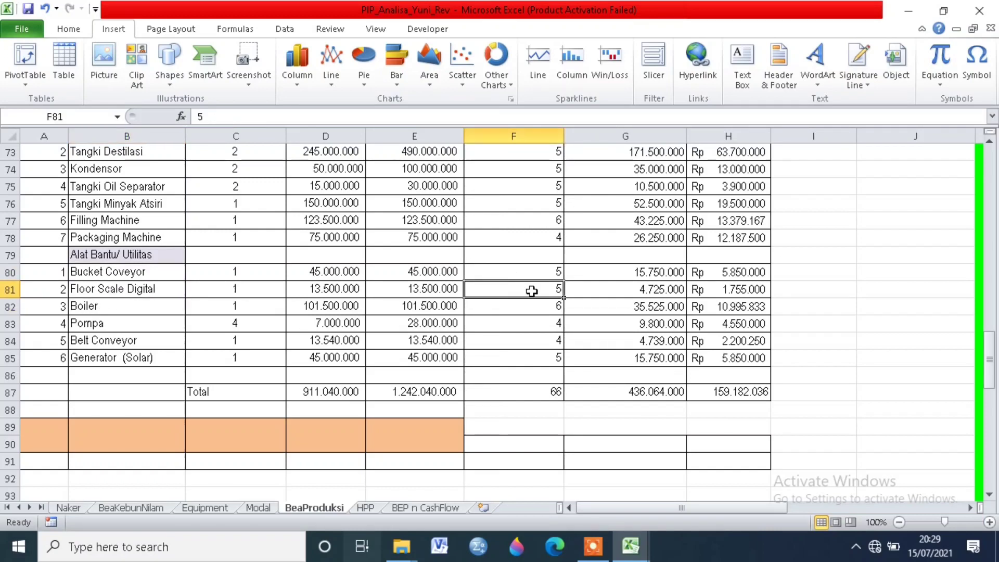
click(543, 277)
click(642, 424)
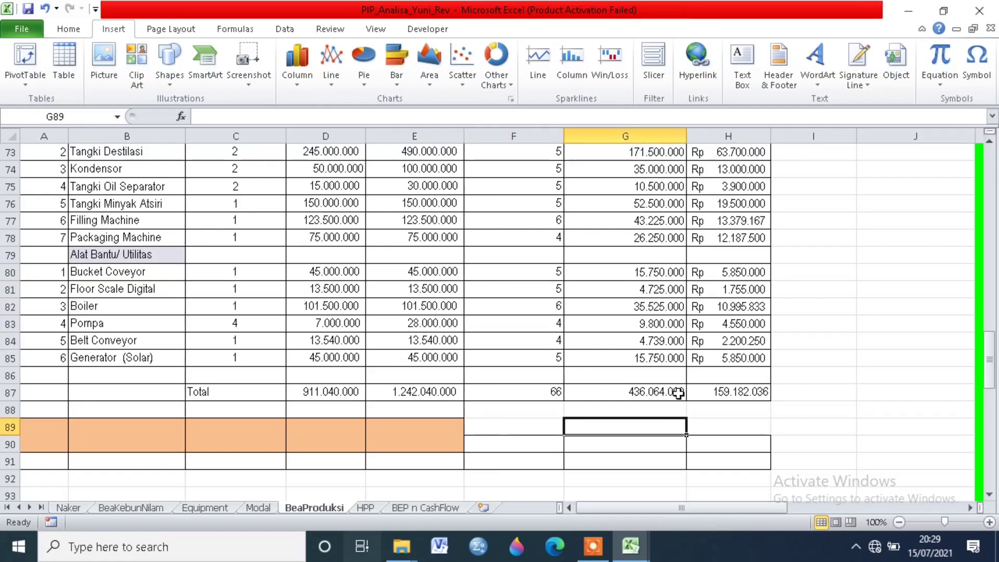
Step: Examine the Total row formulas for Nilai Sisa and Depresiasi per tahun in the equipment depreciation table
scroll(678, 393, up, 3)
scroll(678, 394, down, 1)
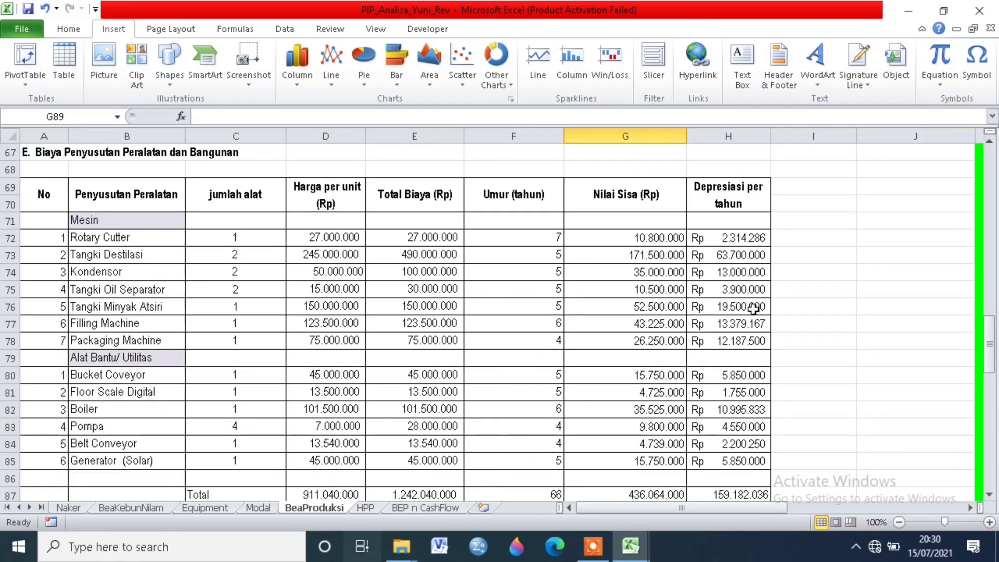
scroll(760, 350, down, 2)
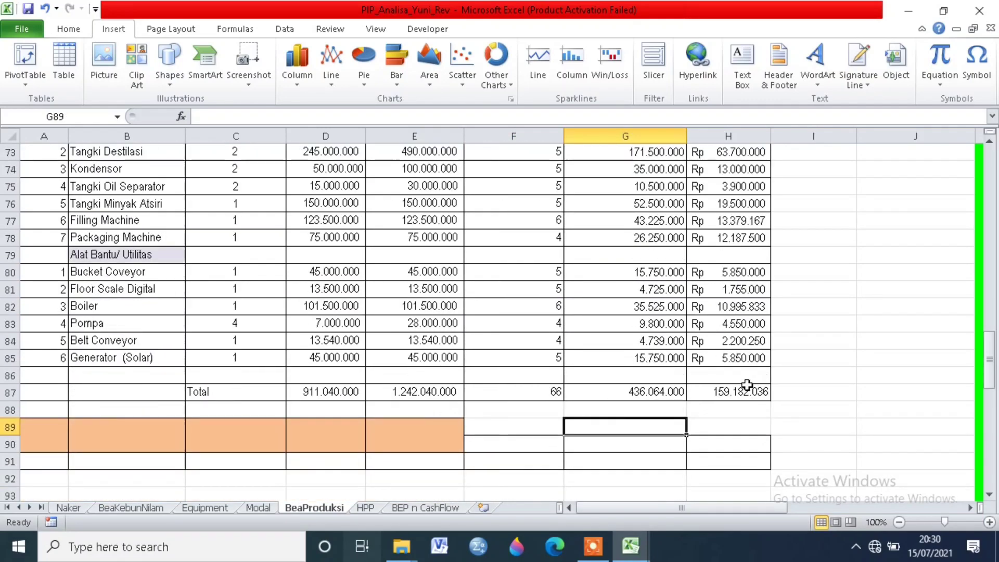
click(746, 387)
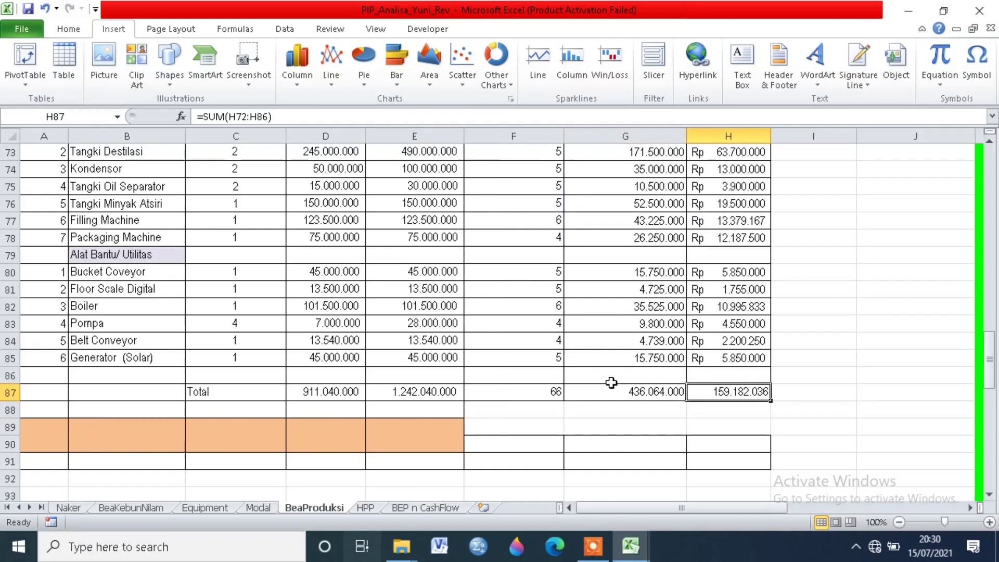
click(629, 394)
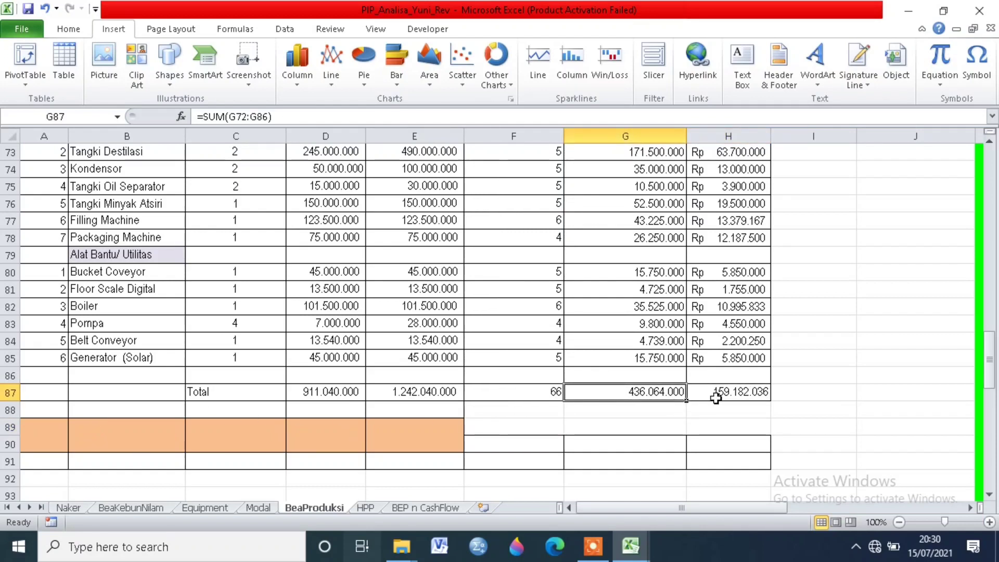
click(740, 396)
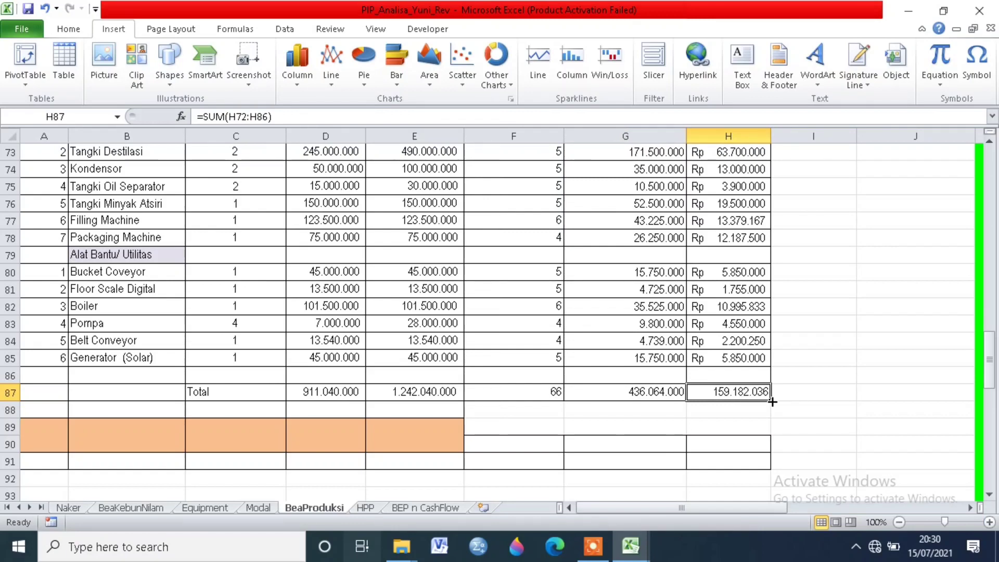
Step: Inspect the Total Alat nominal in the Pajak table and the cell its formula refers to, leaving the formula as it is
scroll(772, 402, down, 5)
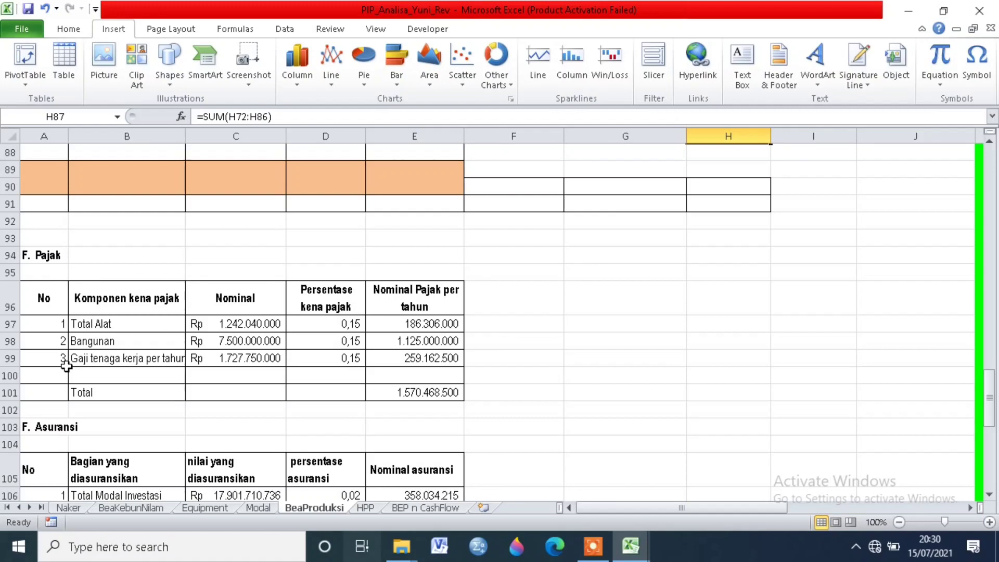
scroll(66, 366, down, 1)
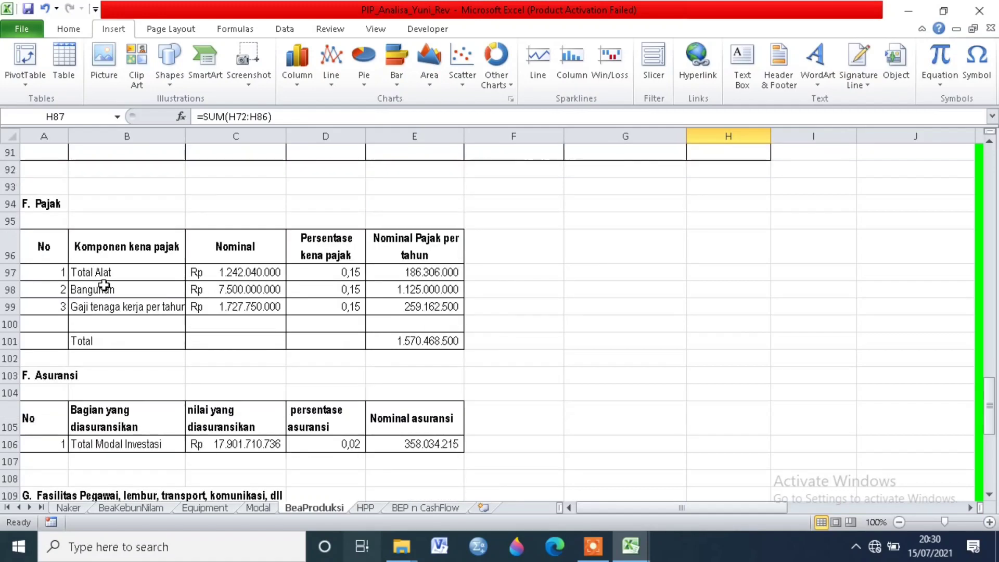
click(147, 276)
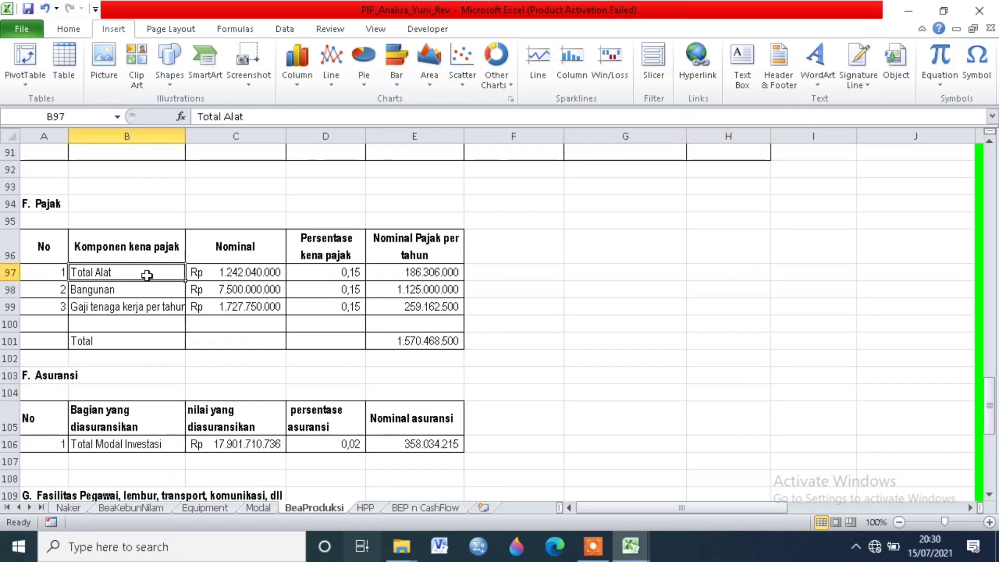
click(227, 272)
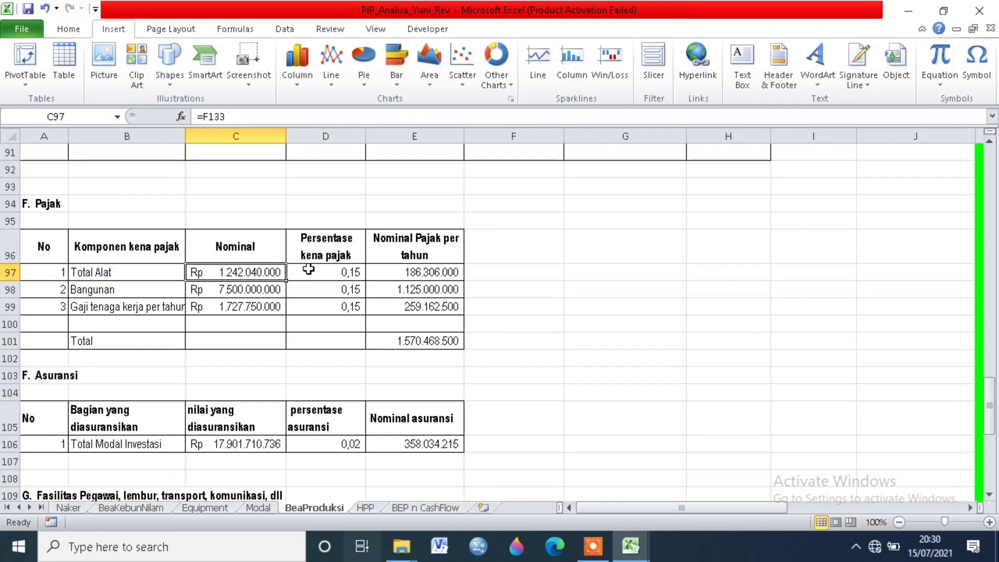
click(128, 293)
click(219, 275)
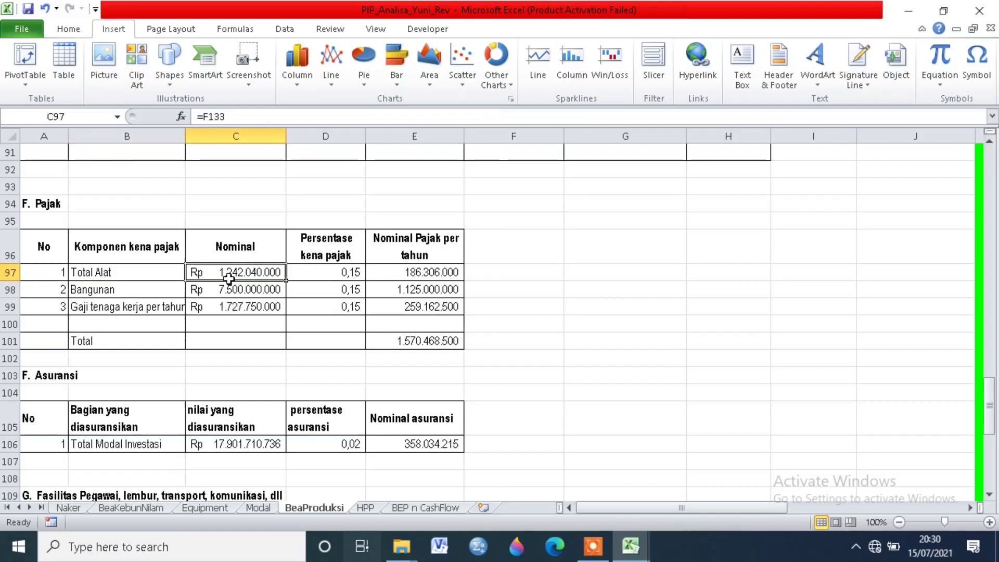
click(207, 117)
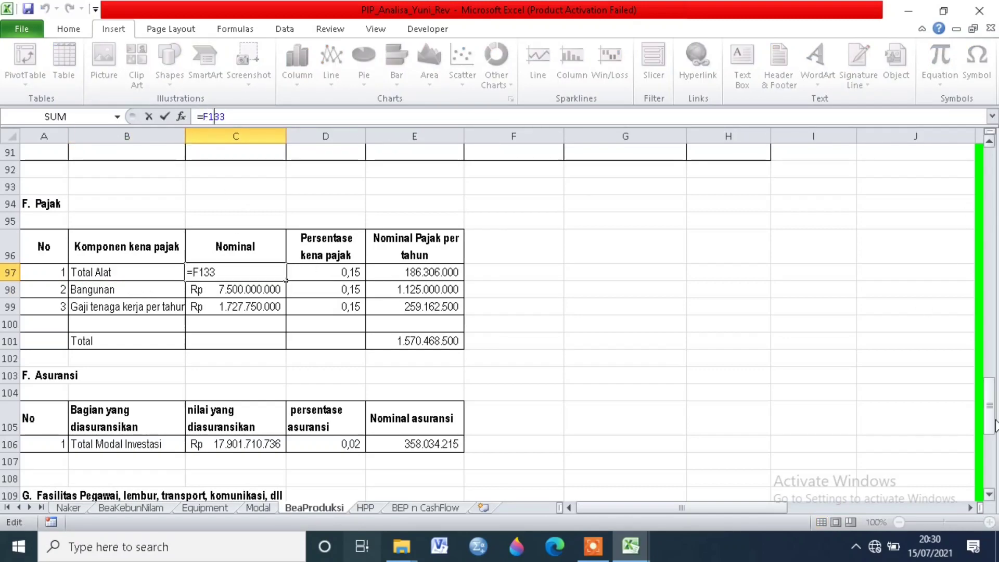
mouse_move(994, 426)
mouse_down()
mouse_move(989, 180)
mouse_move(995, 427)
mouse_up()
key(Return)
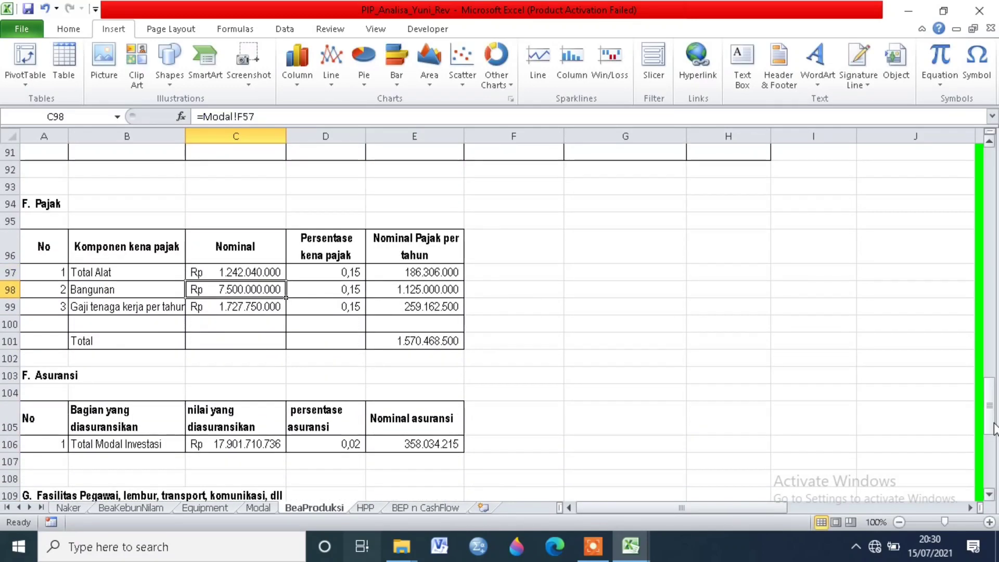
Step: Compare the Nominal source formulas for Total Alat, Bangunan and Gaji tenaga kerja per tahun in the Pajak table
click(236, 272)
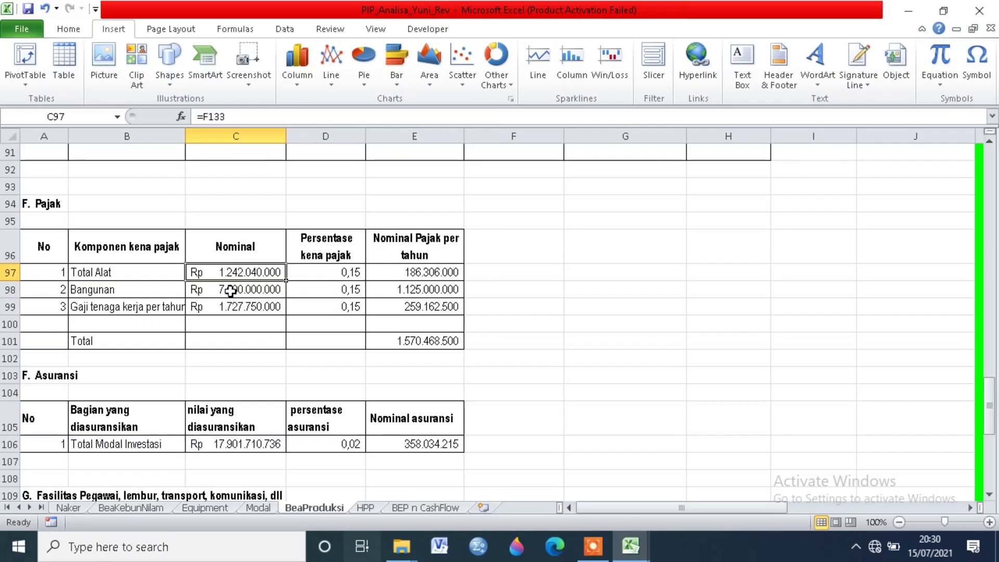
click(230, 290)
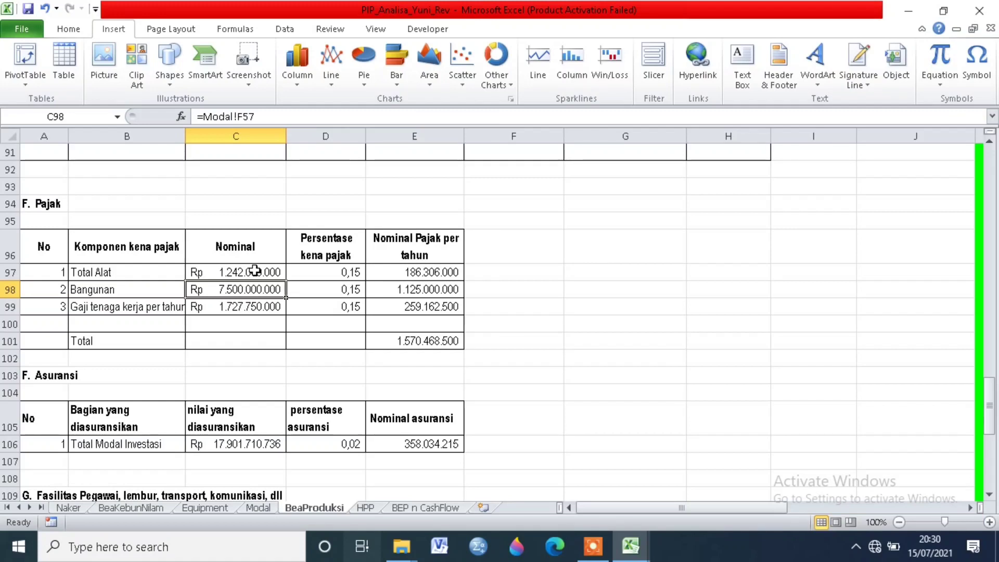
click(242, 308)
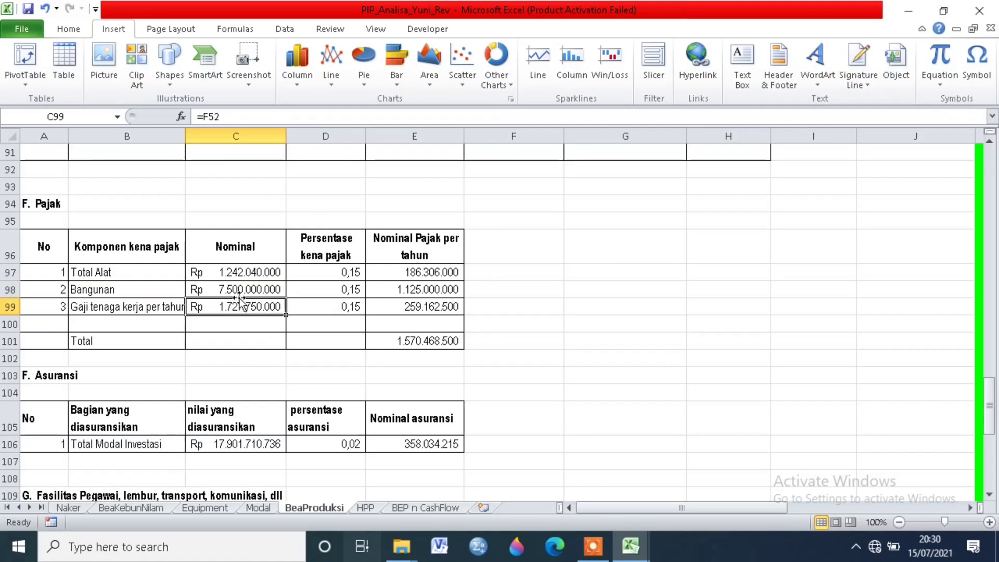
click(245, 288)
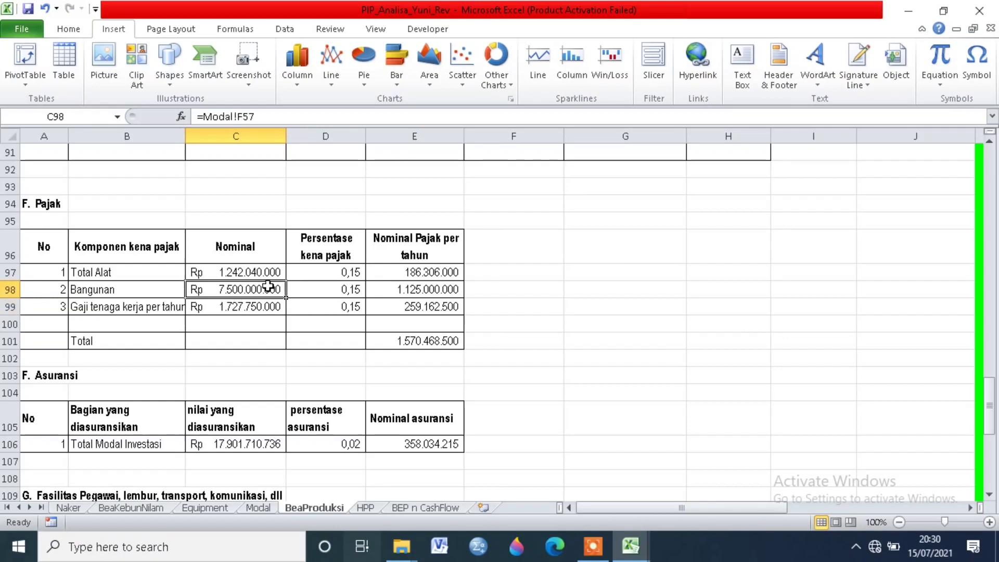
Step: Check the Persentase kena pajak values for Total Alat and Bangunan
click(336, 293)
click(342, 267)
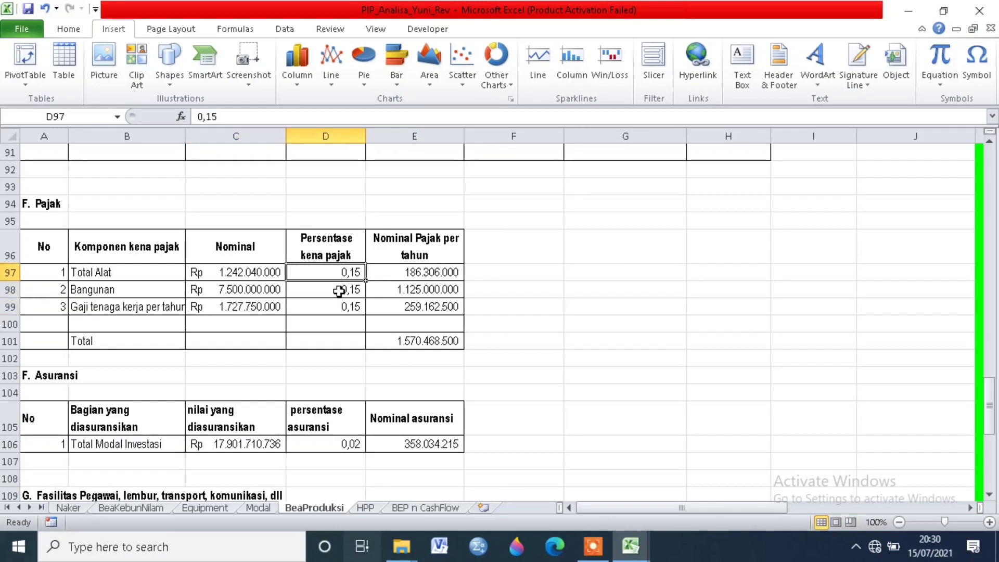
click(339, 291)
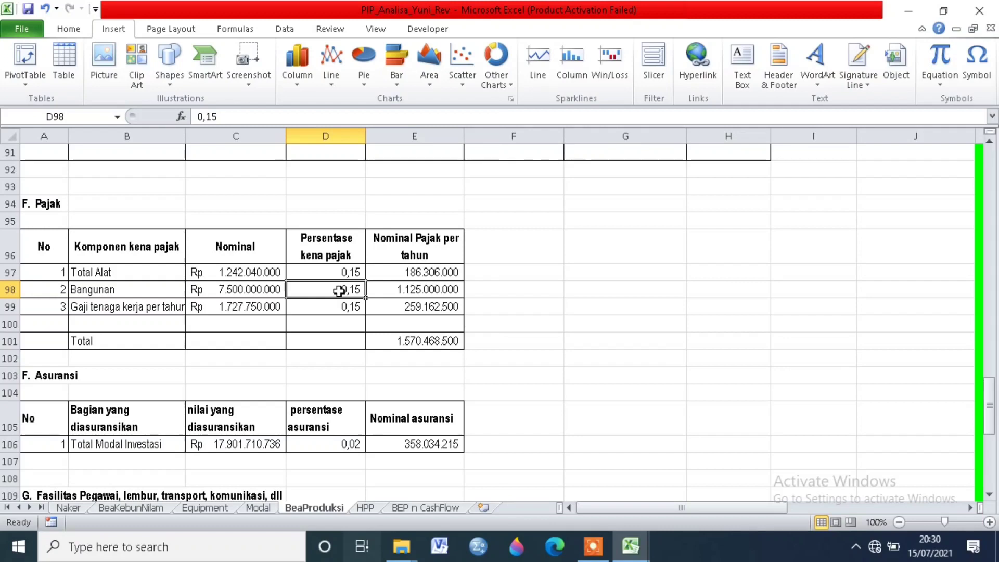
Step: Examine the Nominal Pajak per tahun formulas for Total Alat and Bangunan and the yearly tax total formula, without changing them
click(373, 275)
click(390, 285)
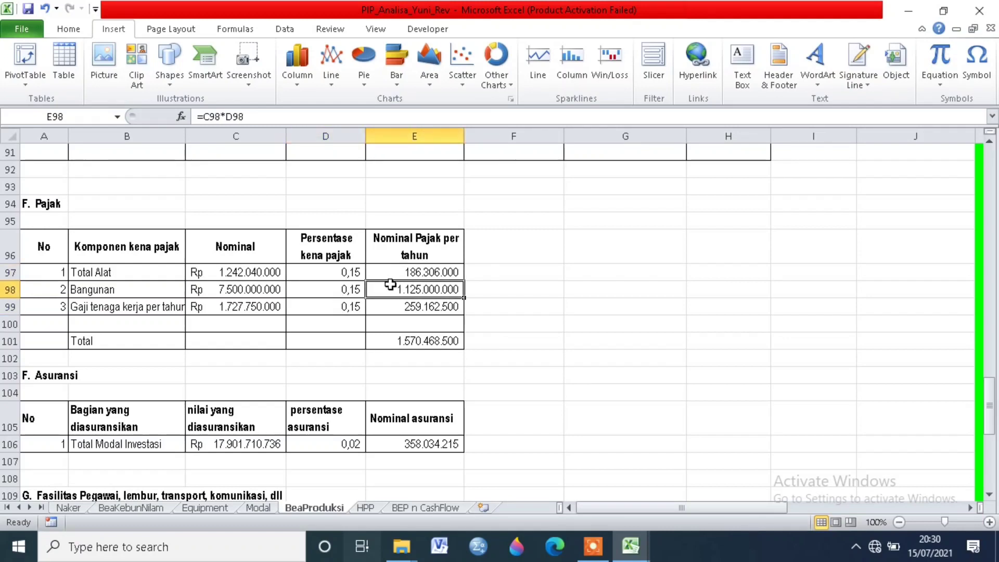
click(398, 275)
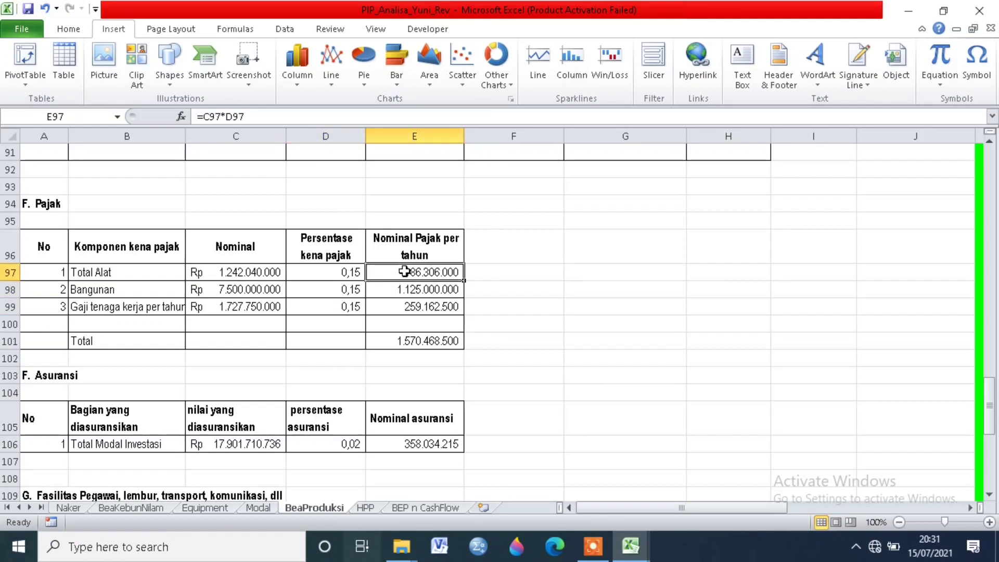
click(402, 287)
click(414, 274)
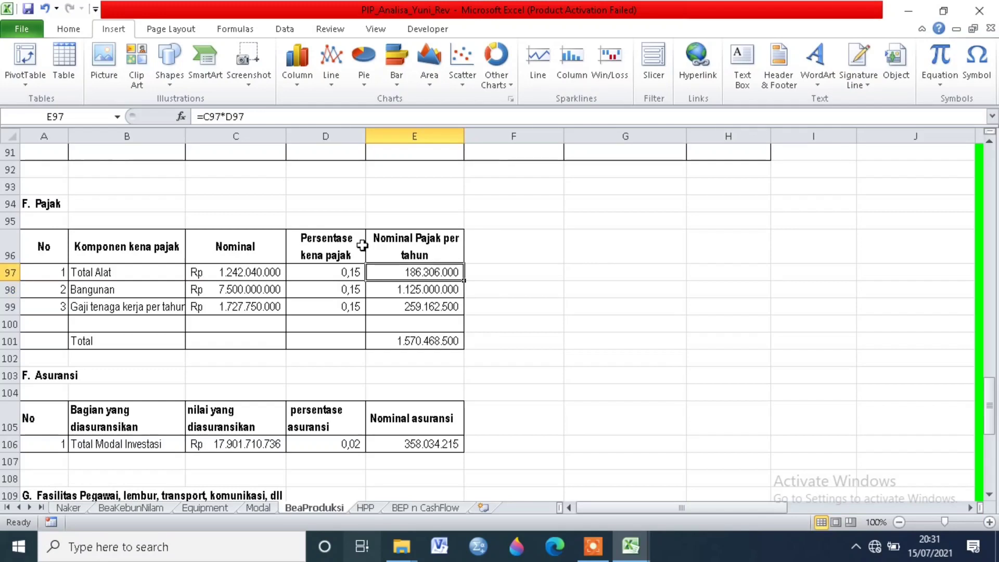
click(223, 116)
key(Return)
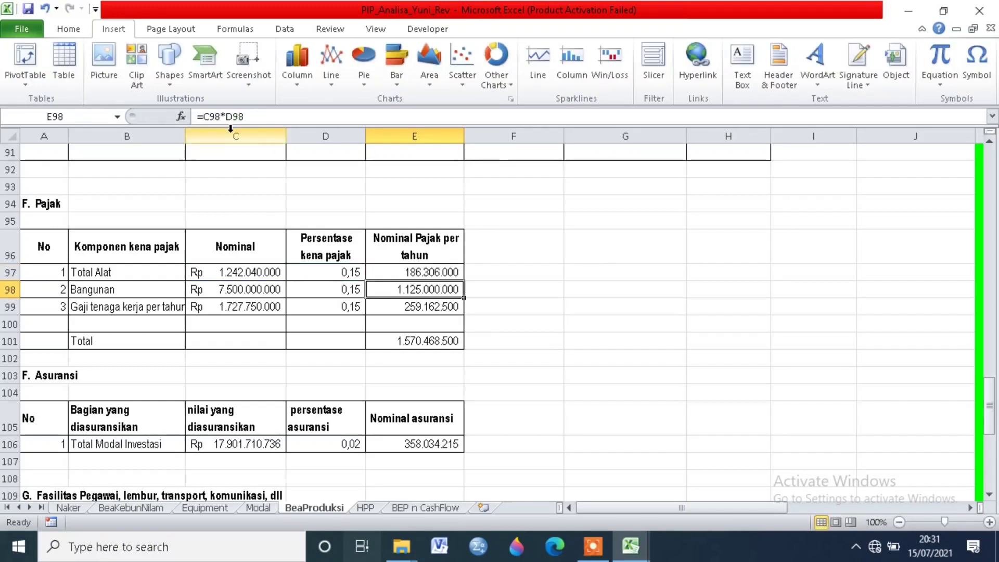
click(414, 336)
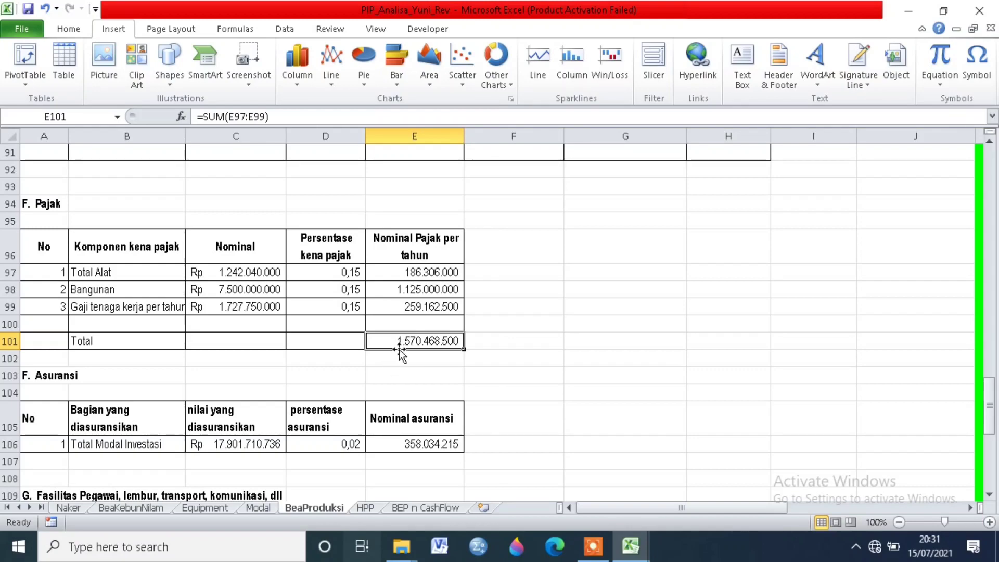
Step: Inspect the Asuransi table's Total Modal Investasi row, including its insurance percentage and Nominal asuransi formula
scroll(150, 392, down, 2)
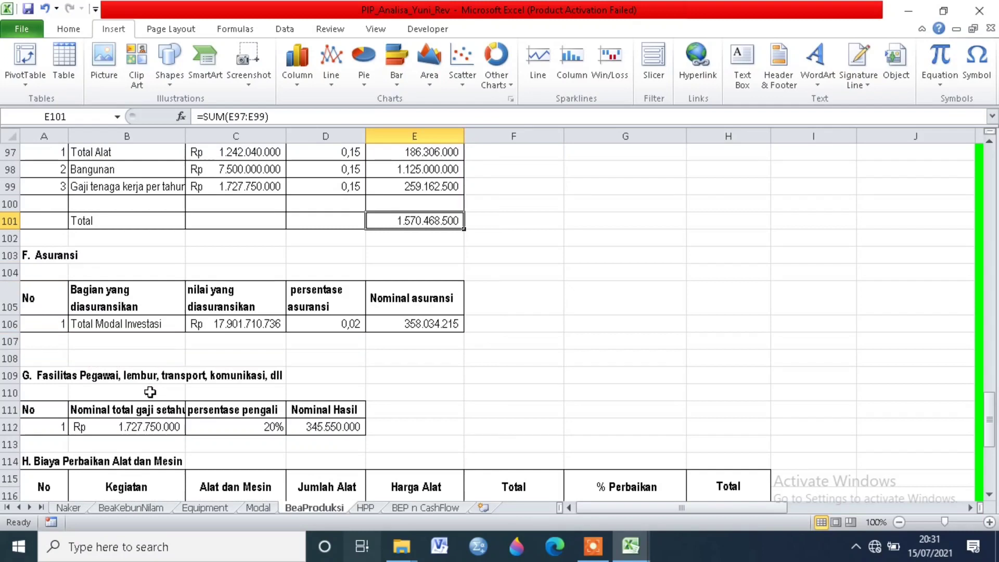
click(121, 324)
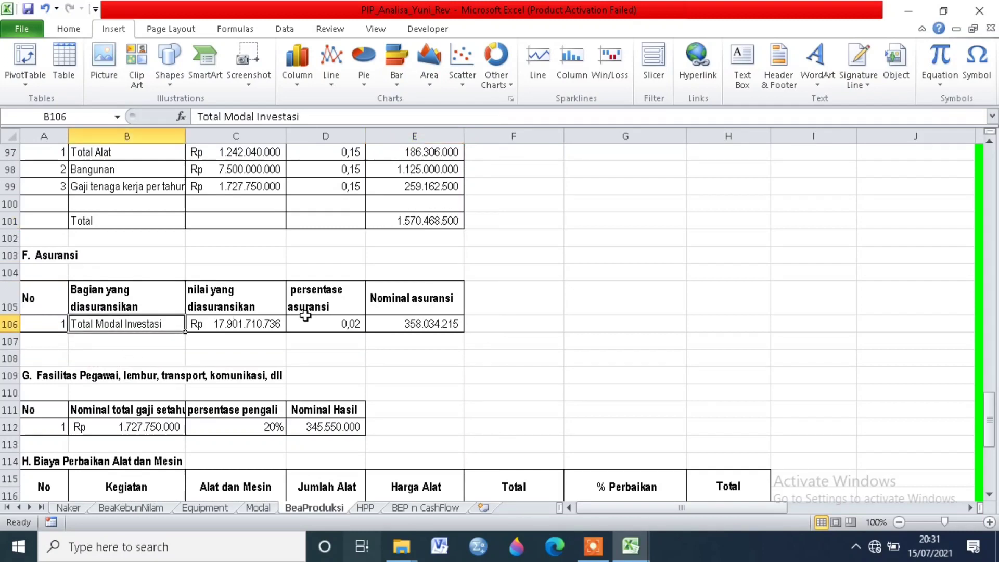
click(322, 321)
click(339, 298)
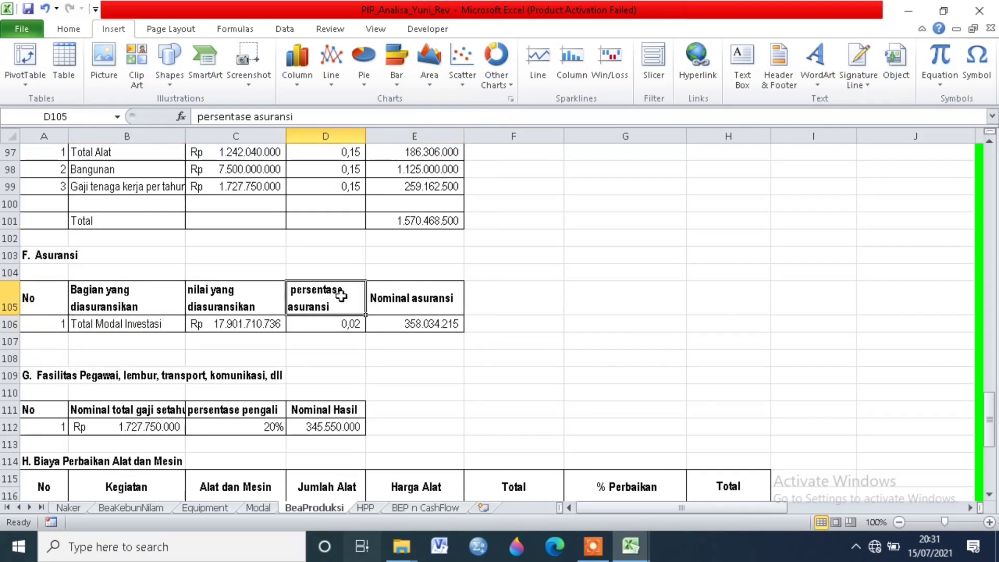
click(325, 327)
click(374, 327)
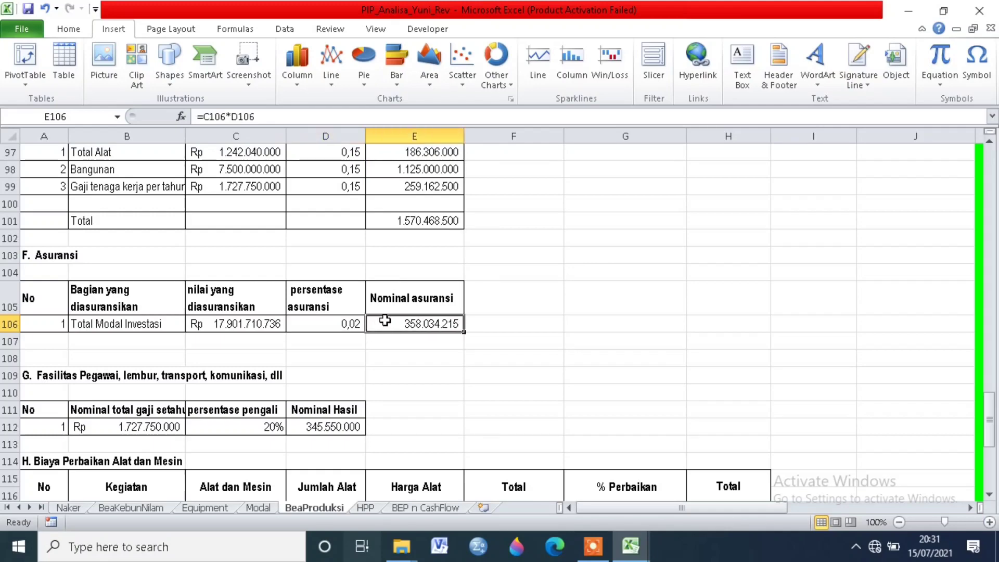
Step: Review the Fasilitas Pegawai section's total yearly salary source, multiplier percentage and Nominal Hasil formula
scroll(302, 404, down, 1)
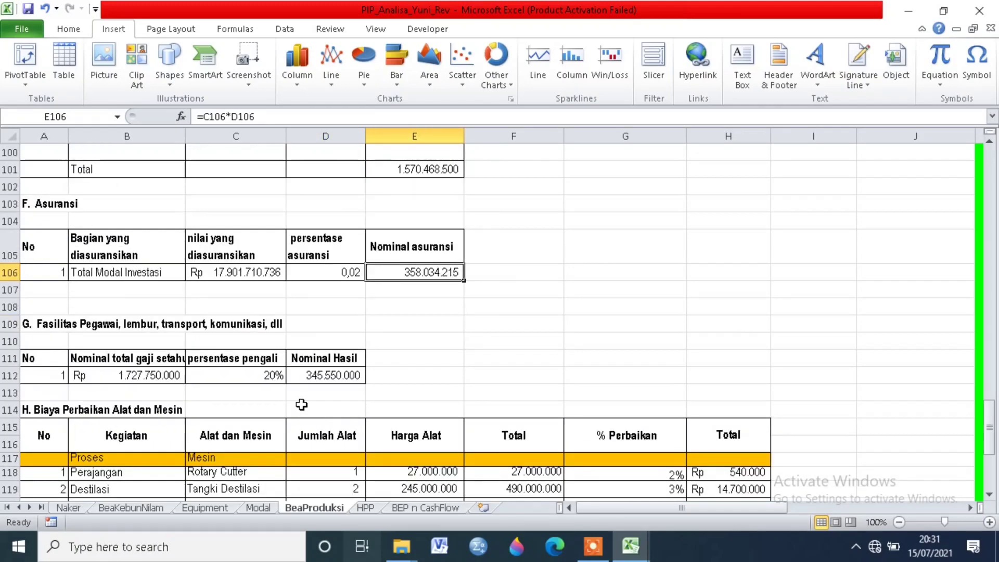
click(57, 328)
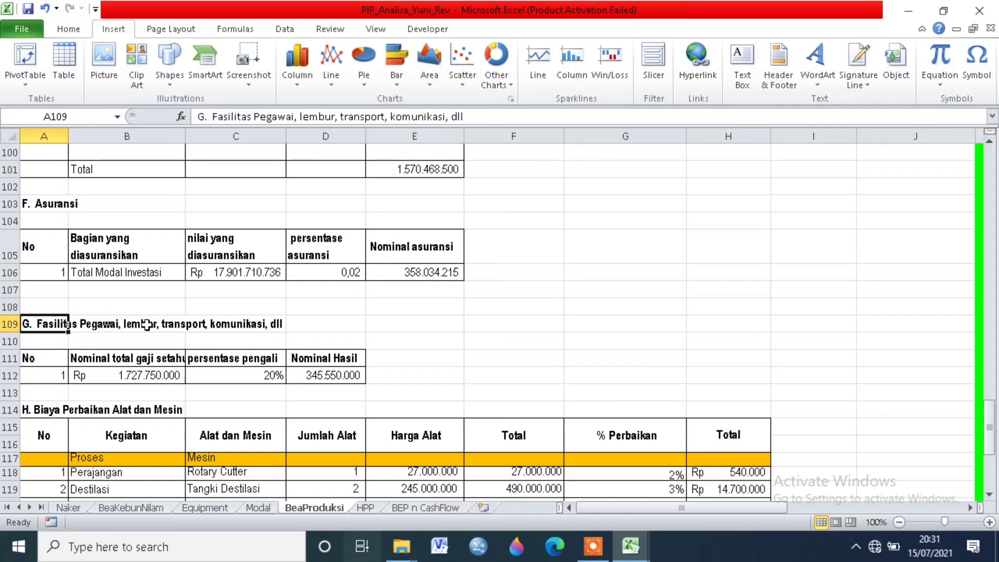
click(239, 324)
scroll(242, 378, down, 1)
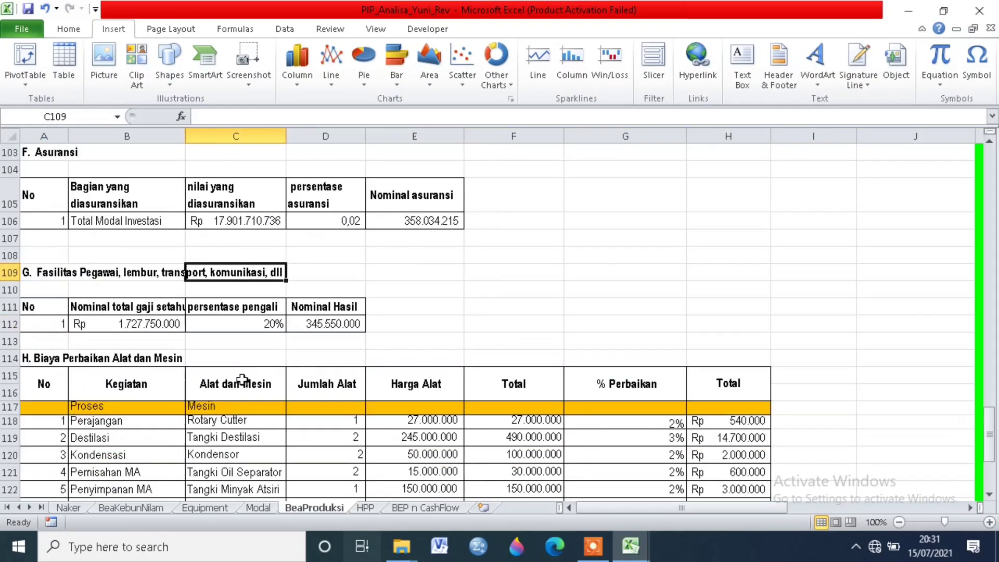
click(142, 323)
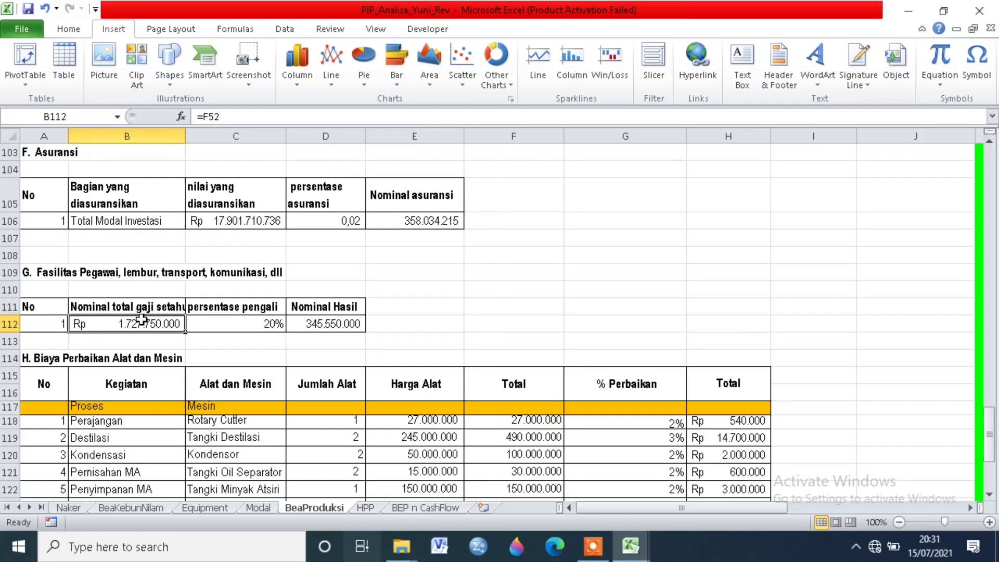
click(206, 324)
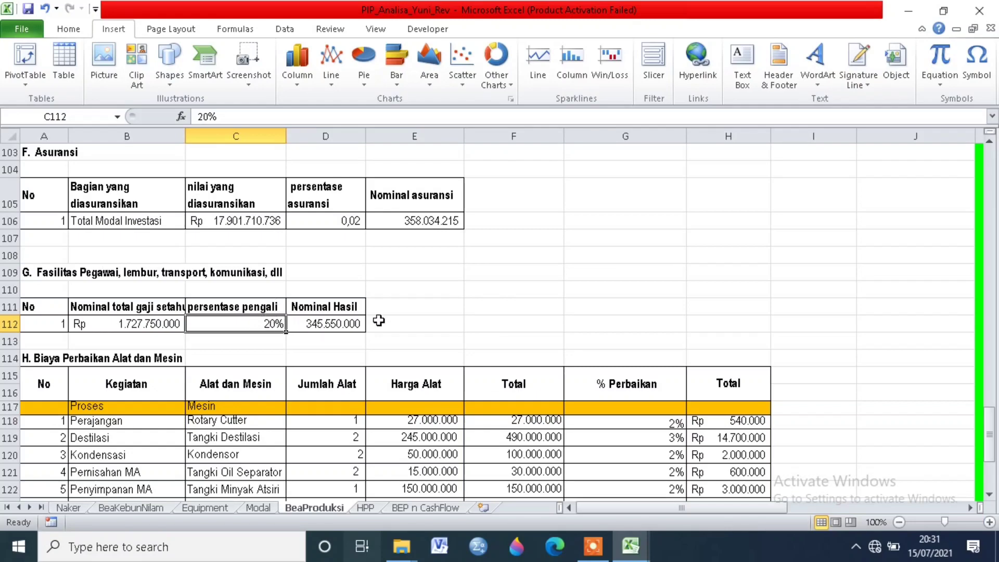
click(351, 324)
Step: Go to the Biaya Perbaikan Alat dan Mesin section and identify the machine listed for the Perajangan activity
scroll(433, 347, down, 2)
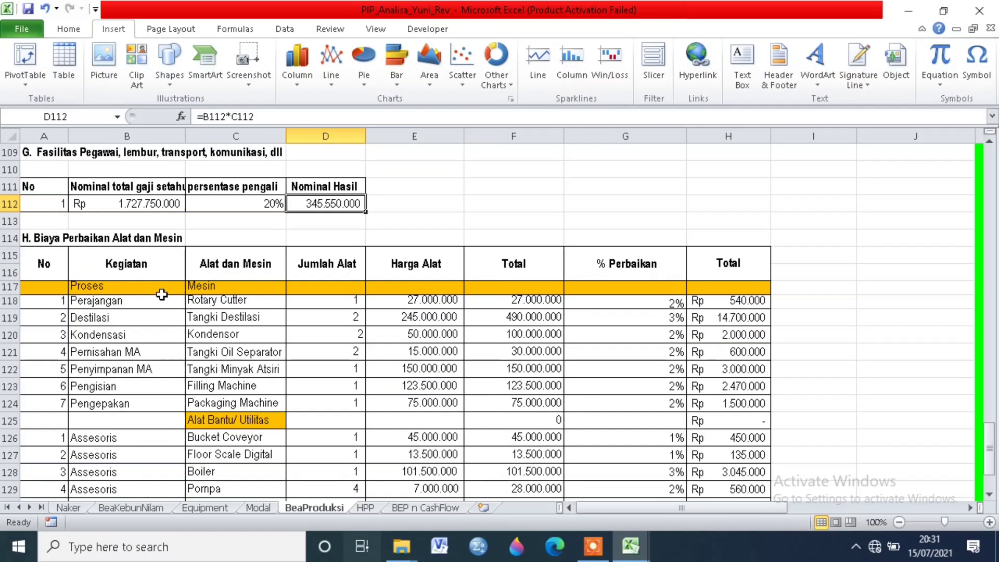
click(61, 238)
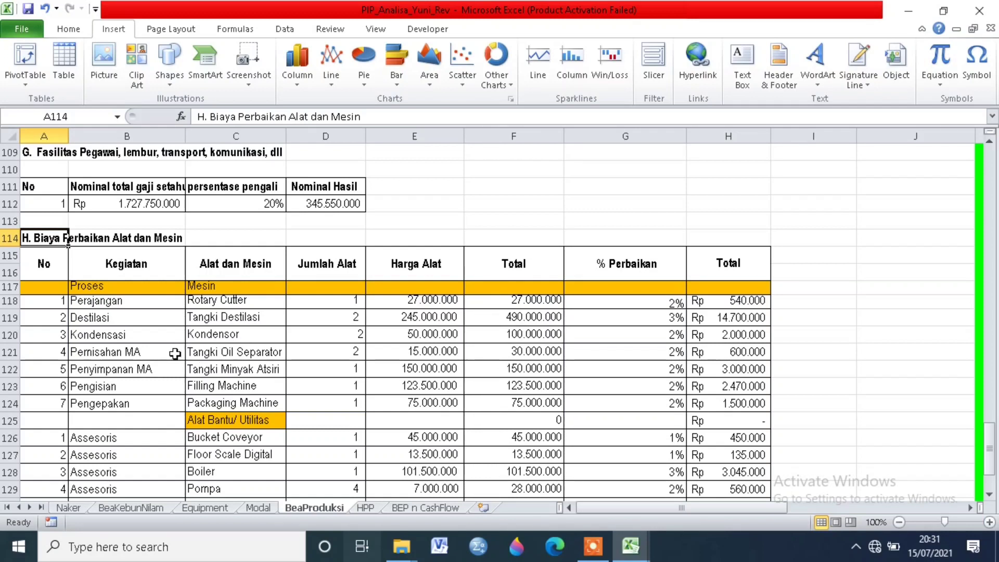
click(154, 300)
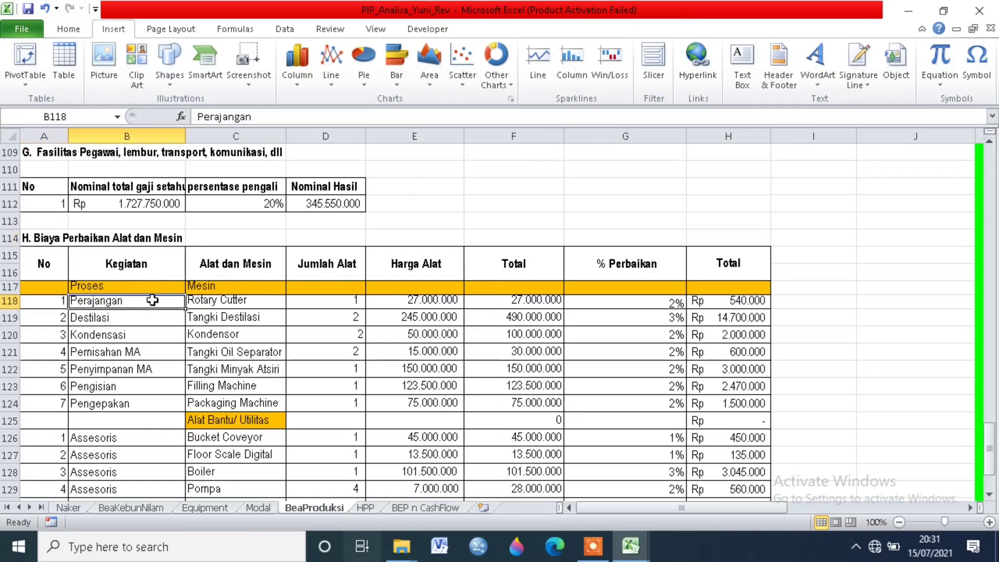
click(225, 301)
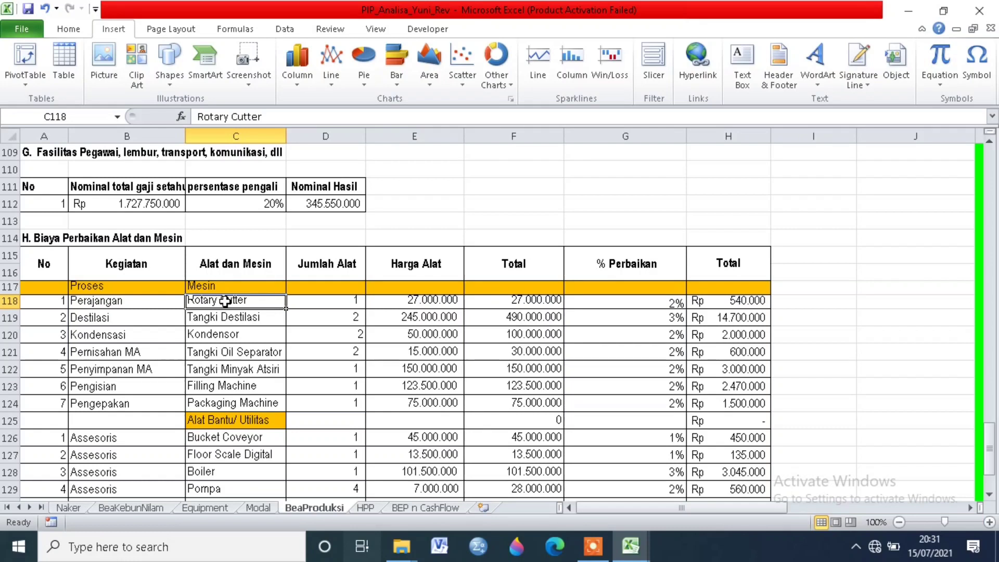
Step: Review the Perajangan row's machine count, unit price, total formula, % Perbaikan and resulting repair cost formula
click(146, 300)
click(241, 301)
click(334, 301)
click(385, 303)
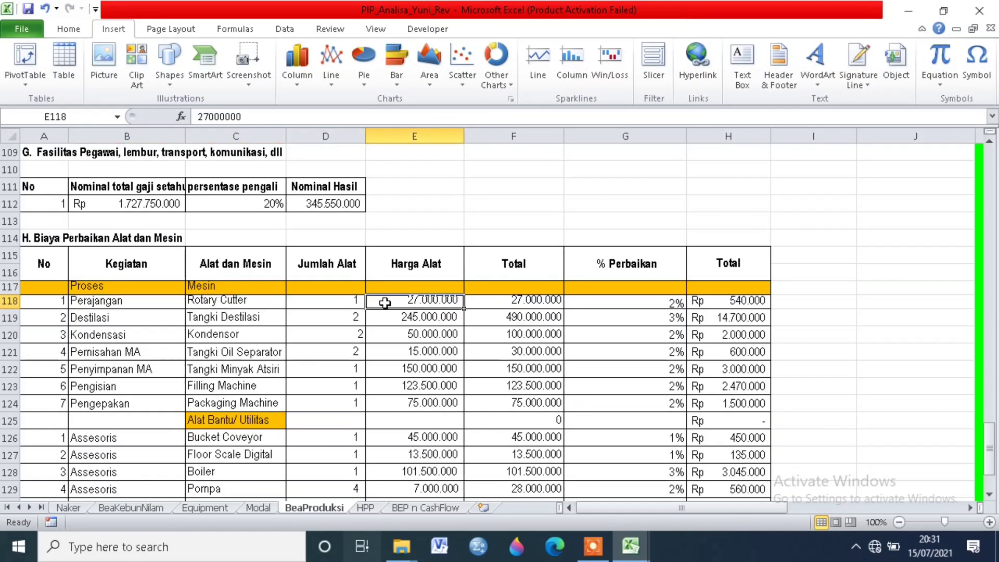
click(484, 300)
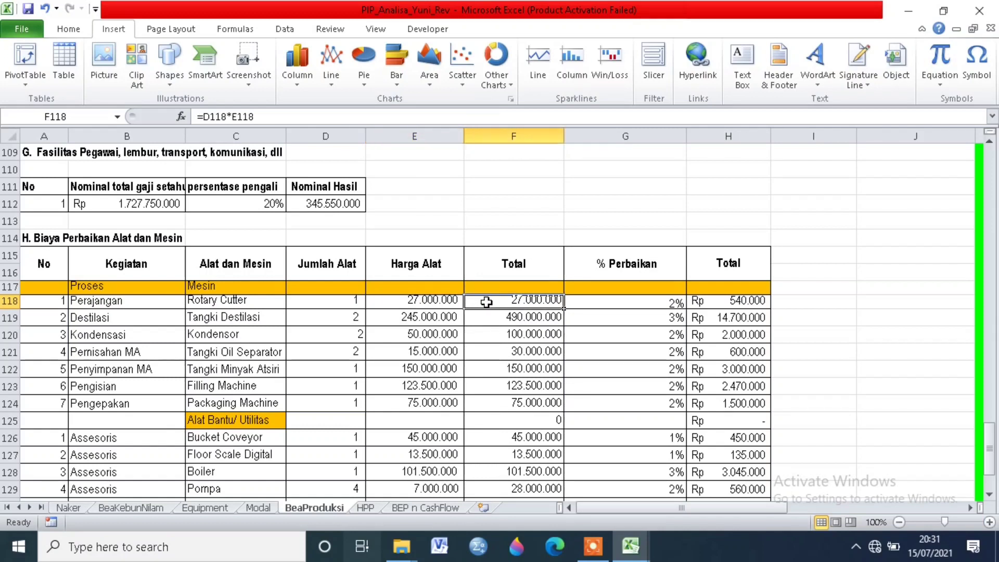
click(613, 298)
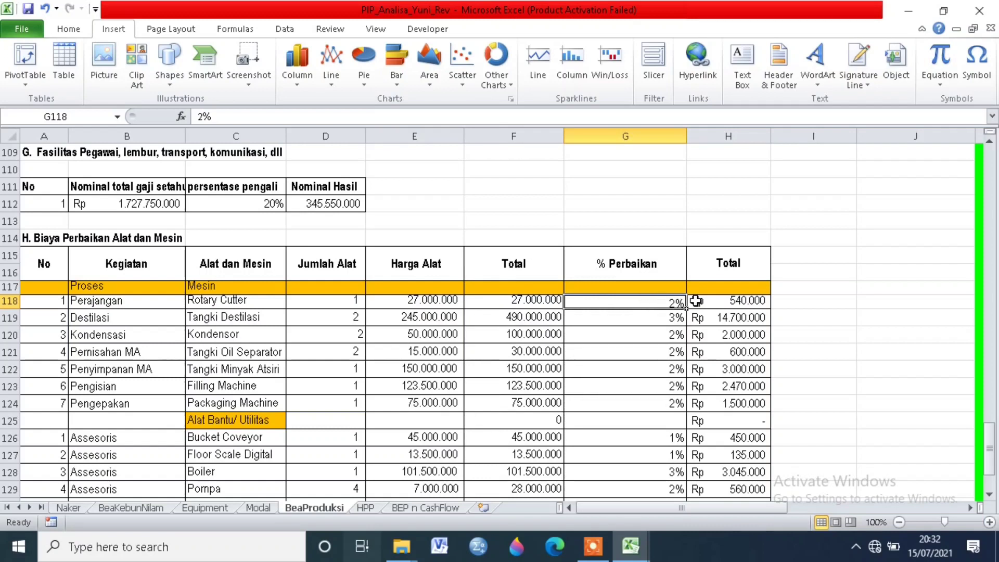
click(731, 301)
Step: Inspect the Destilasi row for Tangki Destilasi, including its equipment total, % Perbaikan and repair cost formula
click(748, 312)
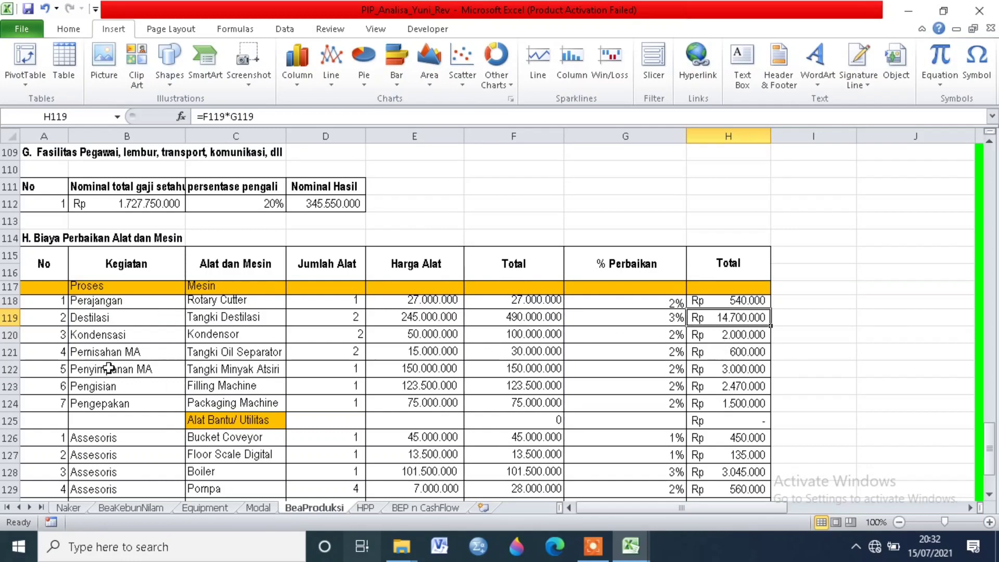
click(117, 316)
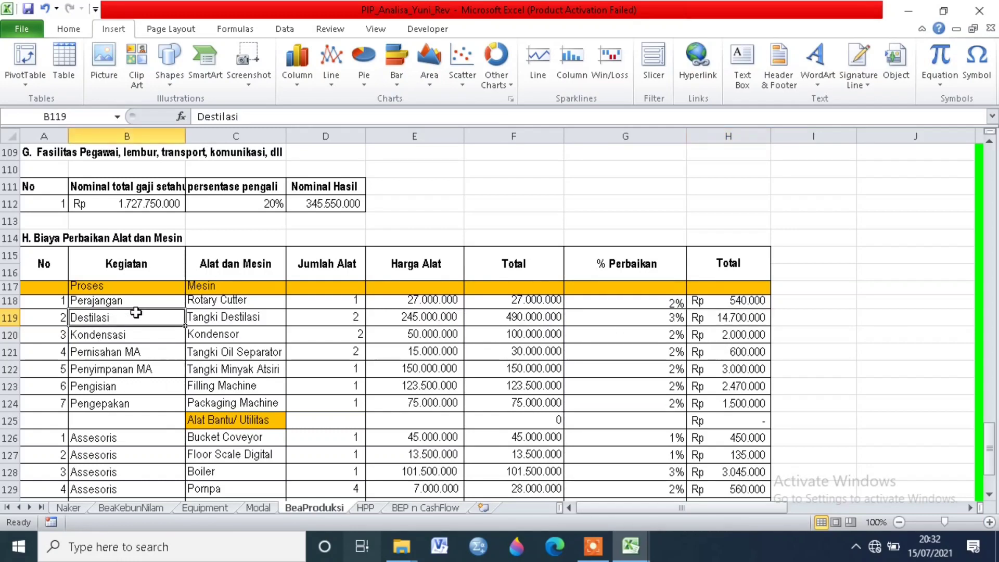
click(239, 317)
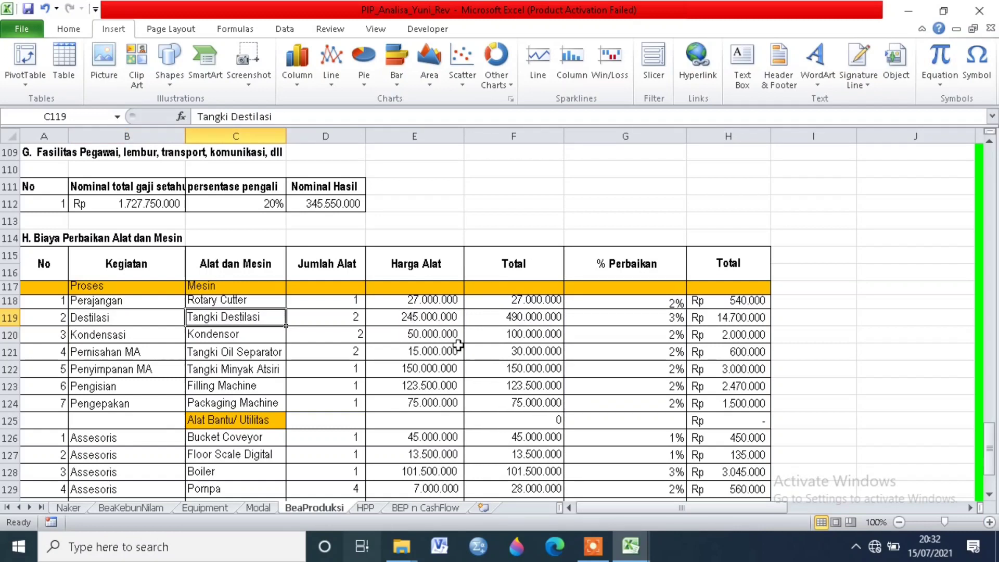
click(530, 317)
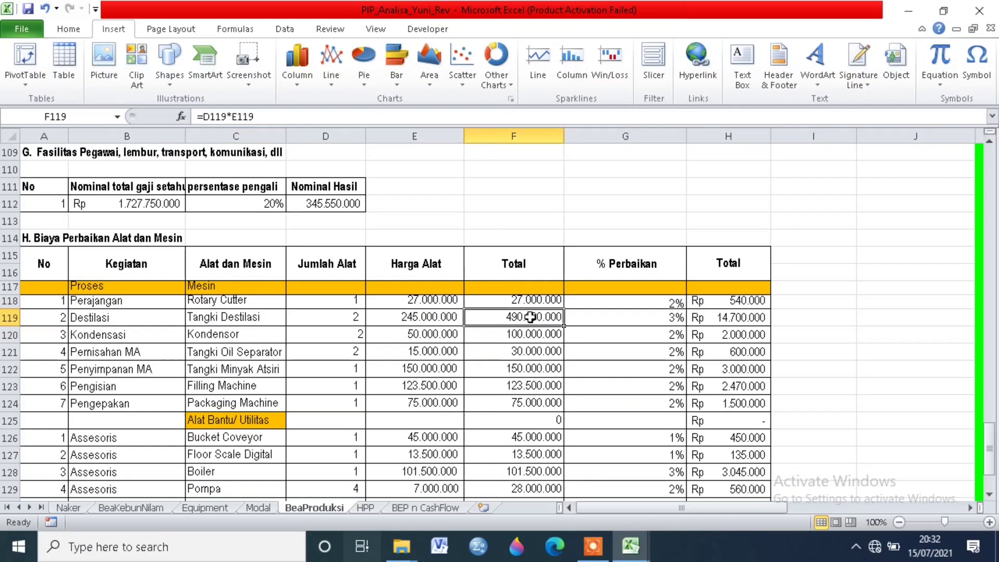
click(639, 317)
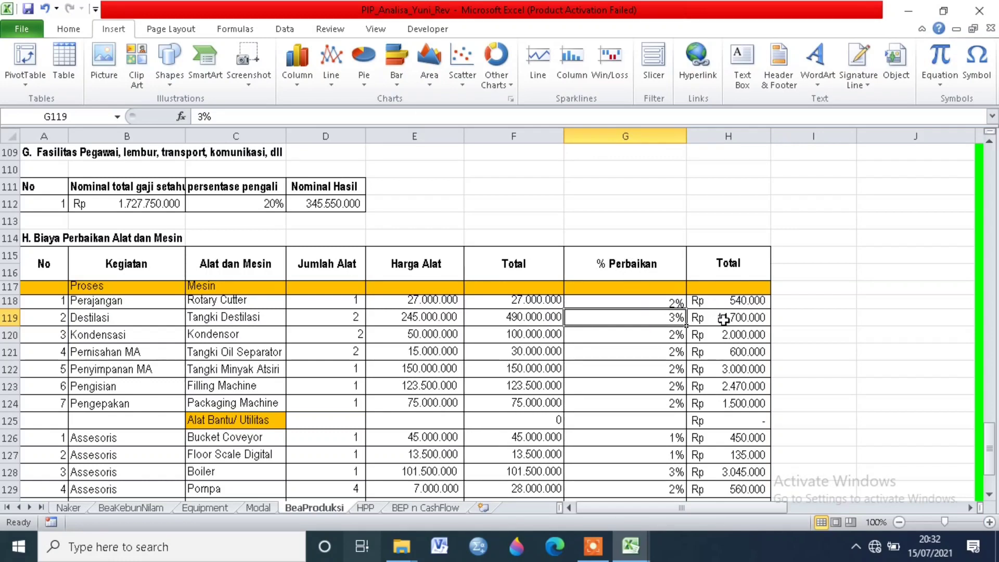
click(747, 316)
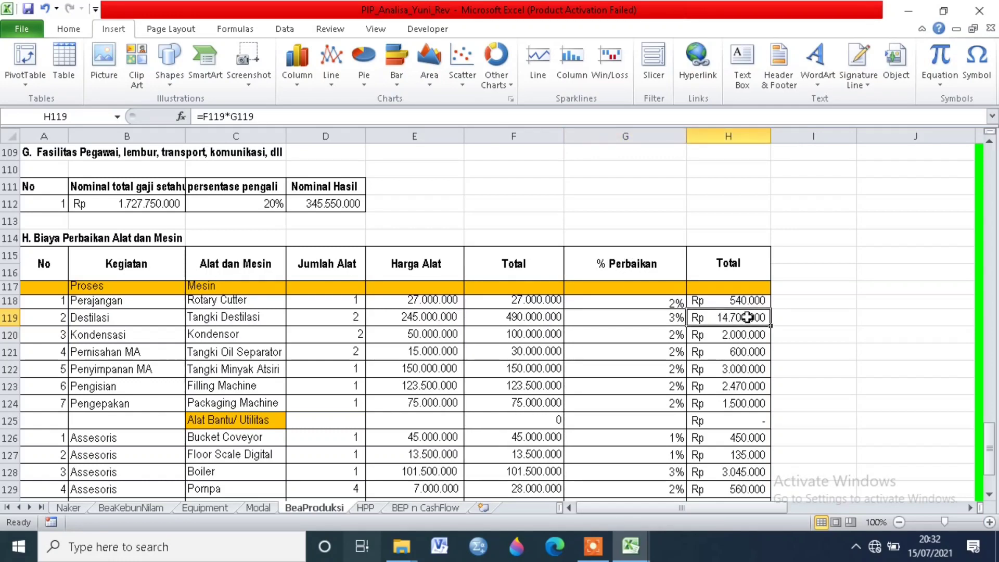
Step: Check the Alat Bantu/ Utilitas group's Bucket Coveyor row, including its repair percentage and repair cost formula
scroll(138, 421, down, 2)
click(219, 310)
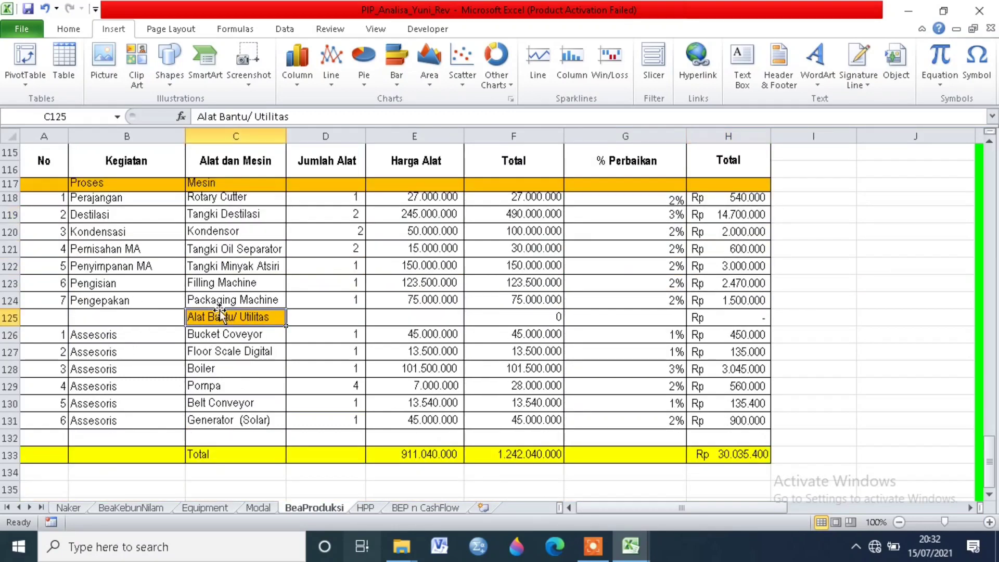
click(236, 339)
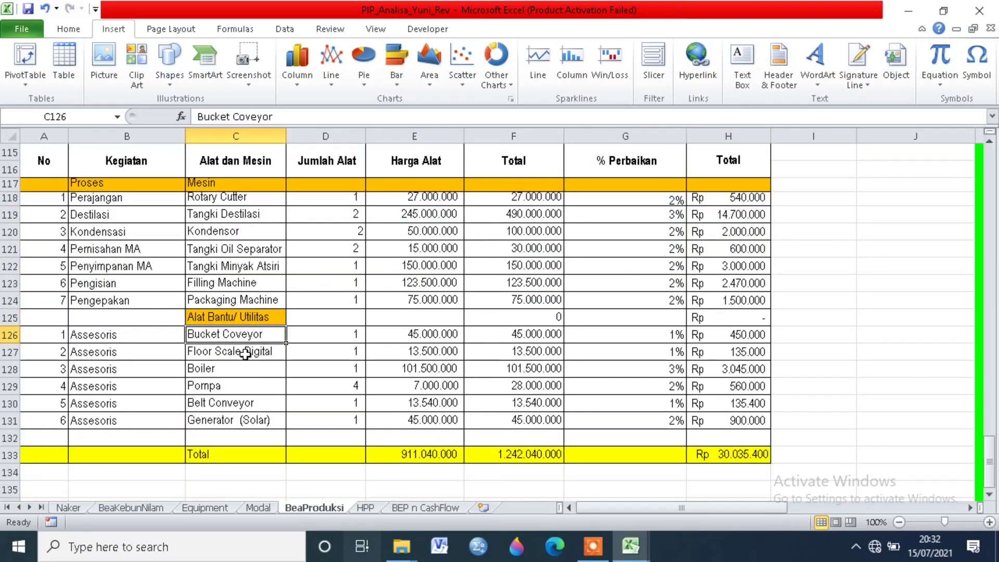
click(621, 340)
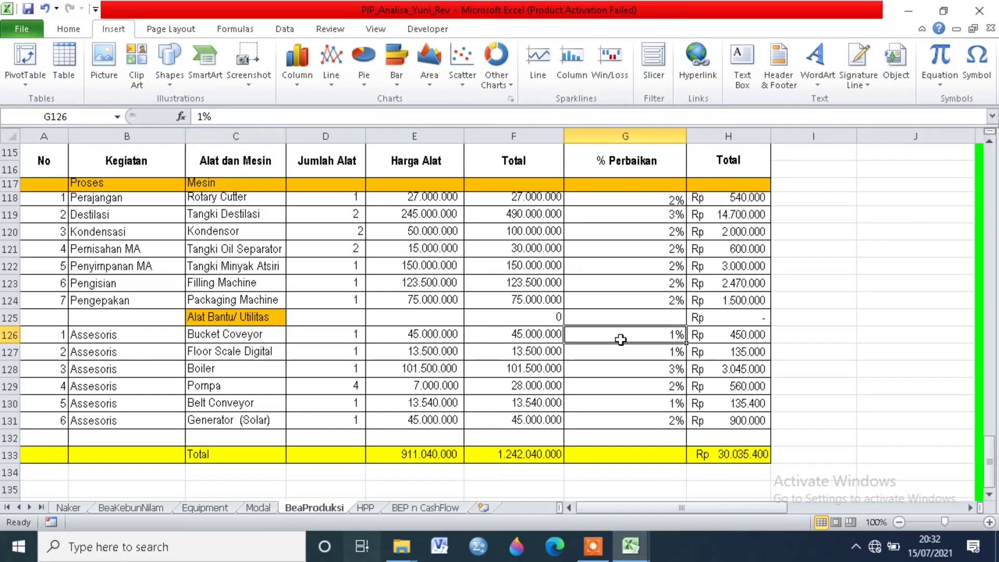
click(728, 336)
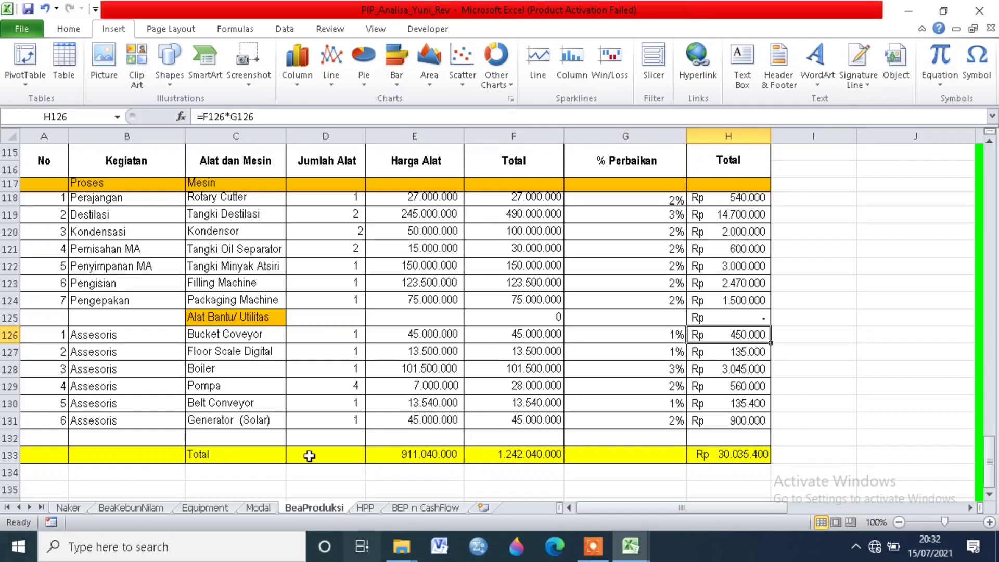
Step: Look over the repair cost table and check the sum formula for its overall repair total
scroll(572, 468, up, 2)
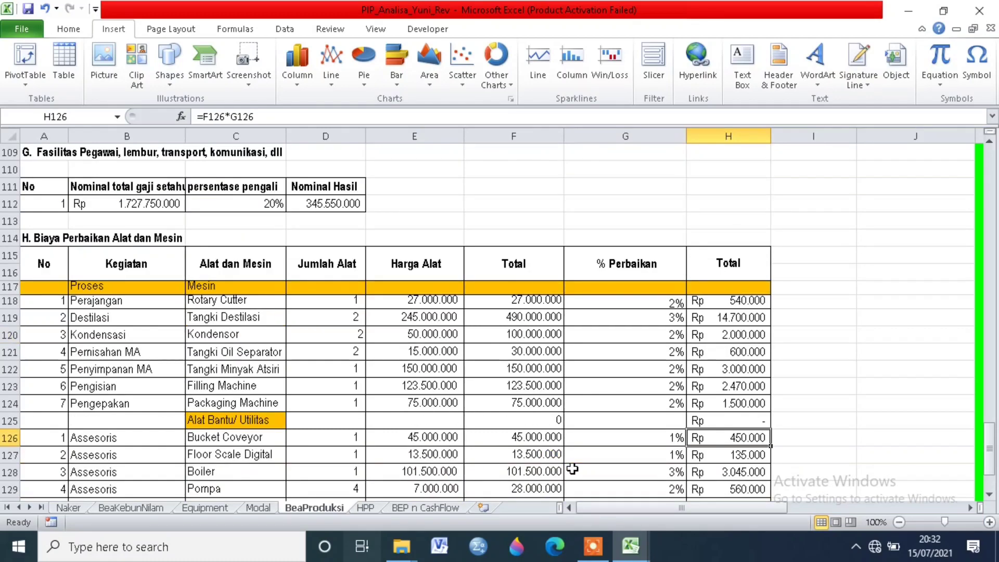
scroll(573, 470, down, 2)
click(739, 453)
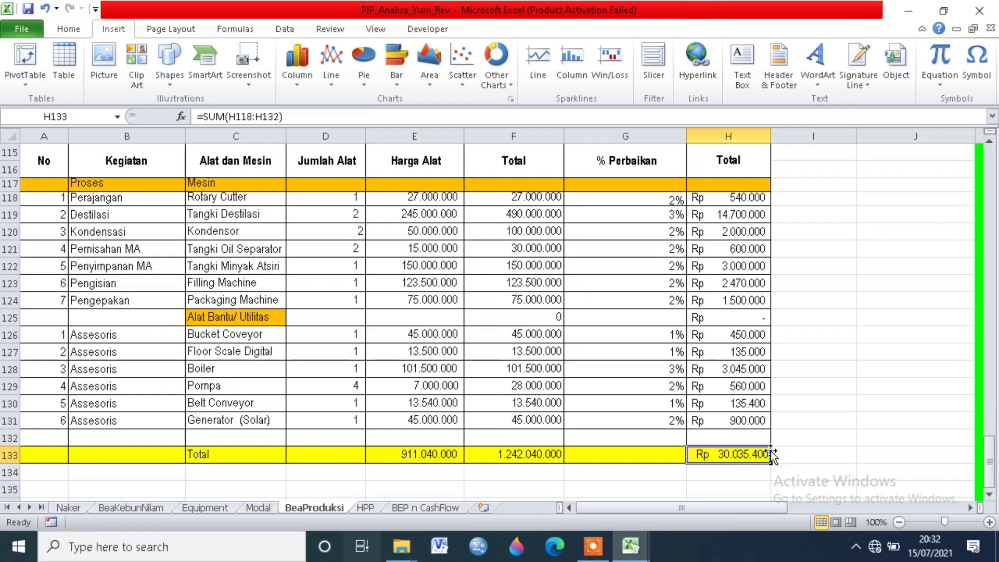
Step: Locate the Total Biaya Produksi (Total Cost) summary table beside the cost sections of the BeaProduksi sheet
scroll(755, 455, up, 3)
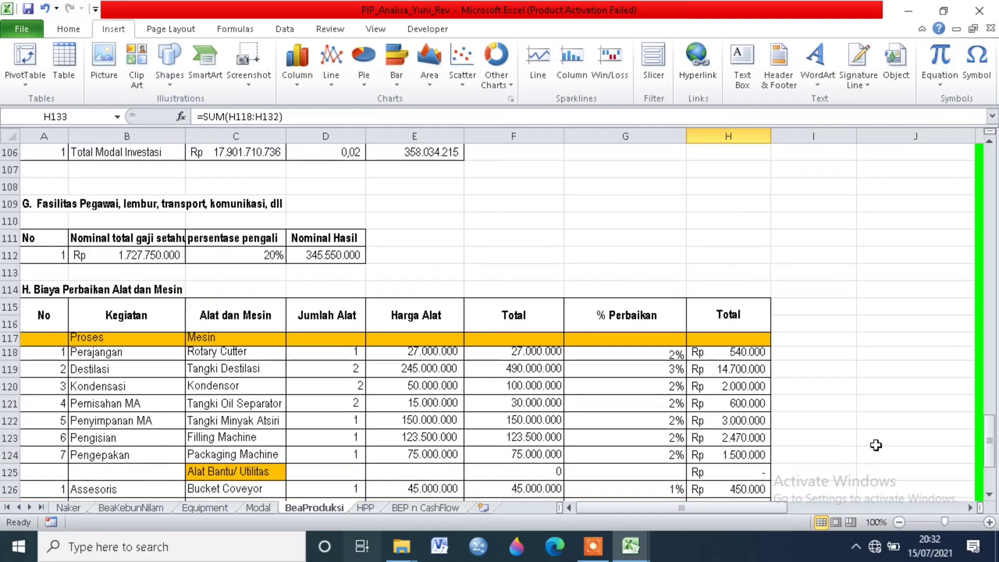
scroll(874, 444, up, 20)
scroll(916, 373, up, 14)
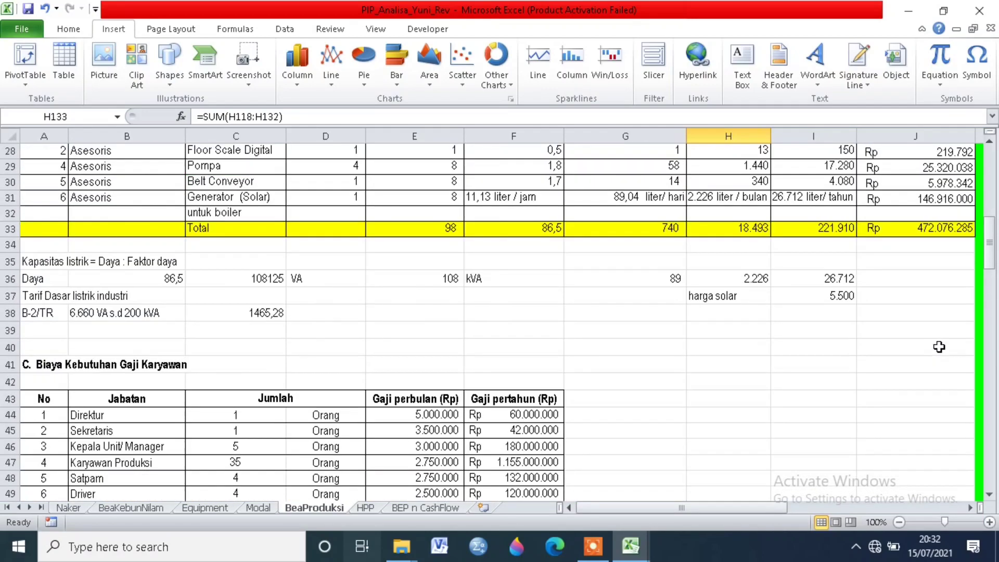
drag(767, 507, 886, 505)
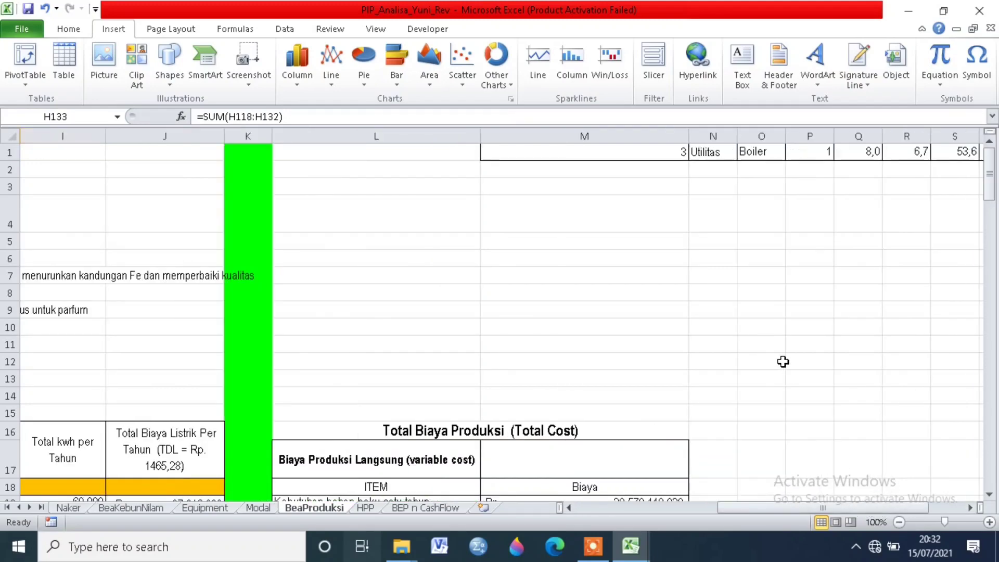
scroll(726, 361, down, 2)
scroll(483, 368, down, 3)
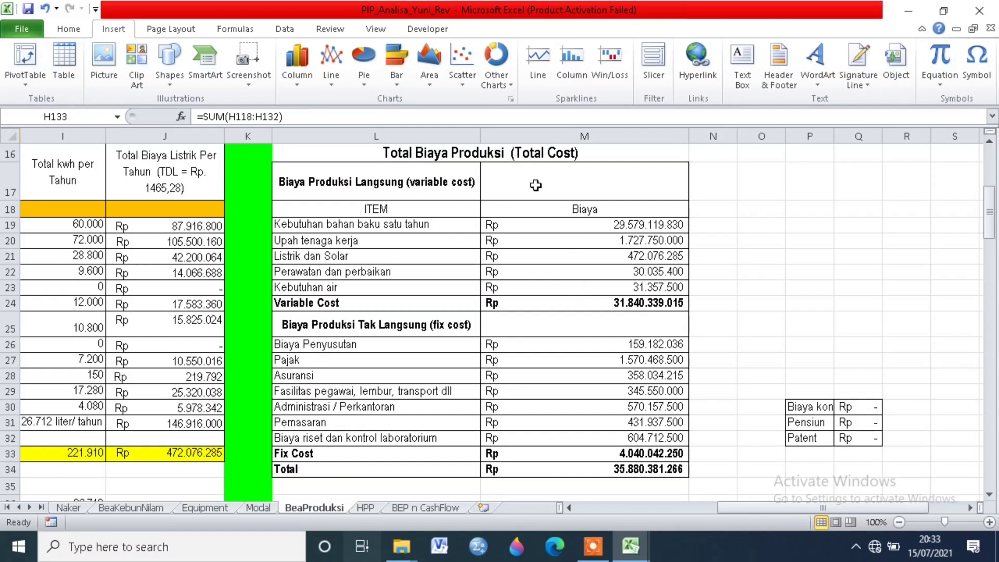
click(515, 152)
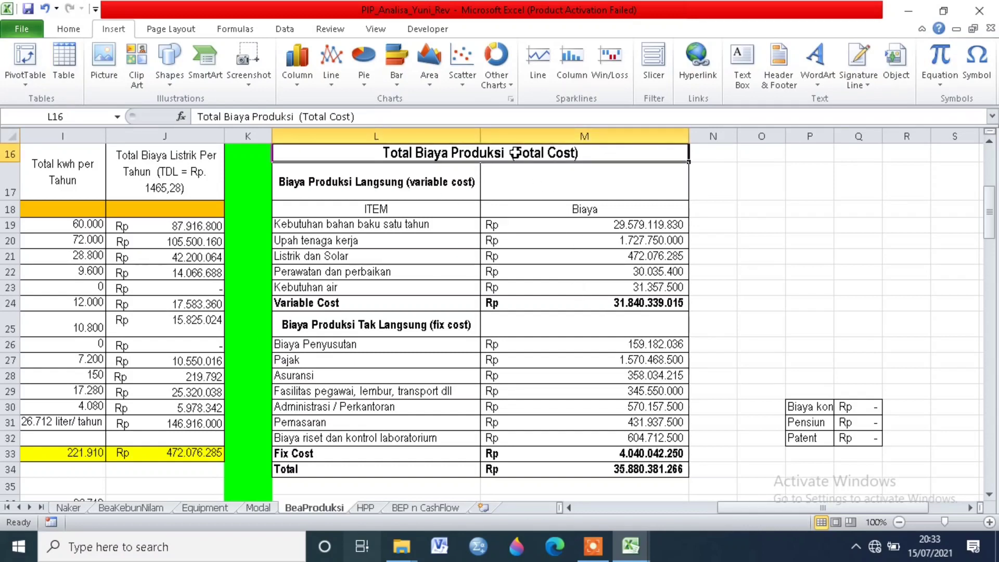
Step: Examine the Biaya Produksi Langsung (variable cost) group and the source reference for Kebutuhan bahan baku satu tahun
click(412, 228)
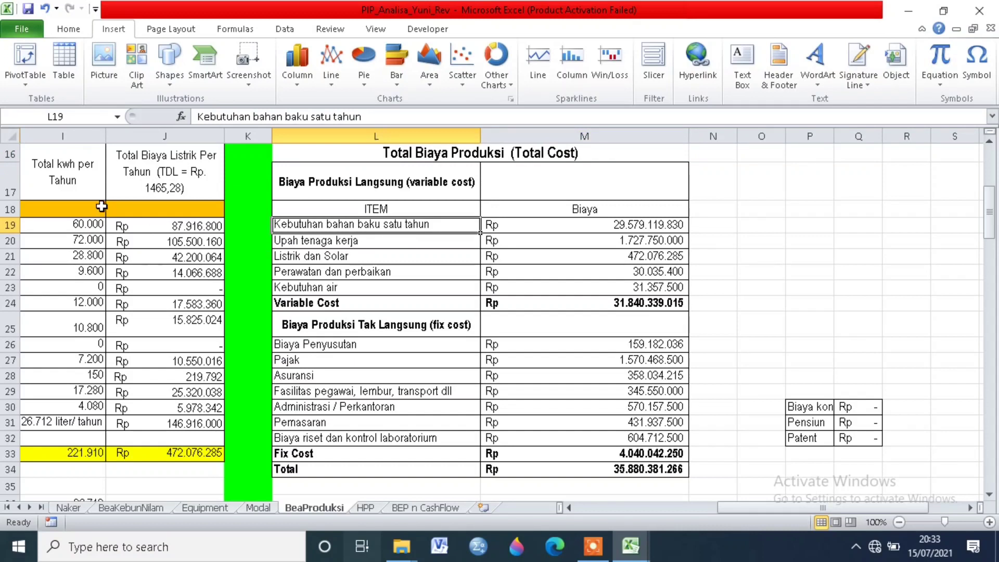
click(542, 219)
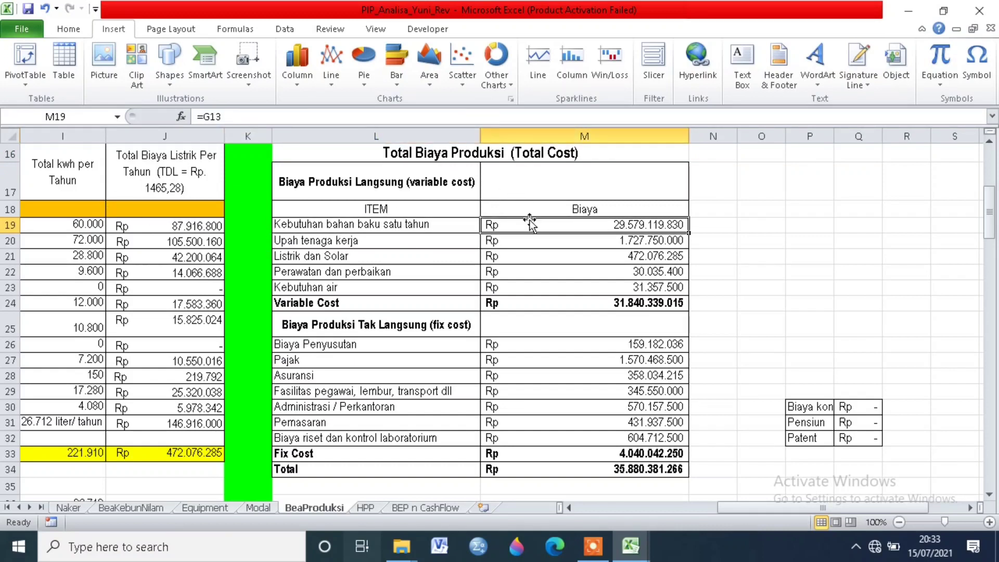
click(364, 226)
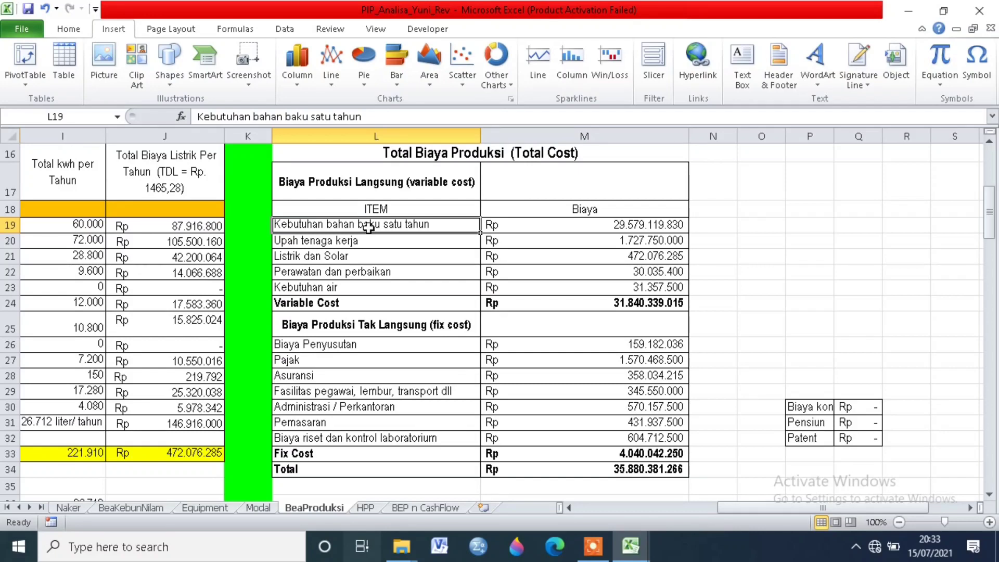
click(358, 180)
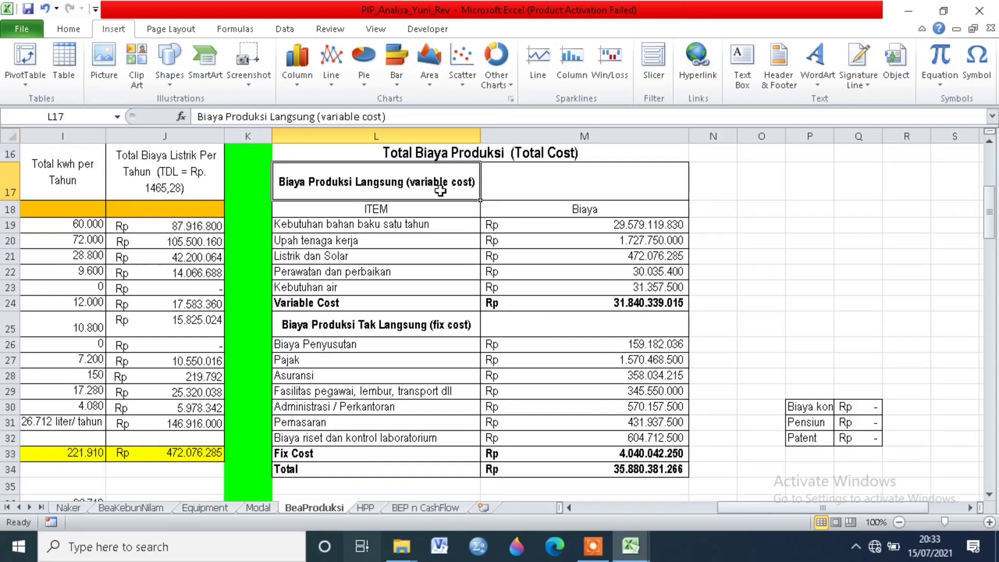
click(405, 225)
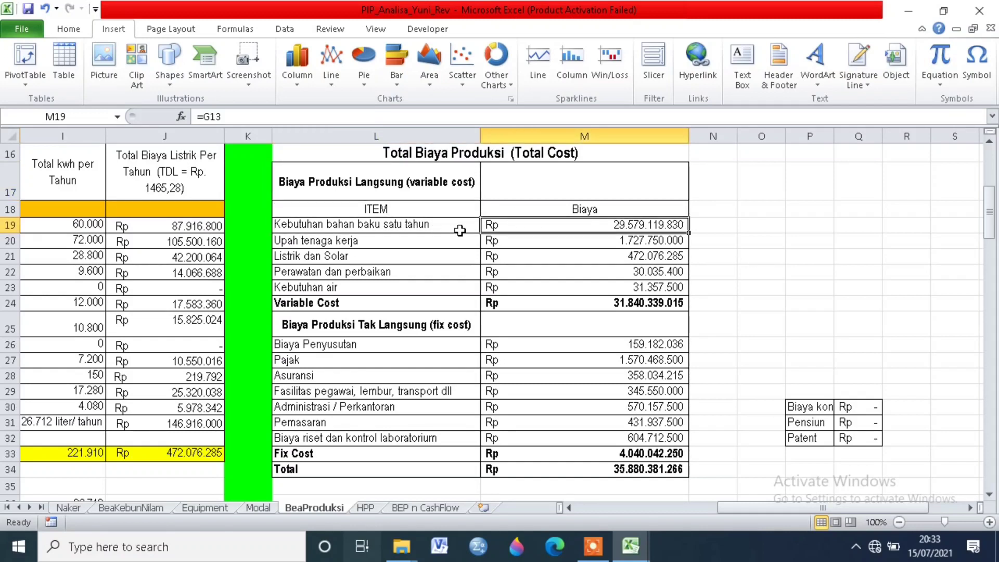
Step: Check which cells supply the Upah tenaga kerja and Listrik dan Solar costs in the variable cost group
click(431, 245)
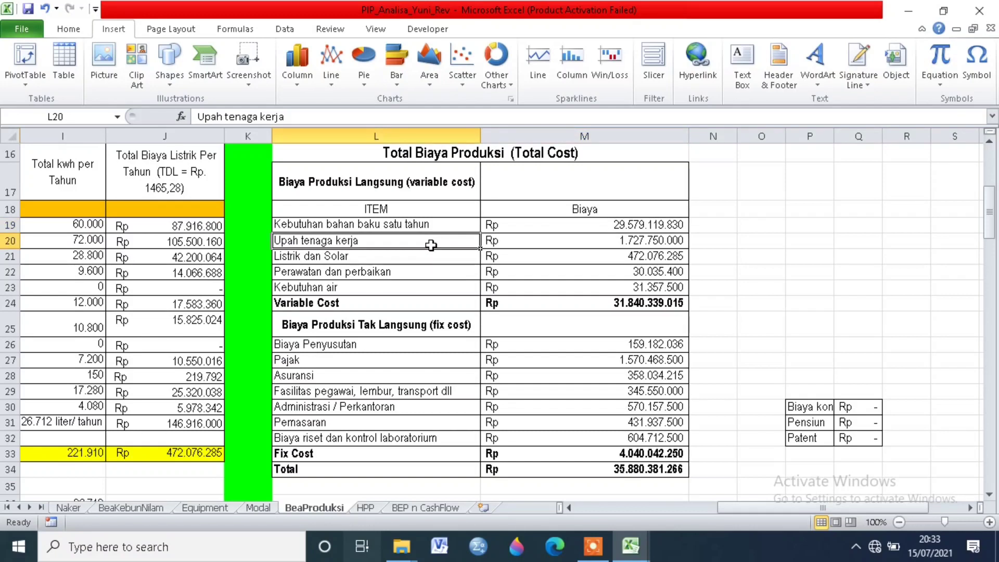
click(593, 241)
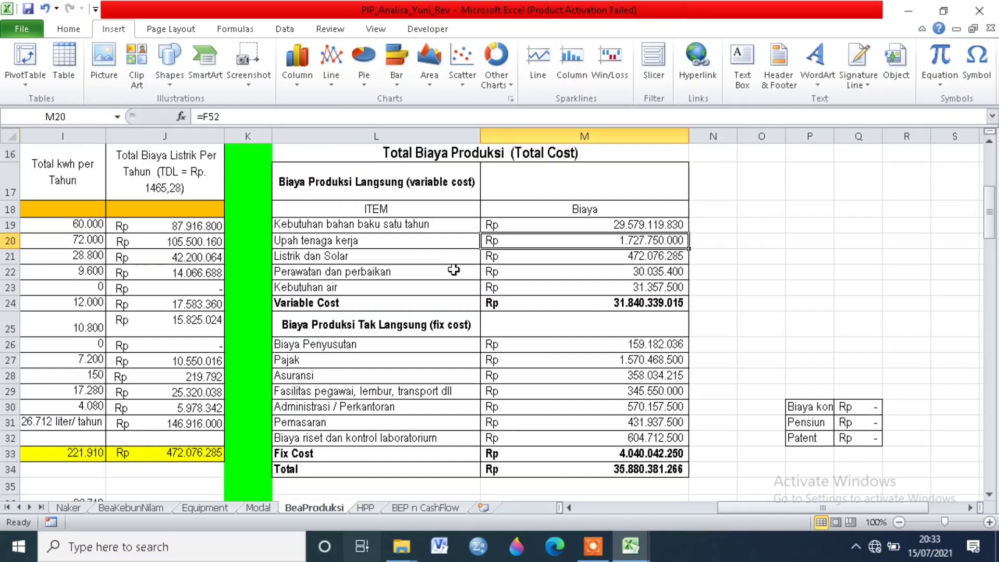
click(394, 255)
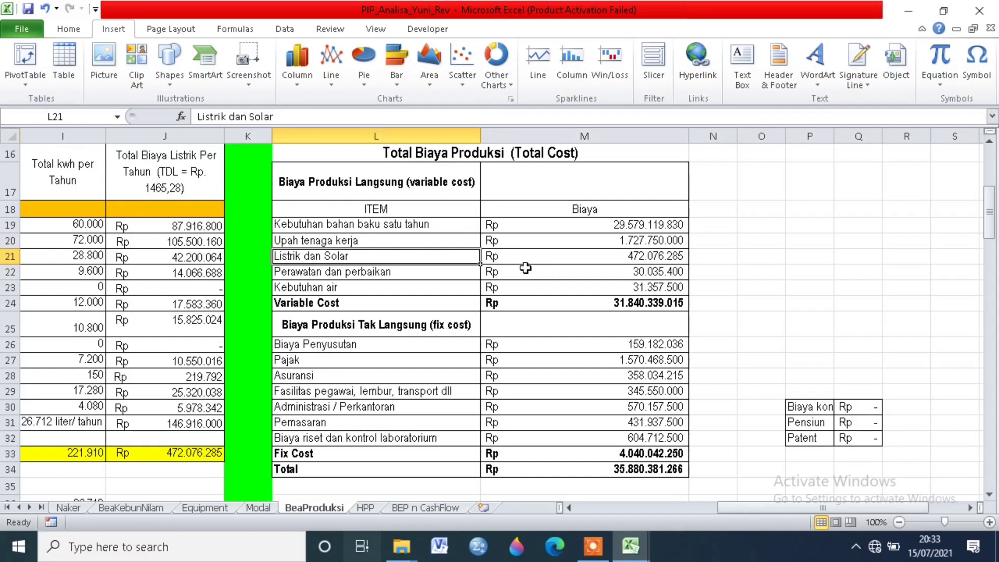
click(607, 253)
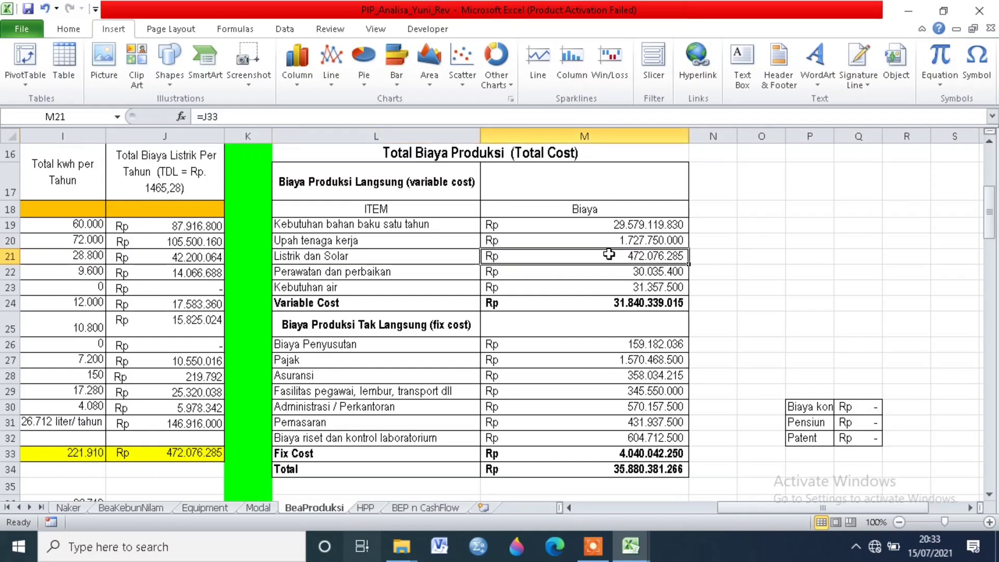
Step: Trace the source references of the Perawatan dan perbaikan and Kebutuhan air costs
click(436, 276)
click(586, 273)
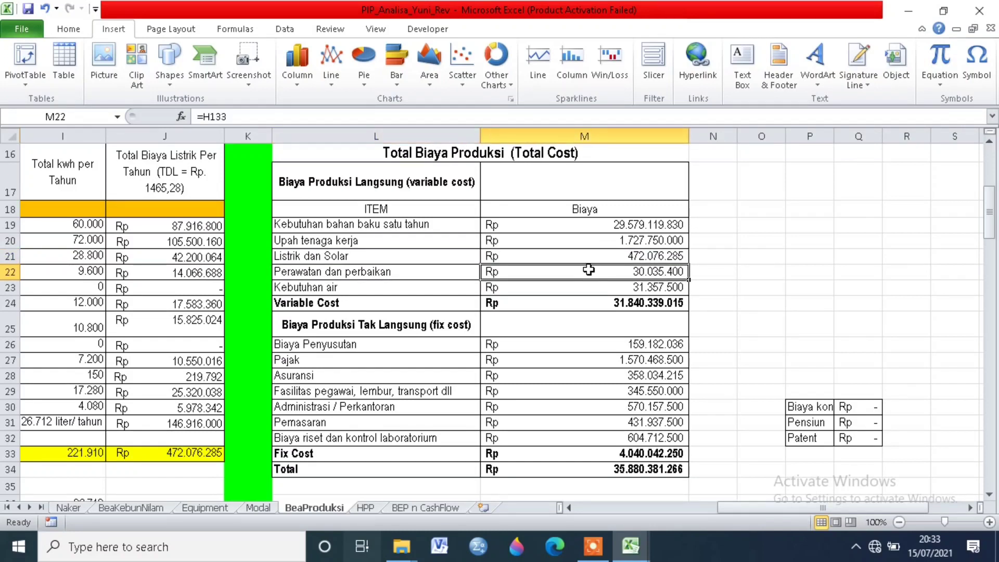
click(421, 291)
click(590, 291)
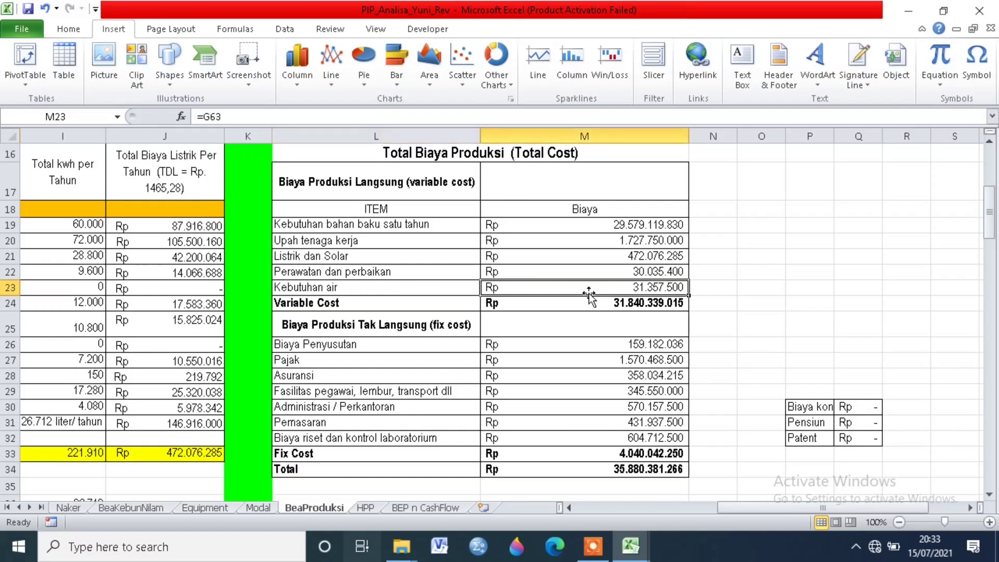
Step: Check the formula behind the Variable Cost subtotal and locate the Biaya Produksi Tak Langsung (fix cost) group below it
click(373, 308)
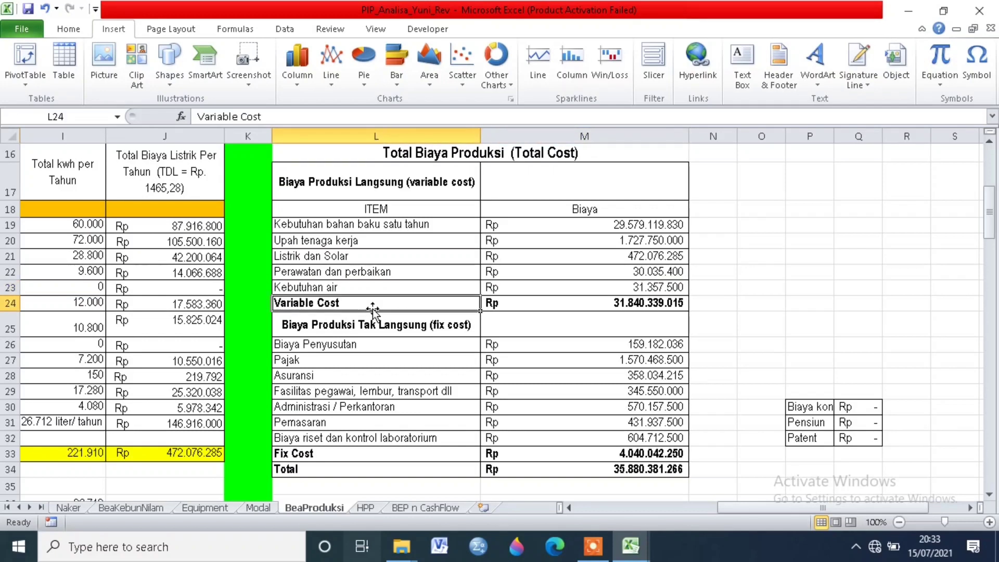
click(584, 302)
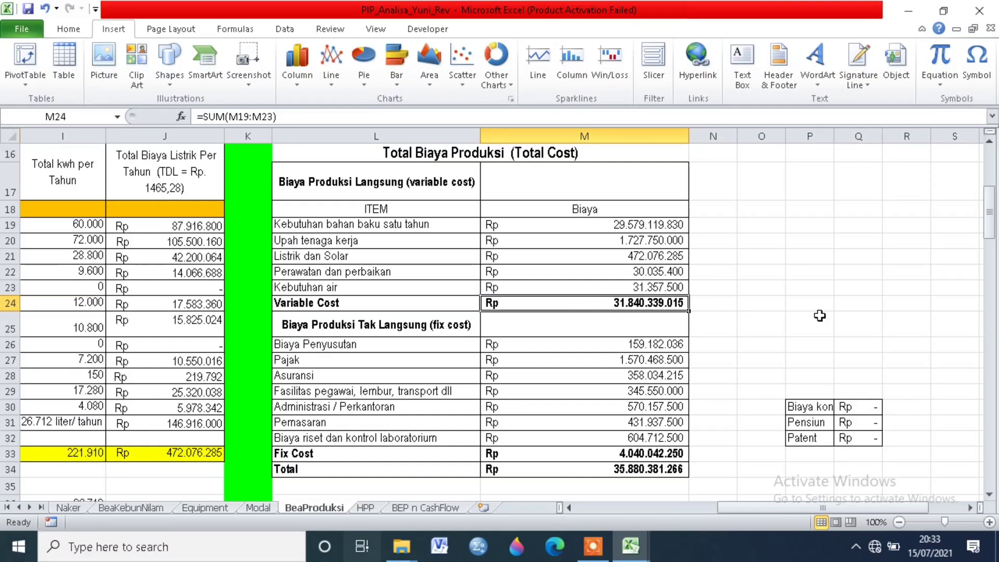
click(457, 327)
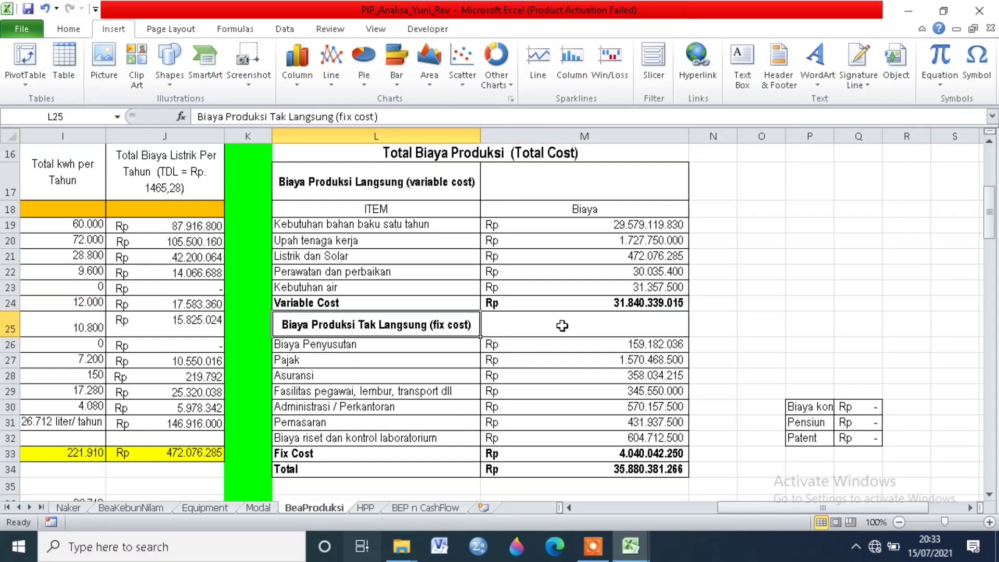
scroll(571, 331, down, 1)
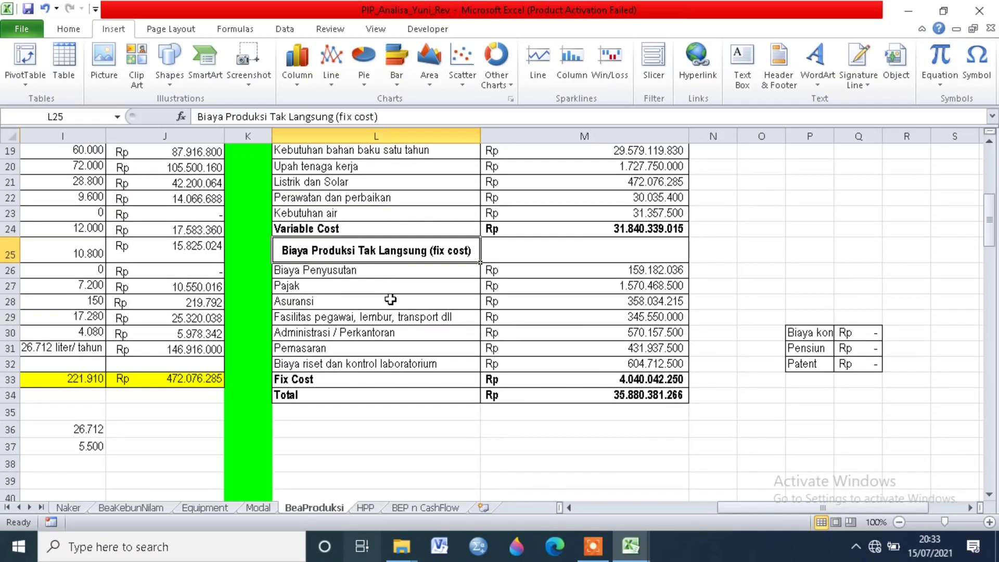
Step: Trace the source references of the Biaya Penyusutan and Pajak costs in the fix cost group
click(420, 271)
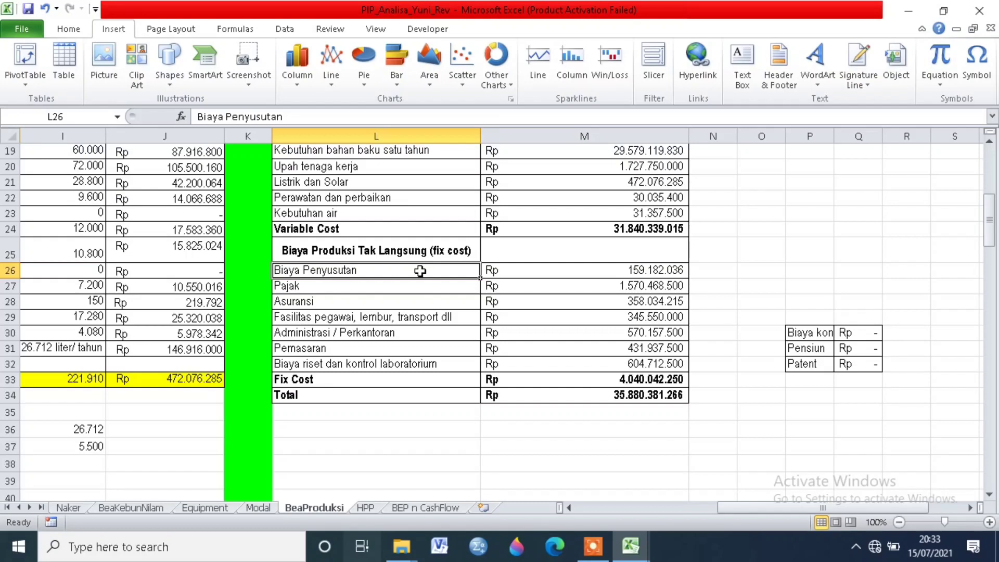
click(556, 272)
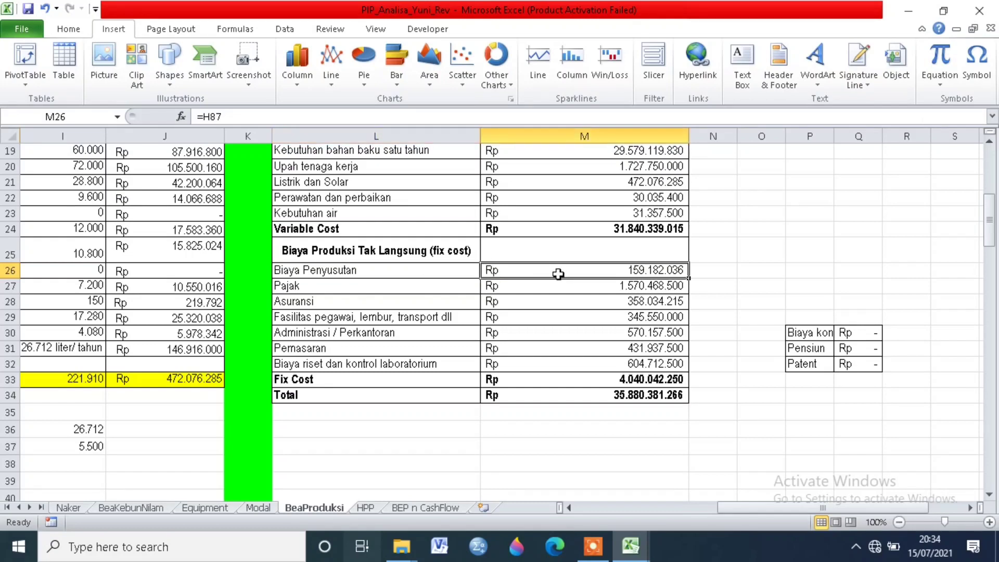
click(421, 272)
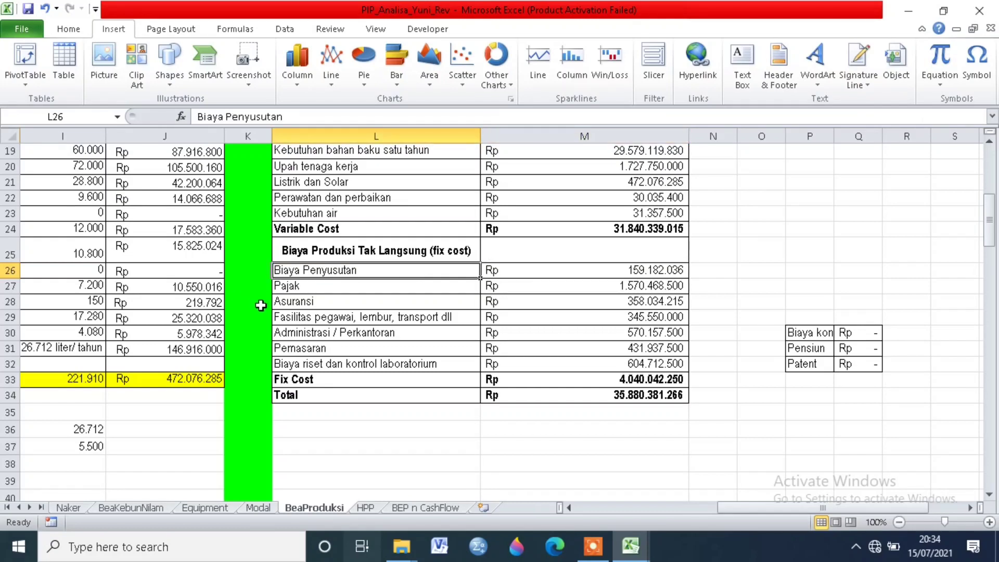
click(283, 284)
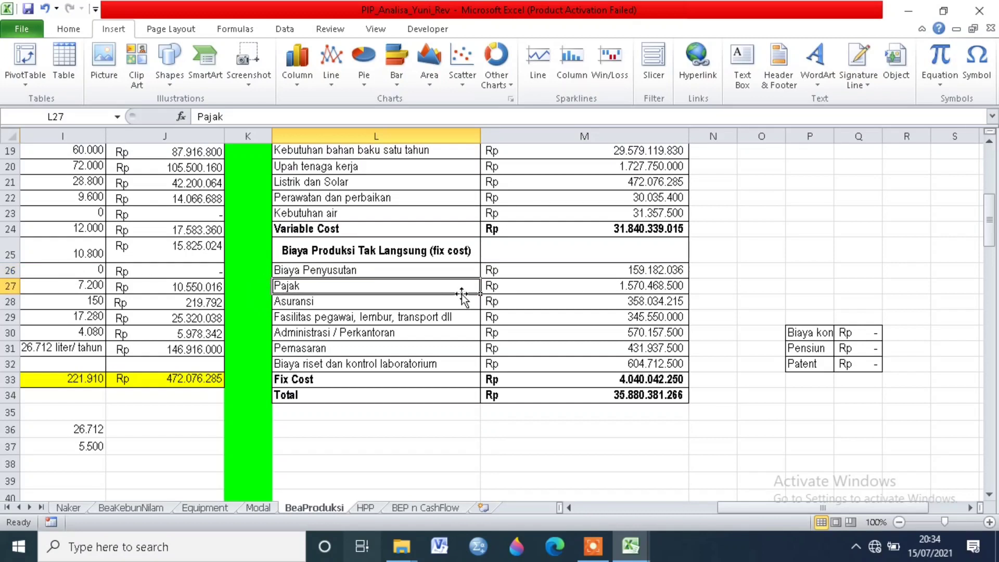
click(559, 286)
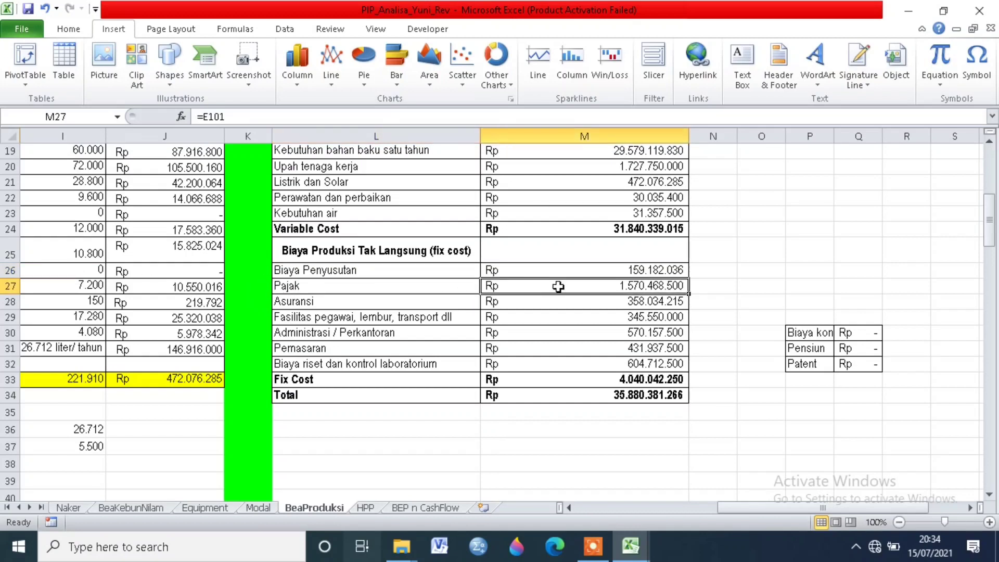
Step: Review the fix cost items from Asuransi to Pemasaran and inspect the formulas for Administrasi / Perkantoran and Pemasaran
click(350, 306)
click(350, 321)
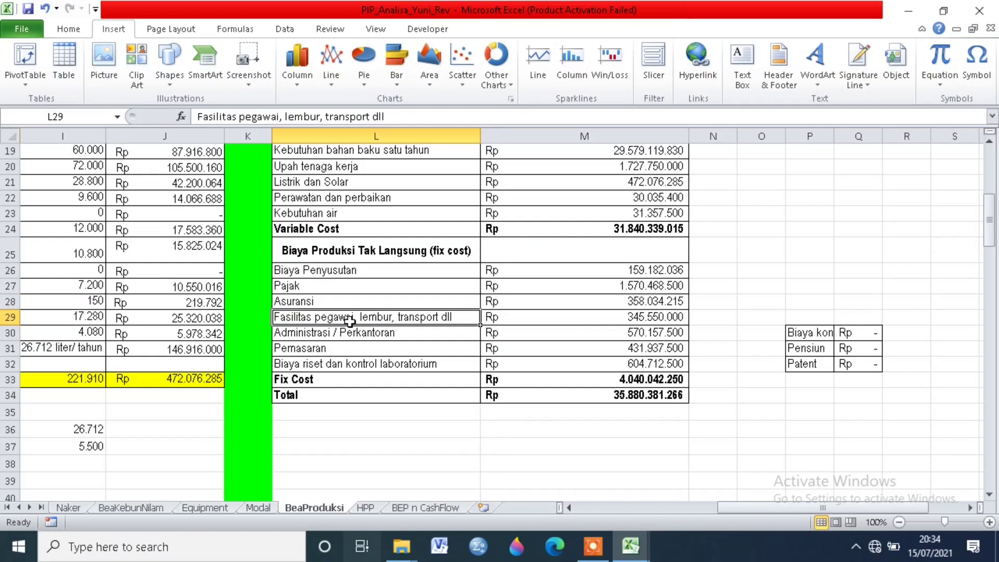
click(350, 334)
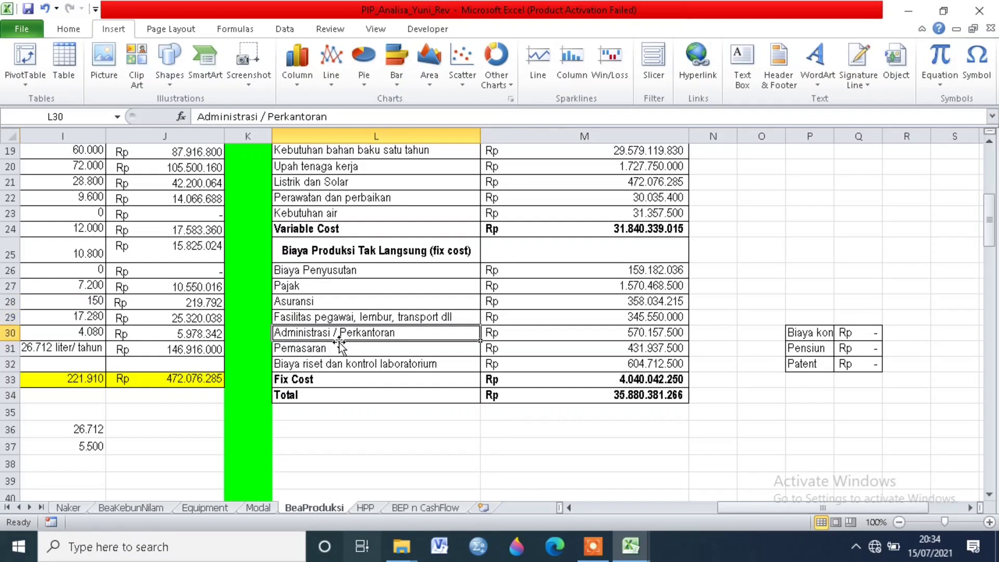
click(339, 349)
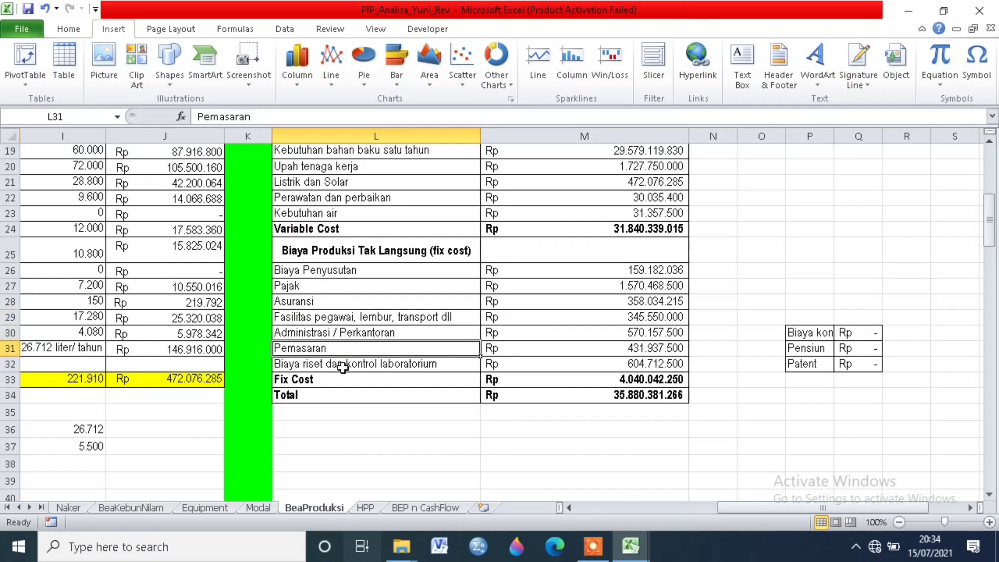
click(603, 346)
click(611, 331)
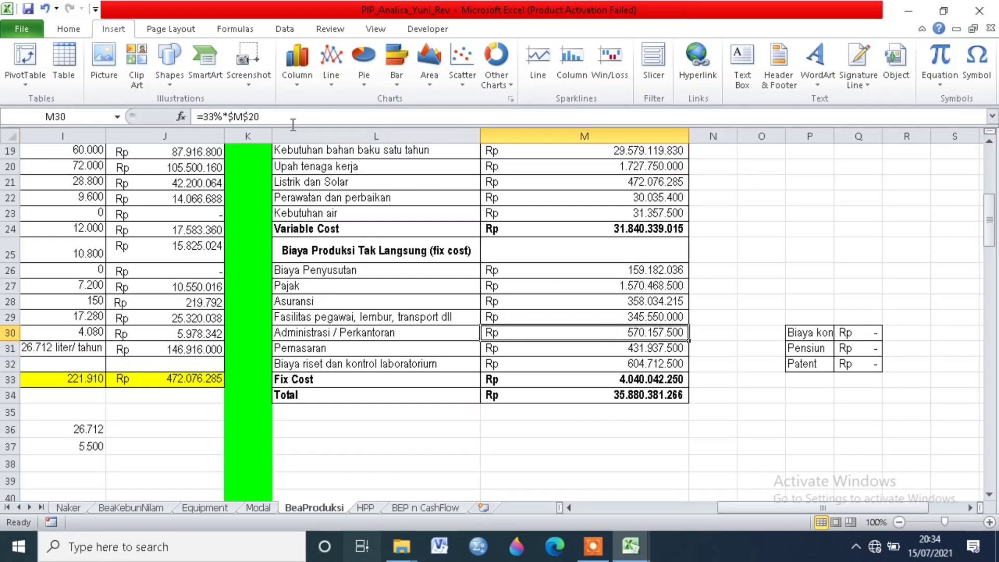
click(248, 116)
key(Return)
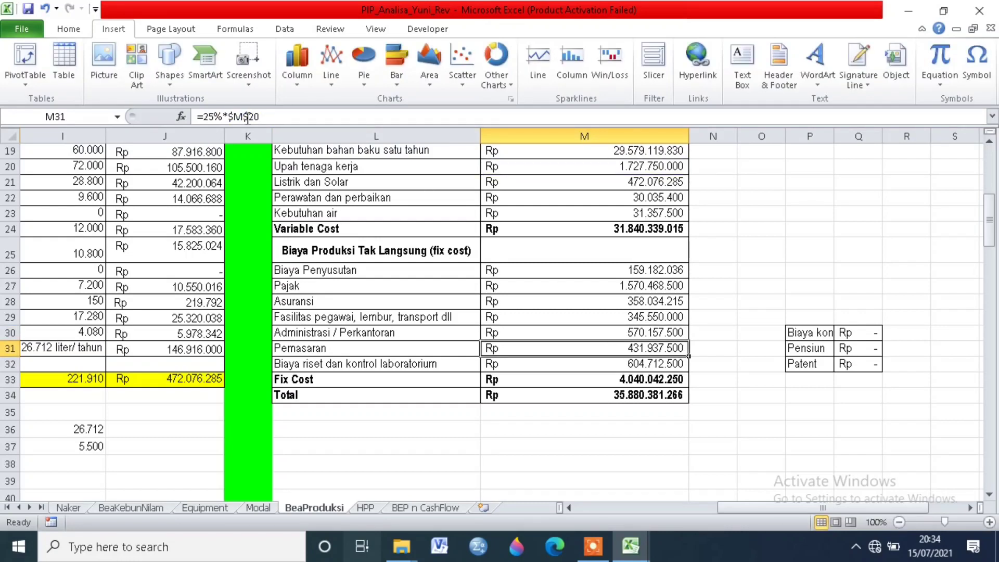
Step: Examine the Biaya riset dan kontrol laboratorium item and the formula behind the Fix Cost subtotal
click(355, 366)
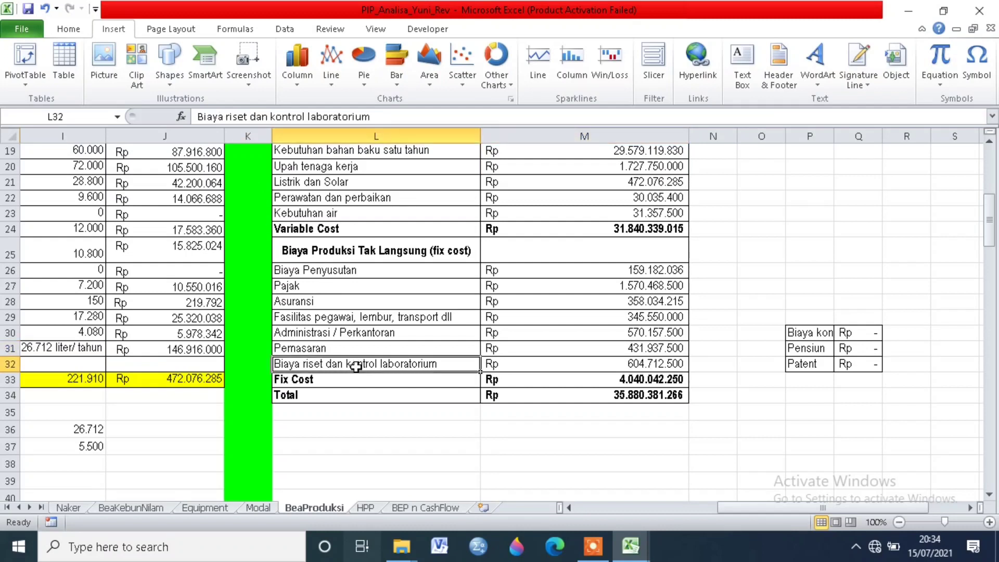
click(610, 365)
drag(596, 383, 594, 390)
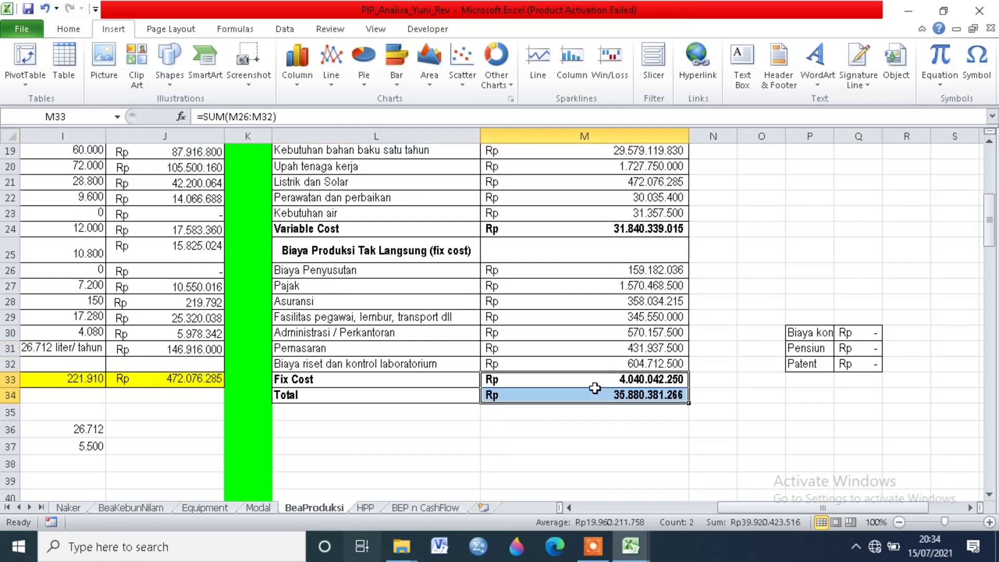
click(594, 387)
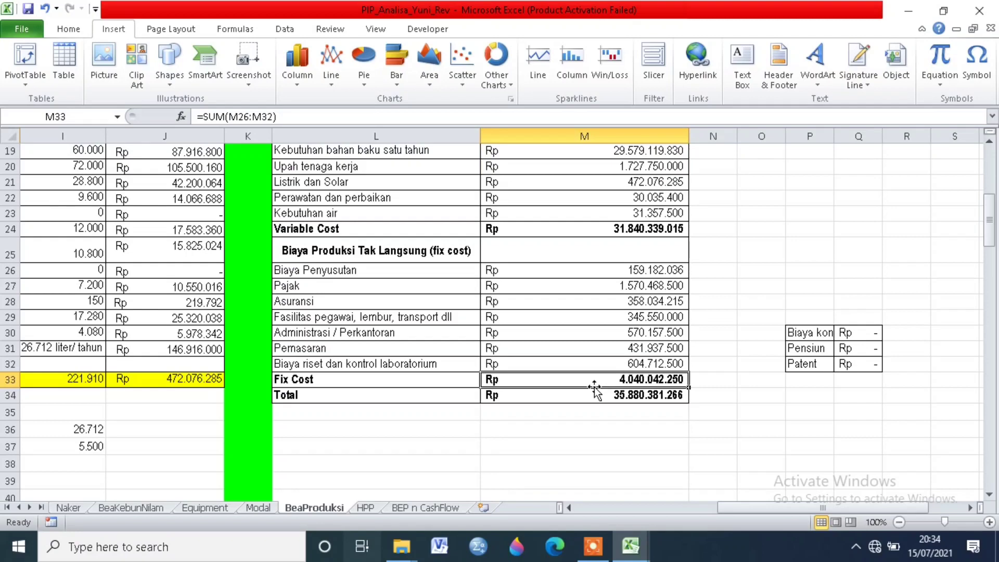
Step: Compare the Variable Cost and Fix Cost subtotals and check how the Total production cost formula combines them
scroll(600, 376, up, 2)
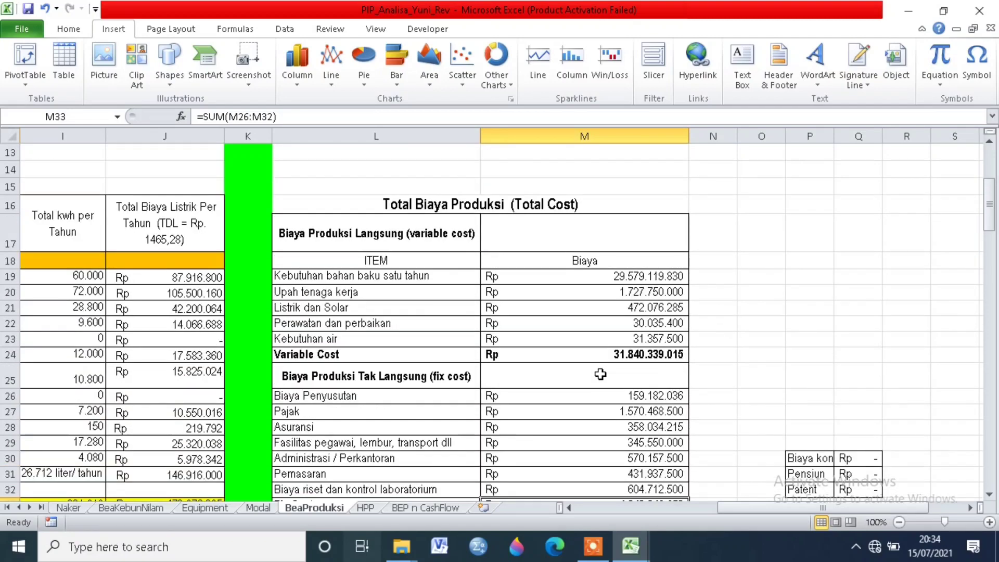
scroll(600, 375, down, 3)
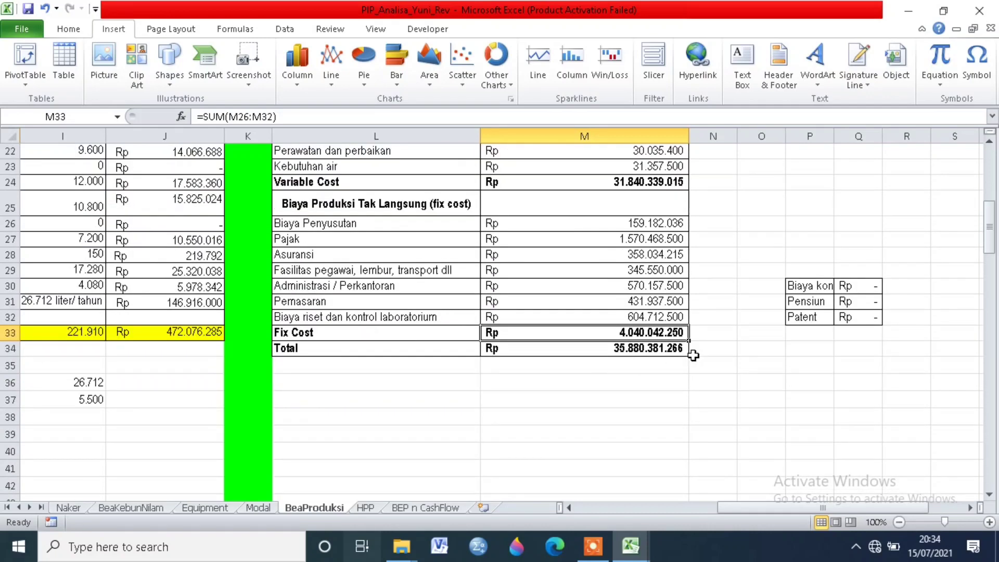
click(664, 352)
click(660, 334)
scroll(657, 360, up, 2)
scroll(657, 360, up, 1)
scroll(657, 354, down, 3)
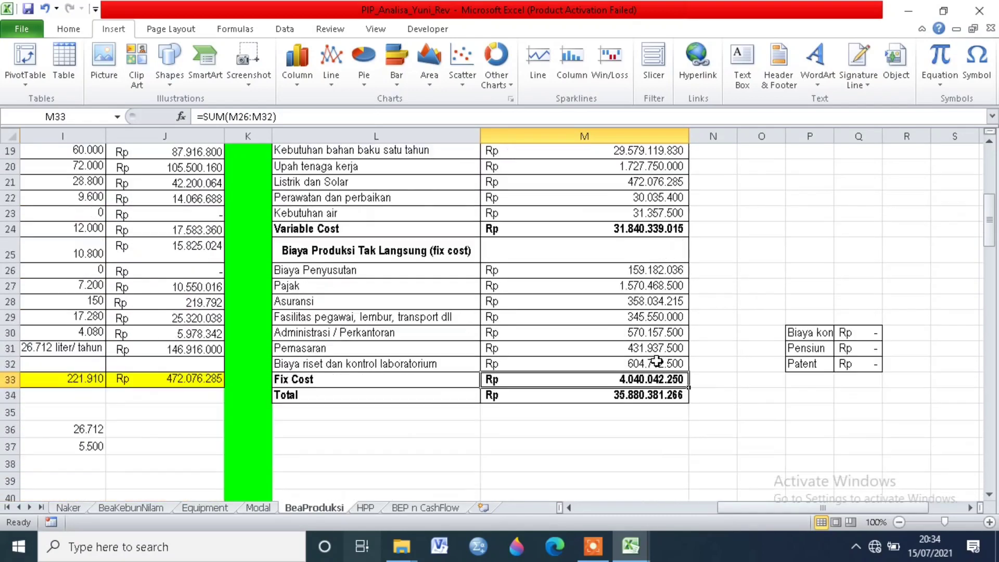
click(660, 347)
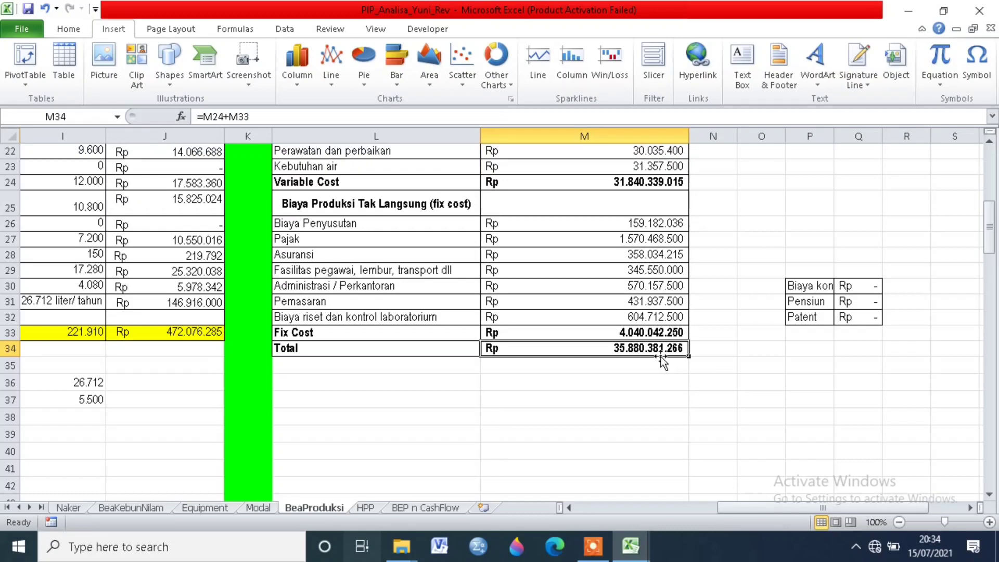
scroll(738, 372, down, 1)
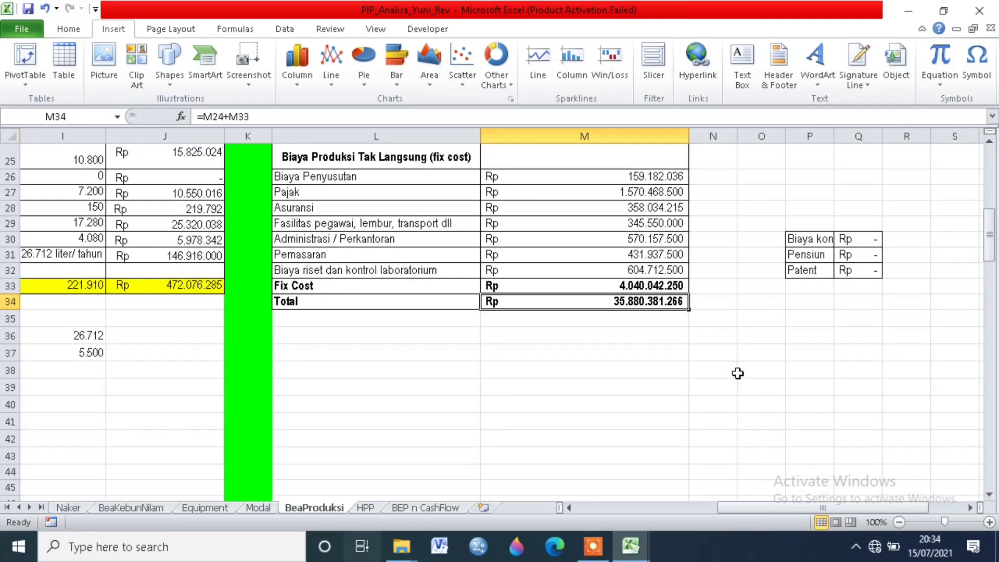
scroll(549, 445, up, 3)
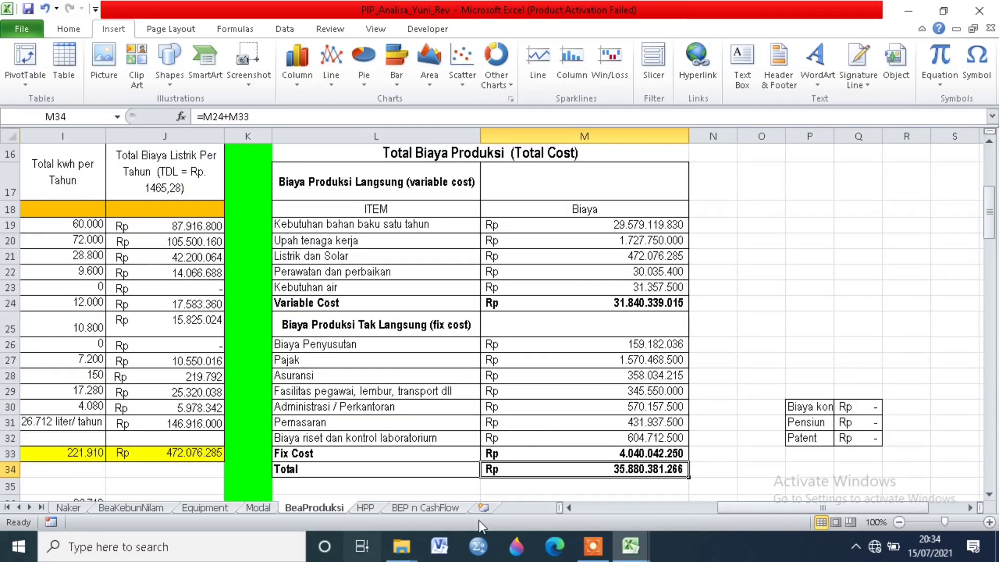
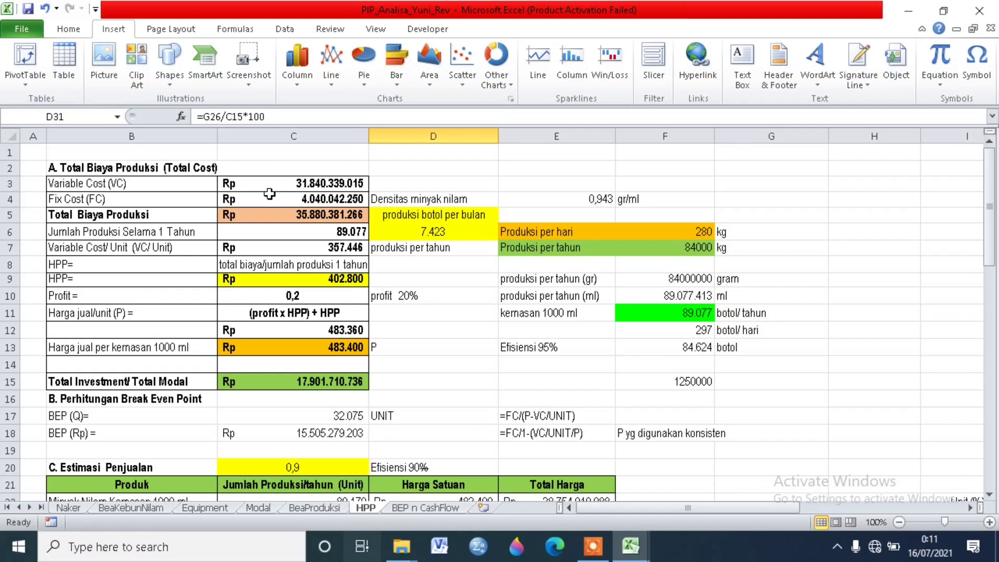
Step: Inspect how Variable Cost (VC) and Fix Cost (FC) feed the Total Biaya Produksi formula on the HPP sheet
click(269, 193)
click(306, 183)
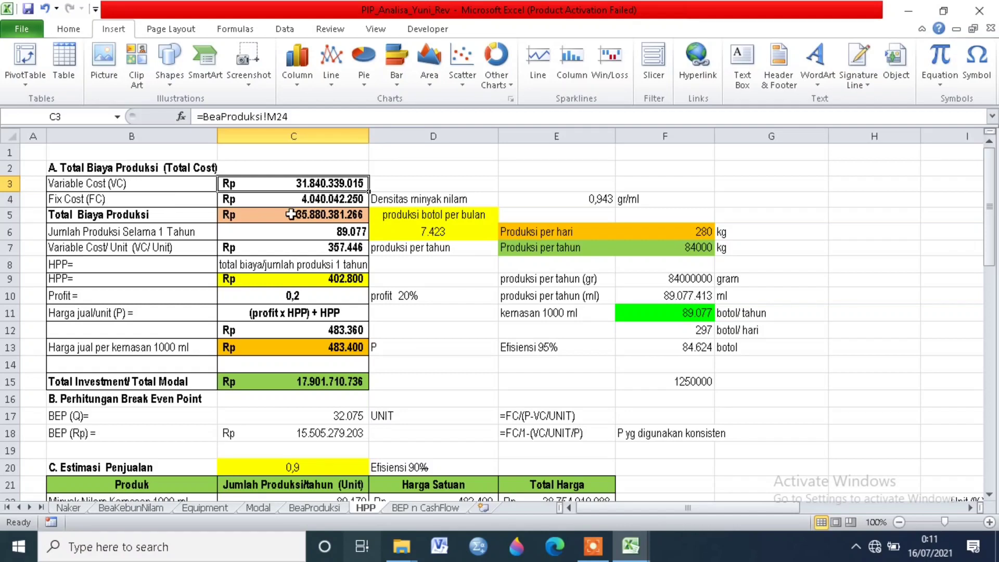
click(302, 202)
click(301, 216)
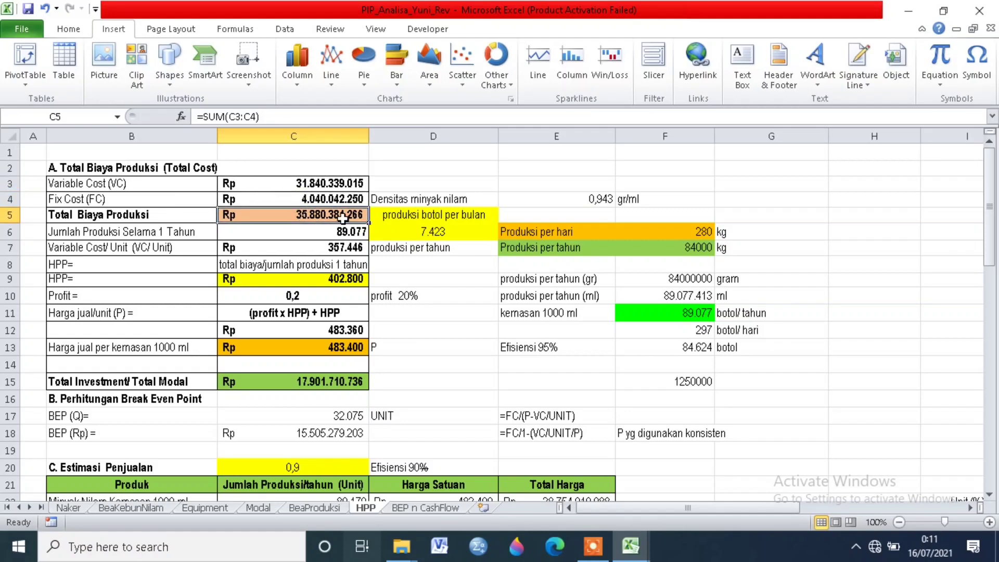
Step: Trace Jumlah Produksi Selama 1 Tahun through the yearly kg production, oil density, ml conversion and 1000 ml bottle formulas
click(126, 232)
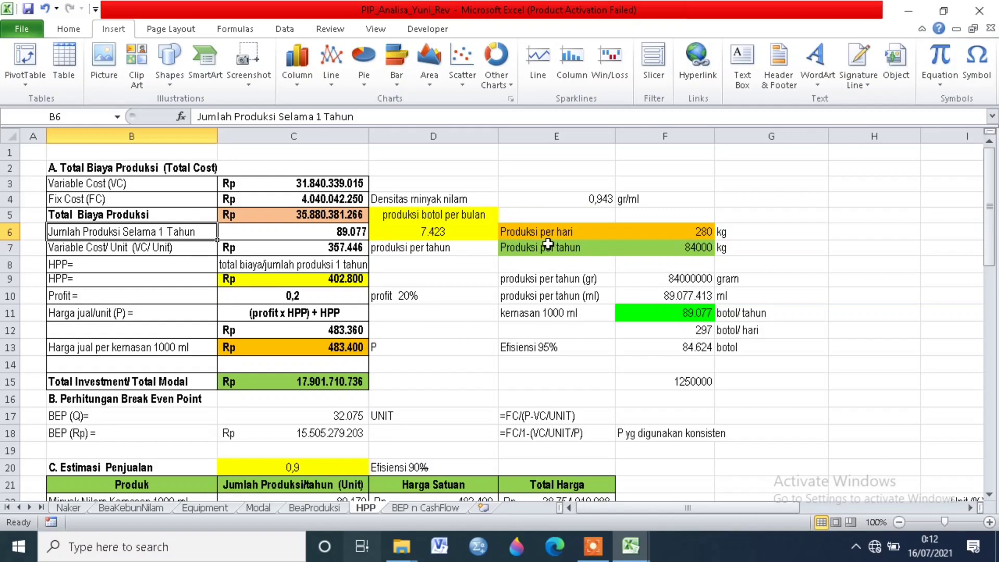
click(676, 250)
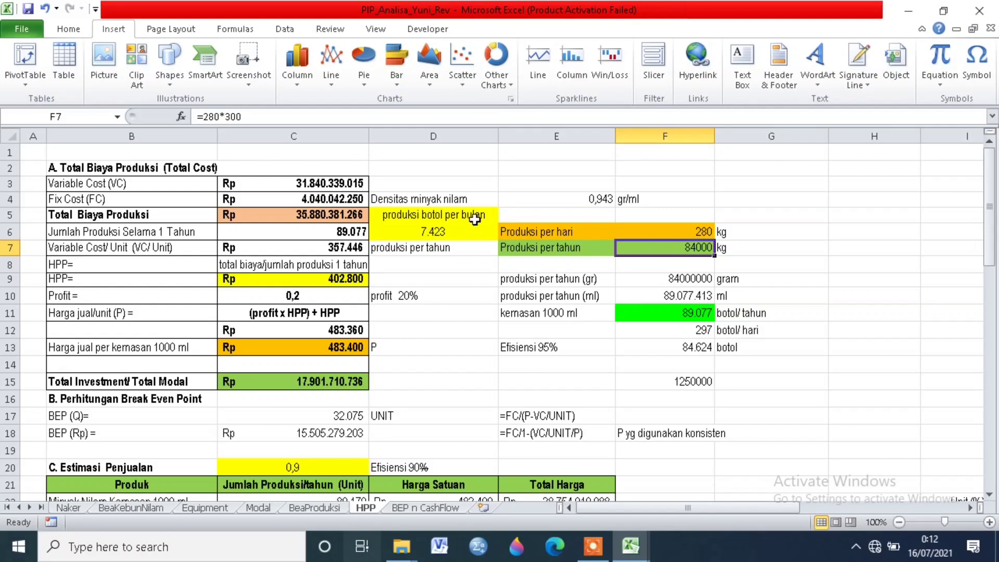
click(474, 203)
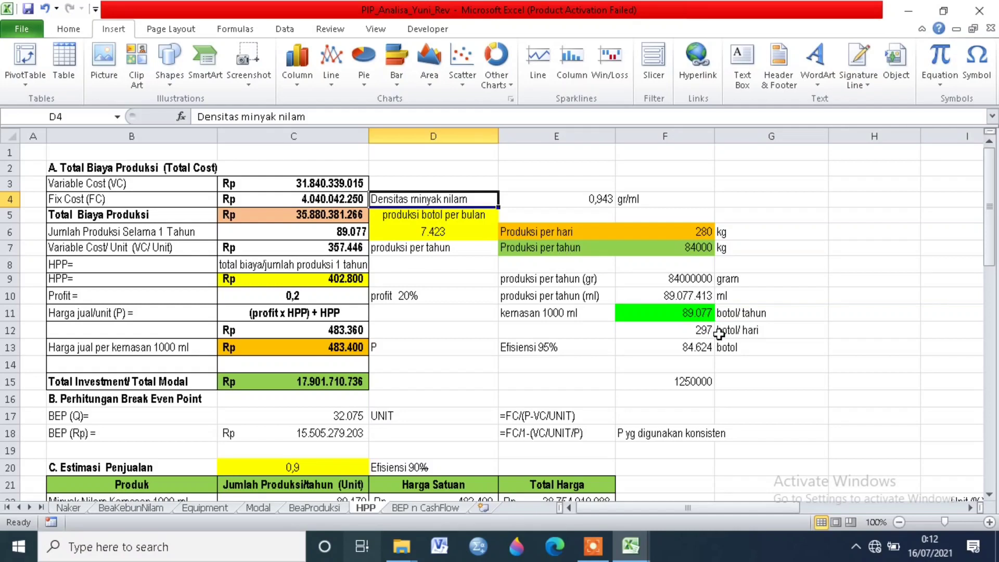
click(685, 294)
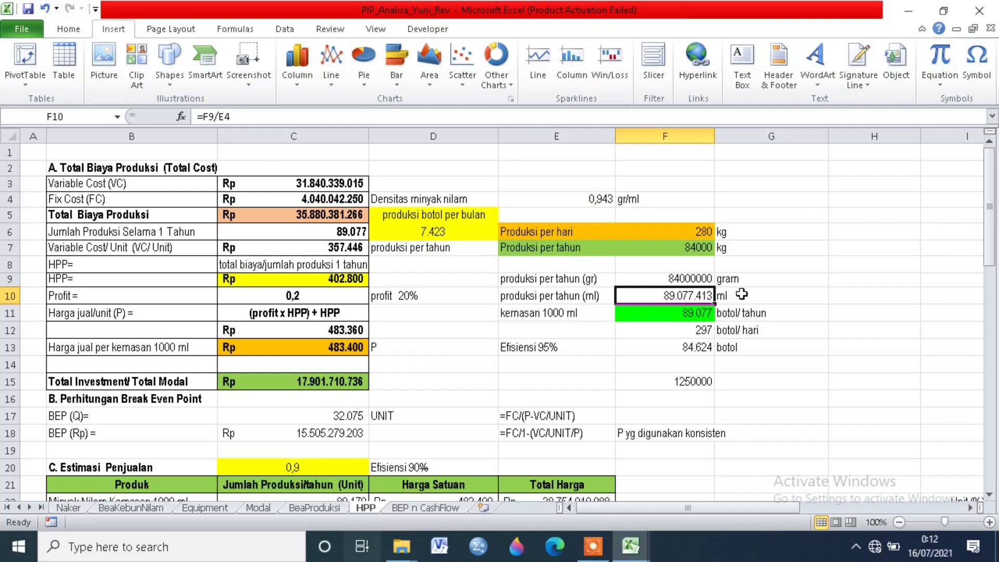
click(764, 296)
click(572, 313)
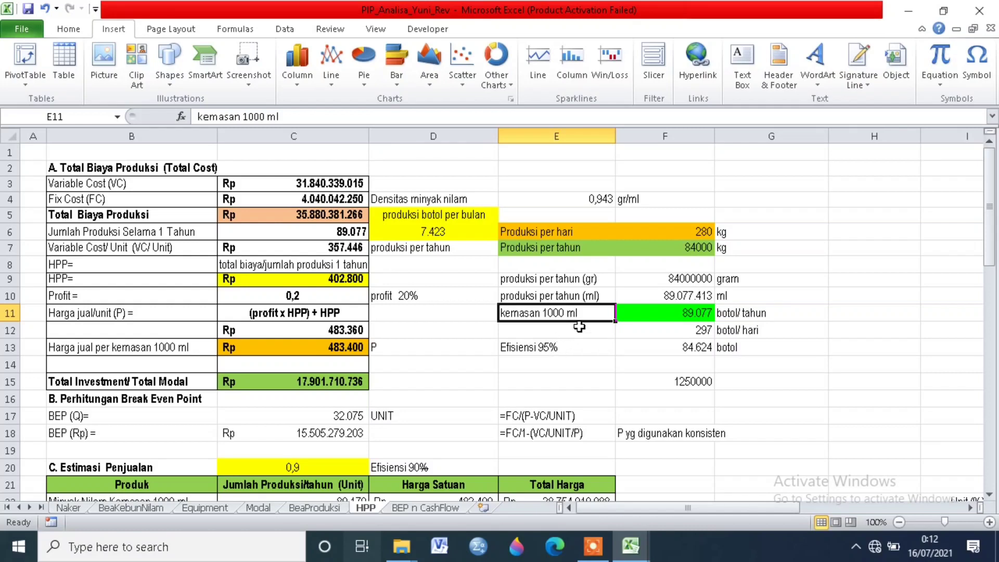
click(657, 312)
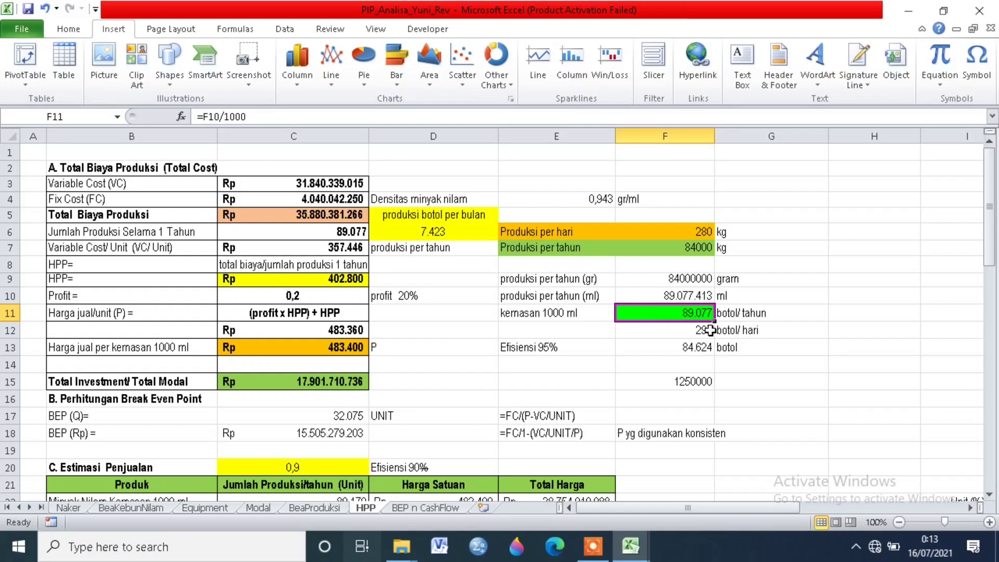
click(331, 226)
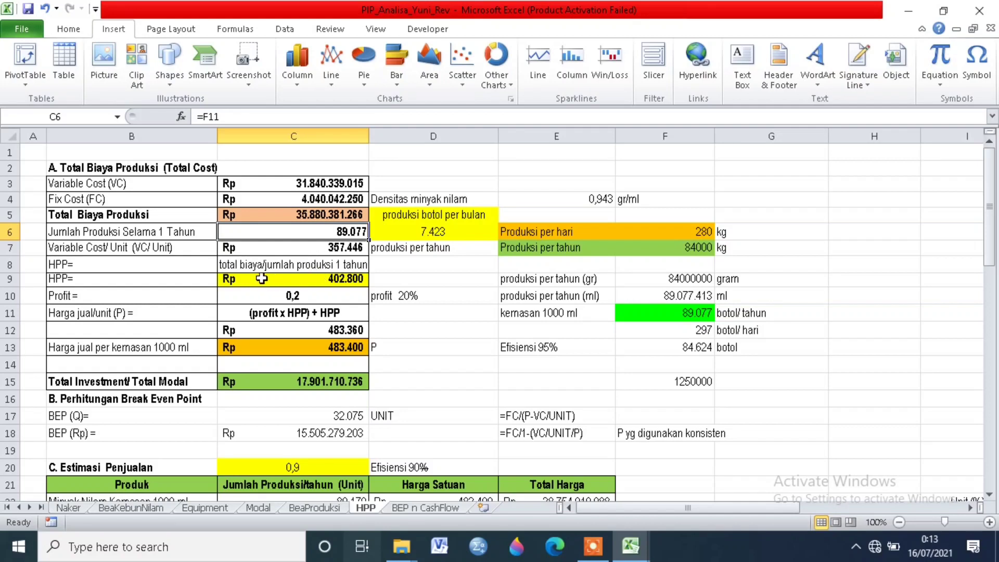
Step: Examine the Variable Cost/Unit formula and the HPP formula that divides total cost by yearly production
click(195, 252)
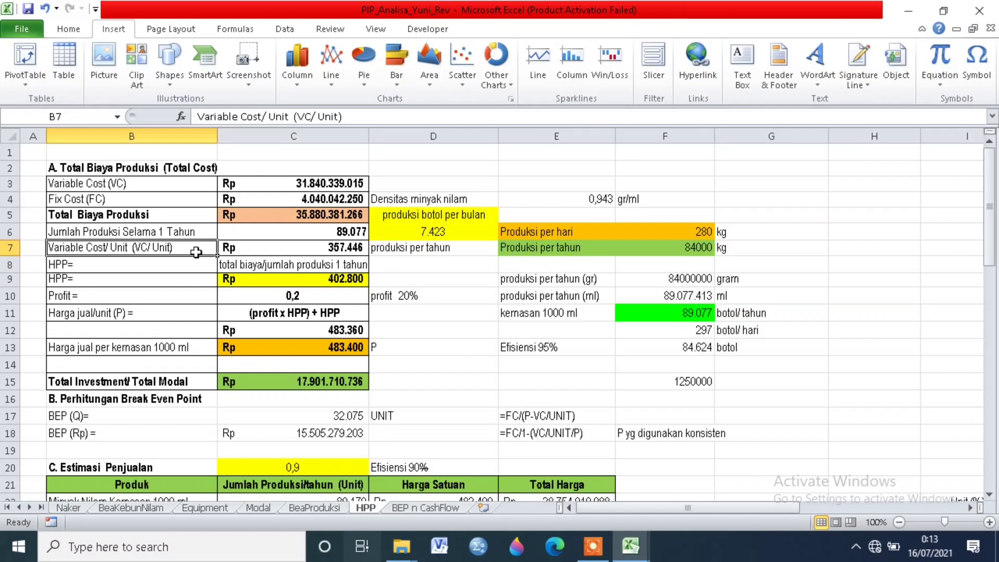
click(268, 248)
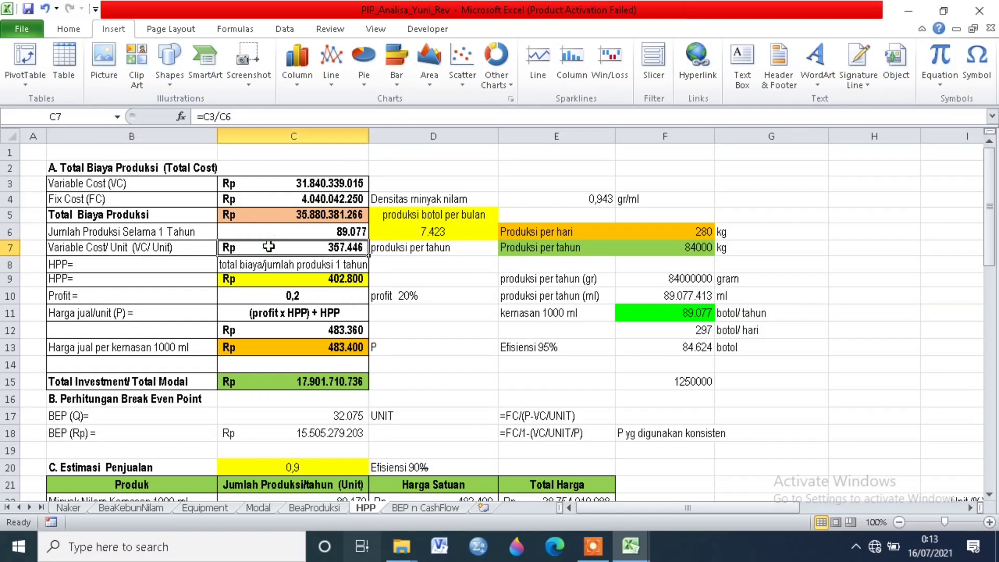
click(303, 266)
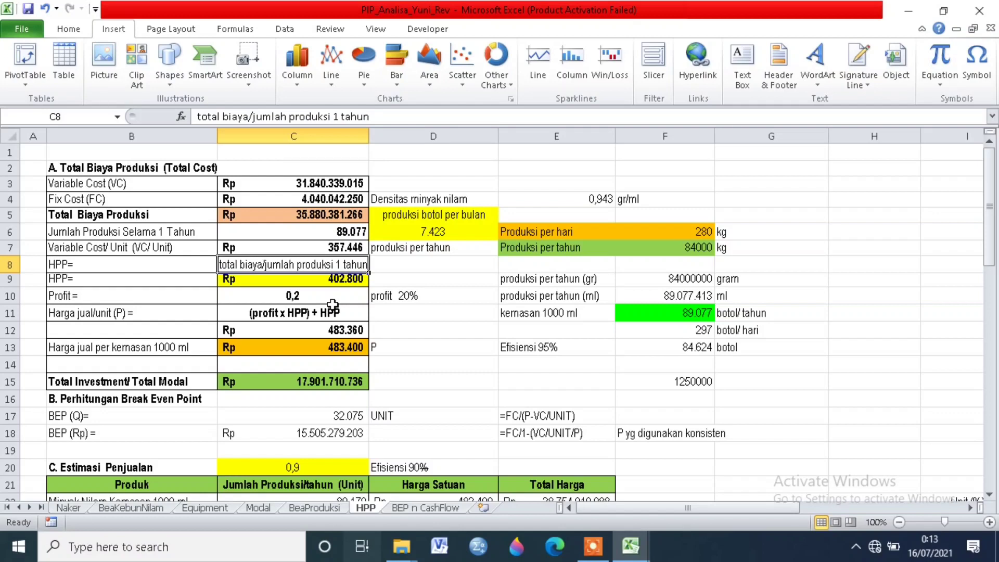
click(310, 279)
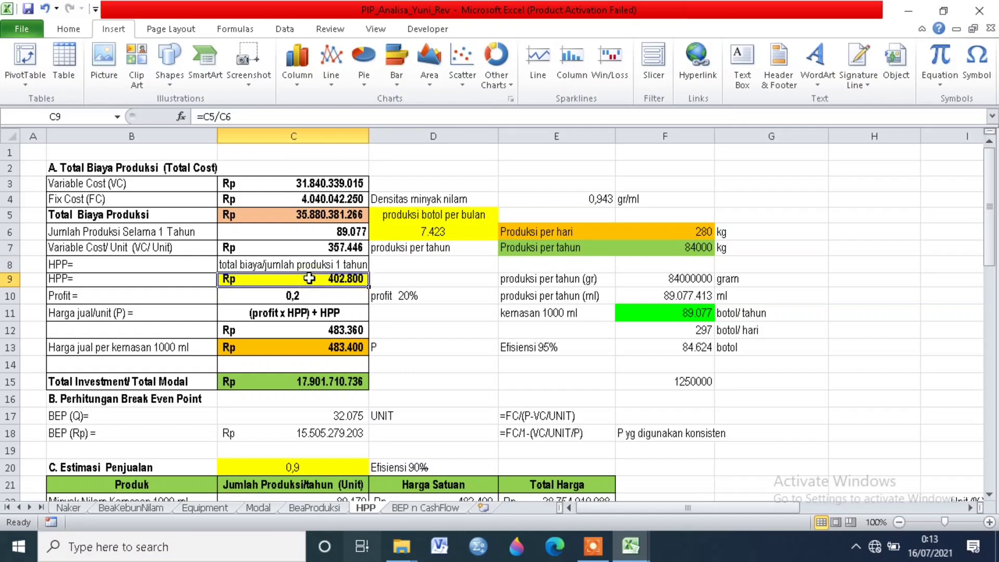
click(218, 117)
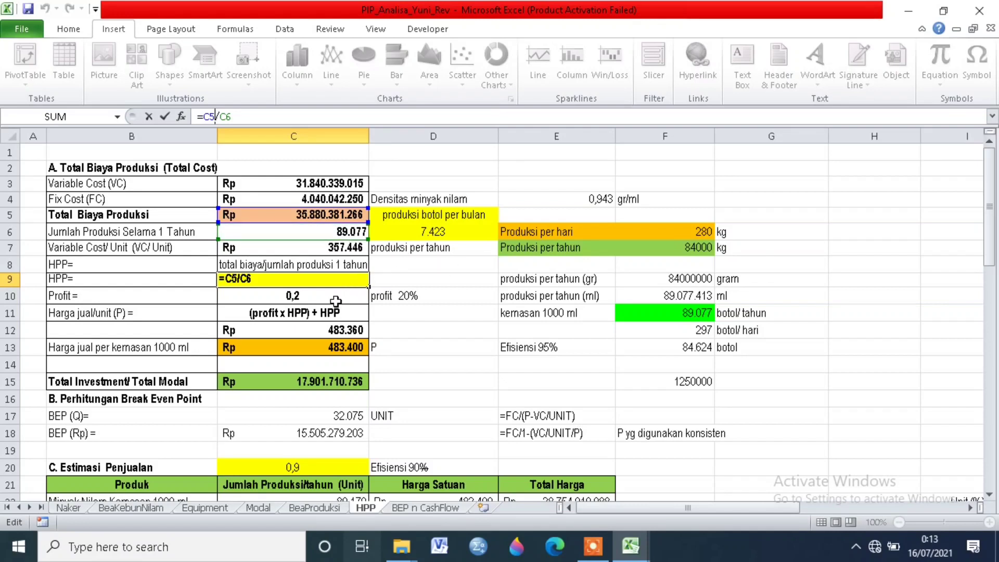
key(Return)
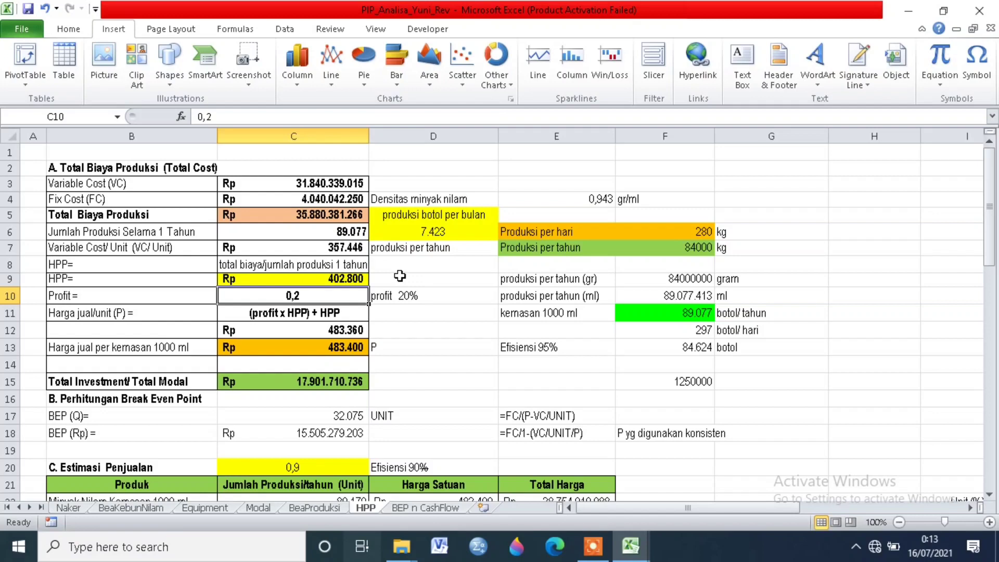
Step: Review the profit percentage and check how the Harga jual/unit (P) formula combines profit with HPP
click(452, 293)
click(148, 315)
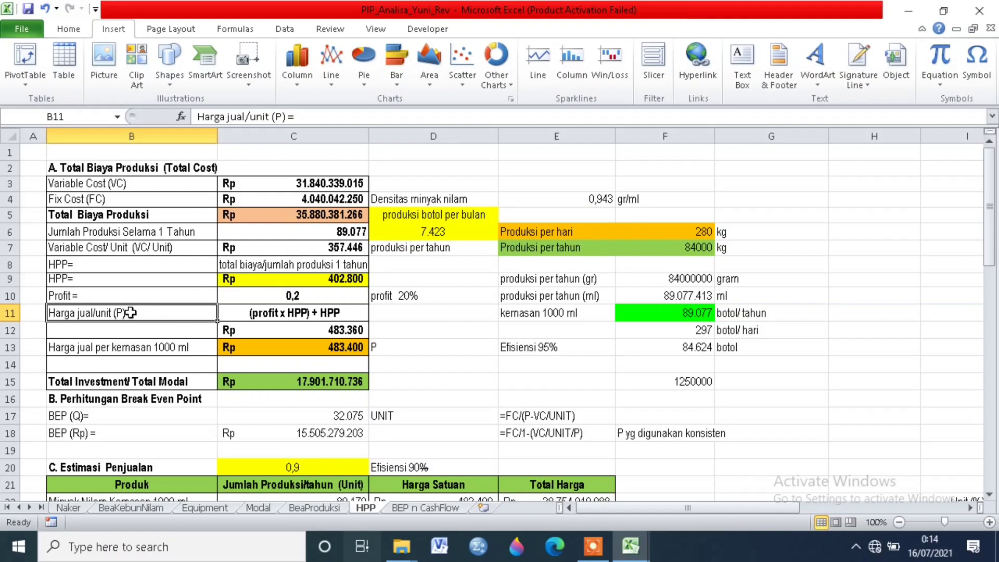
click(256, 316)
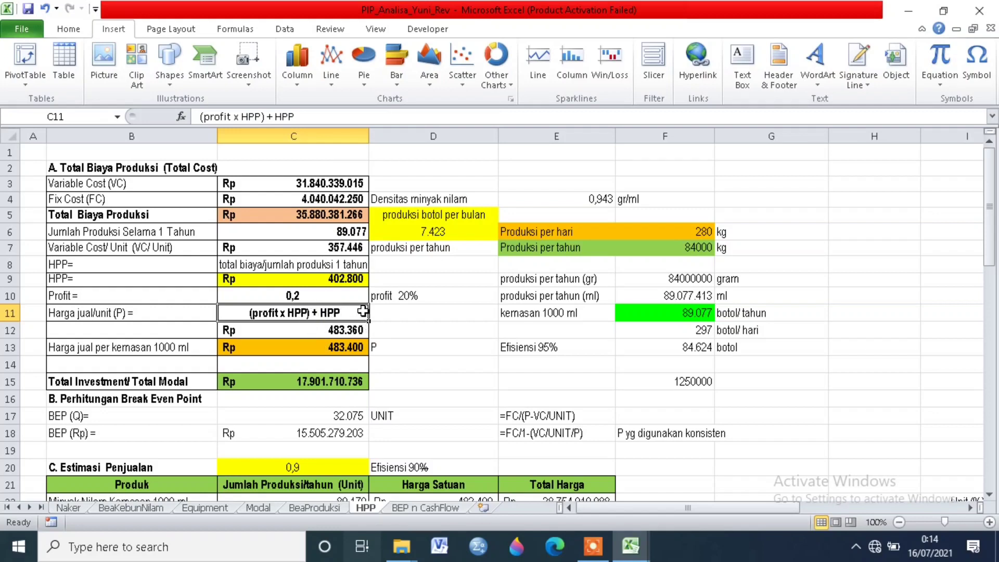
click(349, 333)
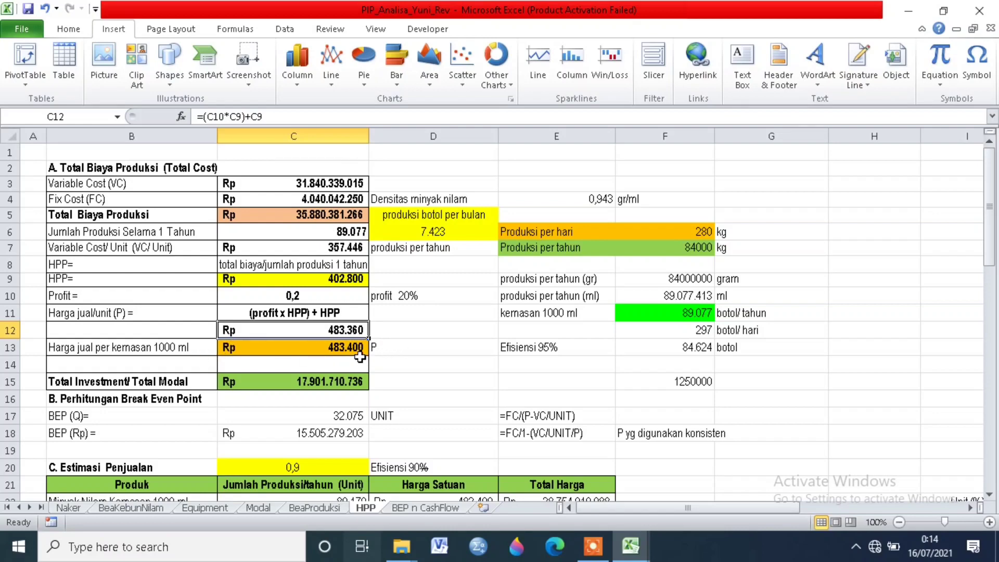
Step: Trace the source reference of the Total Investment/ Total Modal amount
scroll(356, 358, down, 1)
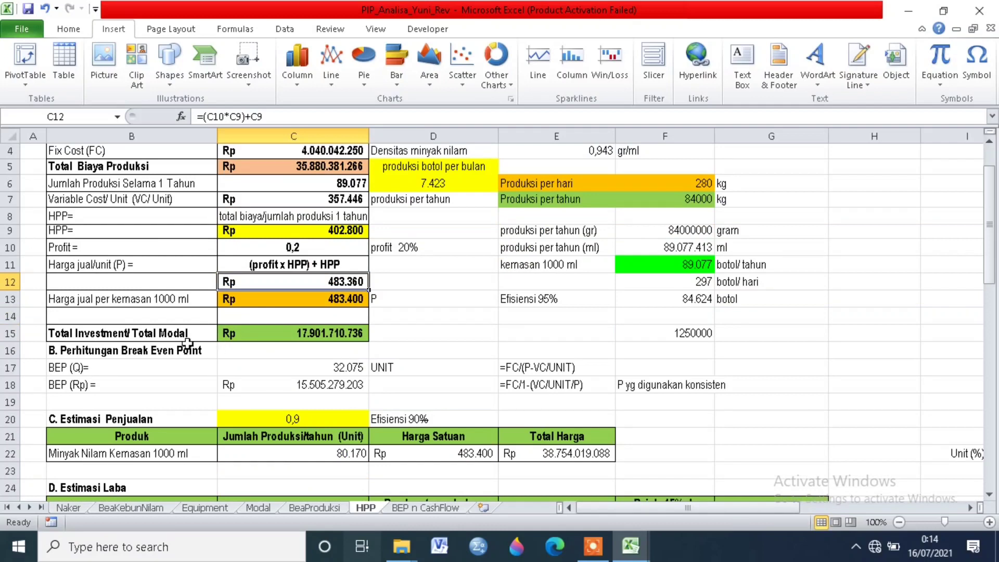
click(175, 333)
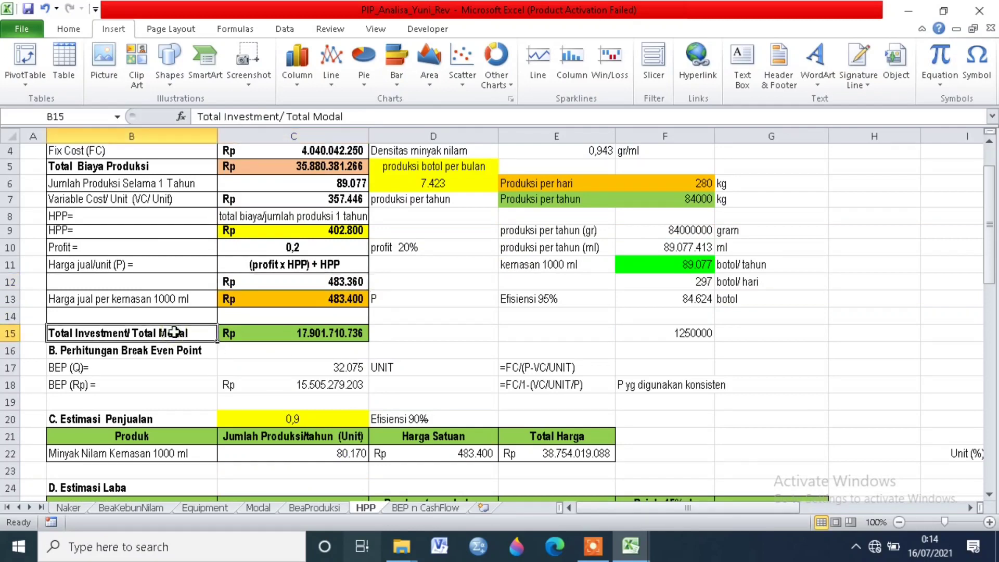
click(272, 333)
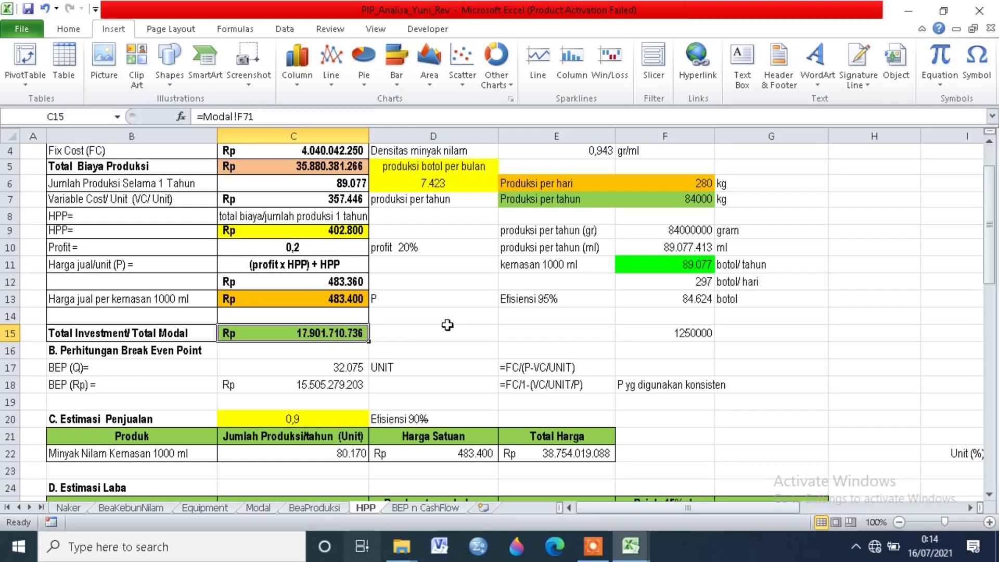
Step: Compare the BEP (Q) cell formula with its written FC, P and VC/UNIT expression and the cost inputs above
scroll(448, 325, down, 1)
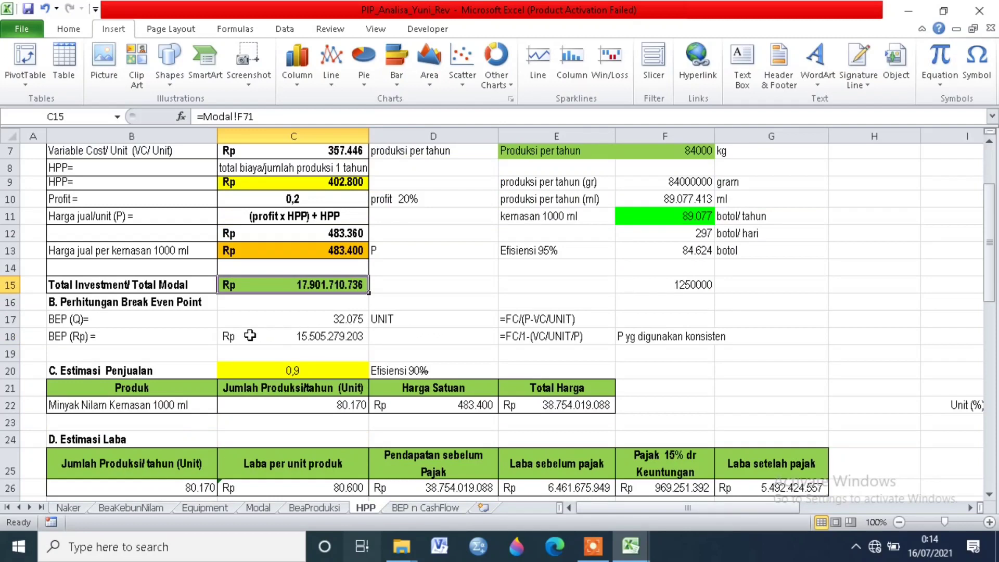
click(180, 319)
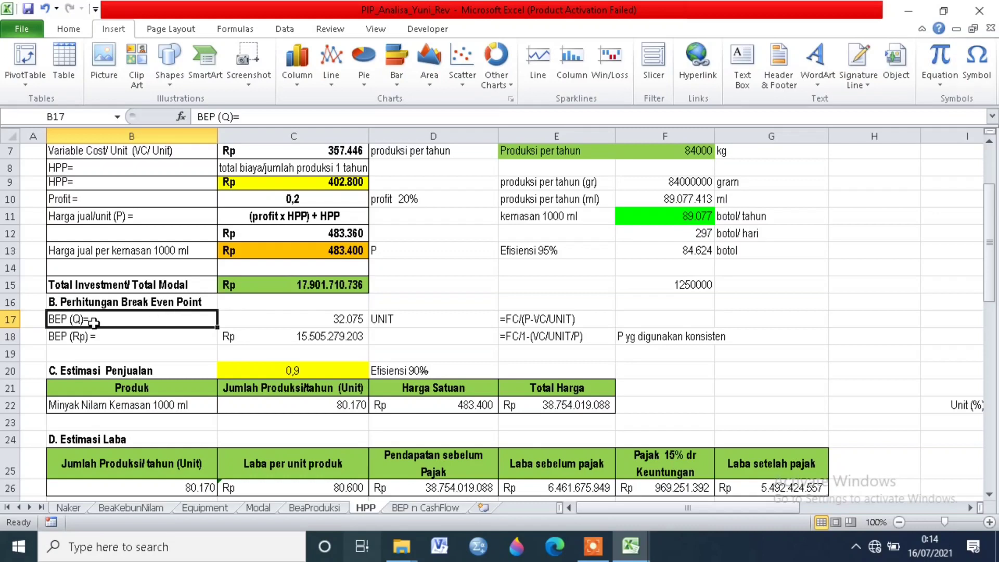
click(280, 315)
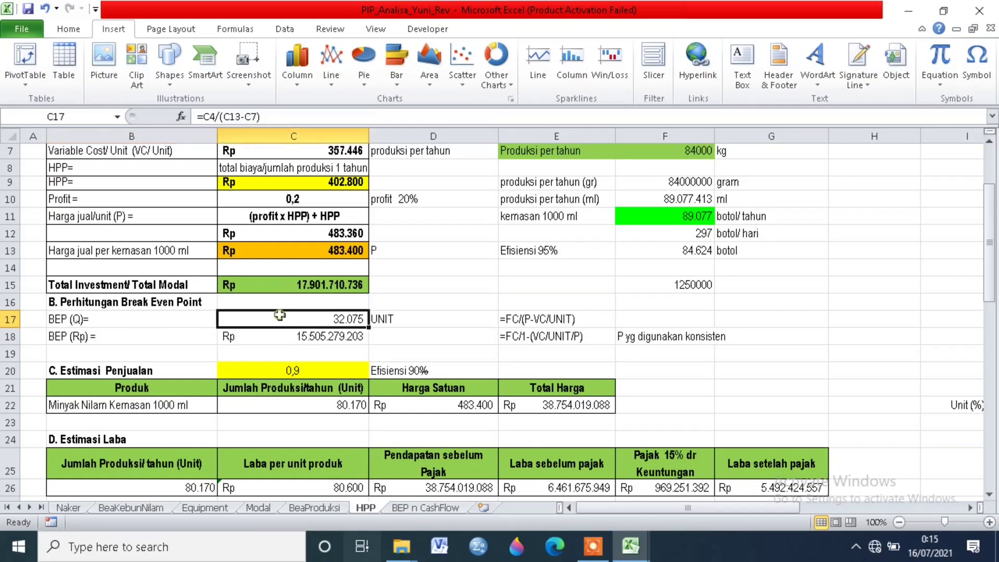
click(541, 319)
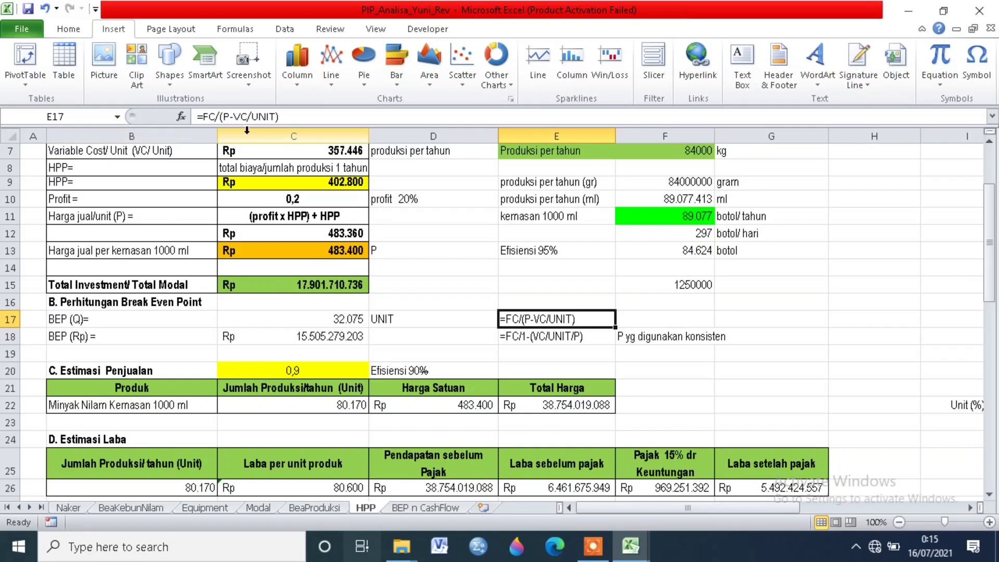
scroll(204, 244, up, 1)
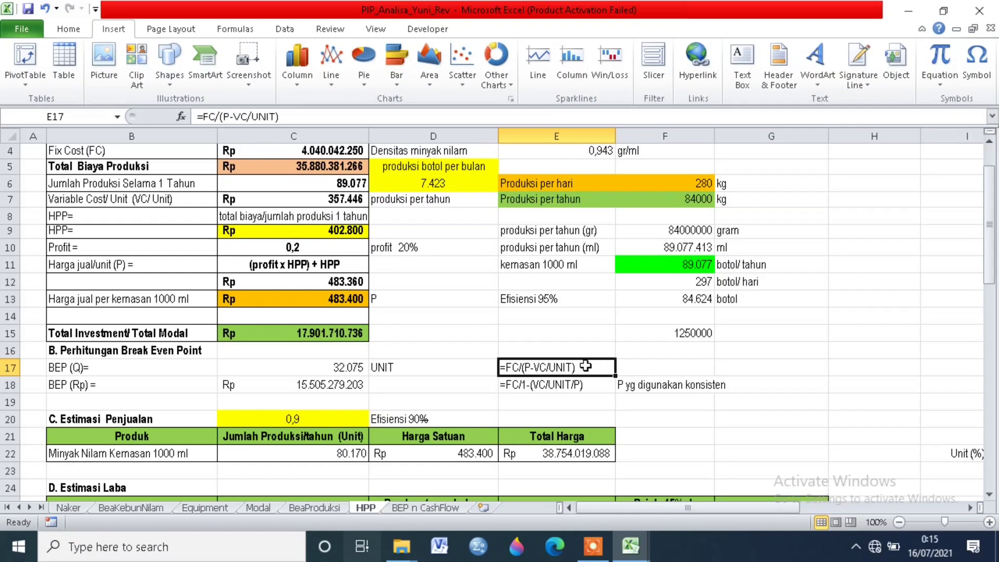
Step: Compare the BEP (Rp) cell formula with its written FC, VC/UNIT and P expression
click(545, 384)
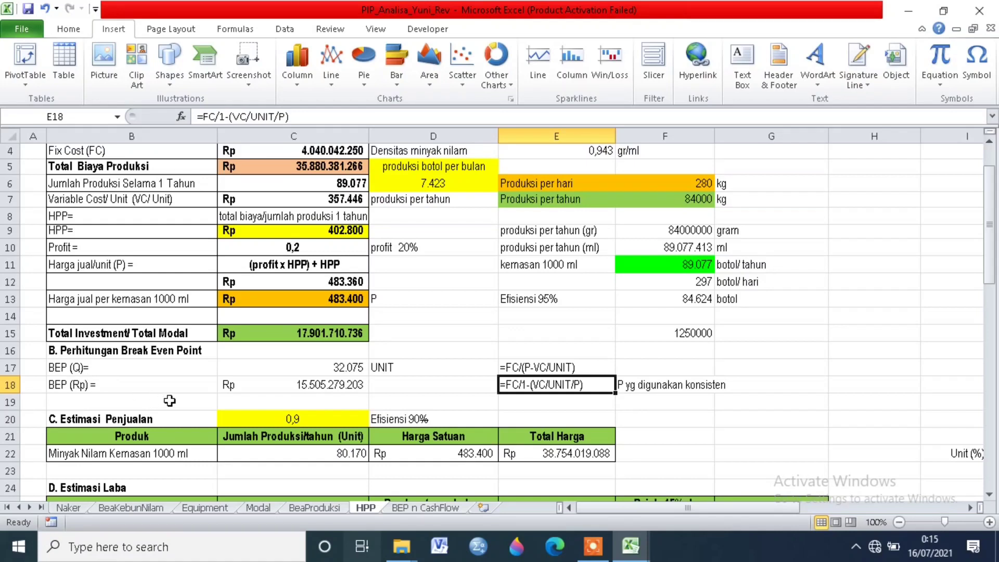
click(277, 386)
click(541, 385)
click(319, 381)
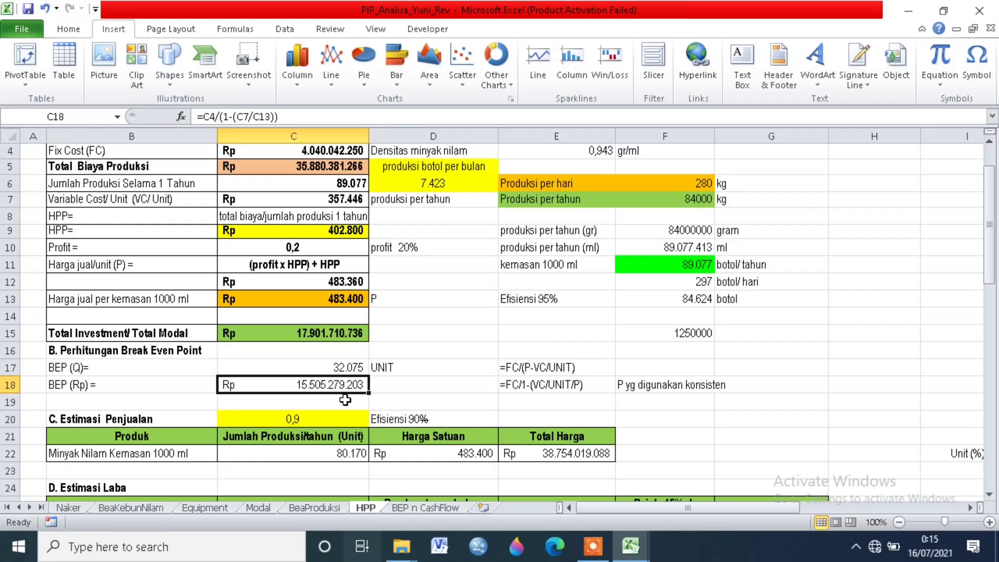
Step: Examine the Estimasi Penjualan section's efficiency factor and the formulas for Jumlah Produksi/tahun and Harga Satuan
scroll(445, 376, down, 1)
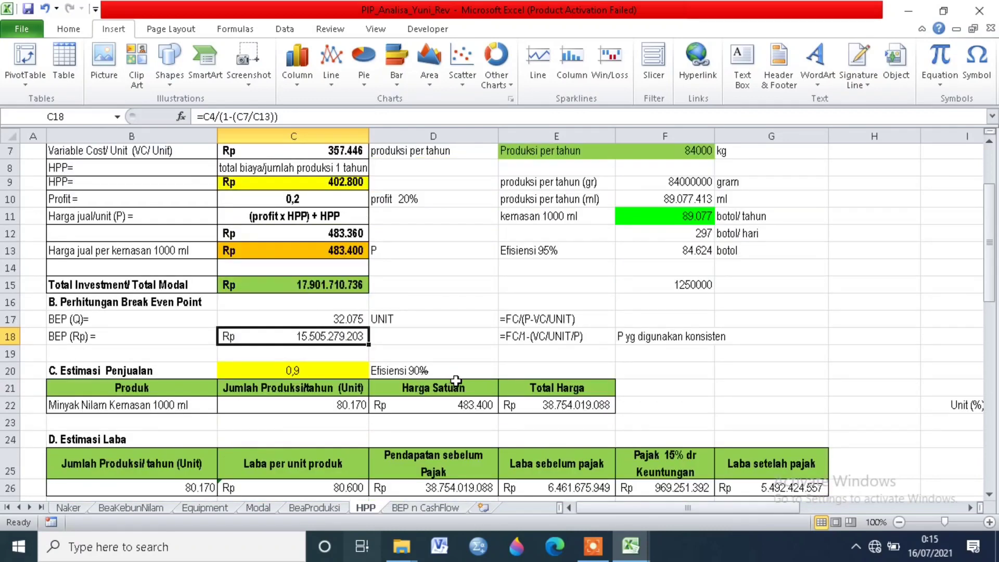
click(444, 398)
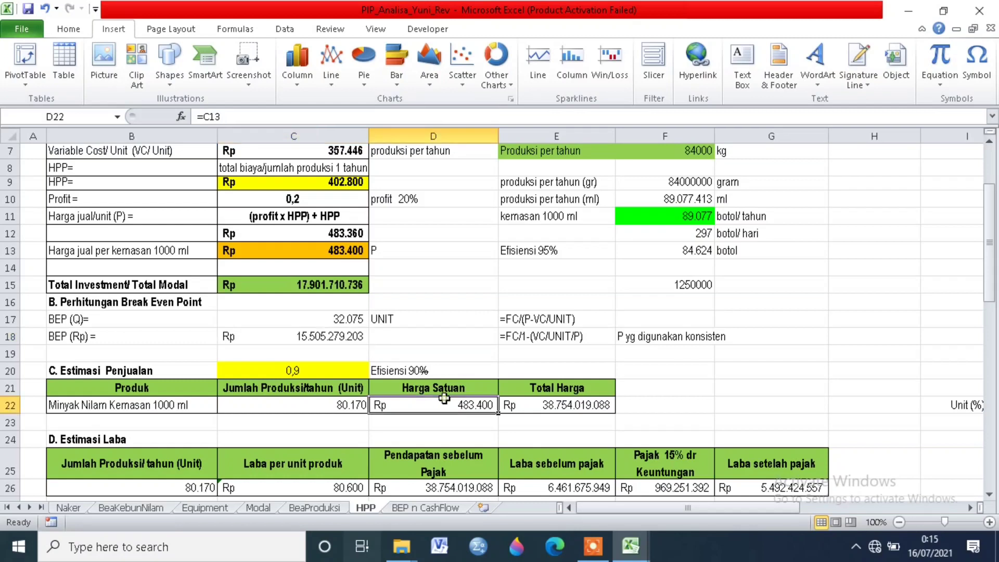
click(166, 369)
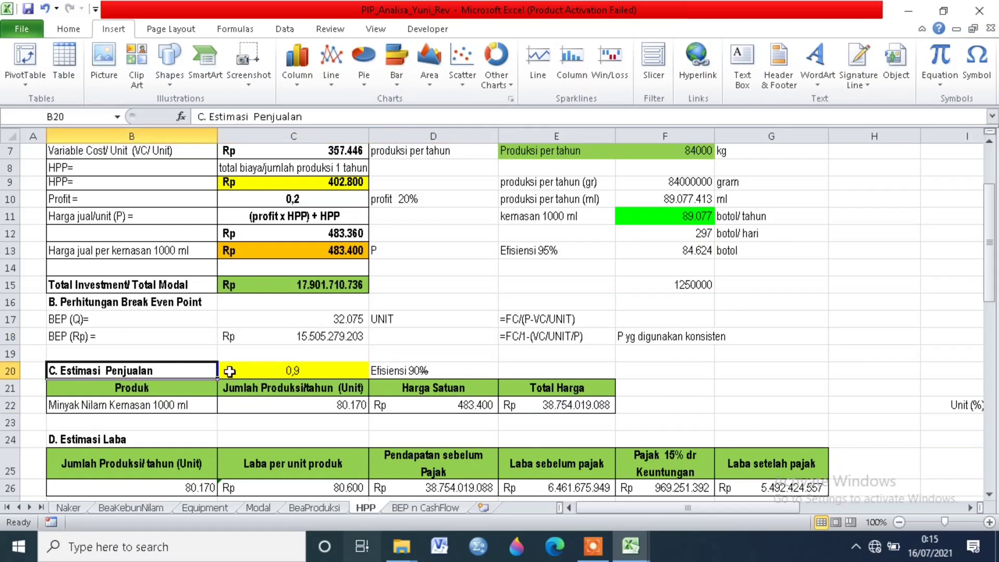
click(350, 373)
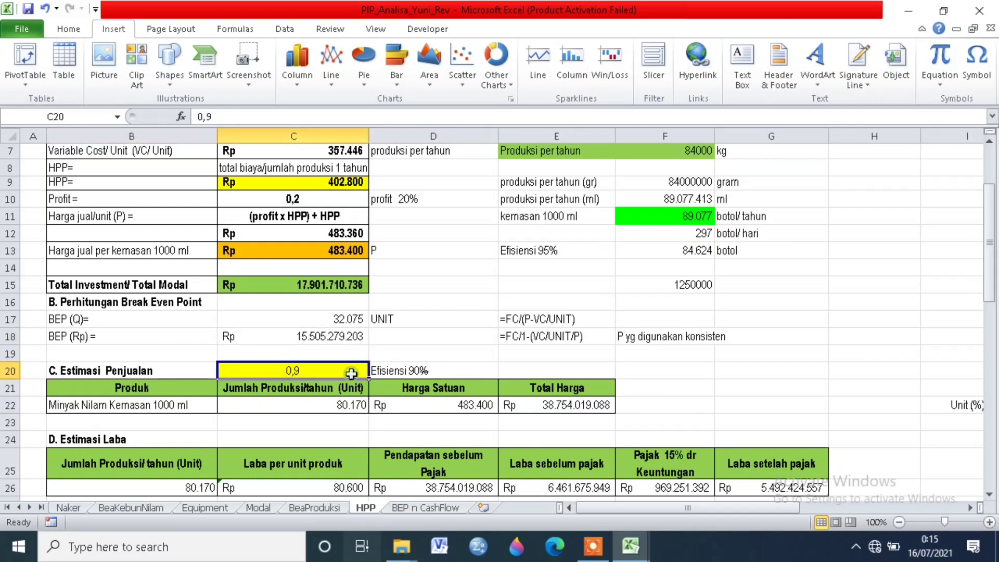
click(422, 371)
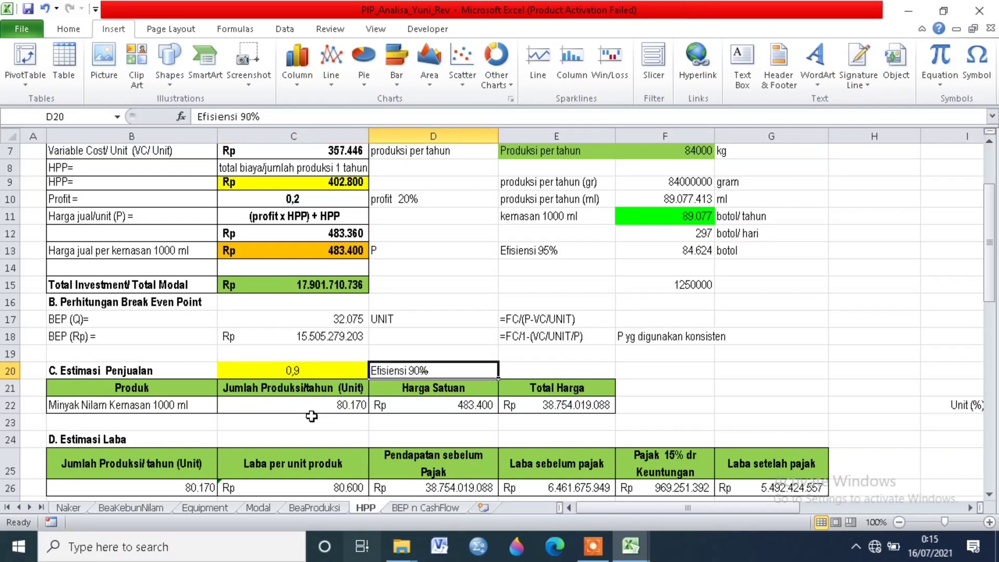
click(338, 403)
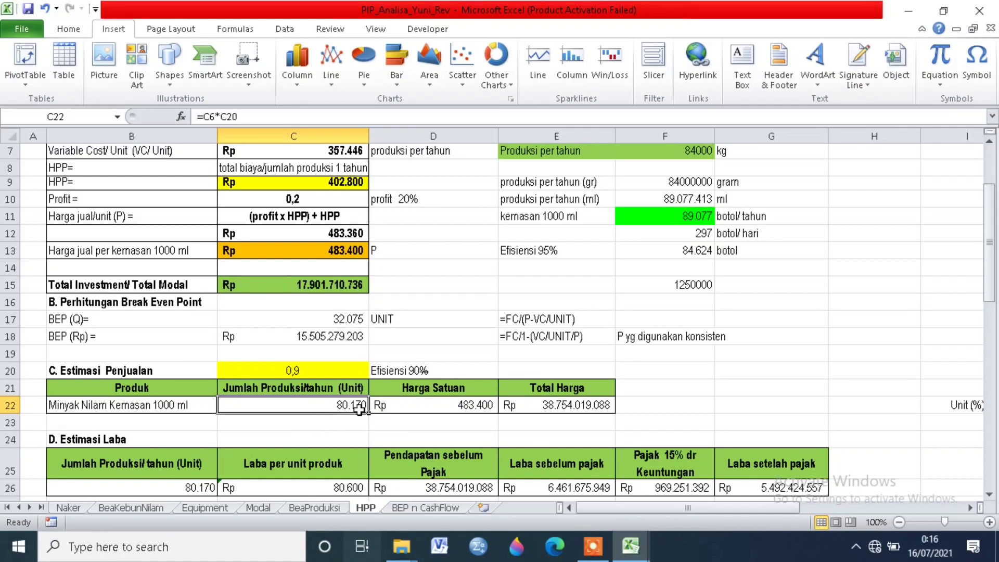
click(419, 406)
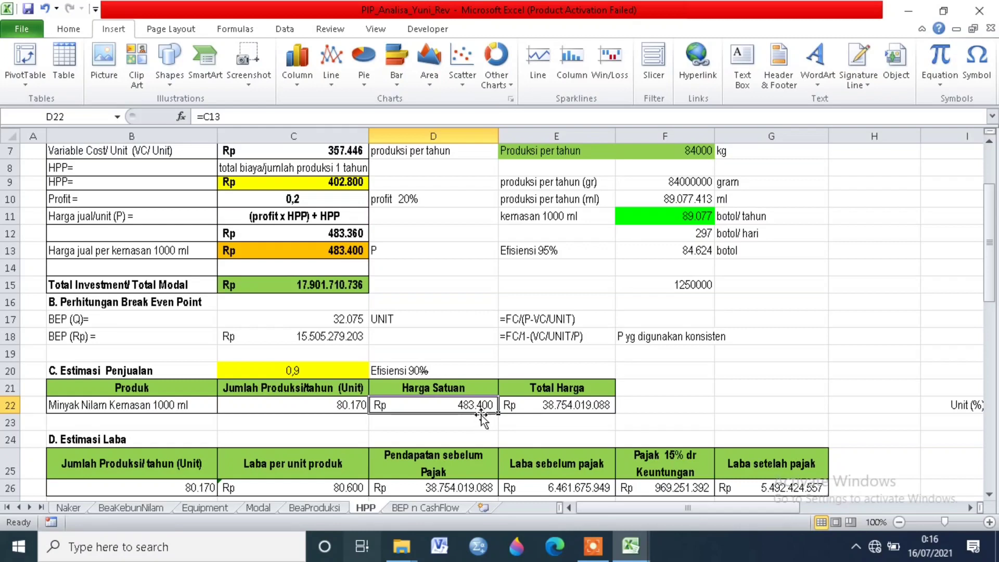
Step: Compare the Harga Satuan reference with the selling price rows above, and check the Total Harga formula in Estimasi Penjualan
click(357, 234)
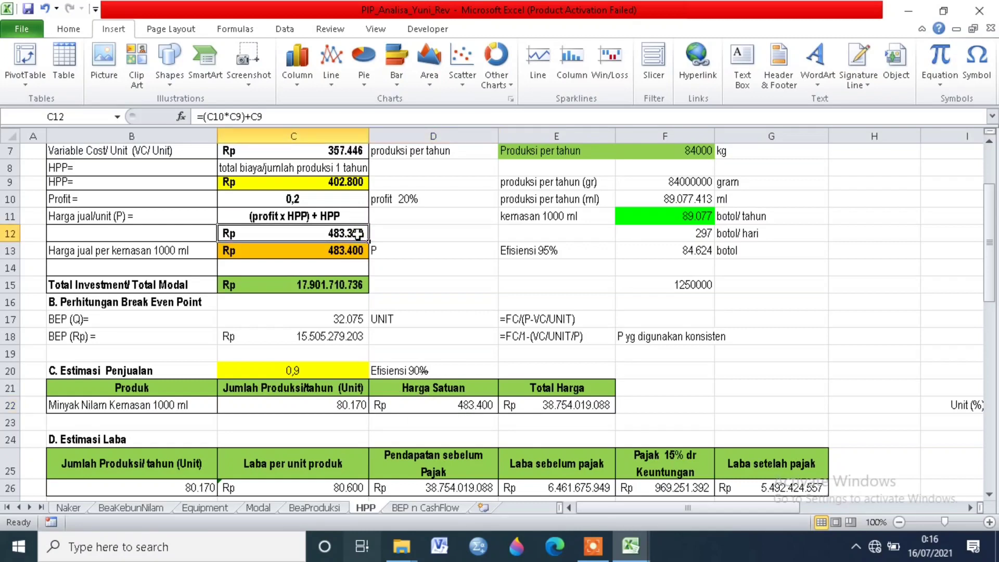
click(490, 404)
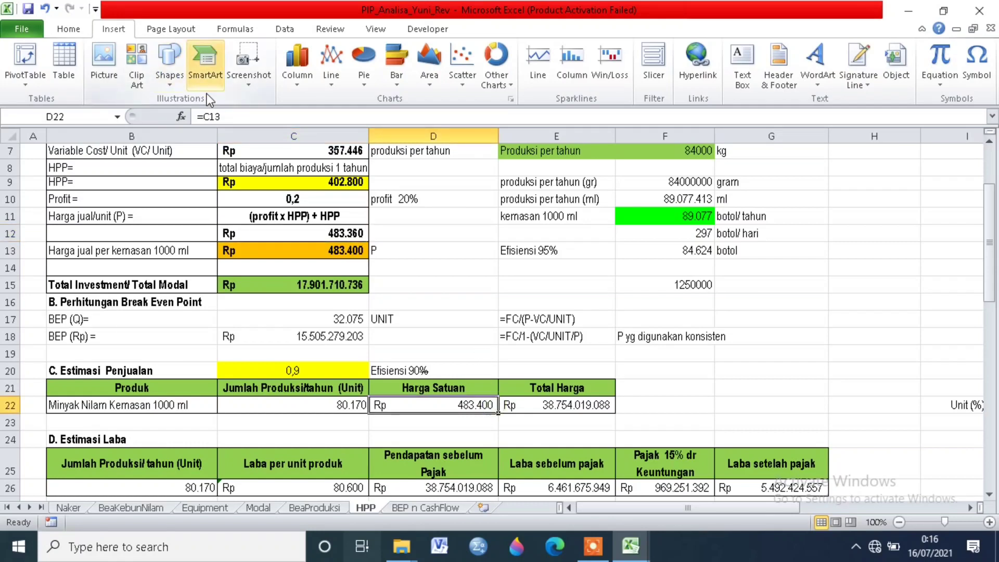
key(F2)
key(Return)
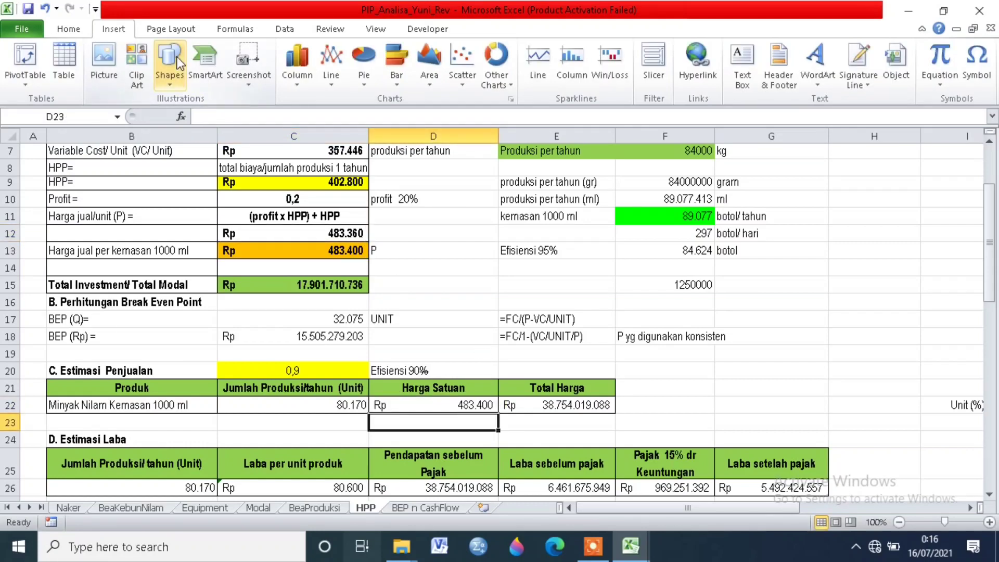
click(573, 397)
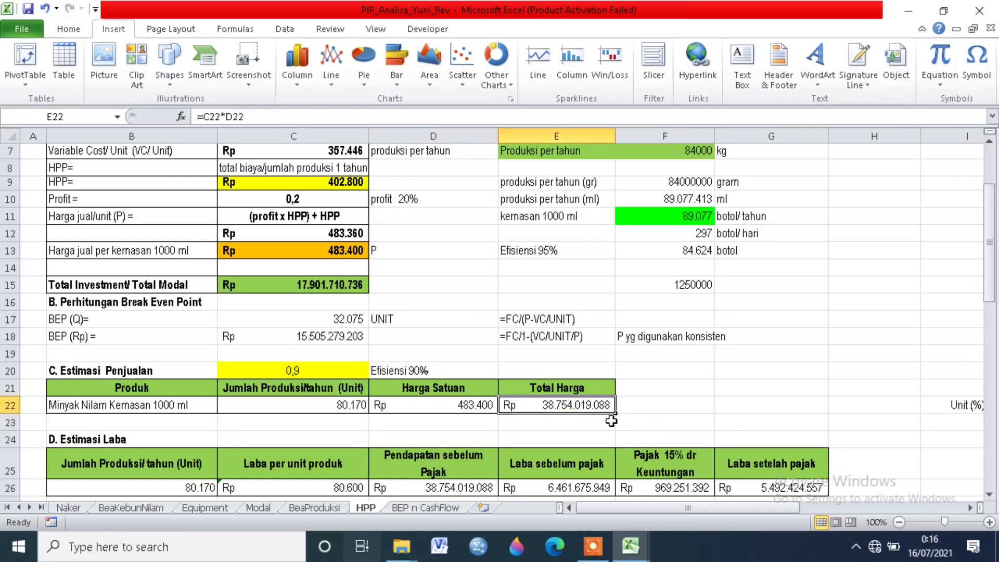
Step: Check the formulas for Jumlah Produksi/tahun and Laba per unit produk in the Estimasi Laba table
scroll(616, 394, down, 1)
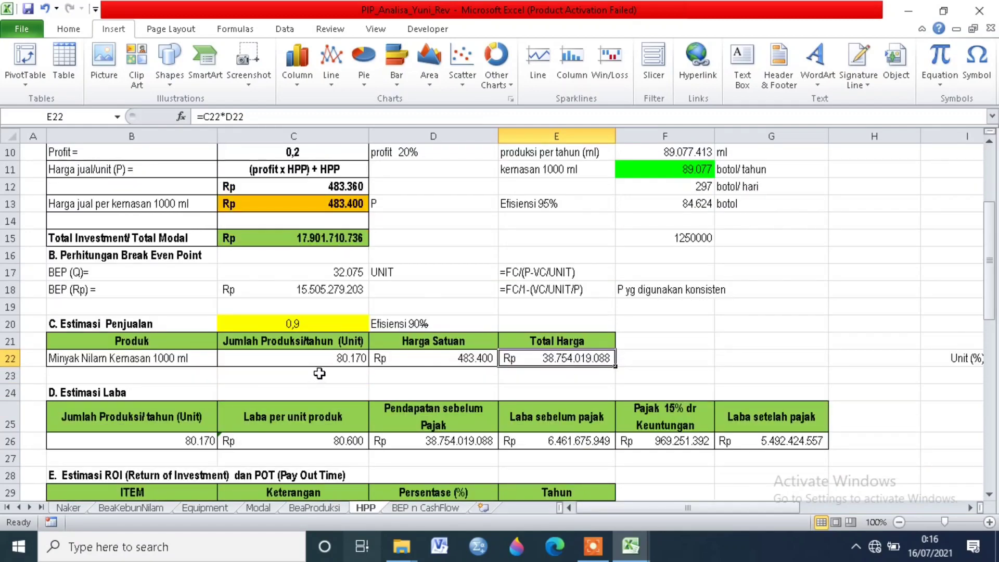
scroll(307, 385, down, 1)
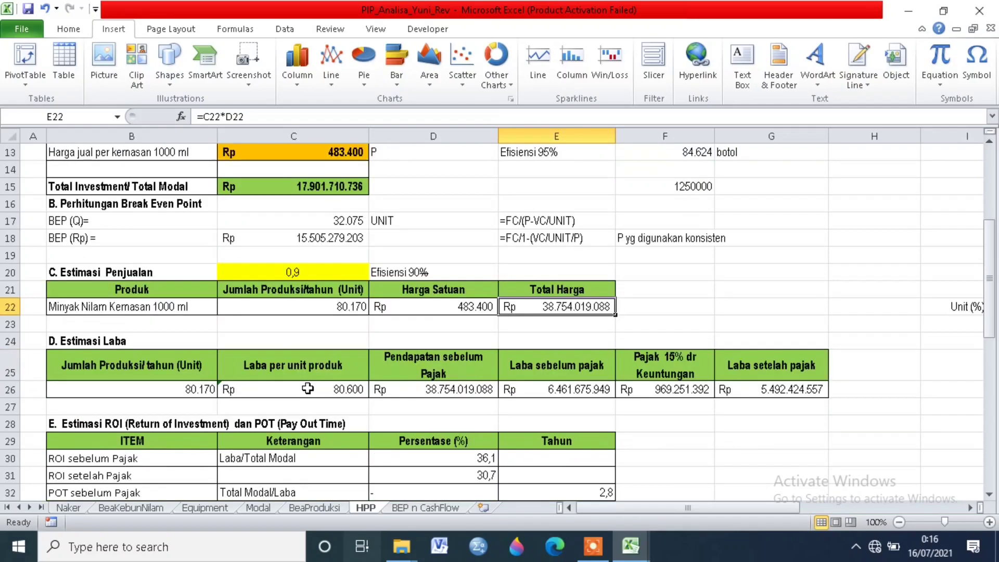
click(169, 385)
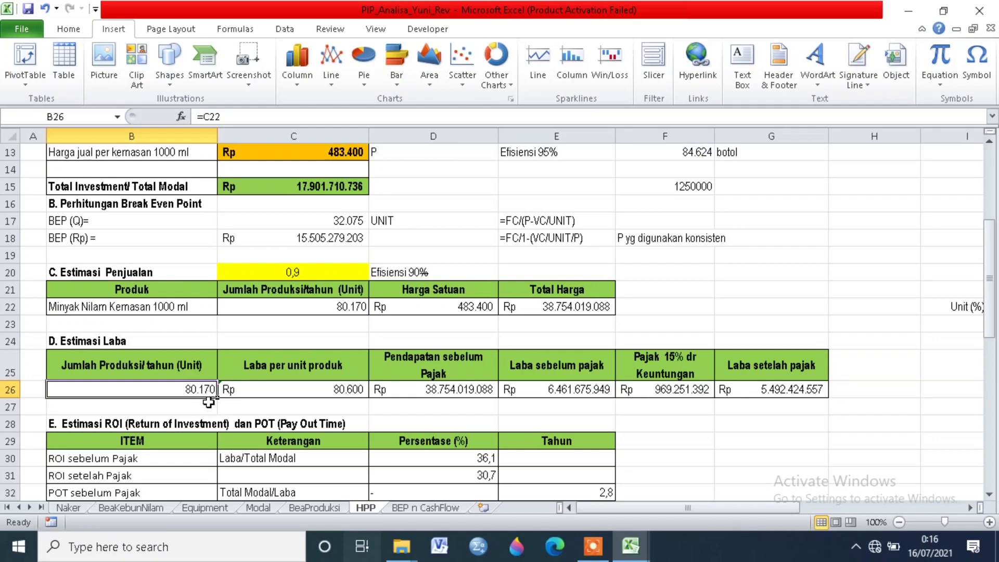
click(268, 387)
click(247, 420)
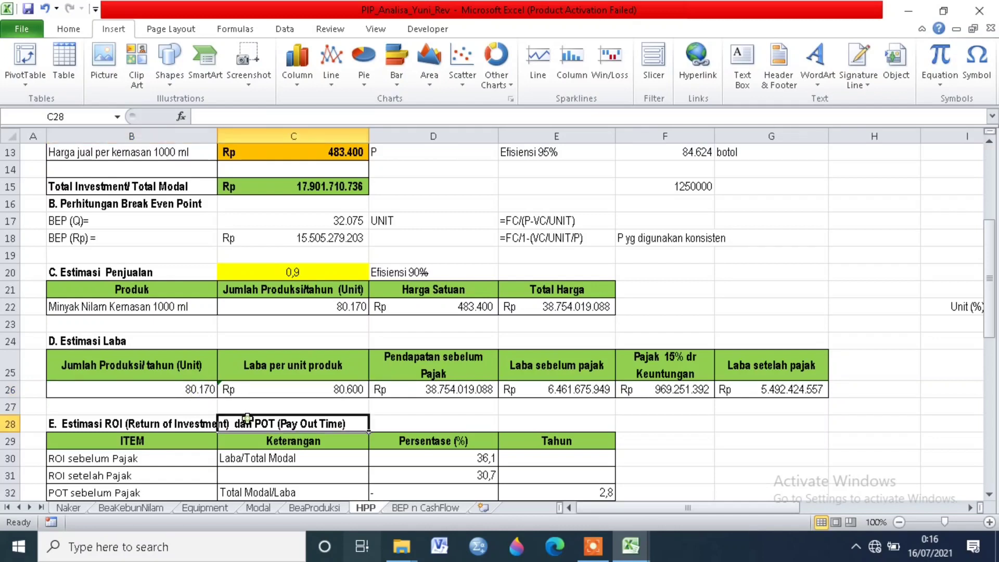
click(273, 393)
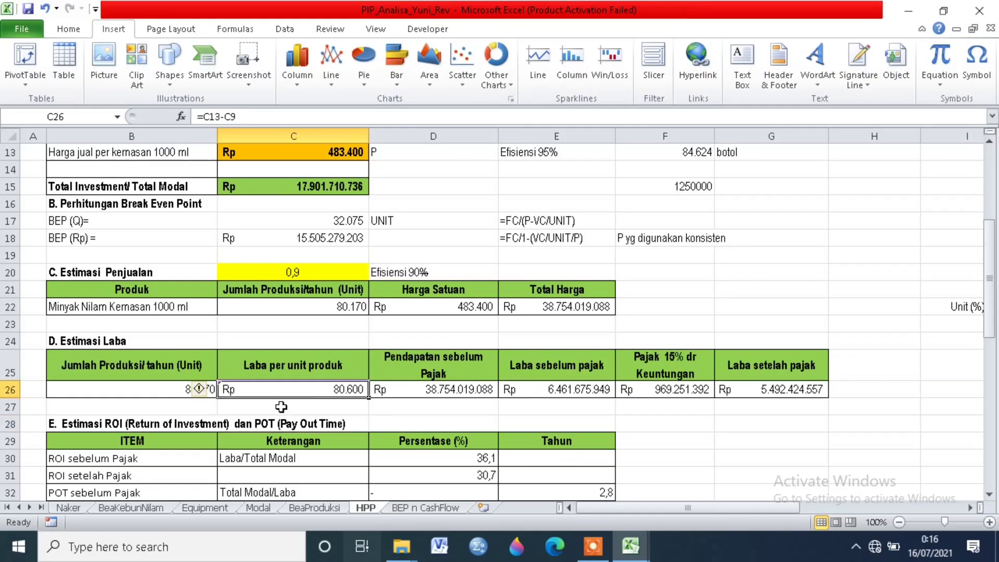
click(280, 407)
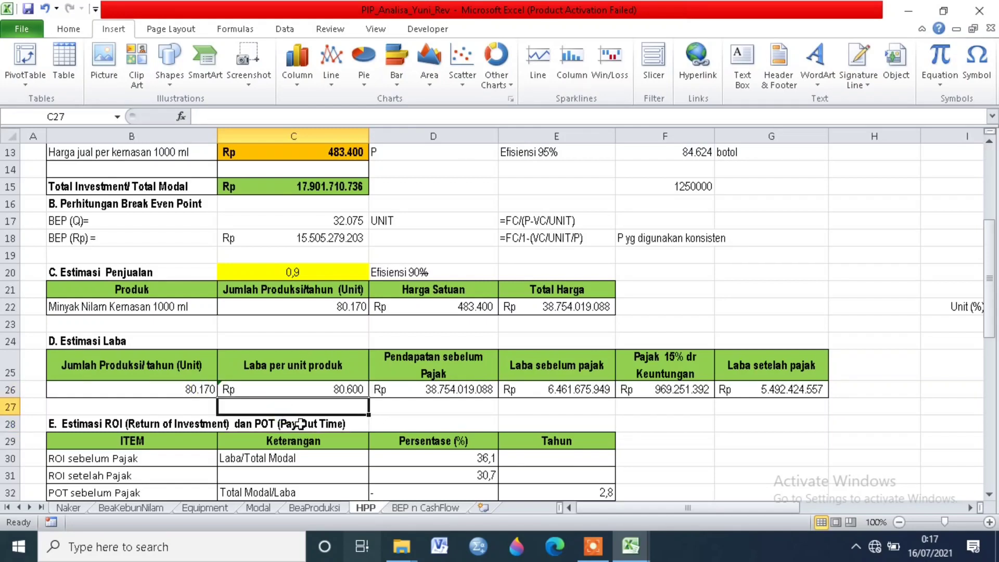
click(329, 393)
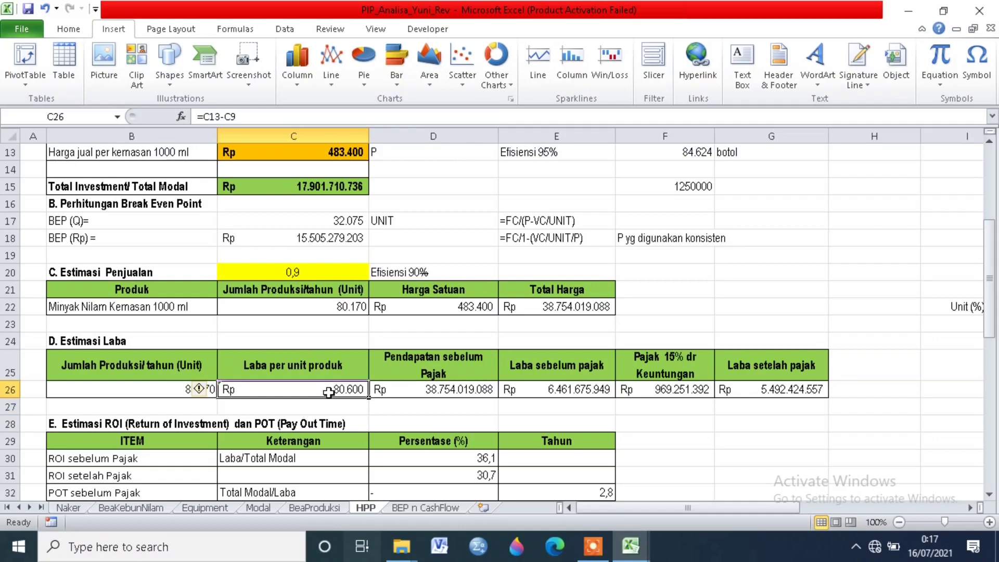
Step: Trace the Laba per unit produk formula back to the Harga jual per kemasan and HPP cells
click(220, 116)
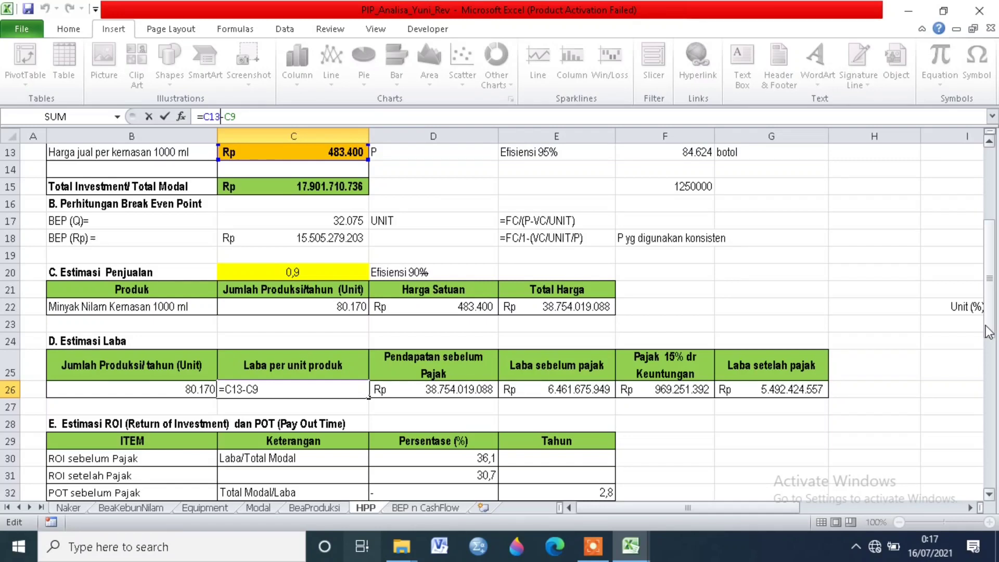
key(Return)
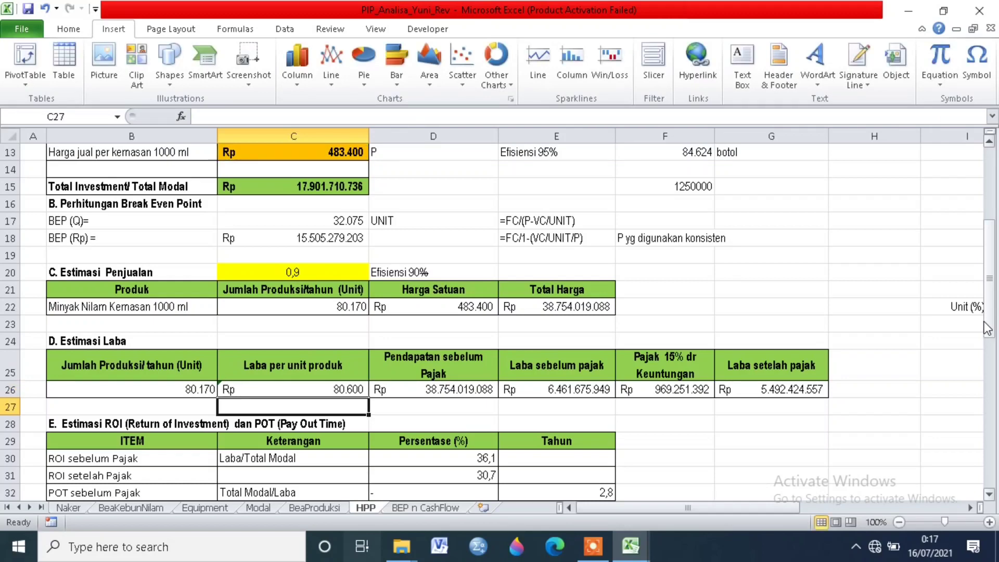
scroll(369, 266, up, 2)
scroll(365, 270, up, 2)
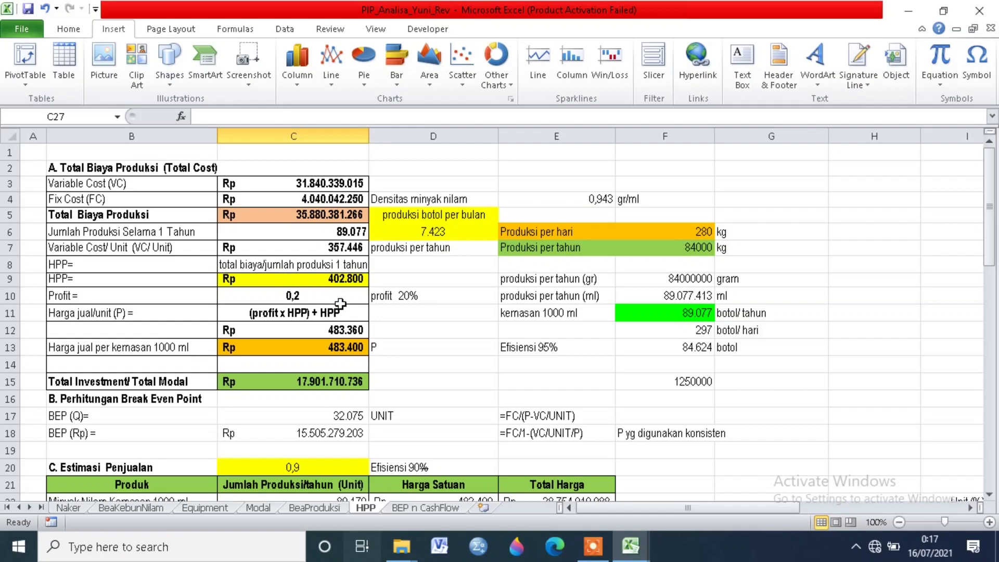
scroll(349, 306, down, 3)
scroll(348, 306, down, 1)
click(338, 389)
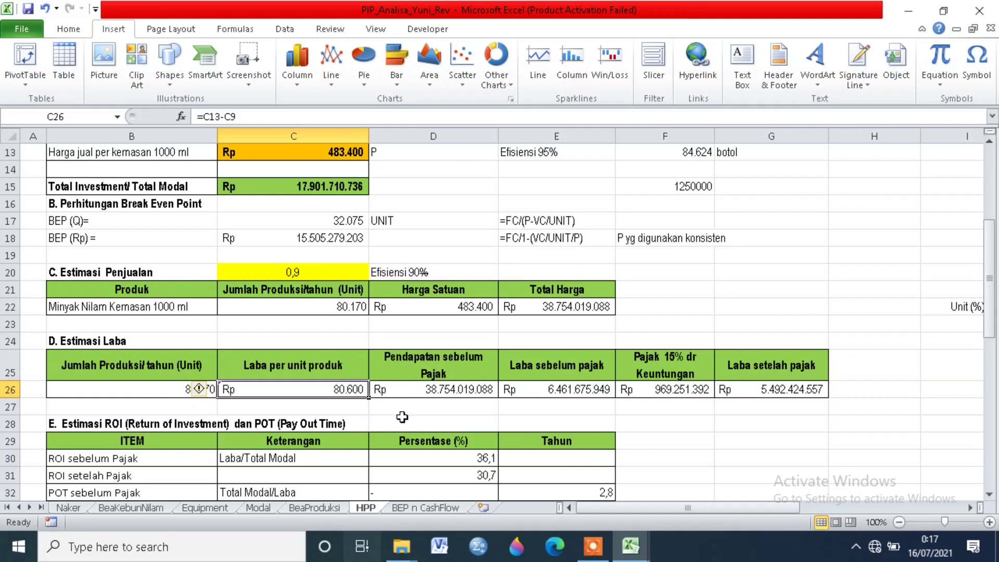
Step: Trace the source reference of Pendapatan sebelum Pajak in the Estimasi Laba table
click(414, 390)
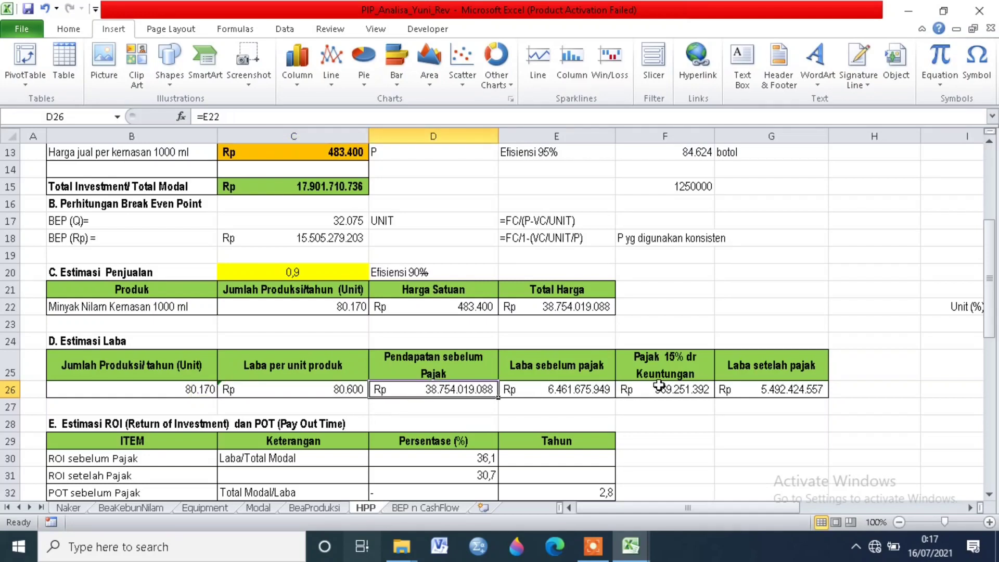
click(701, 390)
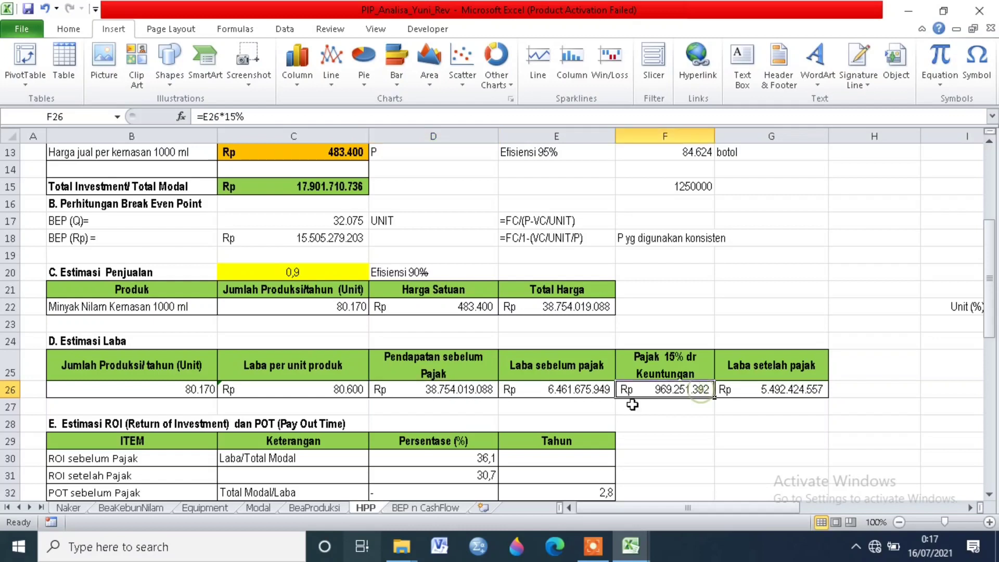
click(450, 387)
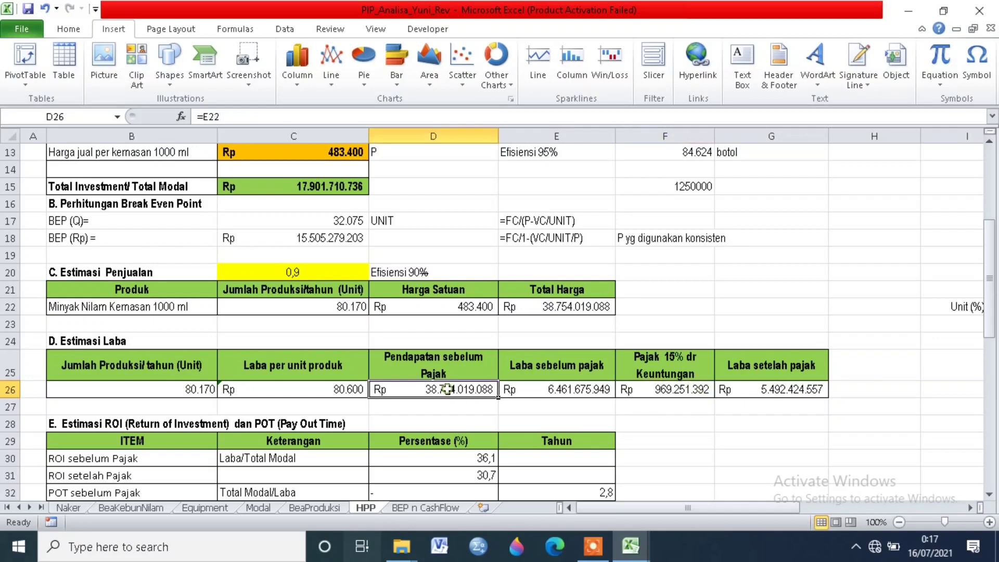
click(209, 116)
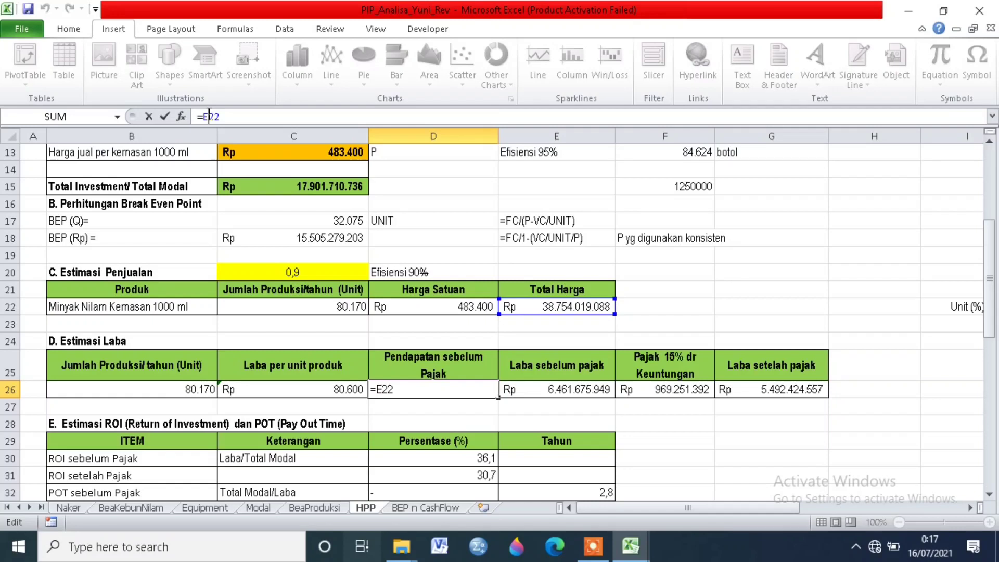
key(Return)
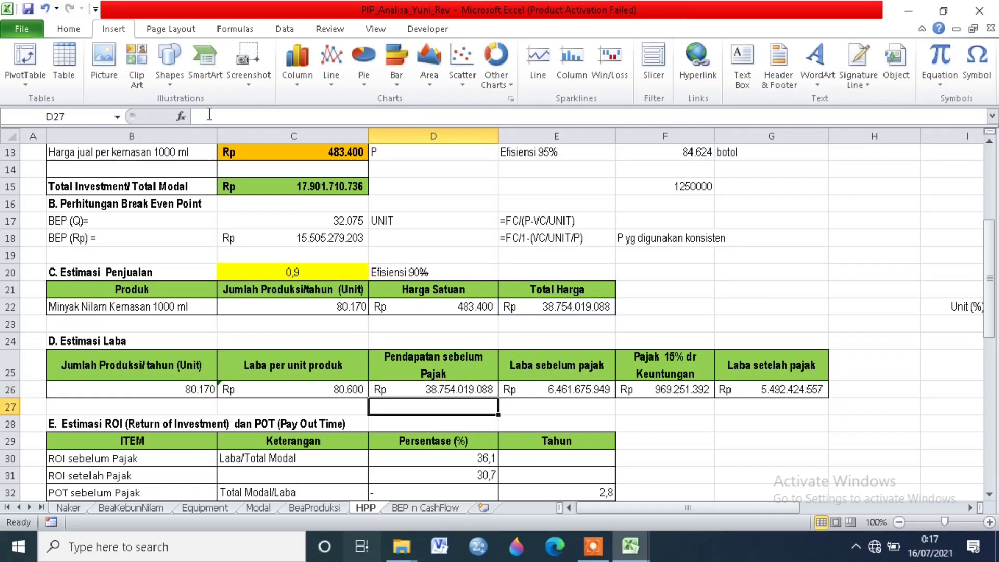
Step: Examine the formulas for Laba sebelum pajak, Pajak 15% dr Keuntungan and Laba setelah pajak
click(545, 385)
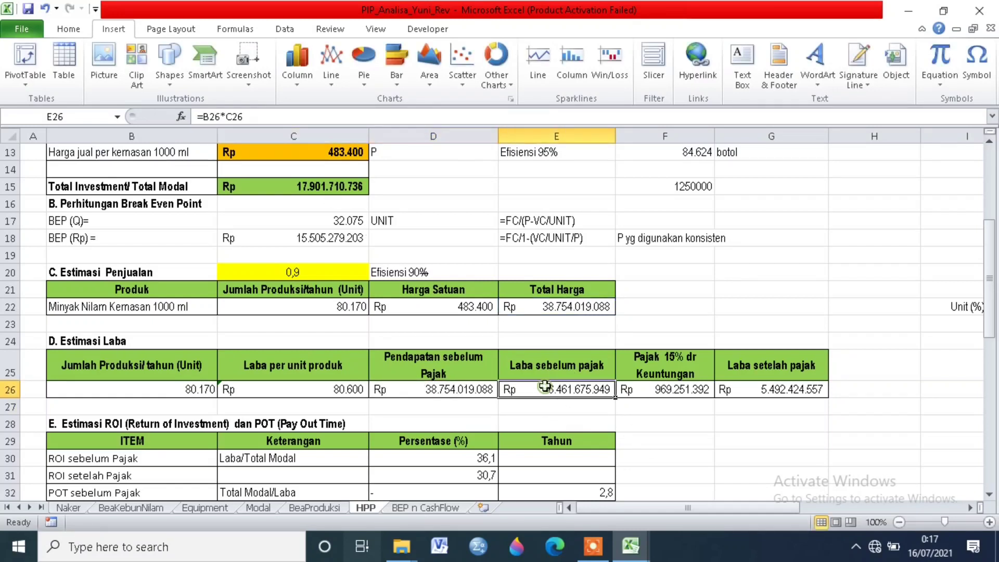
click(209, 116)
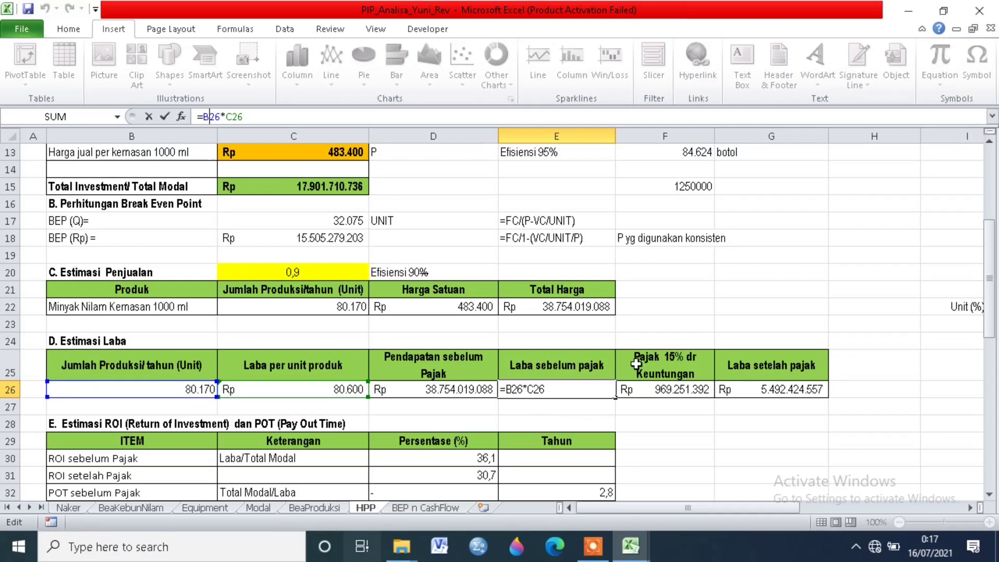
key(Return)
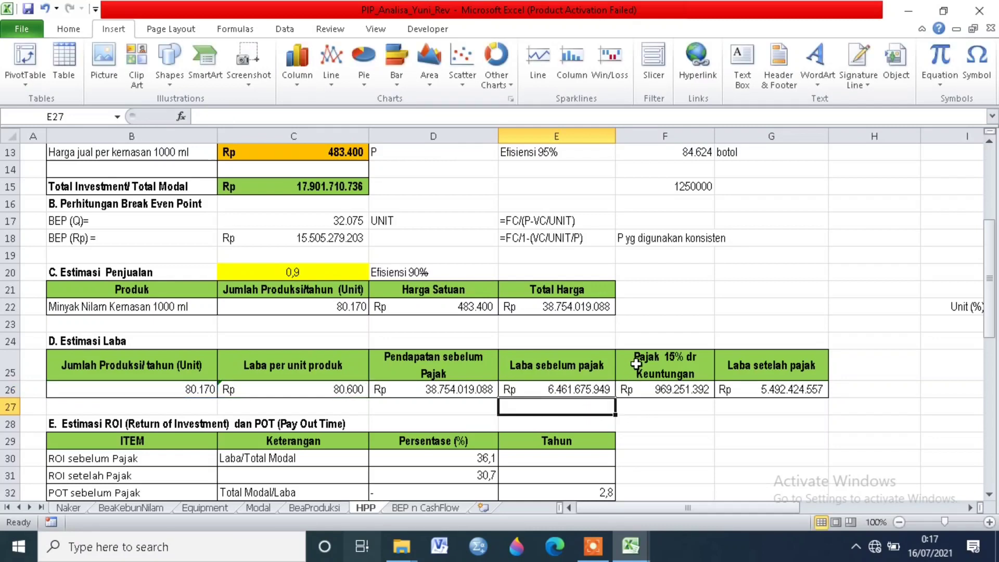
click(682, 392)
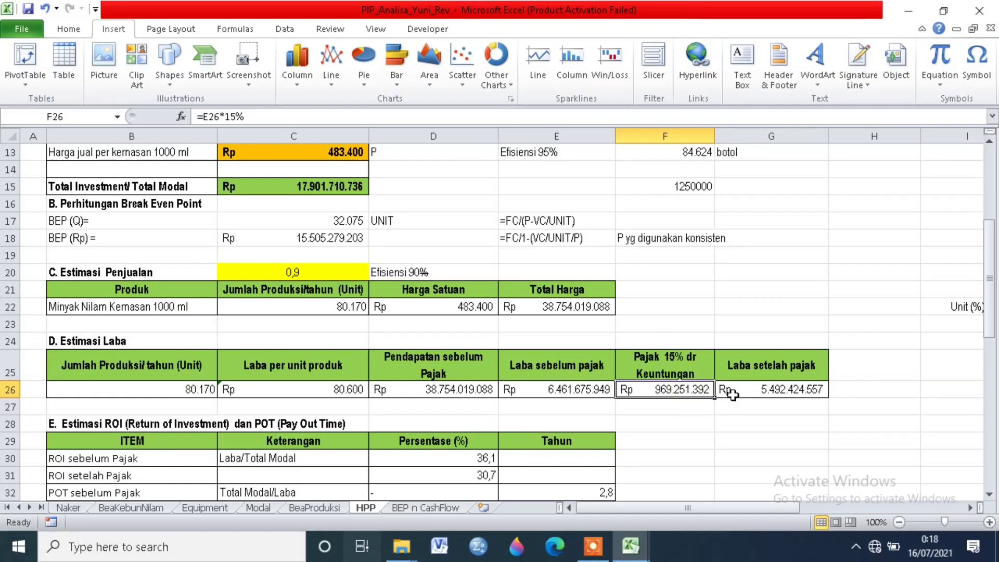
click(750, 386)
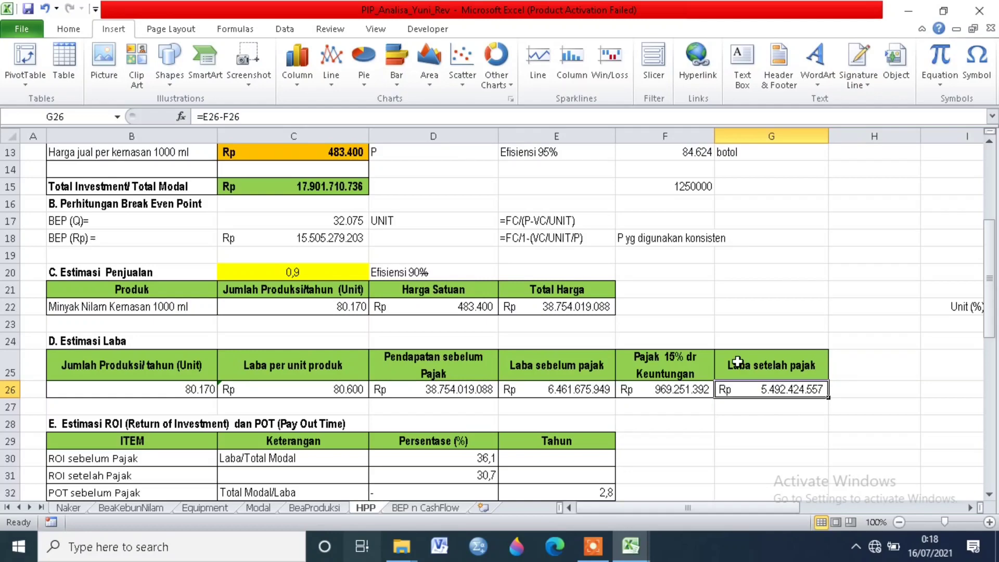
Step: Compare the ROI sebelum Pajak and ROI setelah Pajak formulas with the written Laba/Total Modal expression
scroll(261, 354, down, 2)
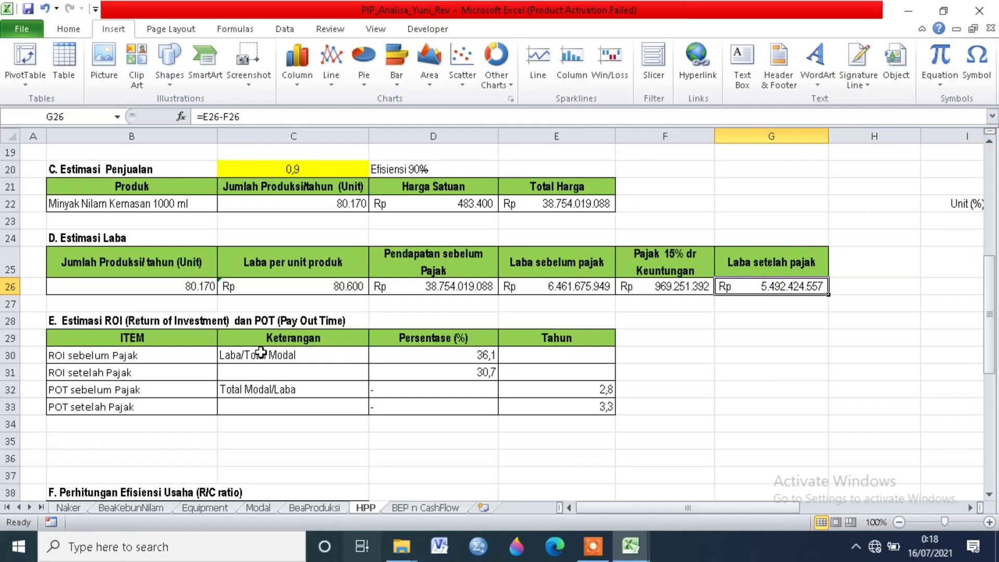
click(277, 353)
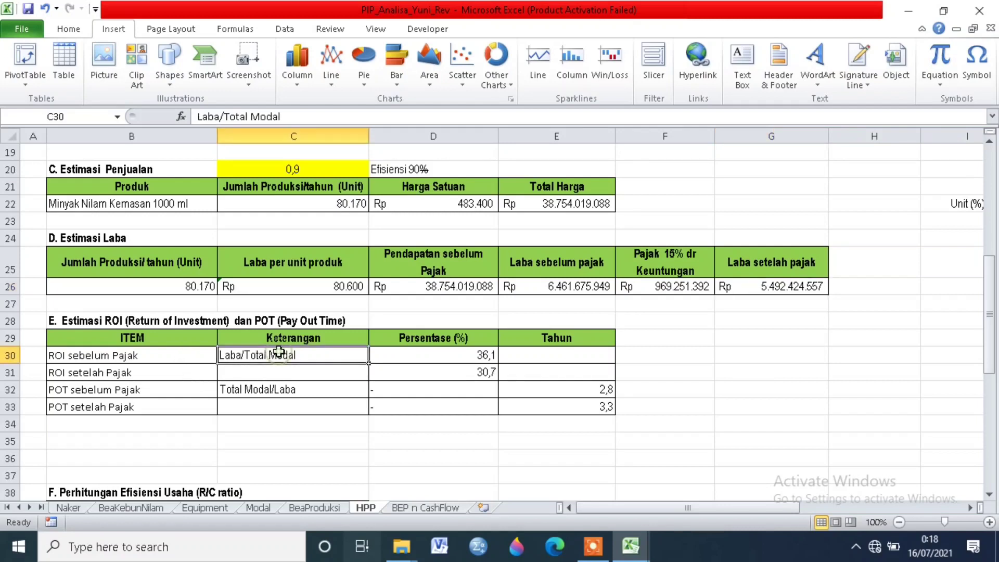
click(414, 353)
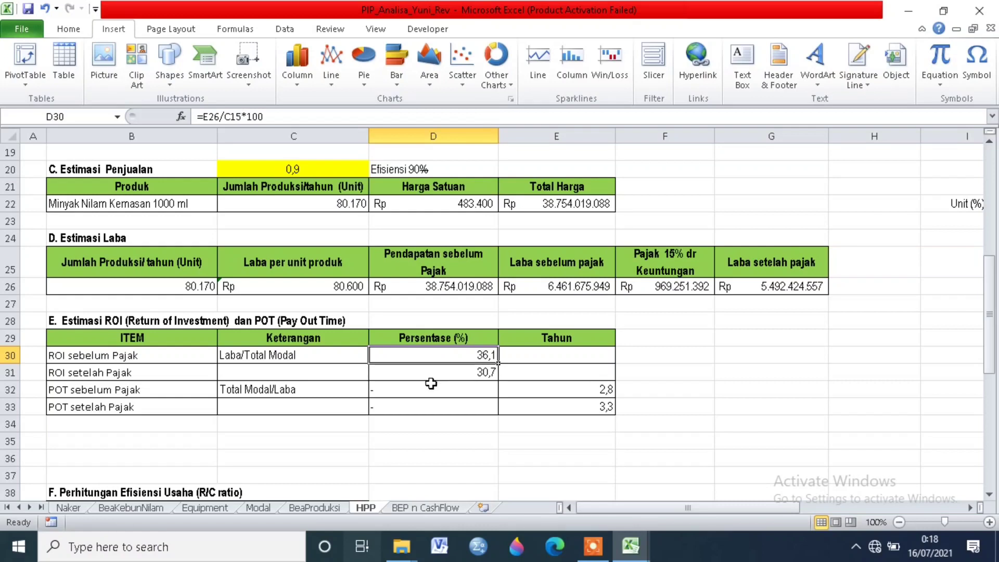
click(478, 375)
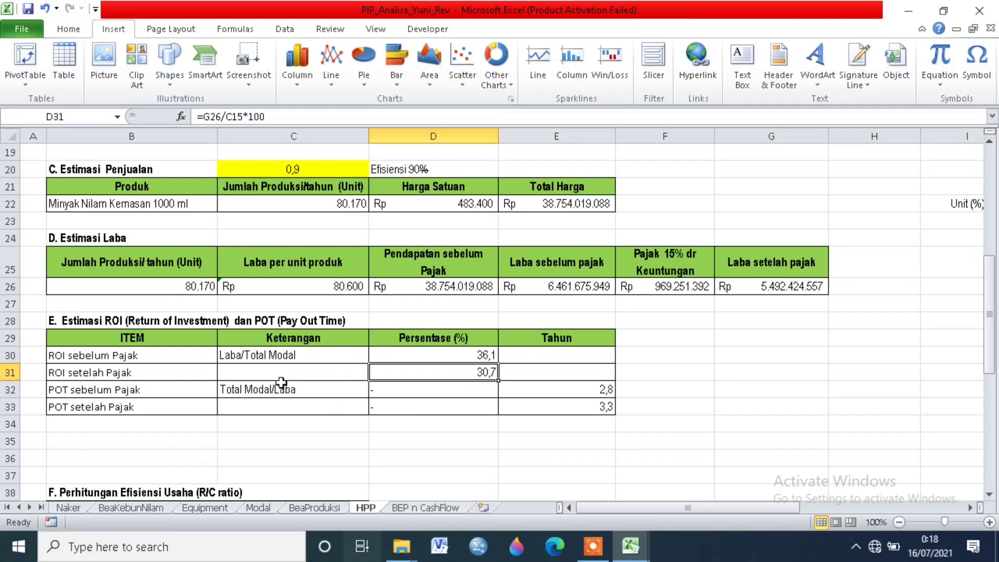
Step: Check the year formulas for POT sebelum Pajak and POT setelah Pajak
click(90, 394)
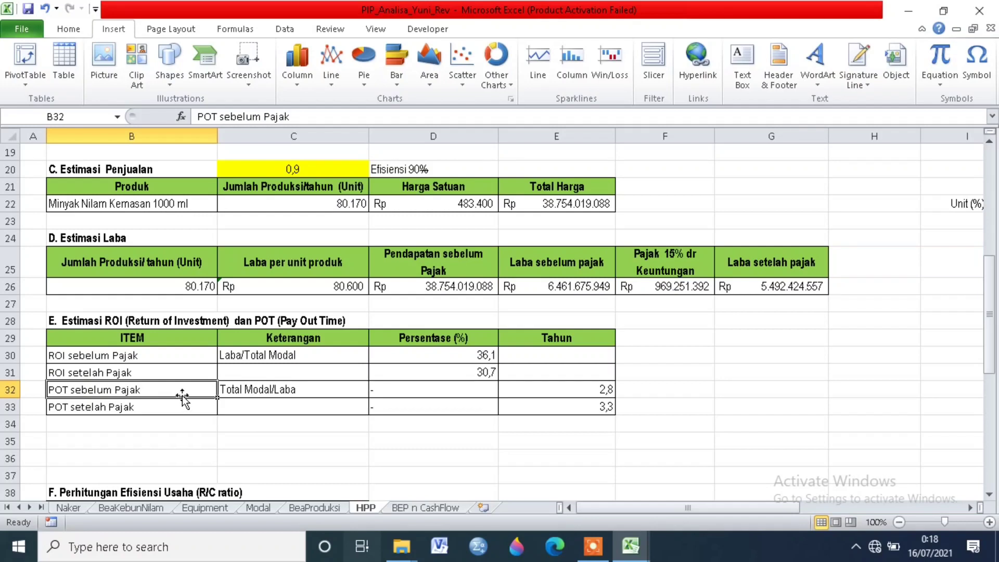
click(578, 385)
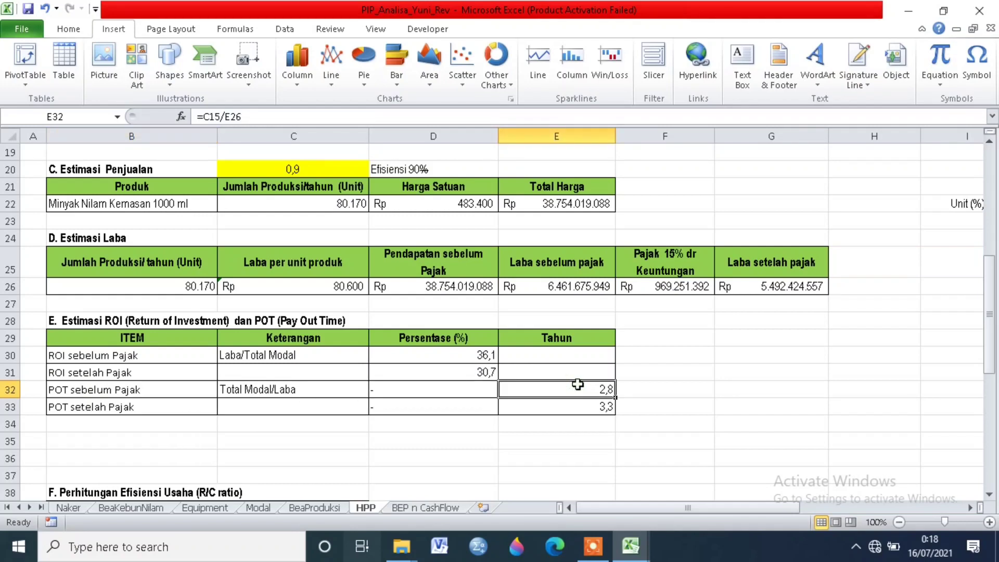
click(165, 406)
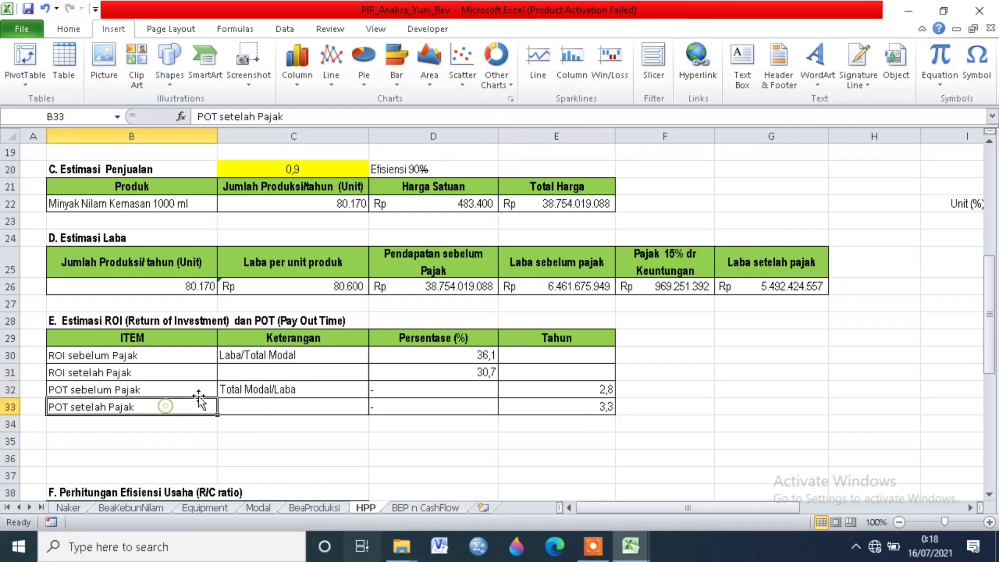
click(596, 408)
Step: Examine the Total penerimaan and Total biaya formulas against their PxQ and FC + VC expressions in the R/C ratio section
scroll(682, 406, down, 2)
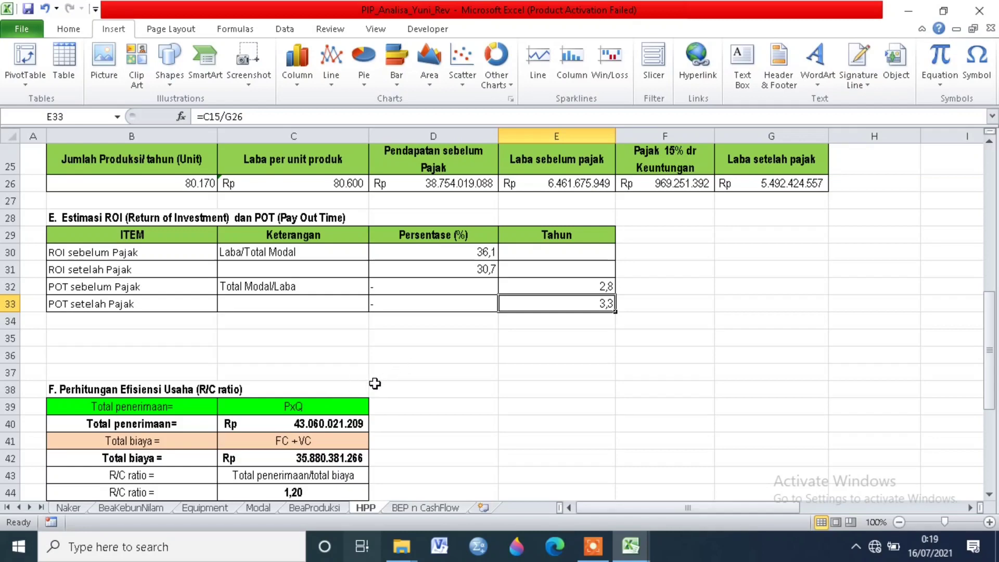
scroll(344, 367, down, 1)
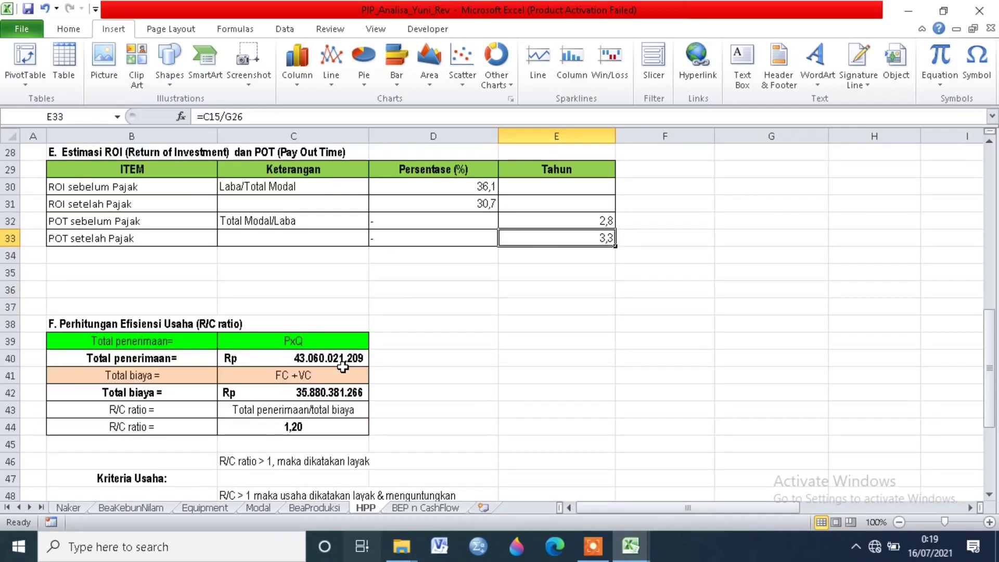
click(191, 361)
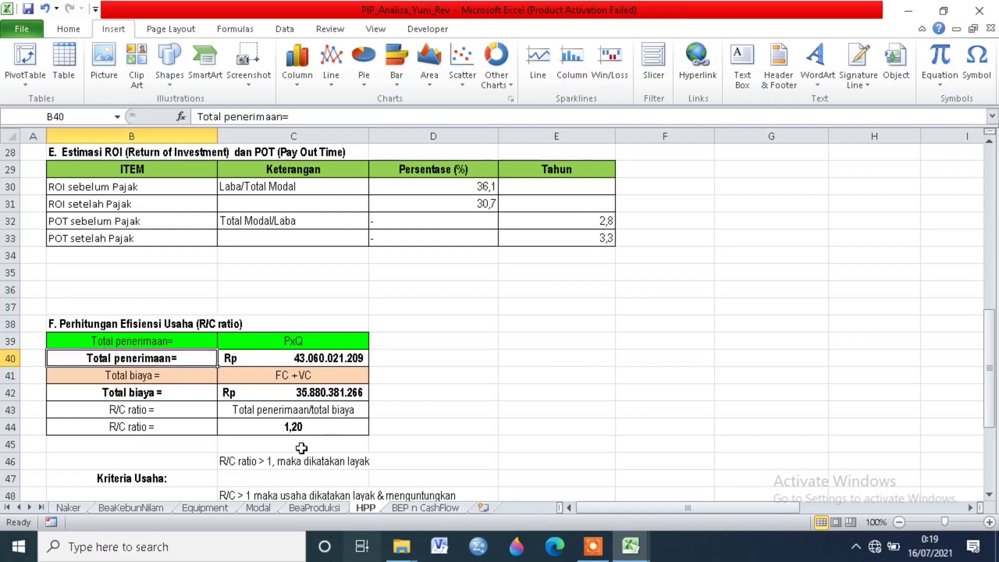
click(284, 357)
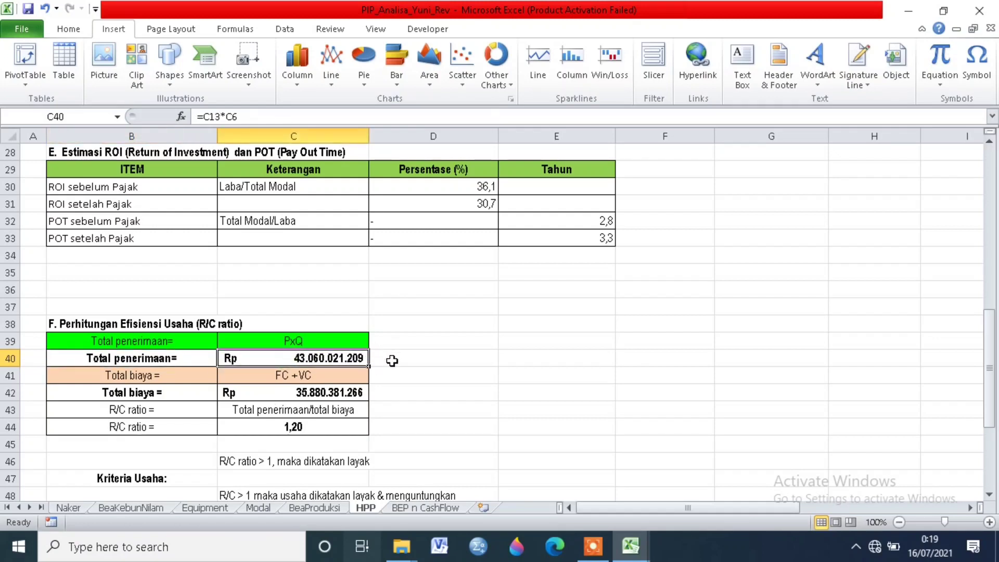
click(152, 374)
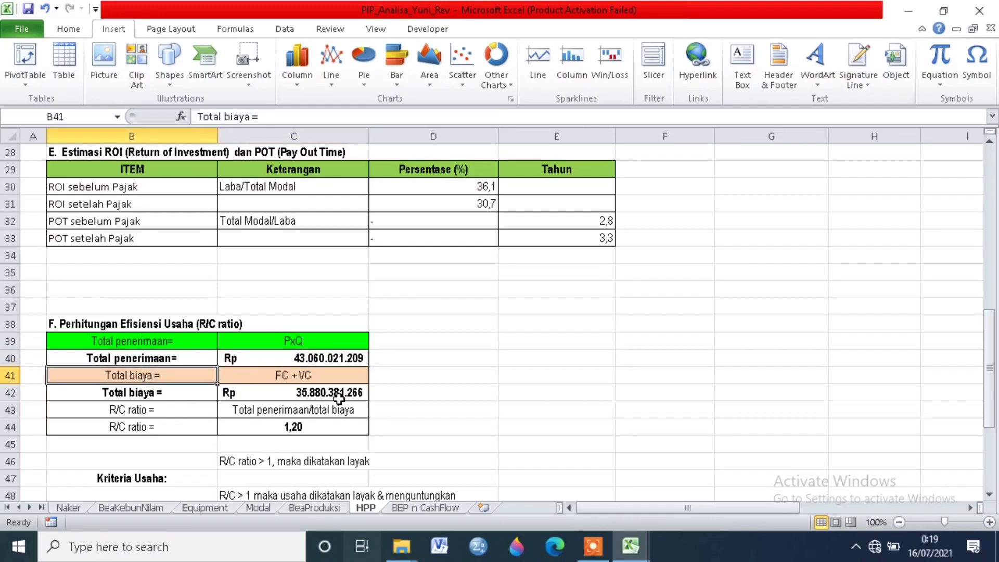
click(271, 393)
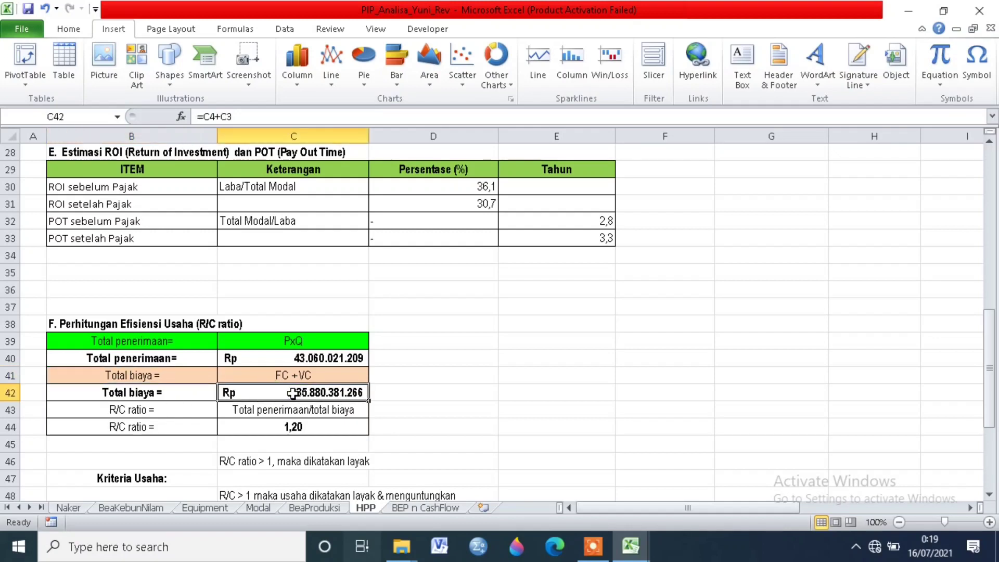
Step: Compare the R/C ratio formula with the written Total penerimaan/total biaya expression
click(172, 411)
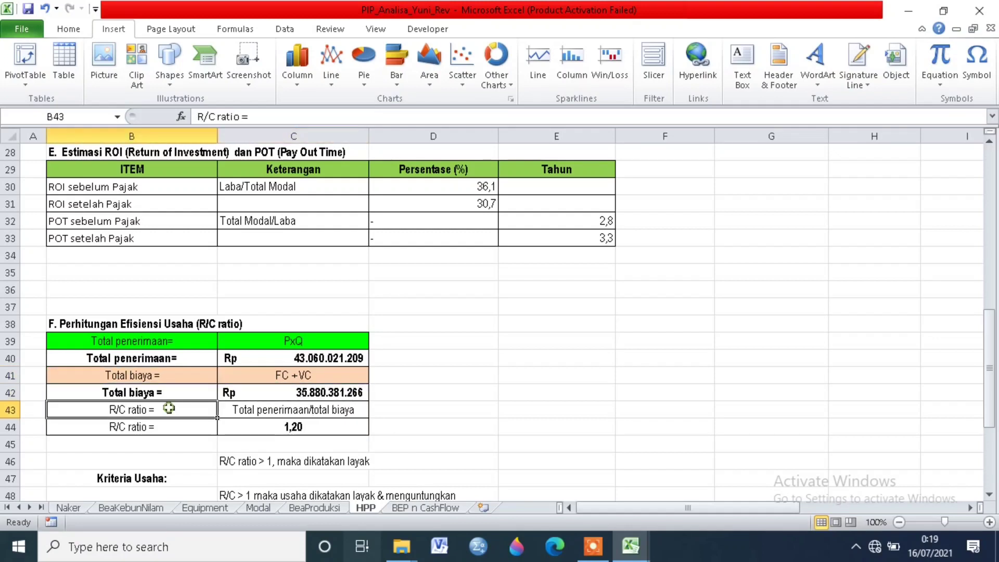
click(313, 411)
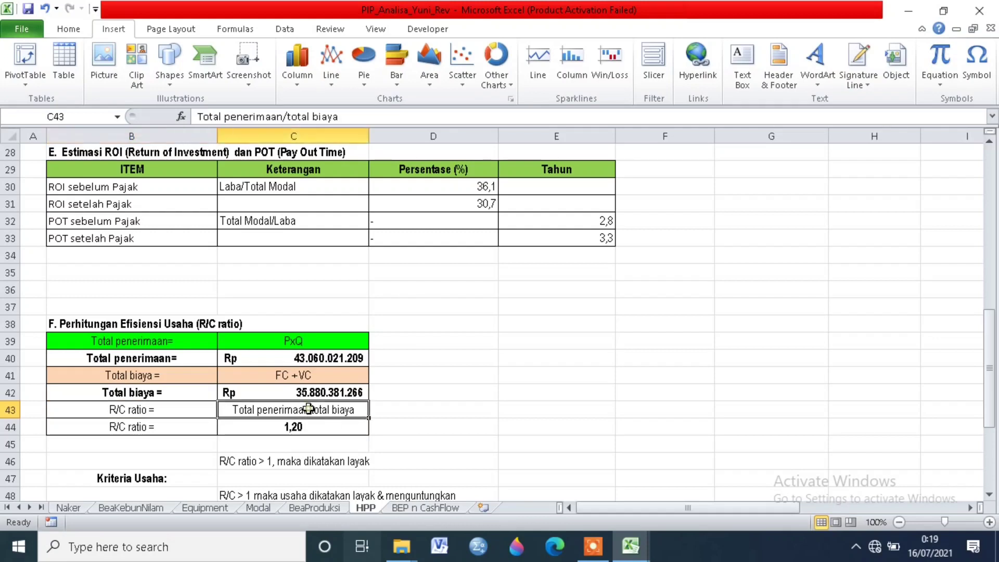
click(338, 431)
Step: Read the Kriteria Usaha rules for R/C above, equal to and below 1
scroll(406, 431, down, 1)
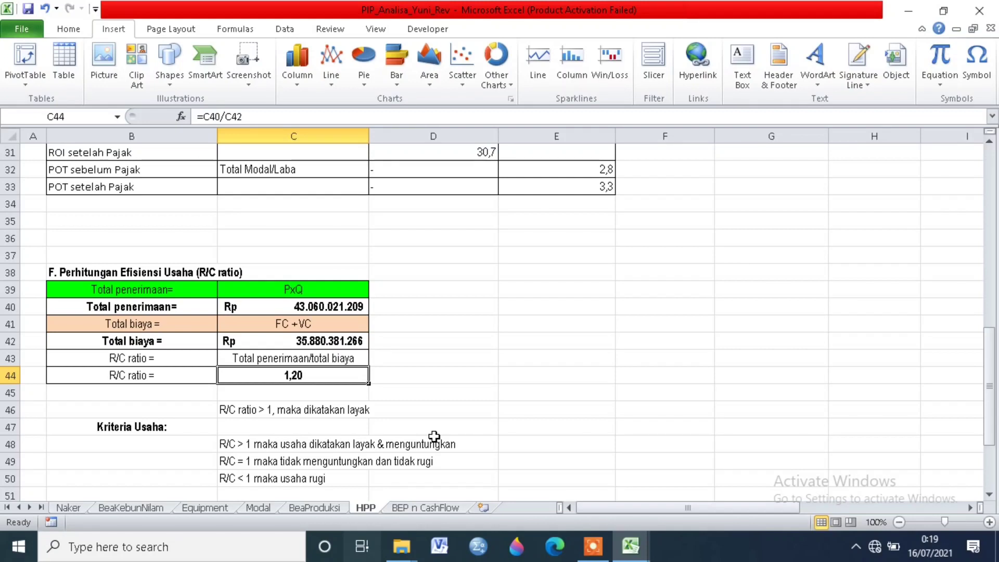
scroll(434, 436, down, 1)
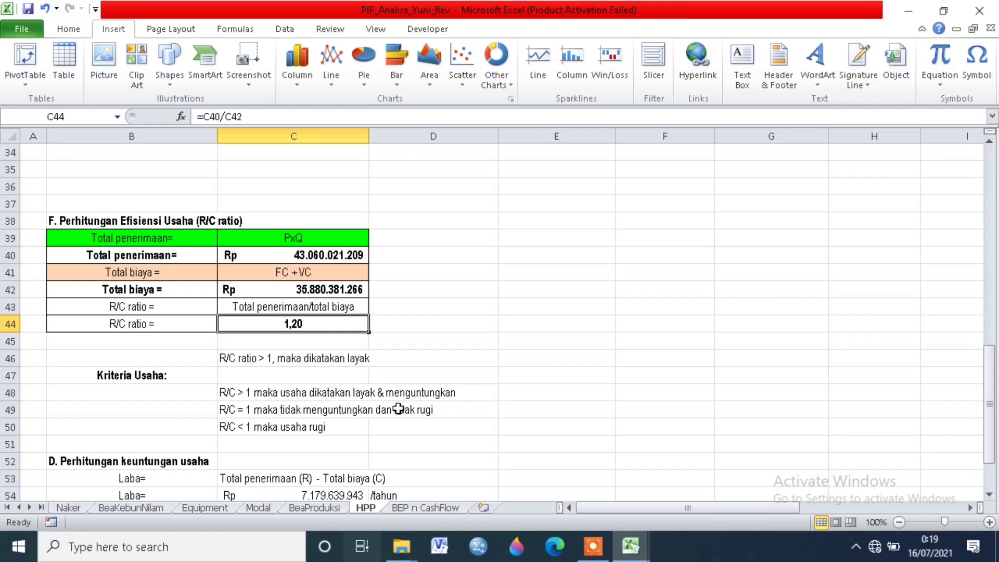
click(305, 407)
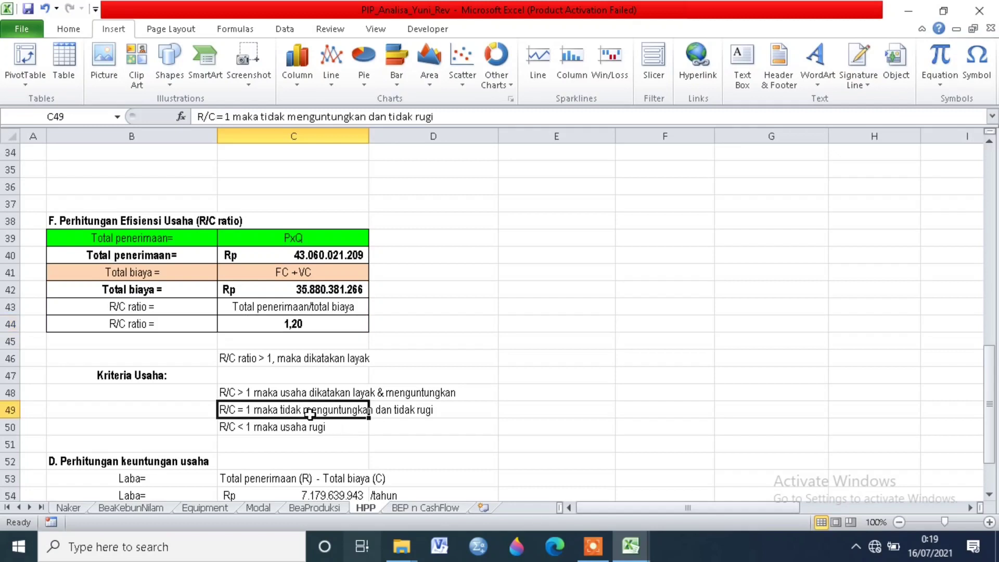
click(367, 434)
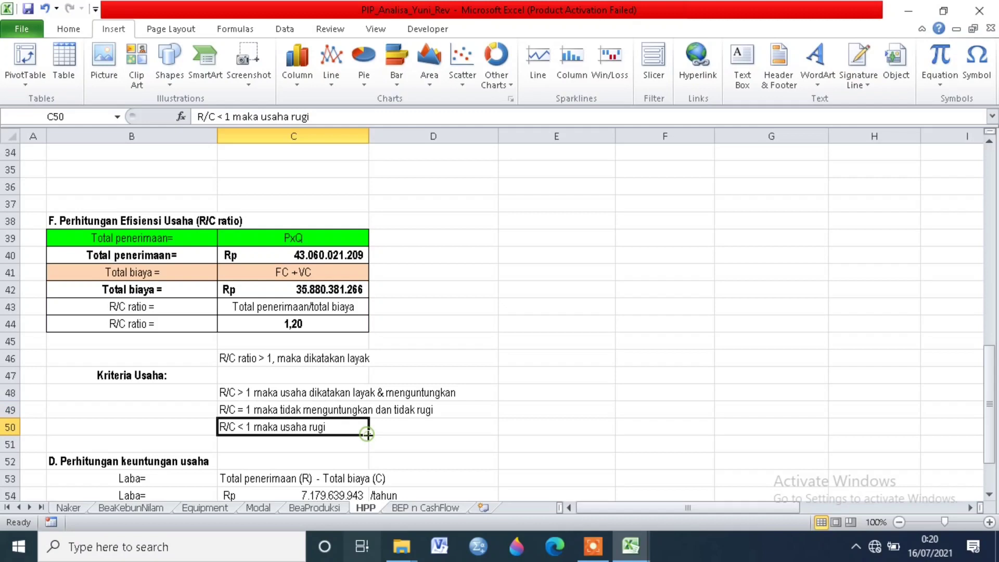
click(372, 408)
click(232, 423)
Step: Examine the yearly and monthly Laba formulas under Perhitungan keuntungan usaha
scroll(438, 410, down, 3)
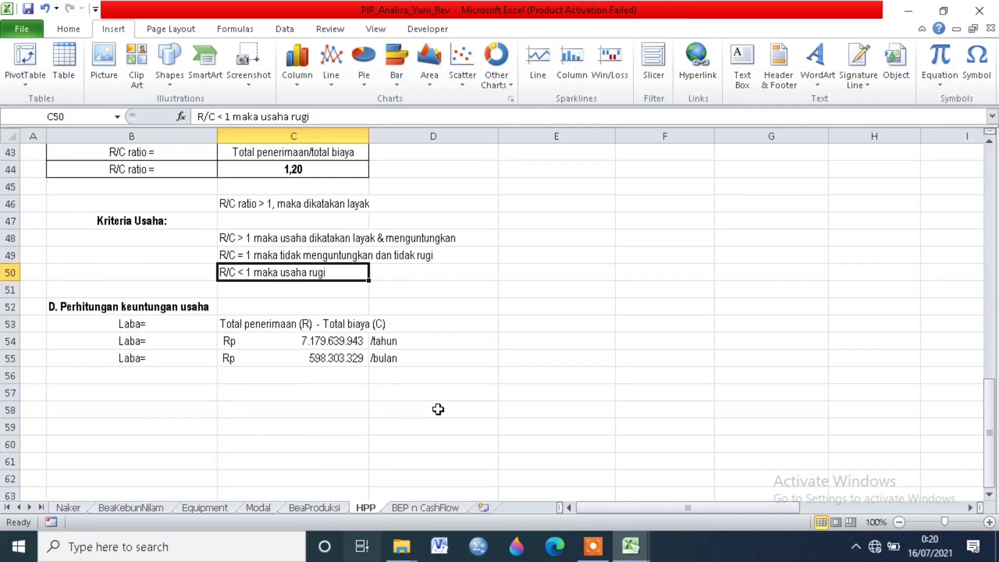
click(161, 308)
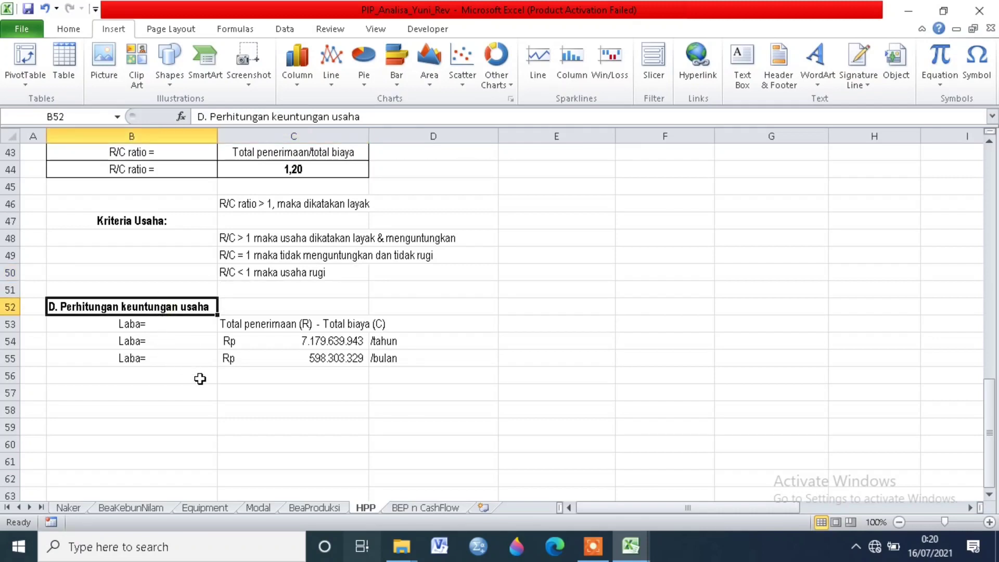
click(157, 324)
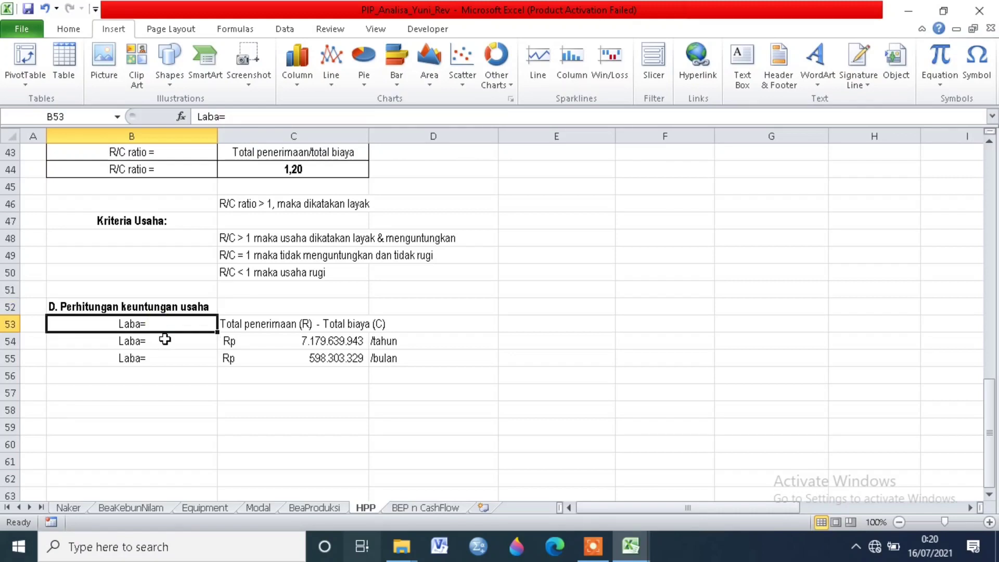
click(245, 323)
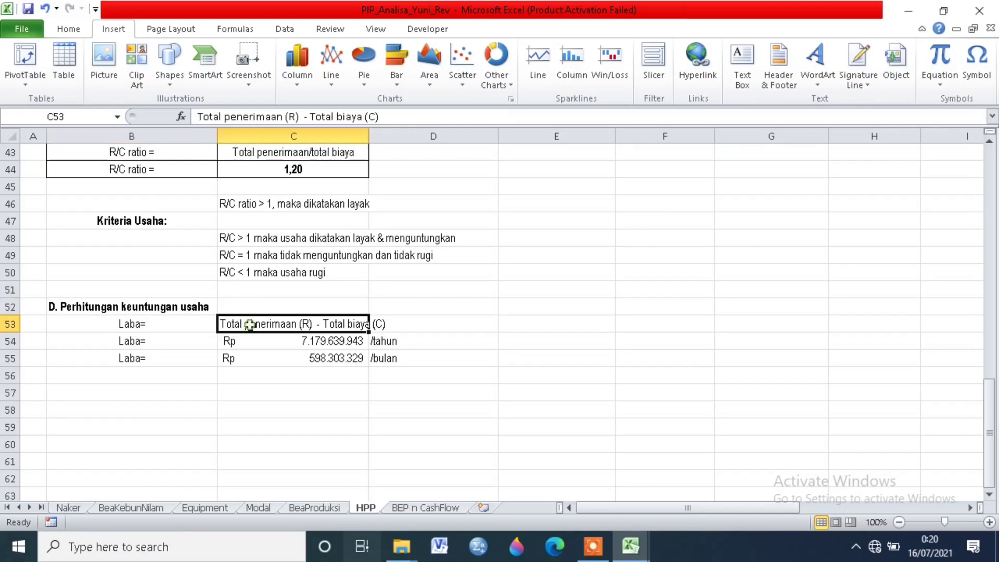
click(315, 359)
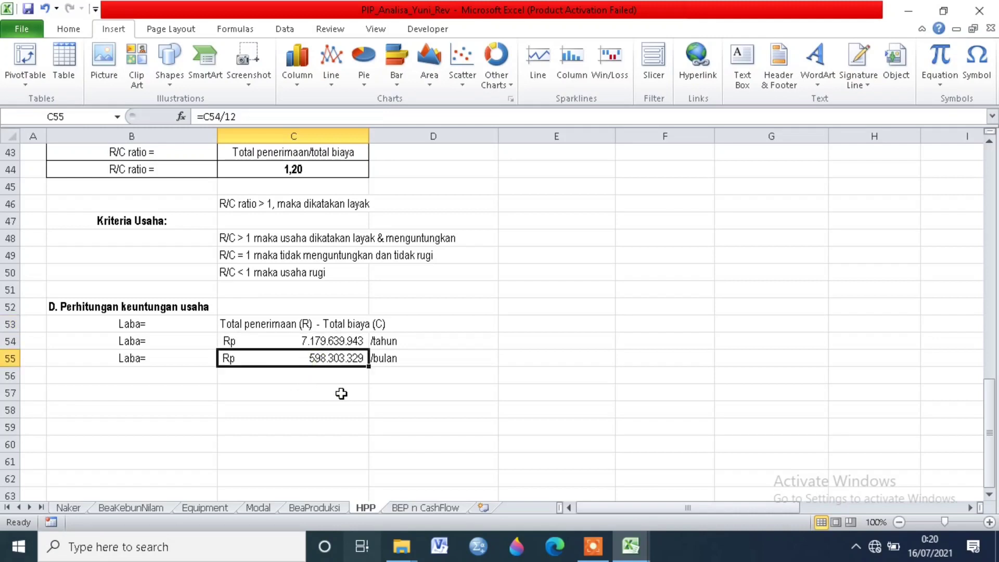
click(331, 344)
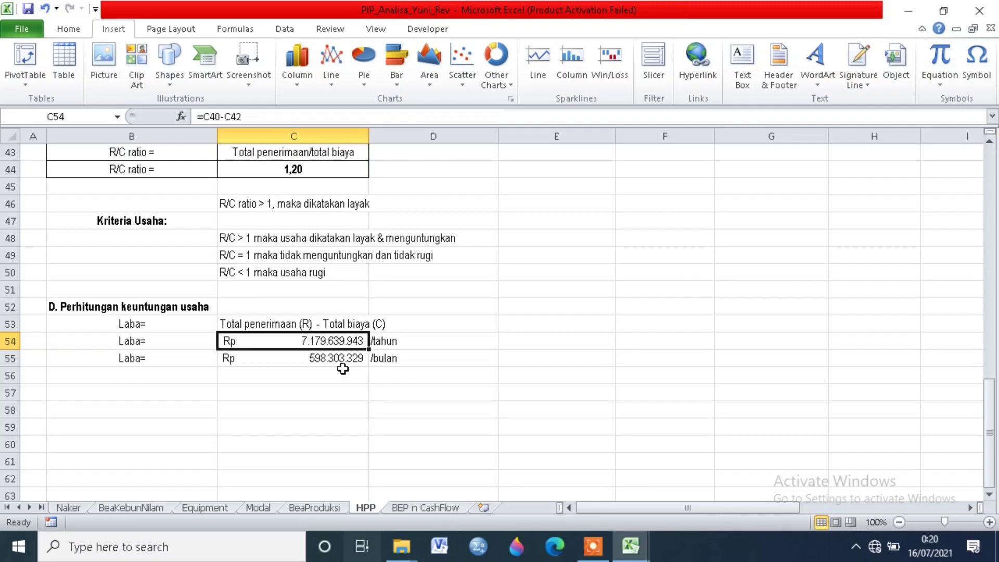
click(301, 356)
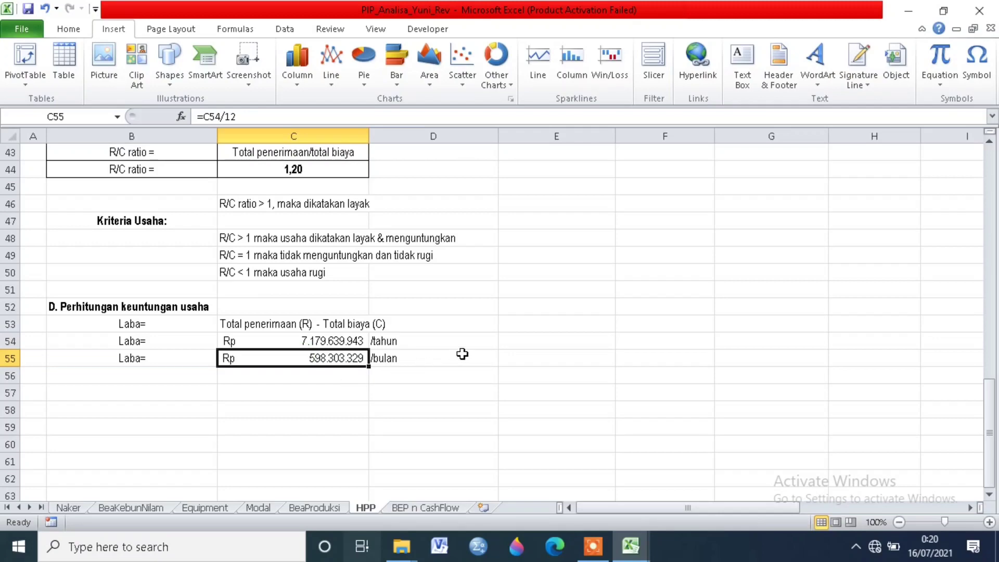
Step: Check which cells feed the BEP point of the Analisis Break Even Point chart on the BEP n CashFlow sheet
scroll(538, 339, up, 9)
scroll(543, 341, up, 5)
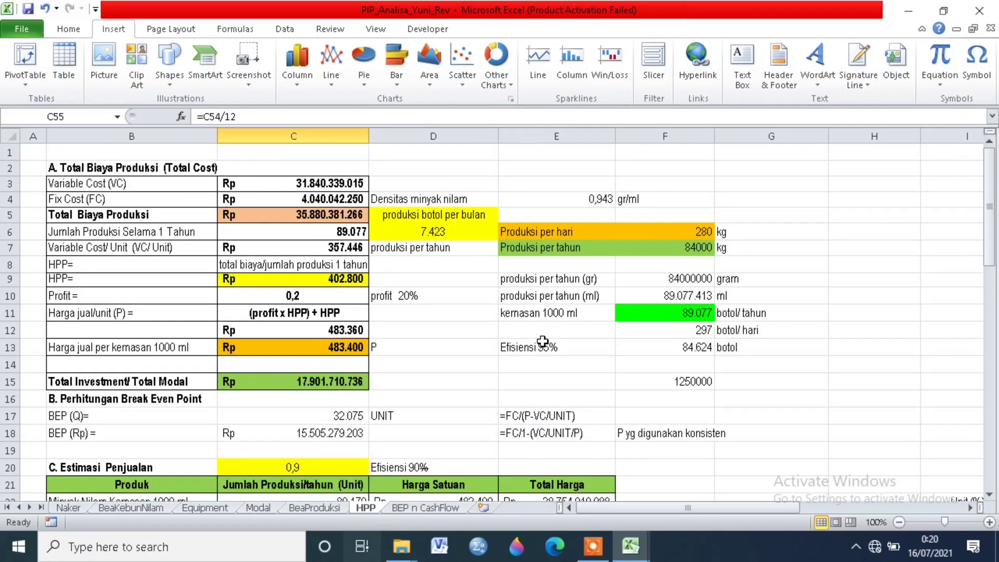
drag(723, 511, 770, 516)
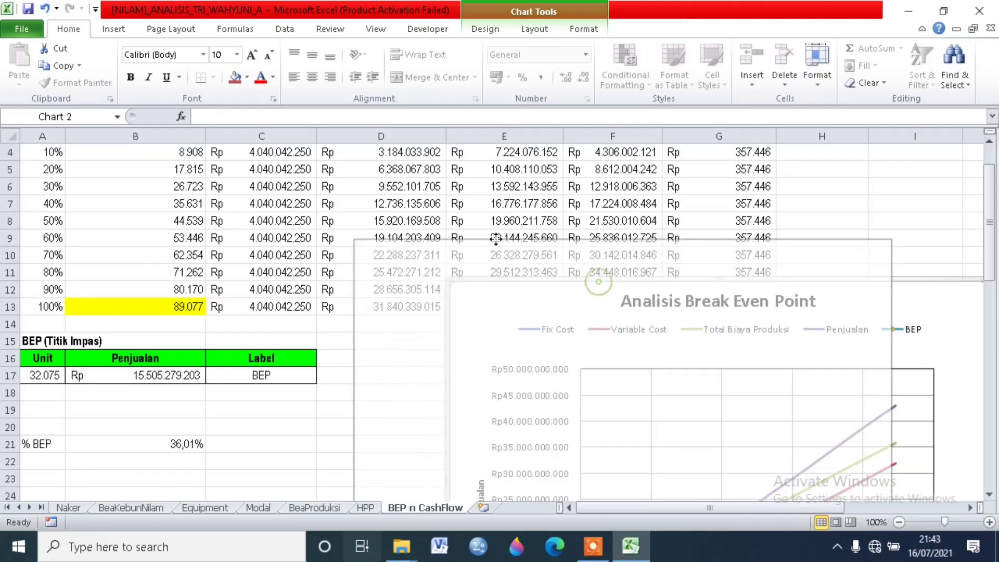
drag(411, 165, 468, 190)
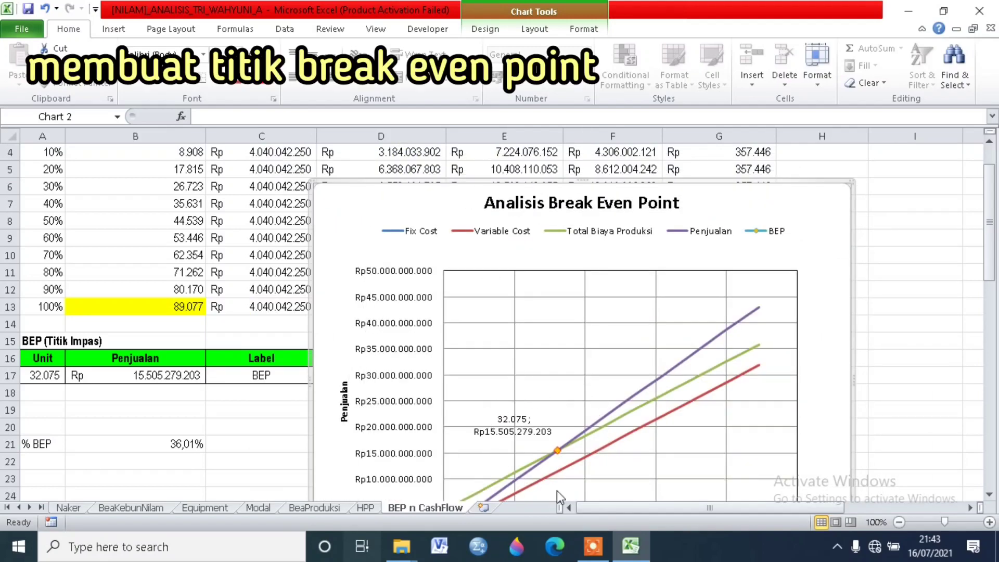
click(559, 448)
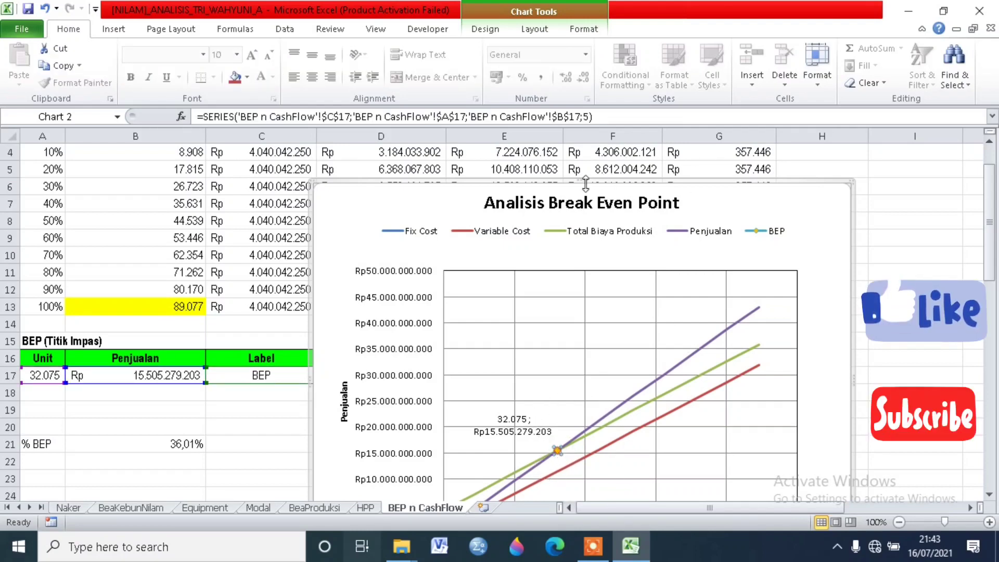
Step: Move the Analisis Break Even Point chart below and to the right of the production cost table so it no longer covers the data
drag(567, 177, 983, 466)
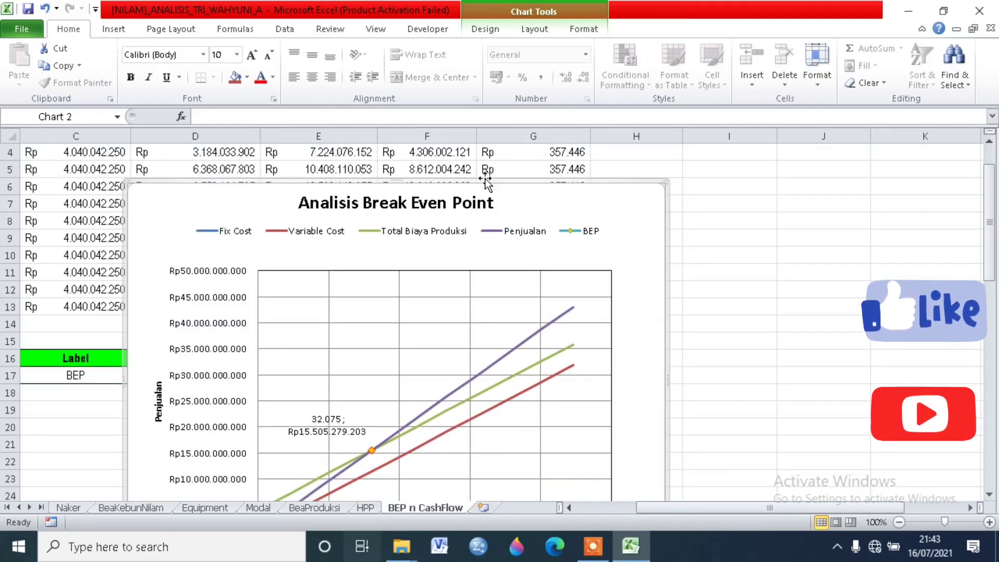
drag(452, 183, 964, 364)
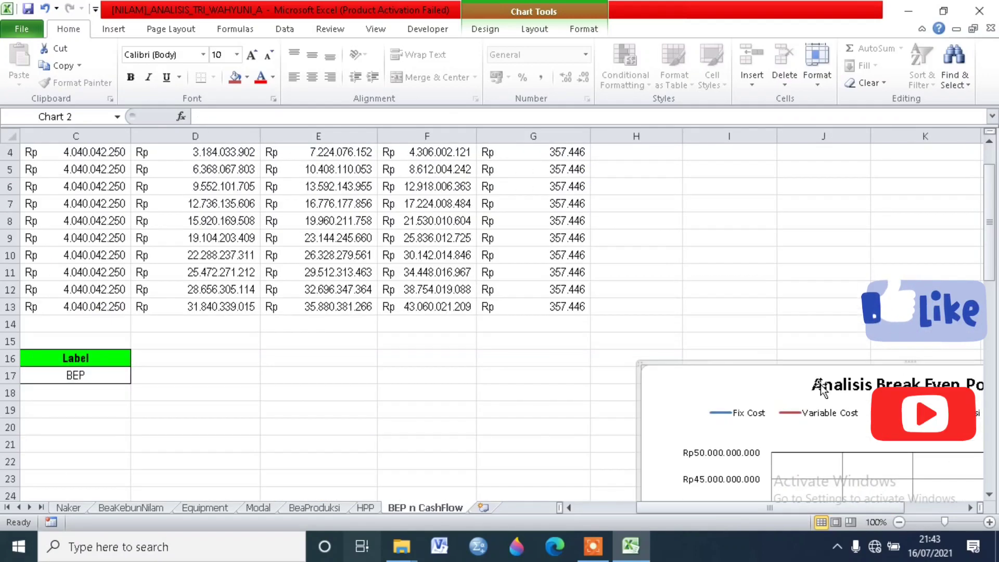
drag(657, 509, 556, 510)
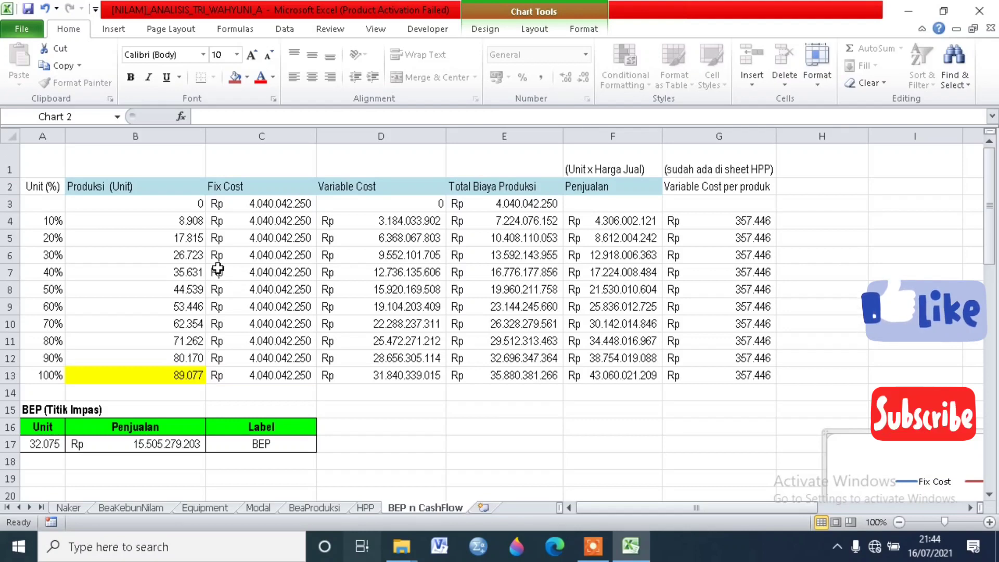
Step: Review the table's column headings from Produksi (Unit) and Fix Cost through Variable Cost, Total Biaya Produksi and Penjualan
click(135, 188)
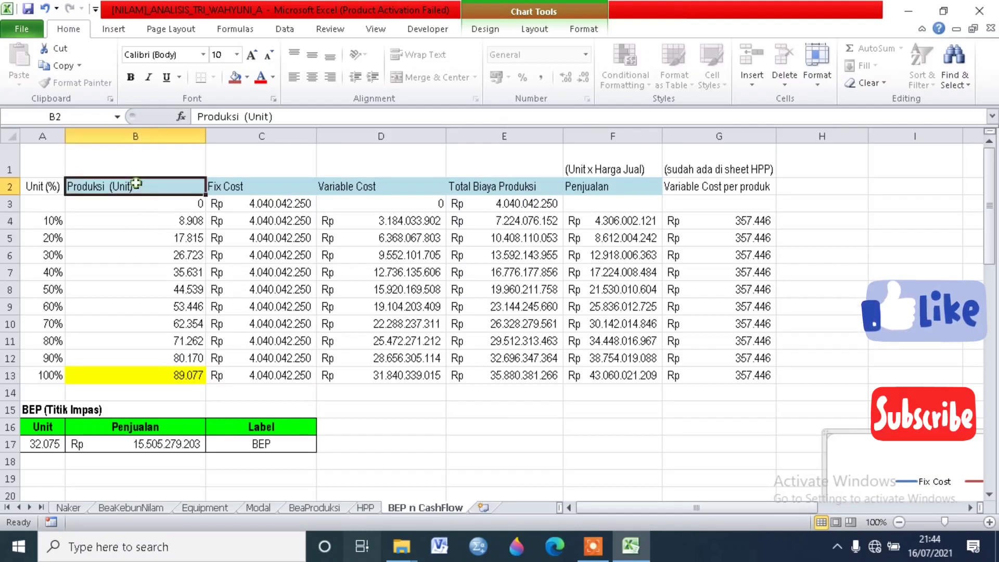
click(244, 189)
click(347, 183)
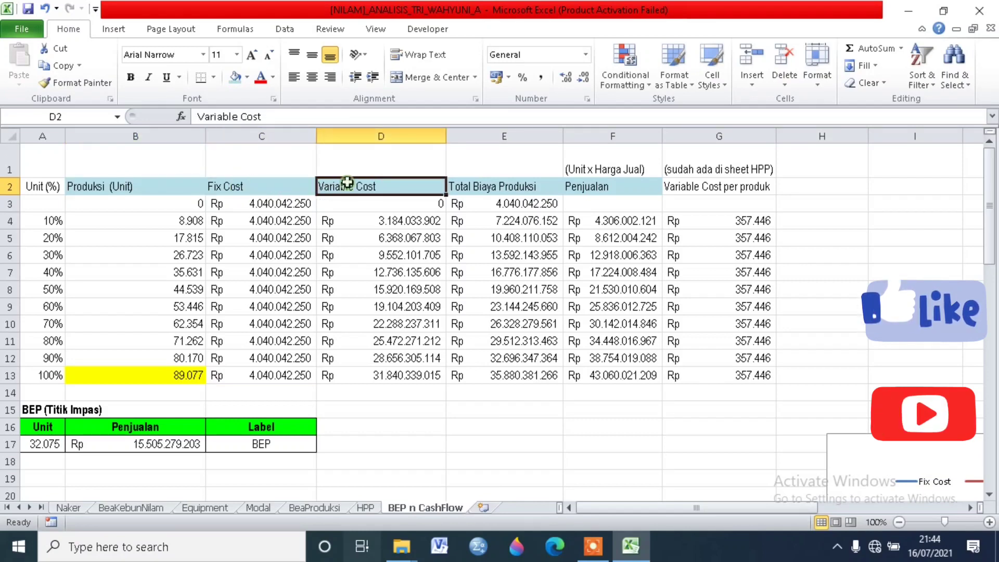
click(472, 185)
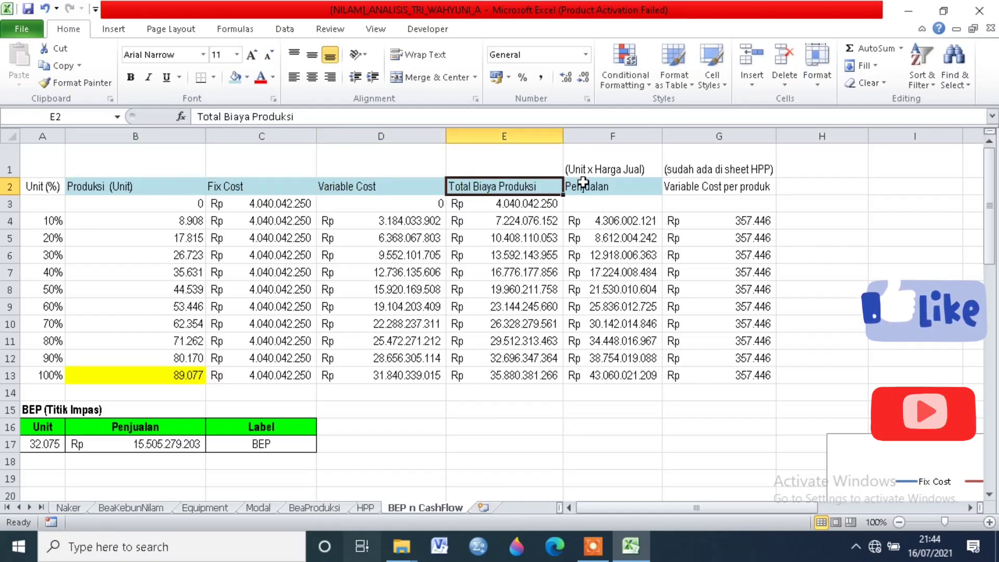
click(608, 189)
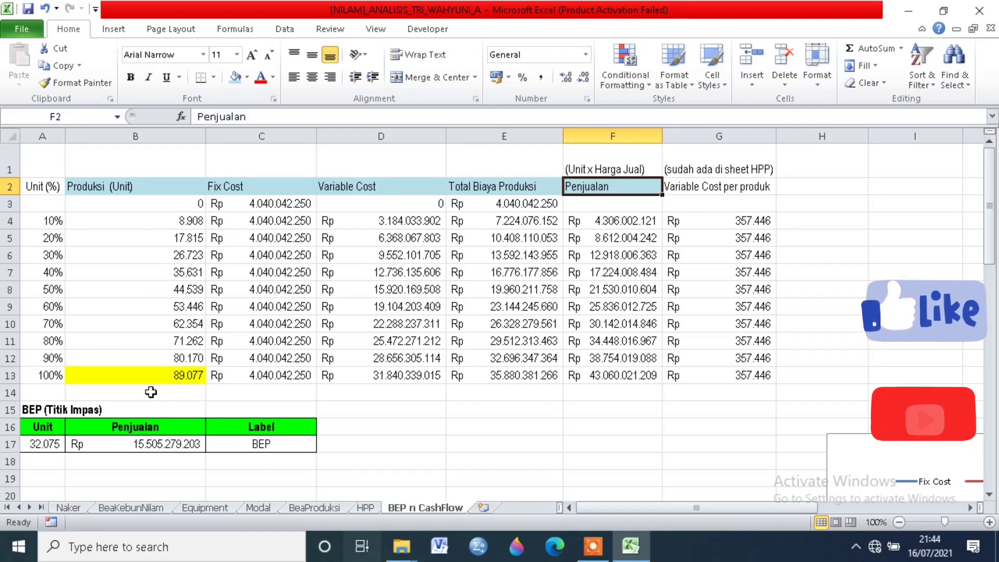
Step: Compare the Produksi (Unit) formulas for the 100% and 10% production levels
click(151, 376)
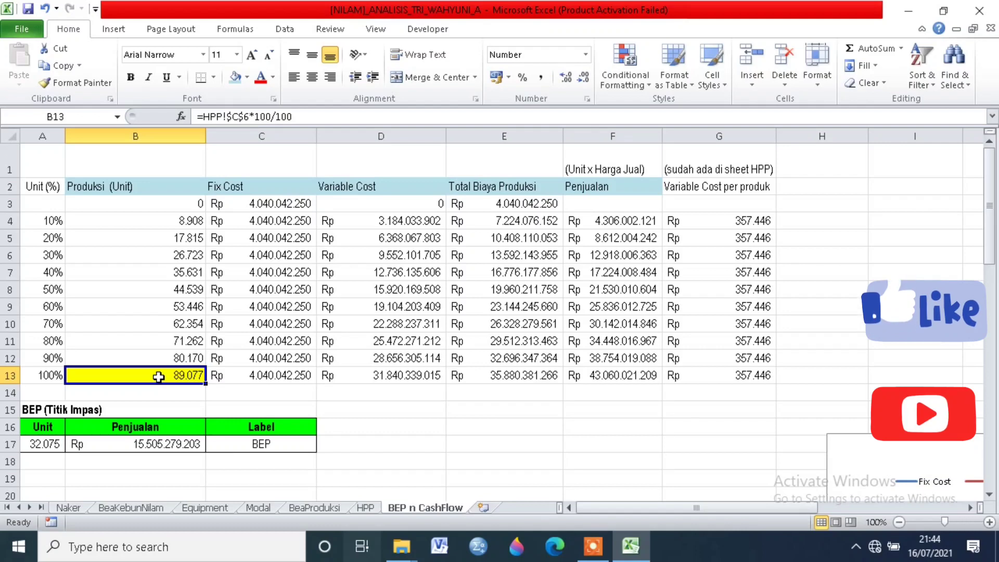
click(51, 379)
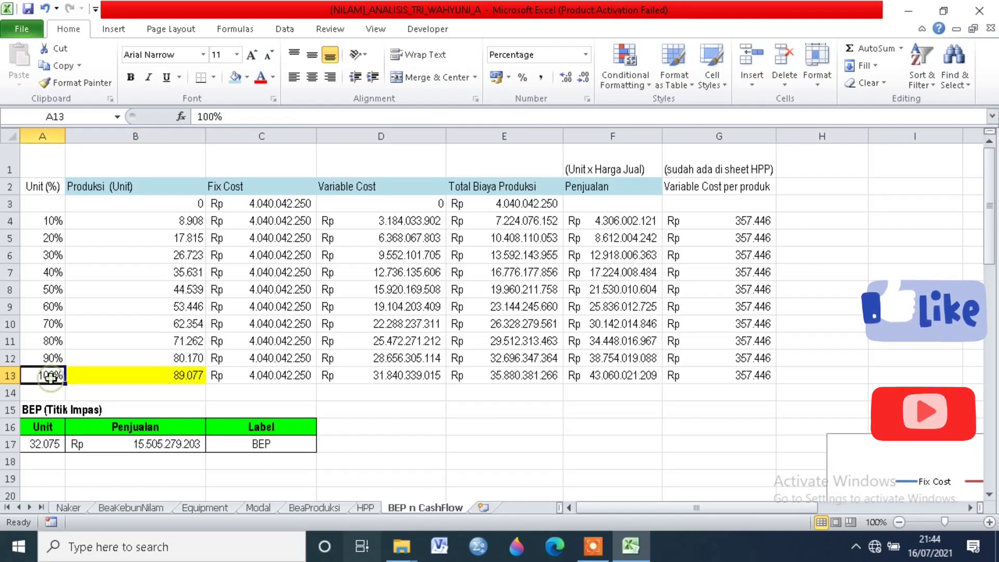
click(54, 220)
click(118, 222)
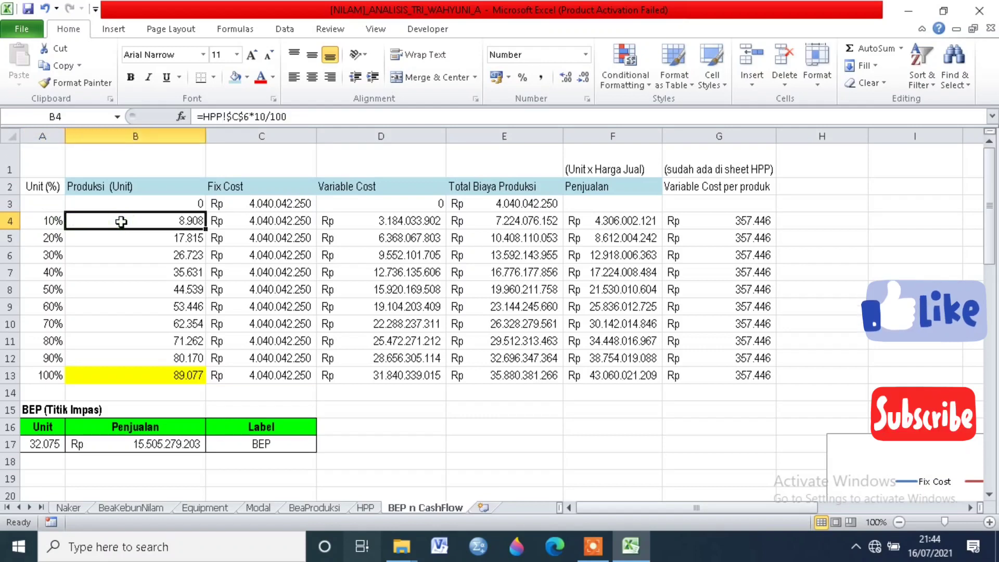
click(159, 380)
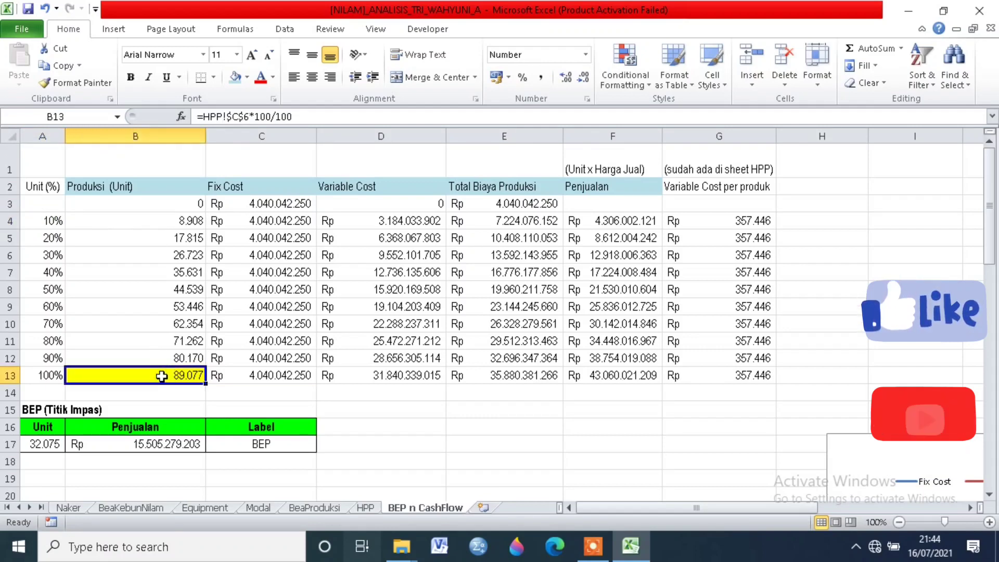
click(177, 221)
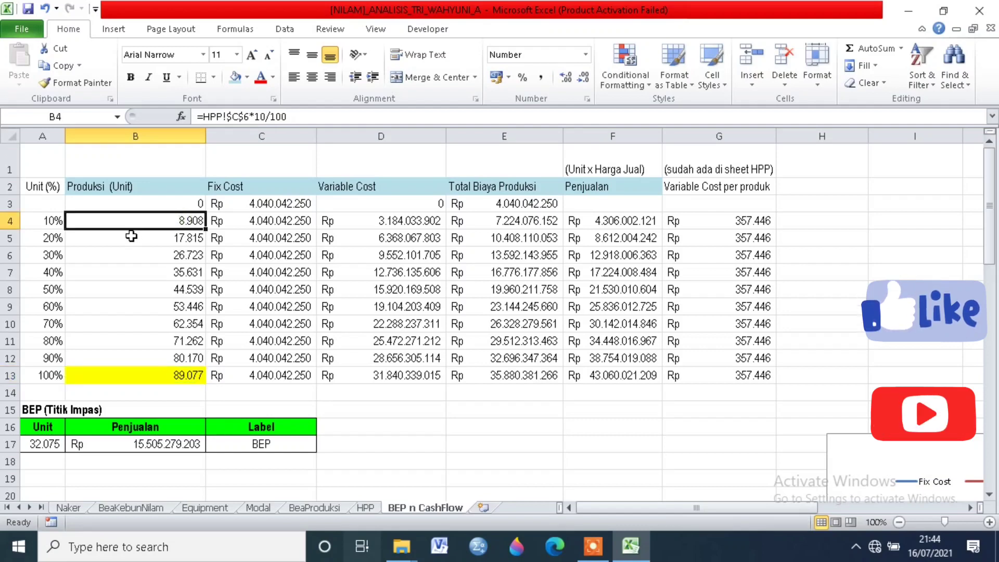
Step: Check the Produksi (Unit) formulas for the 20% to 60% levels and the 100% level
click(170, 239)
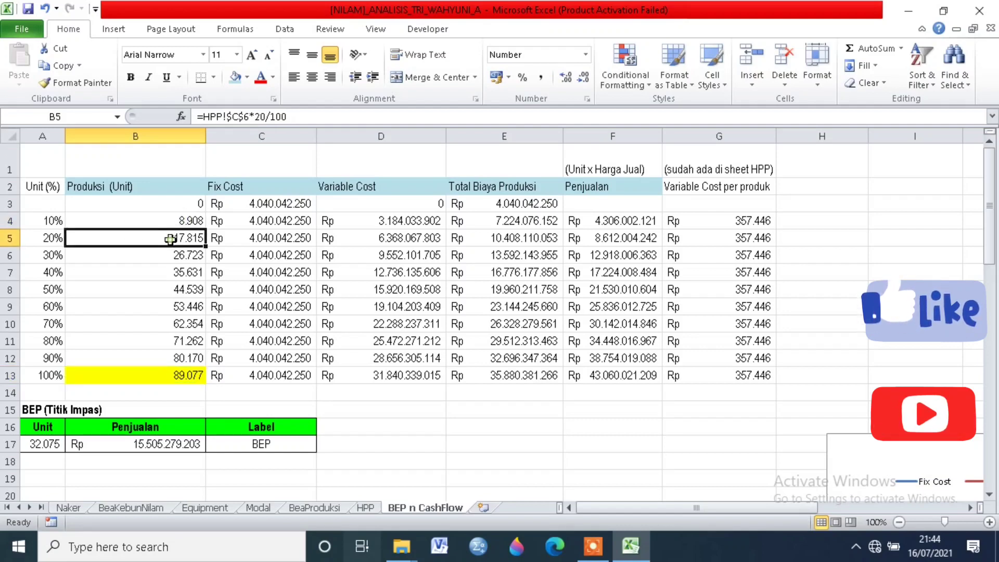
click(157, 257)
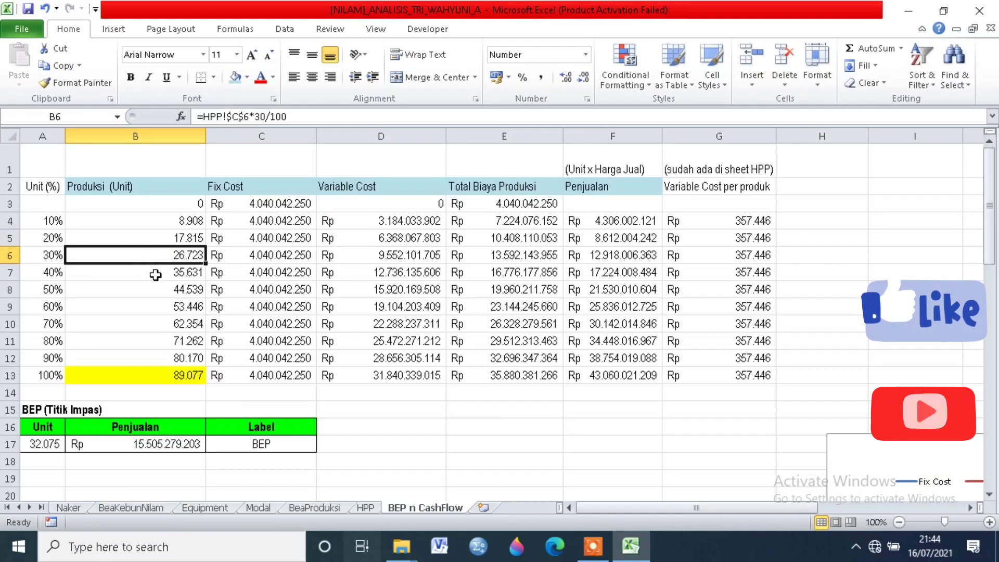
click(156, 273)
click(152, 290)
click(148, 309)
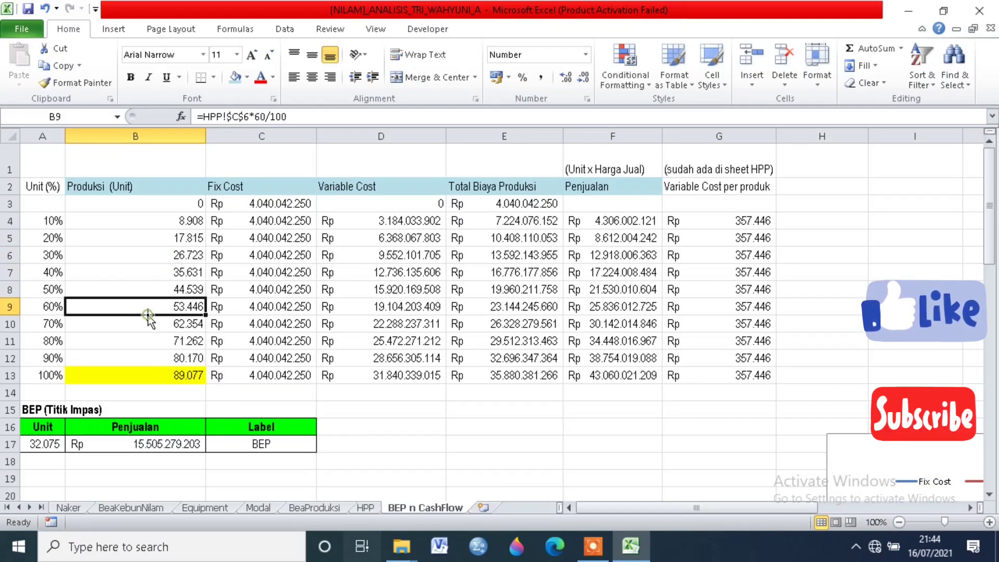
click(150, 376)
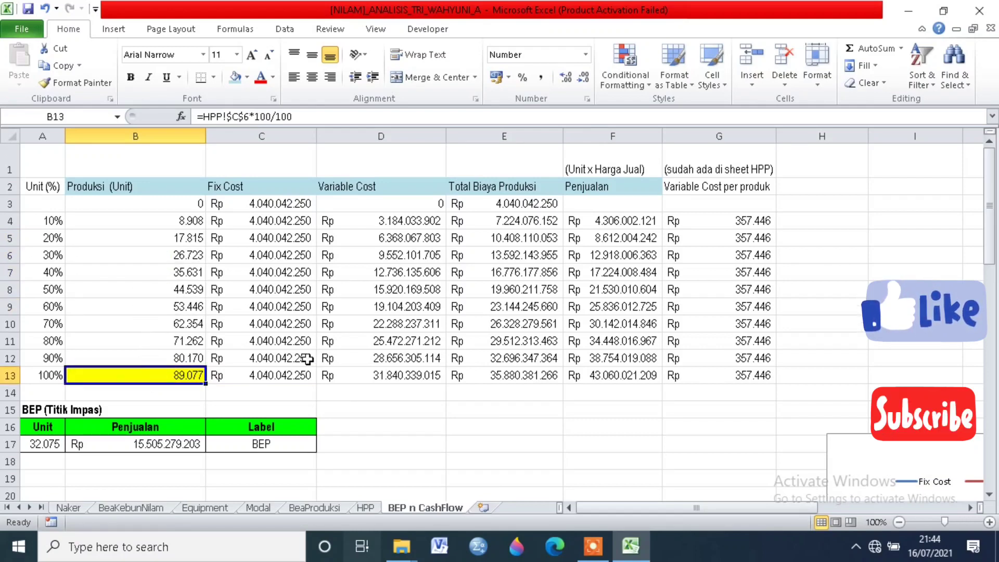
Step: Examine how the Fix Cost column takes its starting value from the HPP sheet and carries it down to the 100% row
click(265, 204)
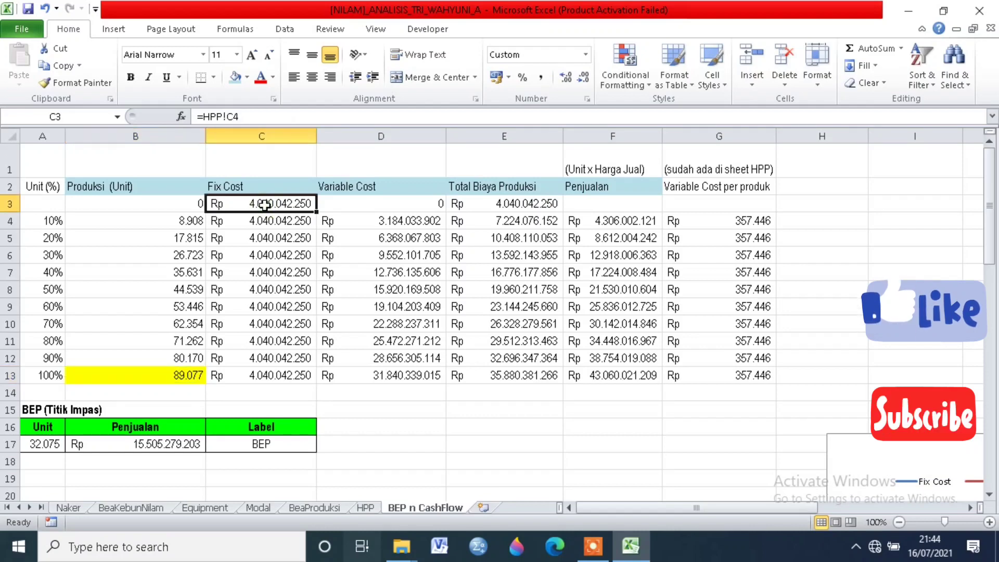
click(280, 251)
click(268, 222)
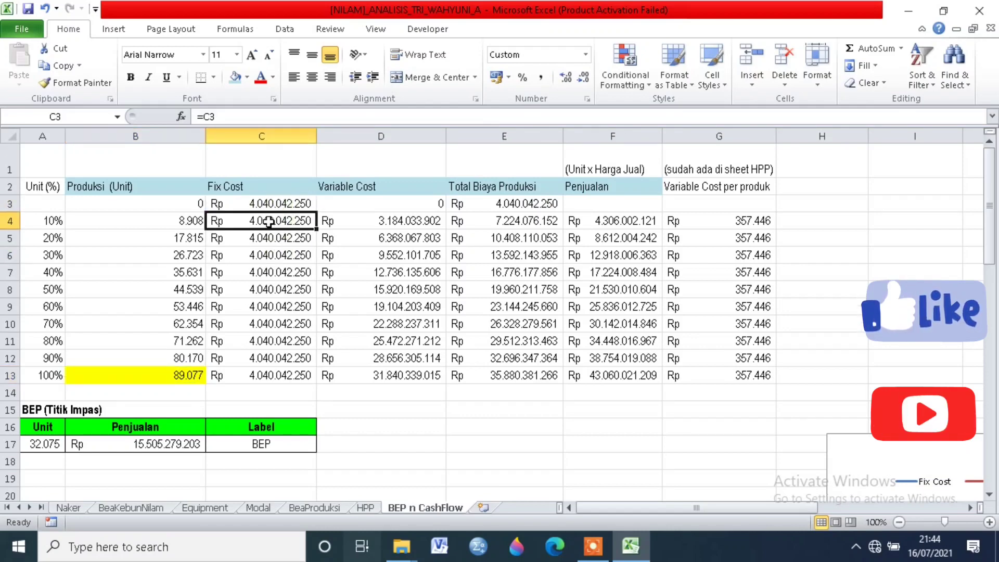
click(268, 239)
click(268, 256)
click(267, 273)
click(266, 289)
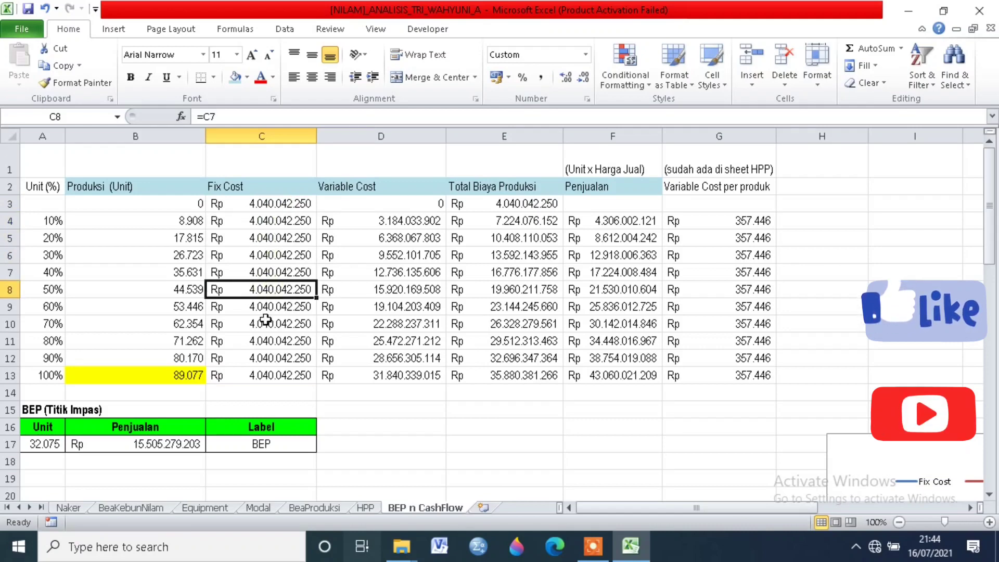
click(276, 374)
Step: Compare the Variable Cost entries from the zero-production row through the 10% to 60% and 100% levels
click(398, 202)
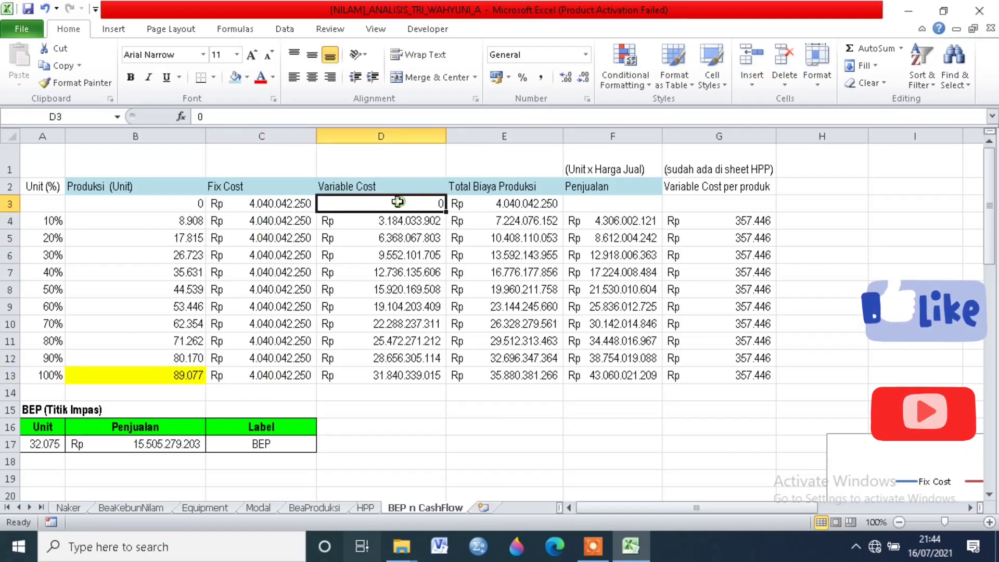
click(391, 223)
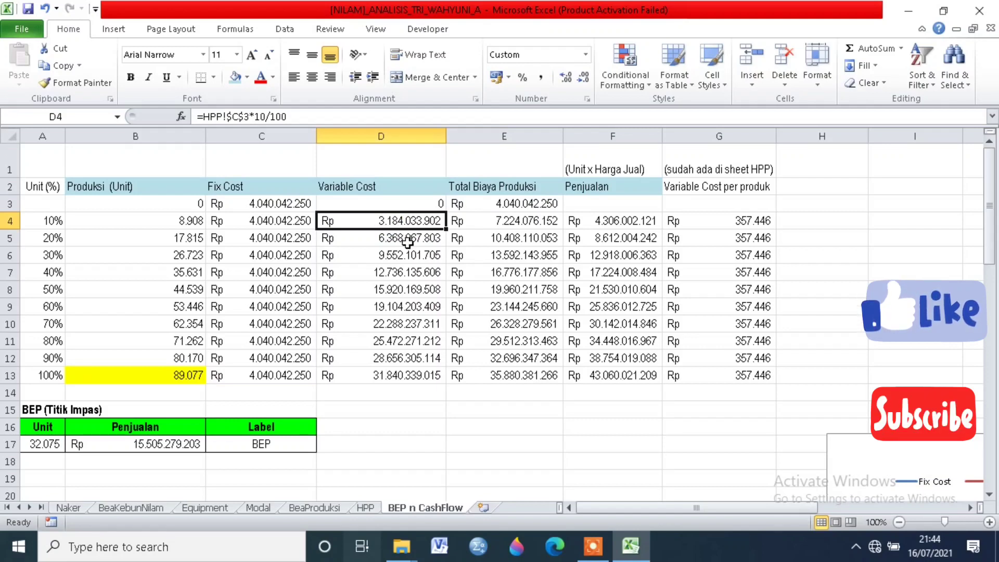
click(408, 241)
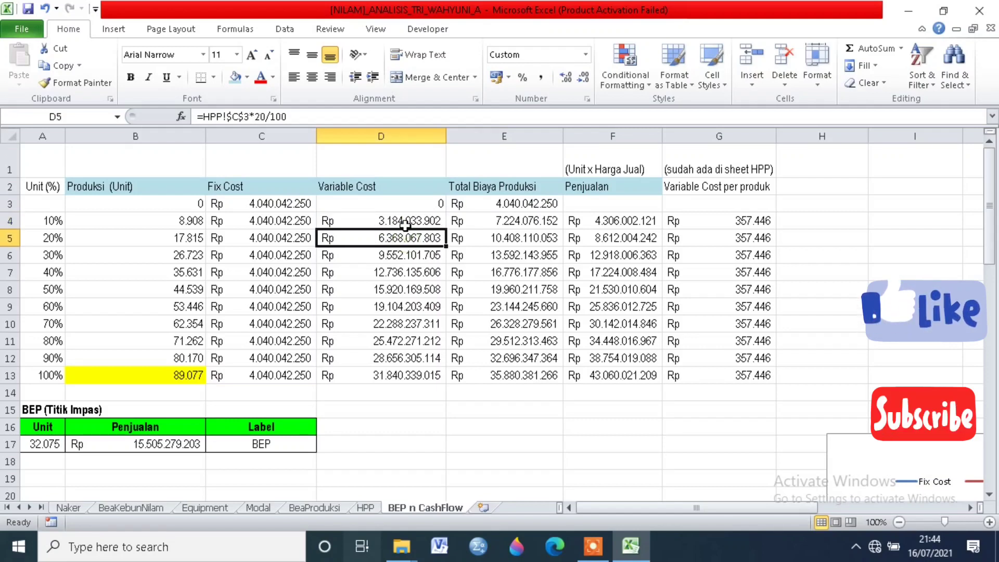
click(392, 375)
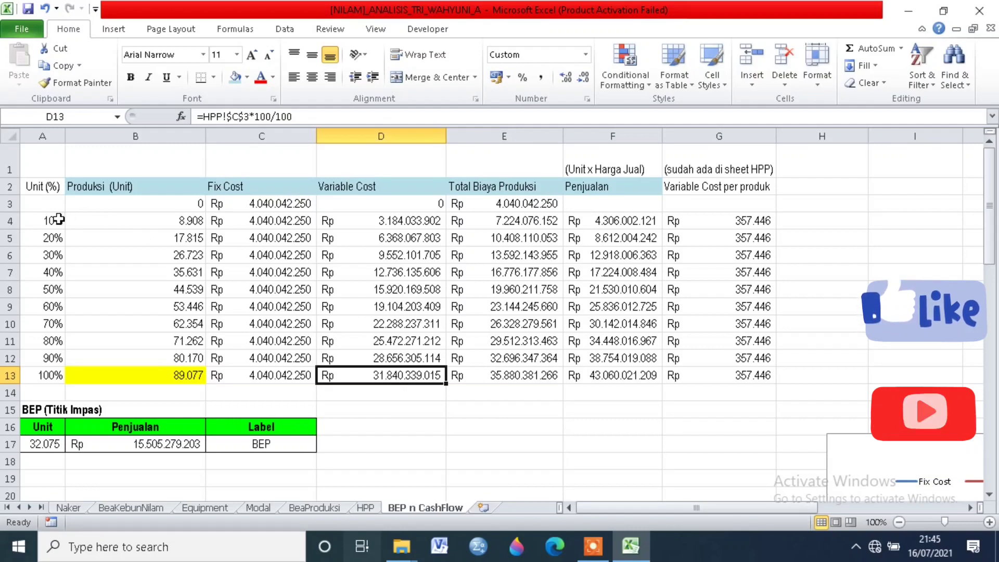
click(411, 219)
click(402, 238)
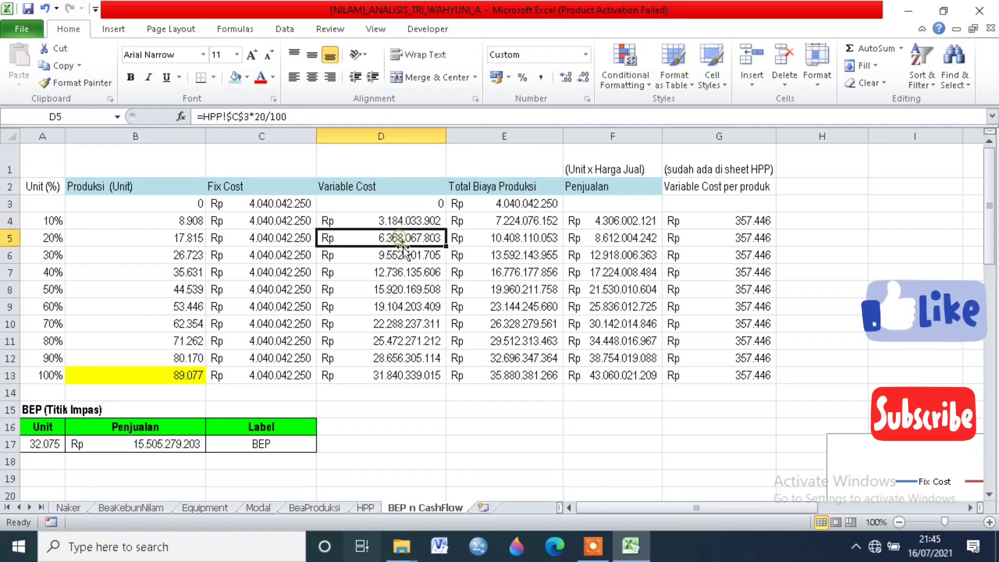
click(406, 256)
click(405, 272)
click(408, 289)
click(409, 307)
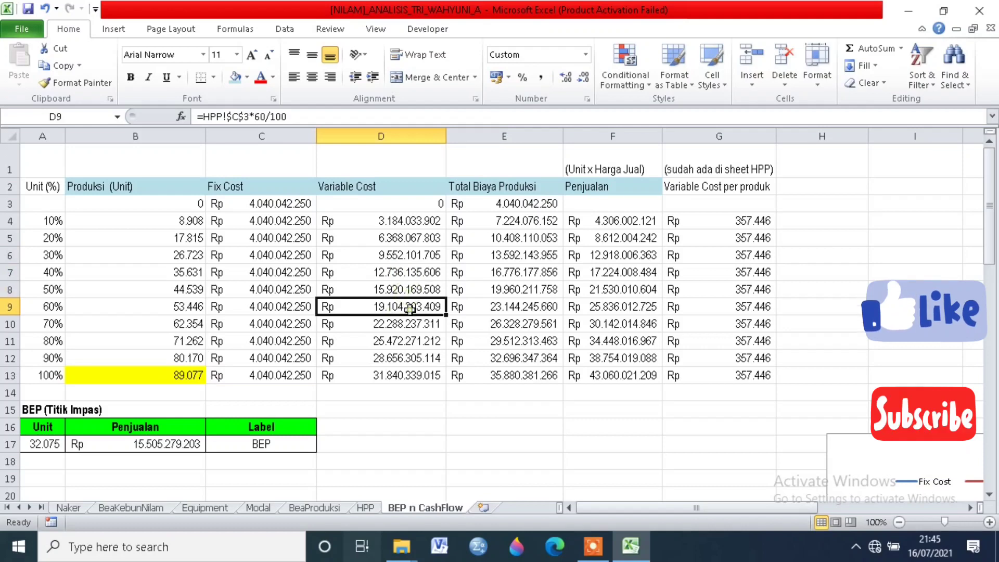
Step: Inspect the Total Biaya Produksi formulas and the Fix Cost and Variable Cost cells they add together at several production levels
click(493, 204)
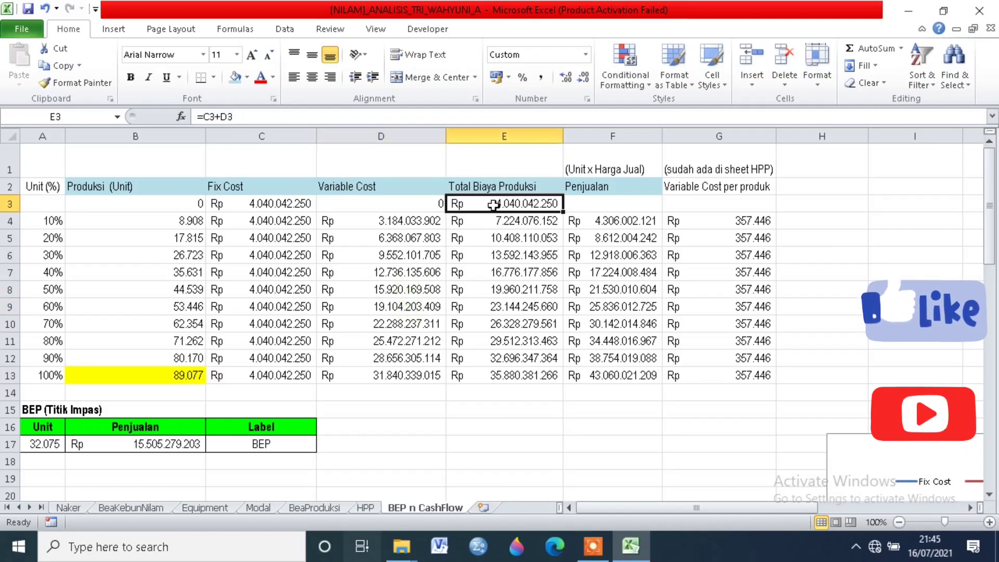
click(496, 377)
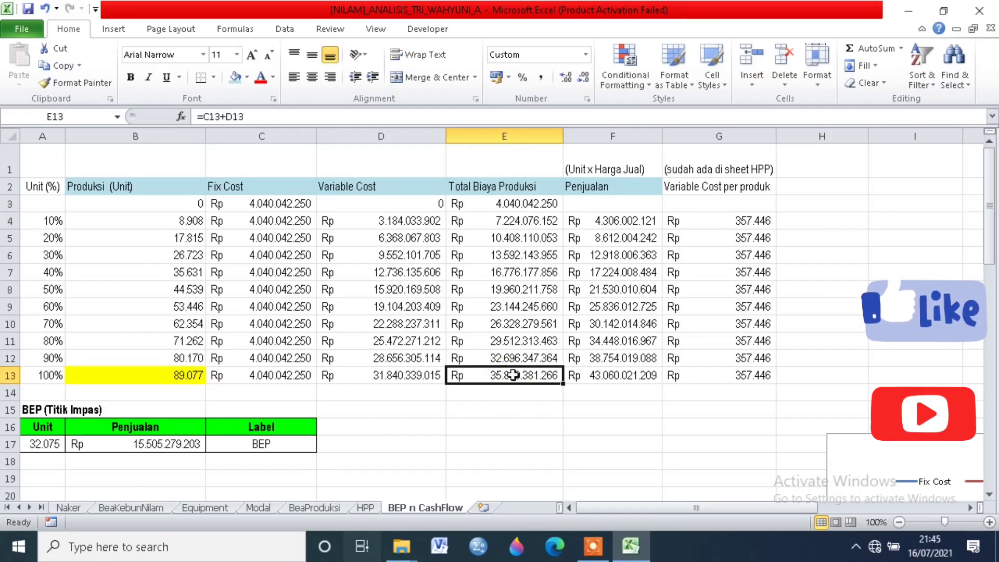
click(530, 220)
click(220, 117)
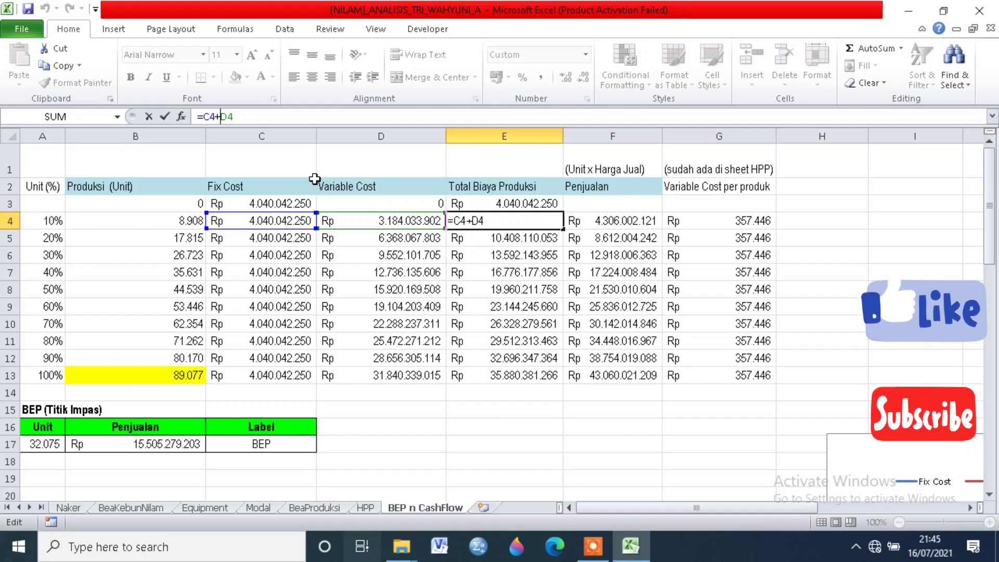
key(Return)
click(225, 116)
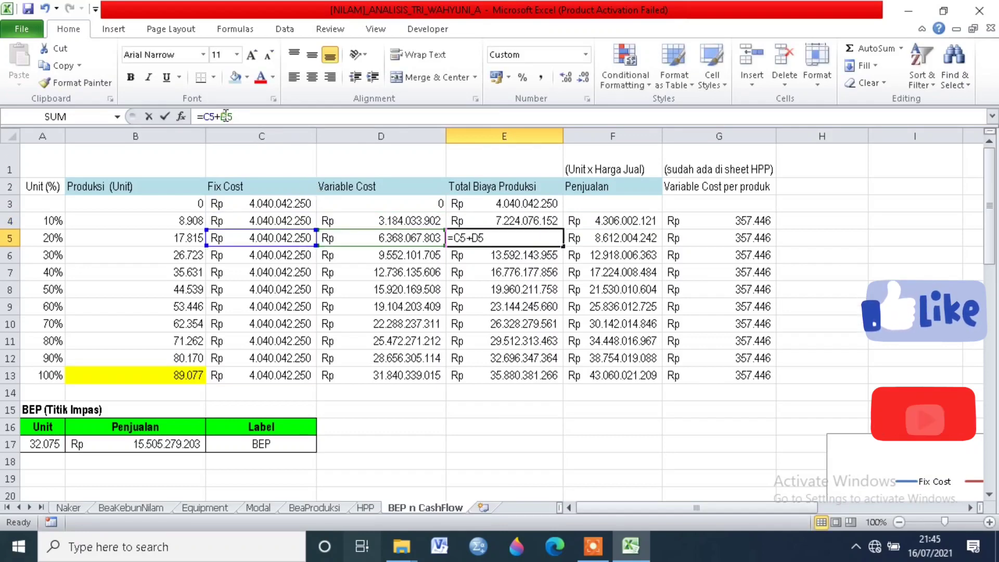
key(Return)
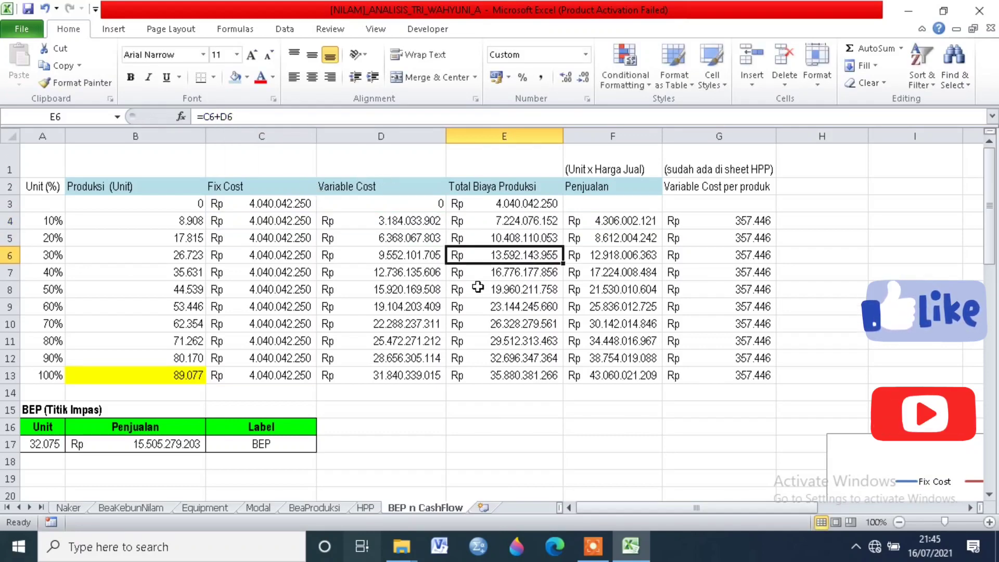
key(Down)
key(Down)
key(Down)
key(Down)
key(Down)
Step: Trace the 10% level Penjualan formula to its production units and to the Harga jual per kemasan 1000 ml on the HPP sheet
click(638, 220)
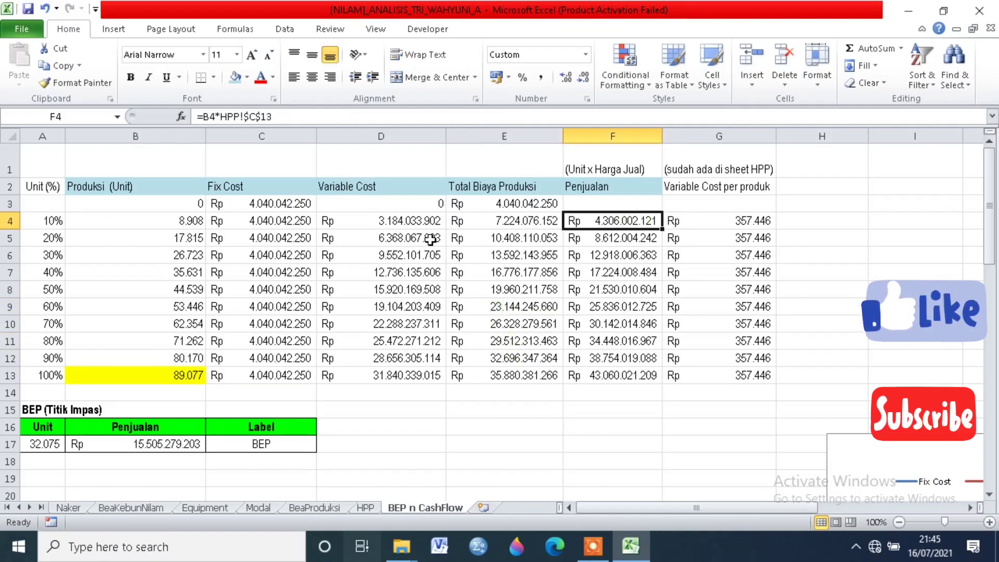
click(181, 222)
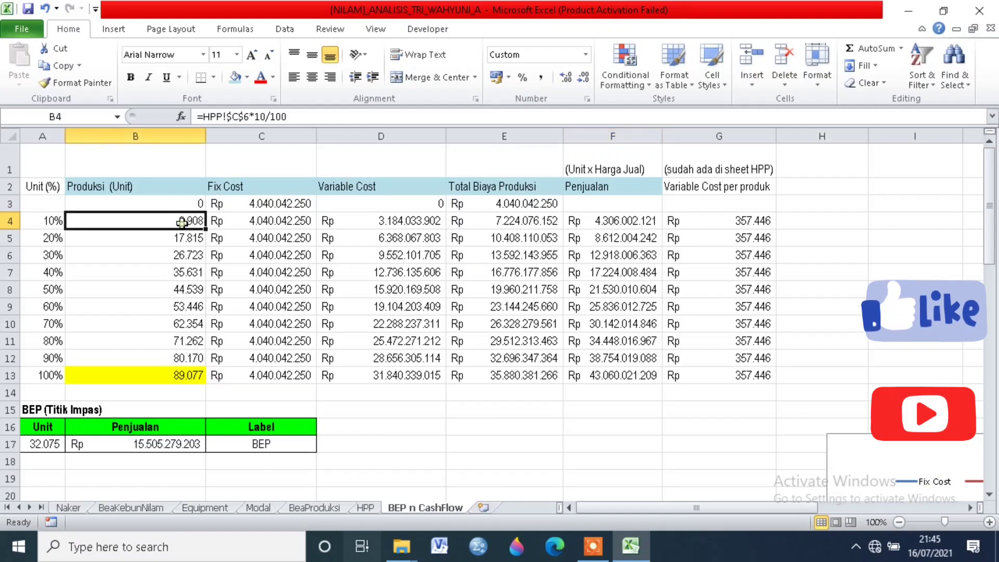
click(601, 223)
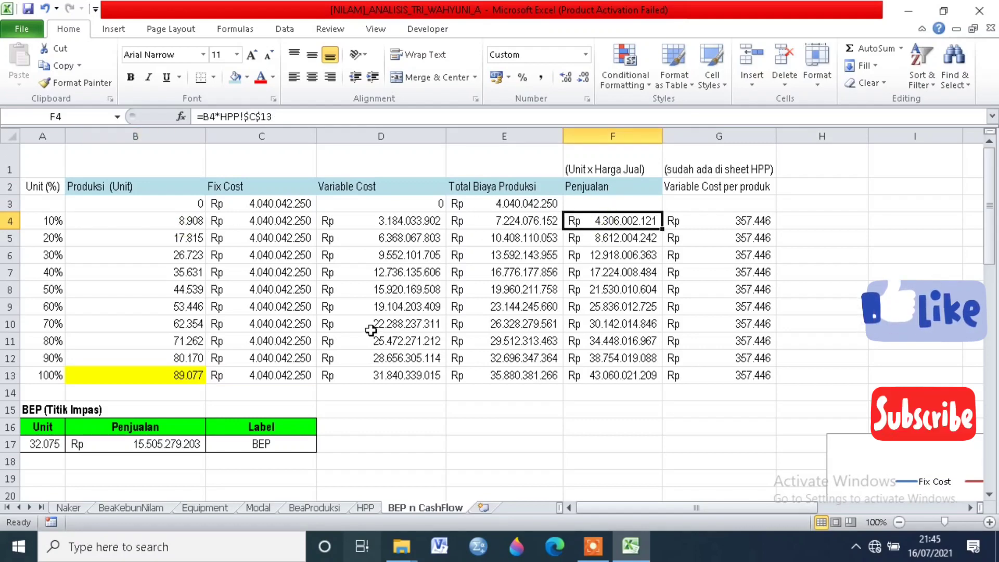
click(366, 508)
scroll(202, 344, up, 8)
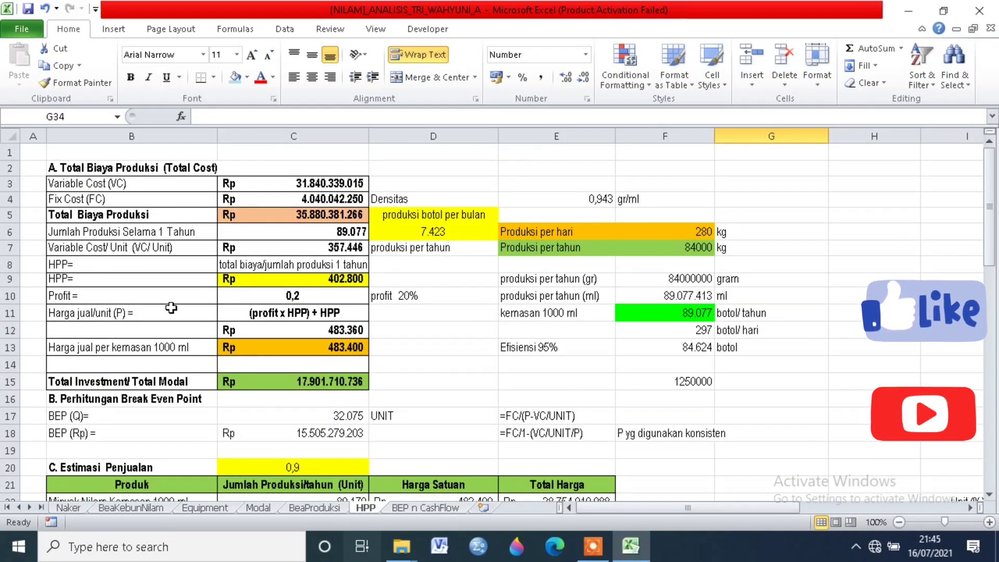
click(307, 348)
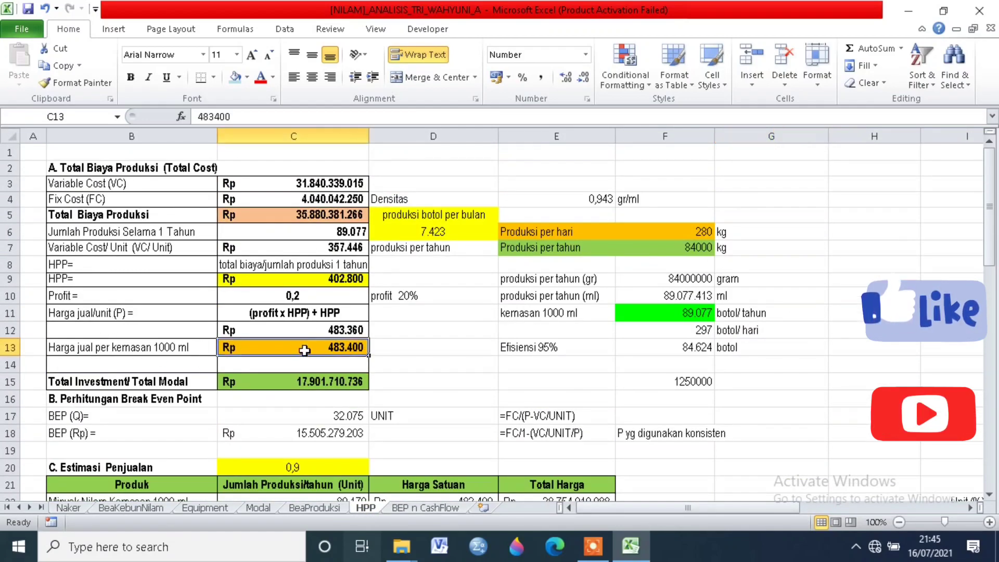
click(421, 508)
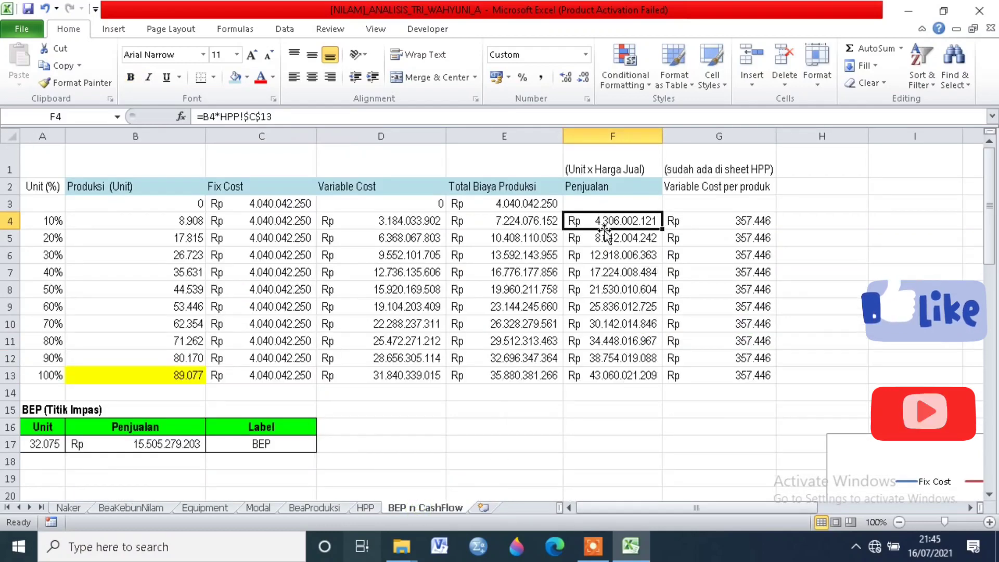
Step: Check the remaining Penjualan formulas on the BEP n CashFlow sheet, from the 20% level down to 100%
click(625, 239)
click(625, 255)
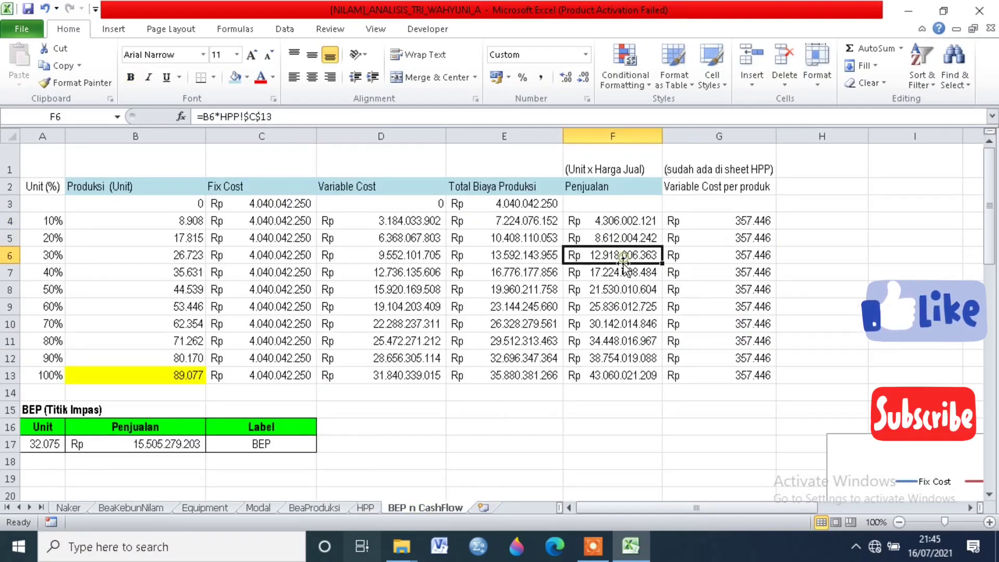
click(626, 273)
click(631, 289)
drag(642, 312, 639, 336)
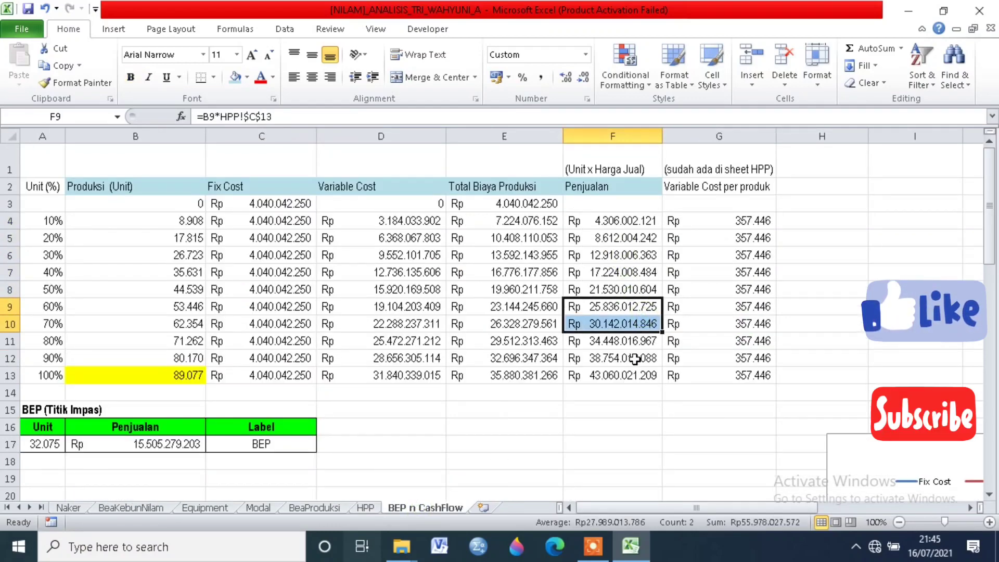
click(630, 376)
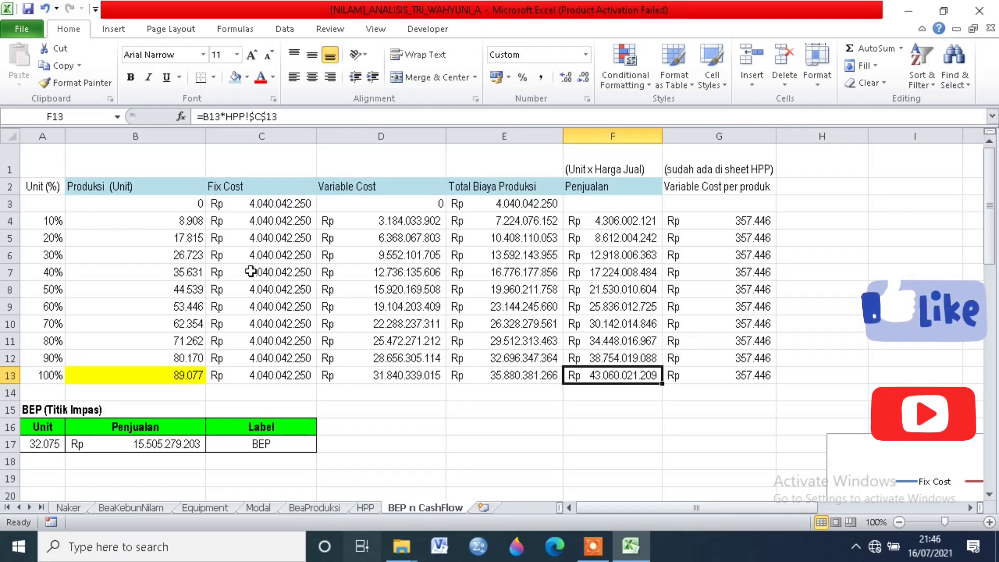
Step: Trace the BEP (Titik Impas) unit value to the BEP (Q) and BEP (Rp) formulas on the HPP sheet, and return to the BEP table
scroll(250, 270, down, 2)
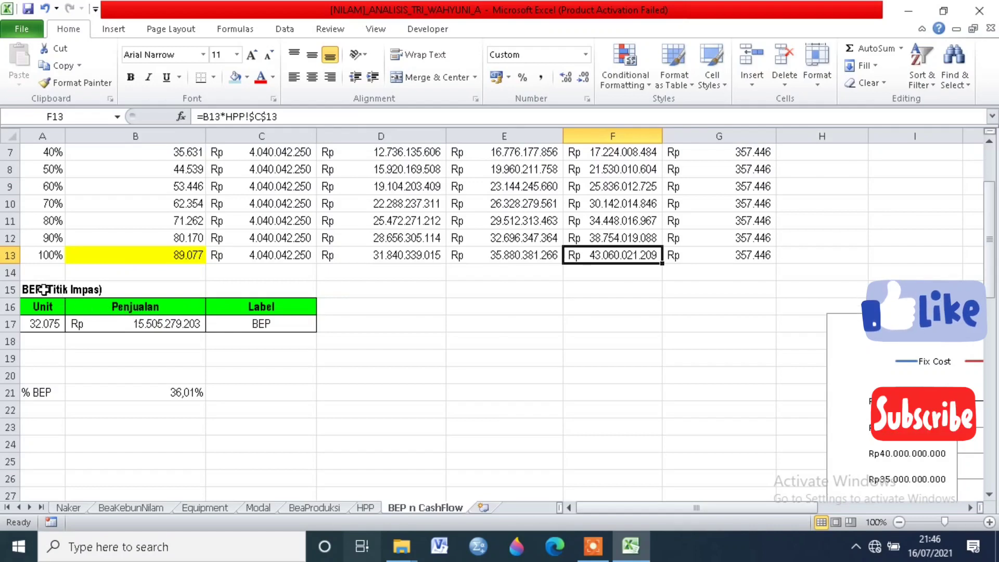
click(46, 324)
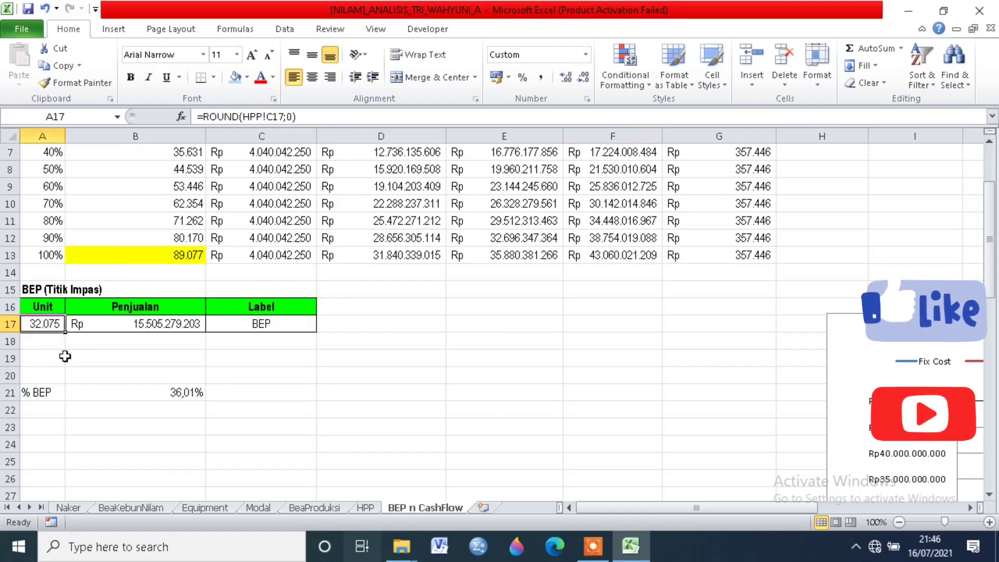
click(367, 508)
scroll(197, 433, down, 1)
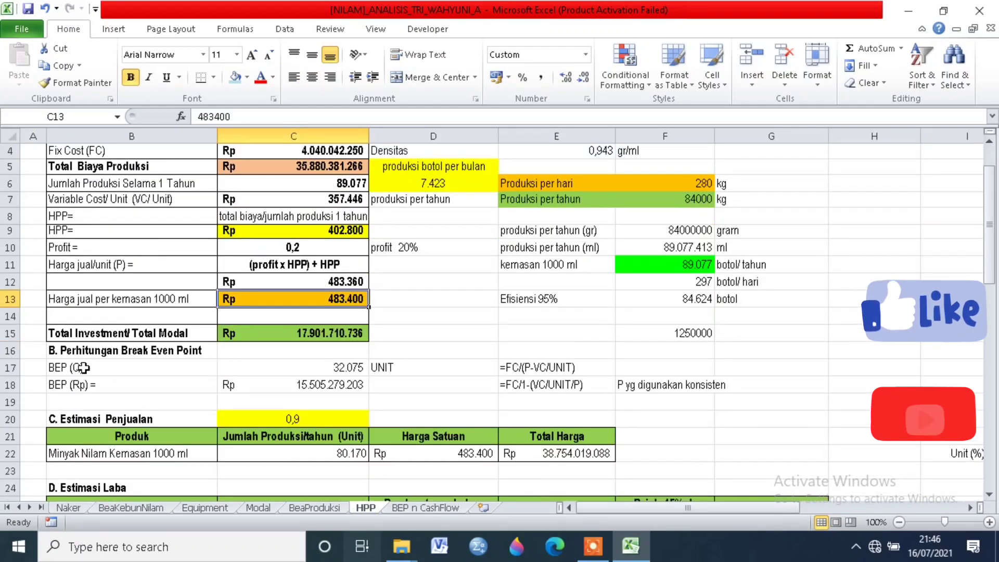
click(339, 371)
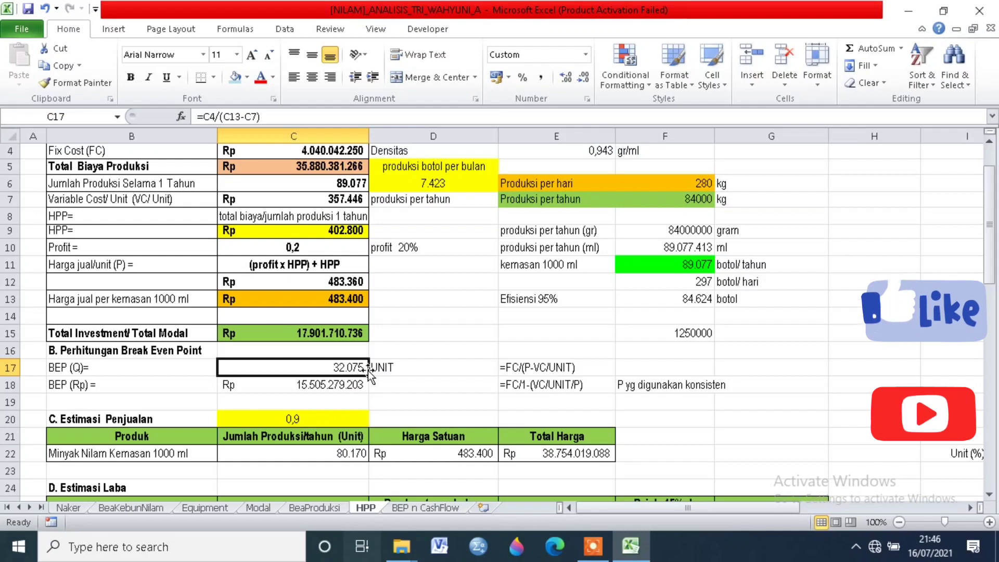
click(91, 384)
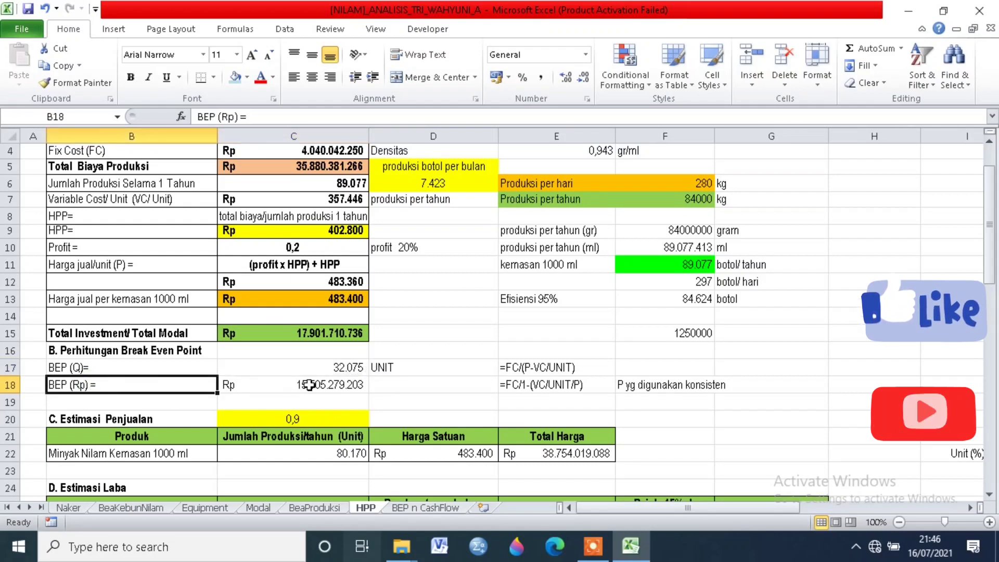
click(333, 389)
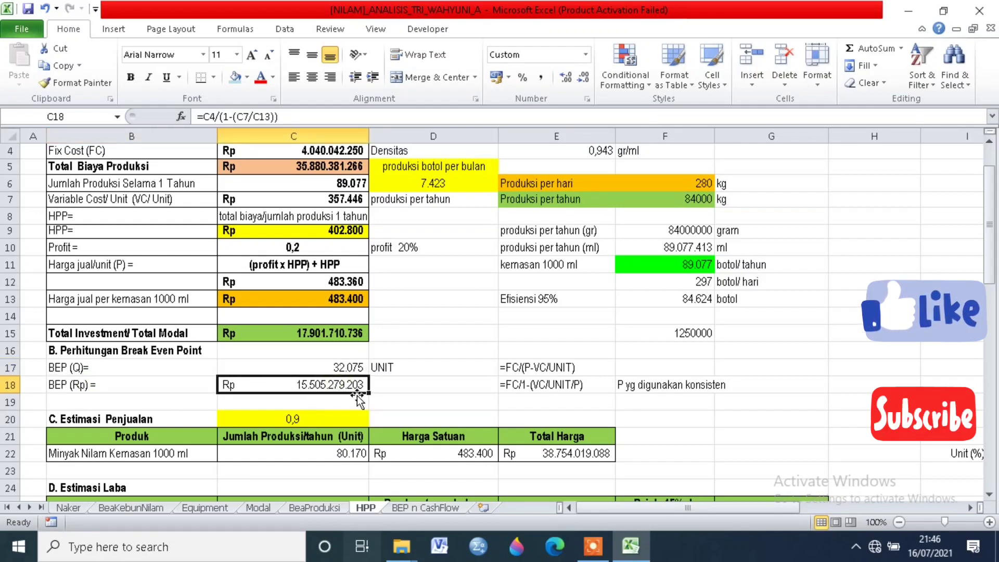
click(416, 510)
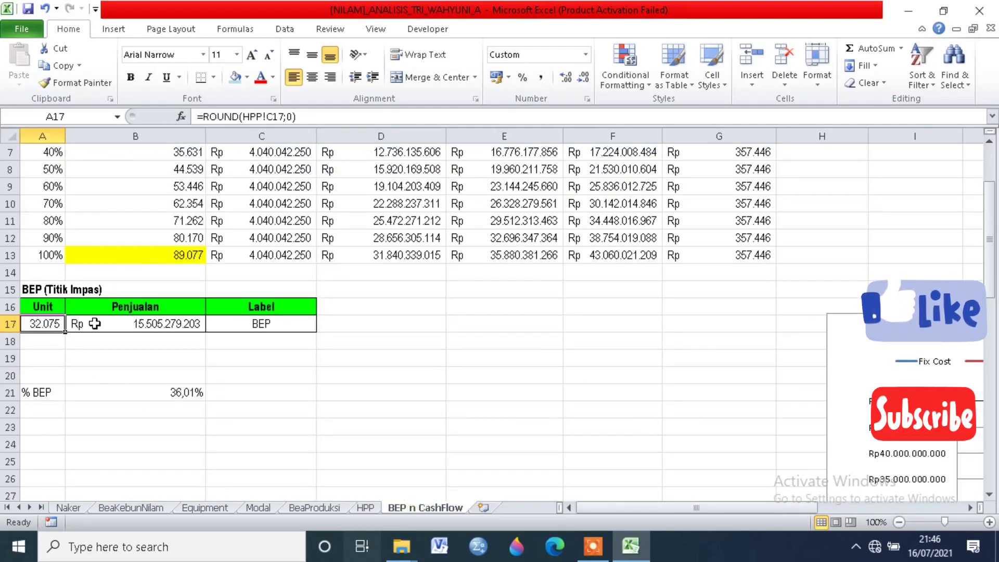
click(62, 307)
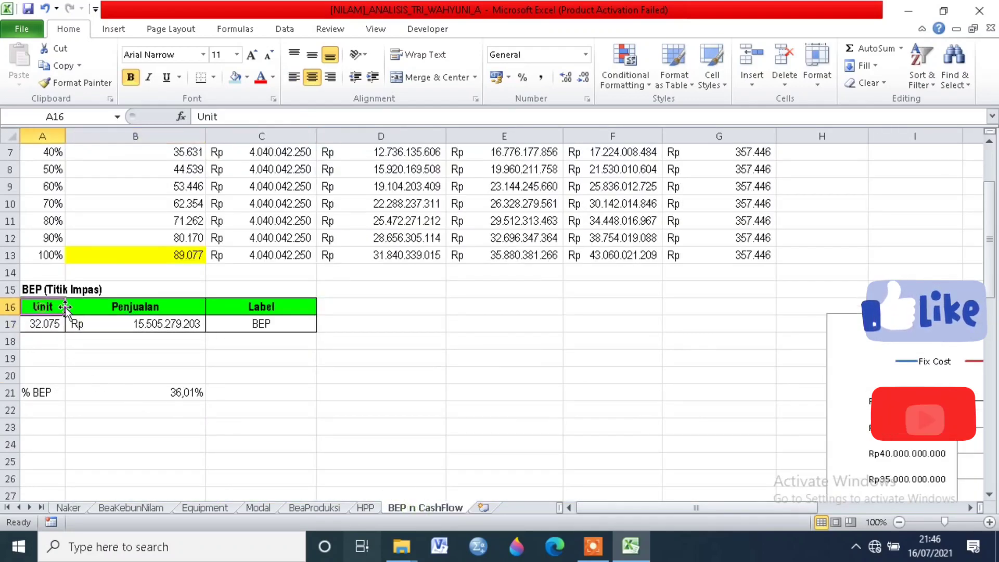
Step: Inspect the BEP (Titik Impas) table's Penjualan and Label columns and the formulas behind its Penjualan and Unit values
click(107, 307)
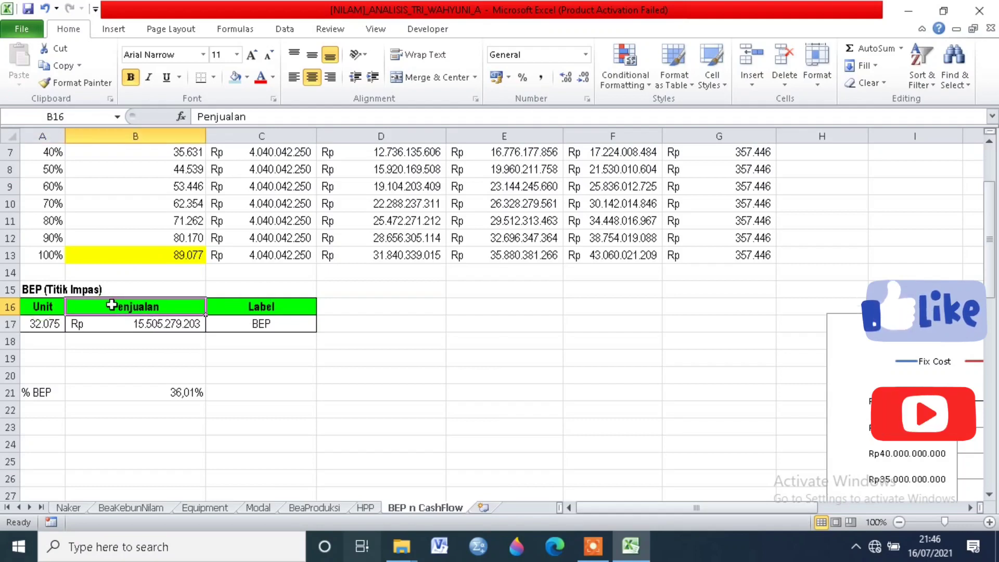
click(260, 306)
click(243, 327)
click(157, 326)
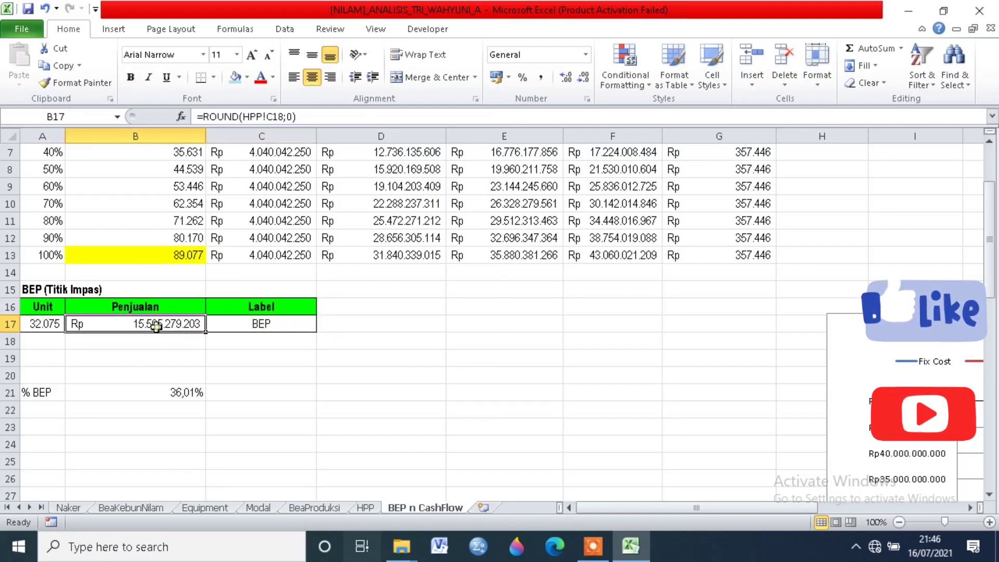
click(41, 323)
Step: Check which cells the BEP point on the existing Analisis Break Even Point chart refers to, and return to the break-even table
scroll(802, 422, down, 2)
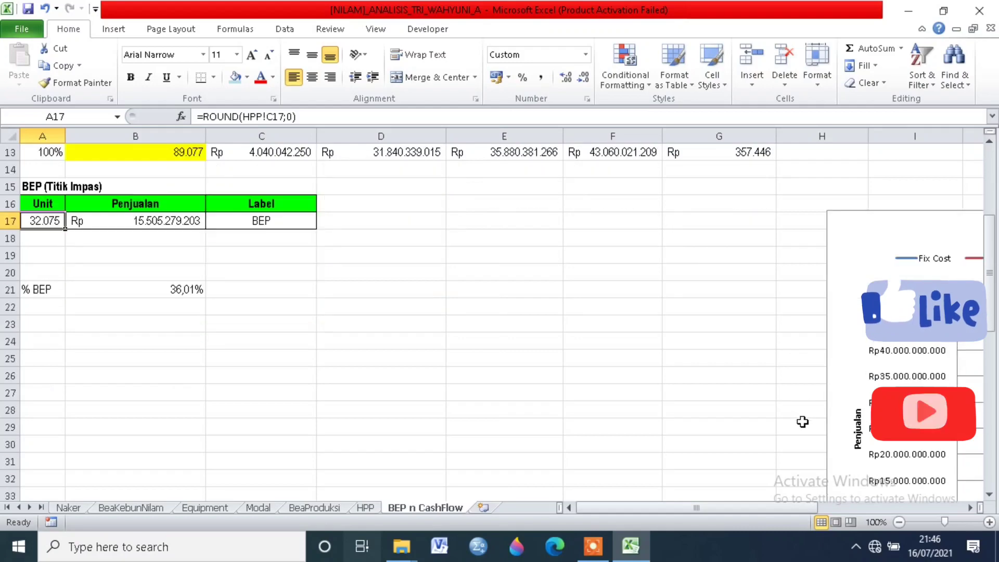
drag(739, 508, 838, 508)
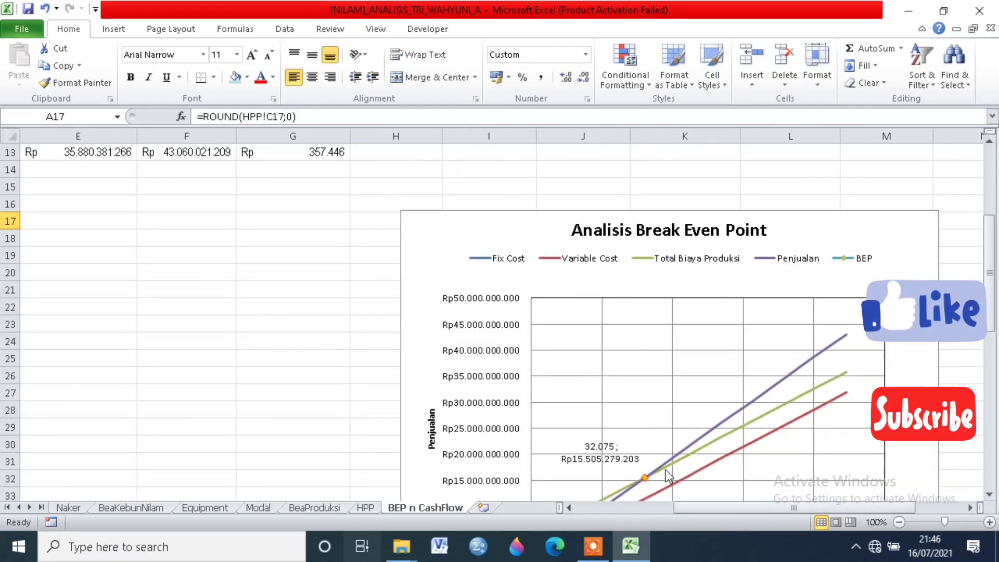
click(645, 477)
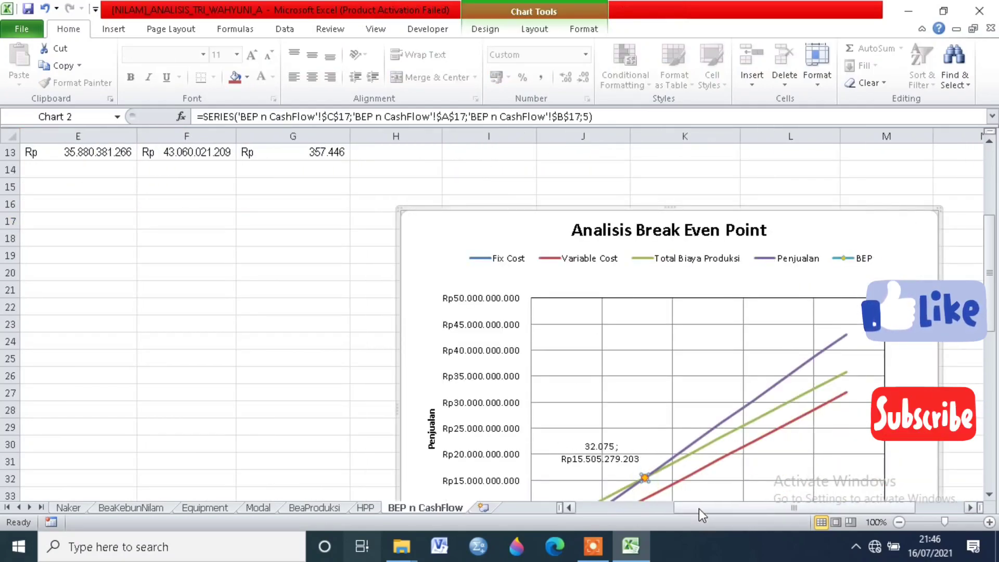
drag(699, 508, 598, 508)
scroll(577, 357, up, 4)
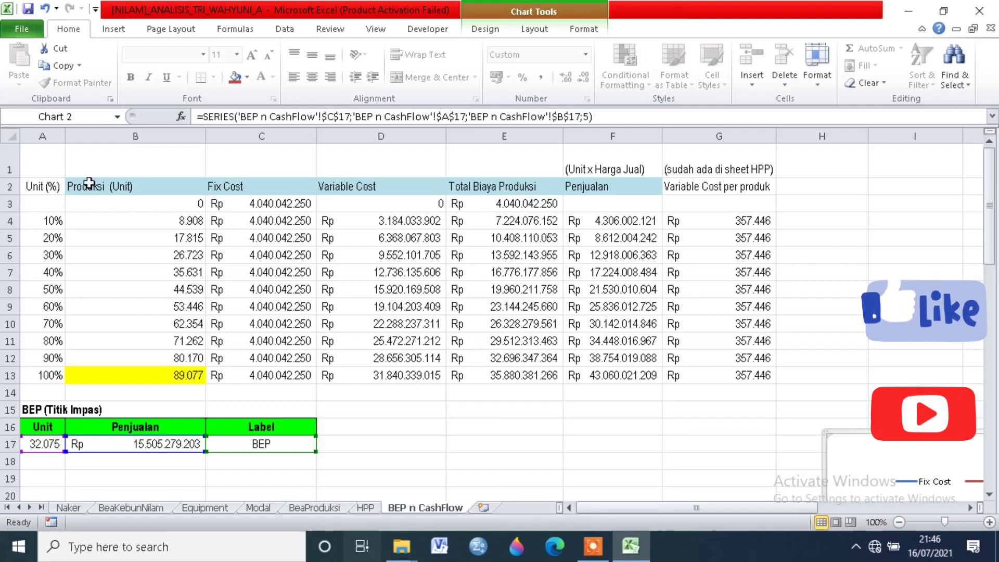
Step: Insert a Scatter with Smooth Lines chart from the Produksi (Unit) to Penjualan data in B2:F13, and enlarge it
drag(85, 179, 626, 369)
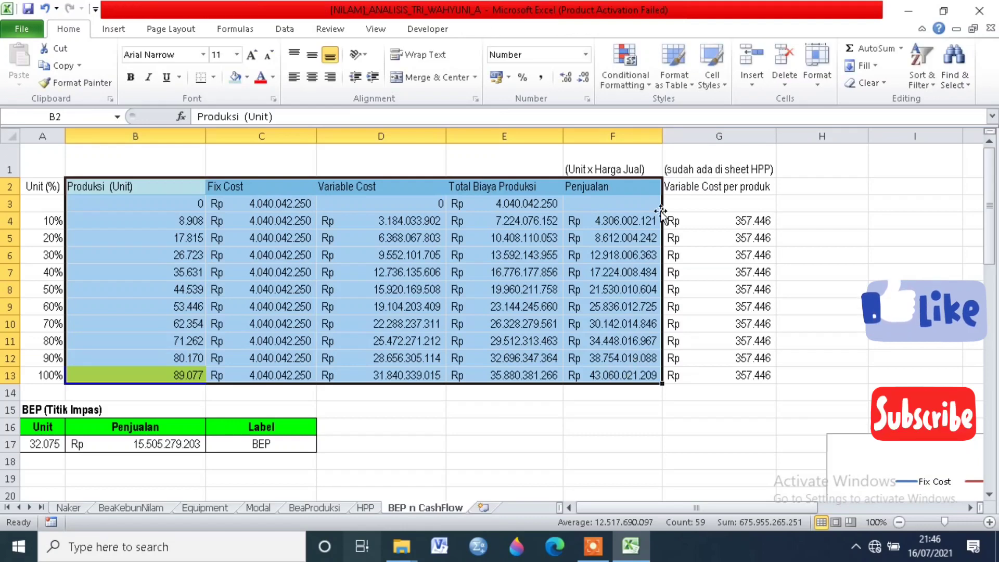
click(125, 33)
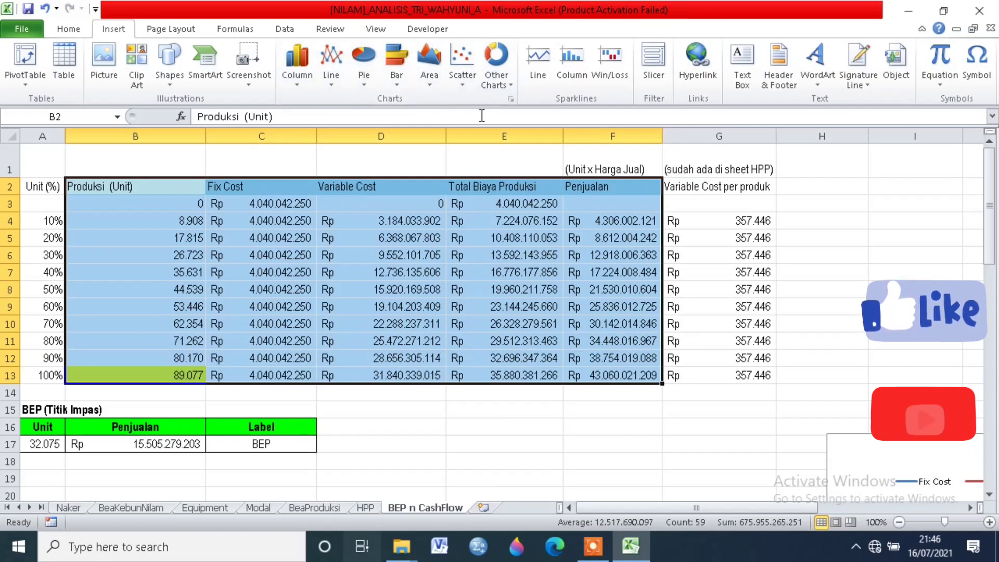
click(328, 83)
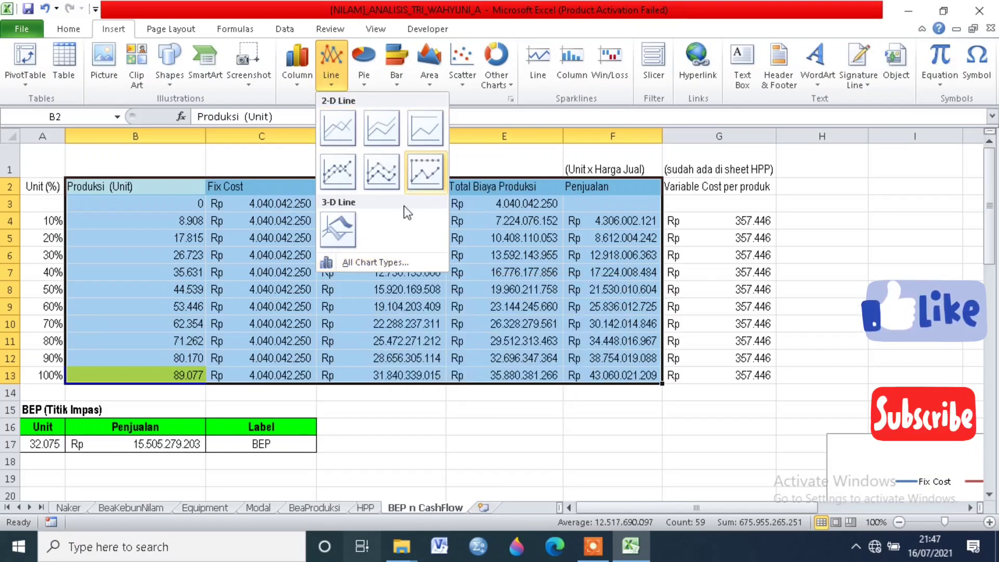
click(390, 264)
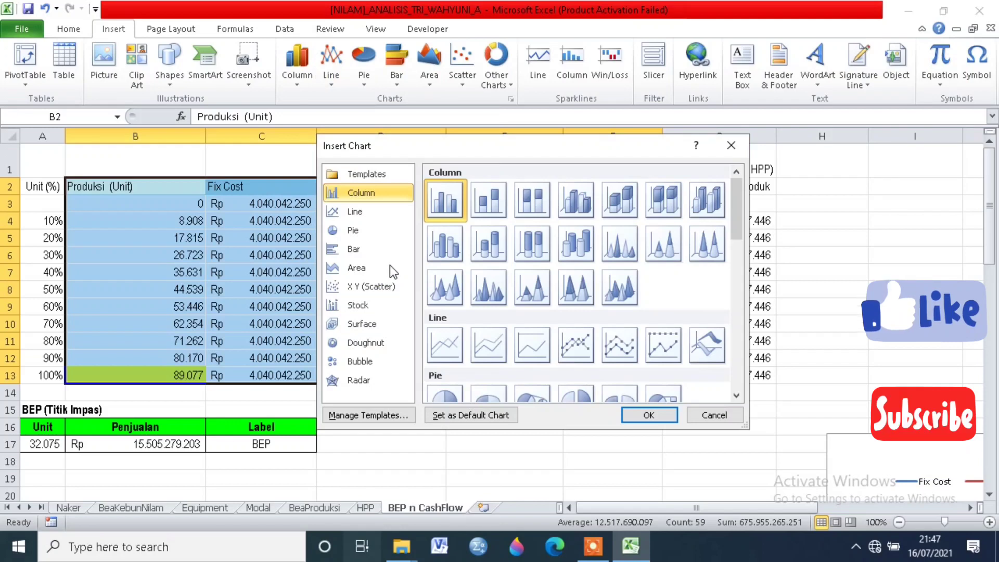
click(367, 287)
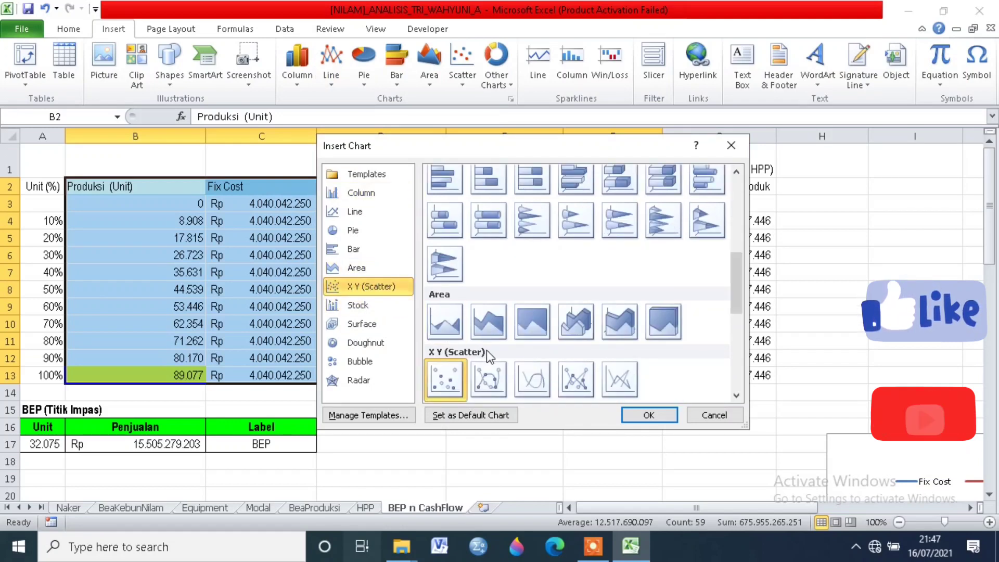
click(540, 385)
click(649, 415)
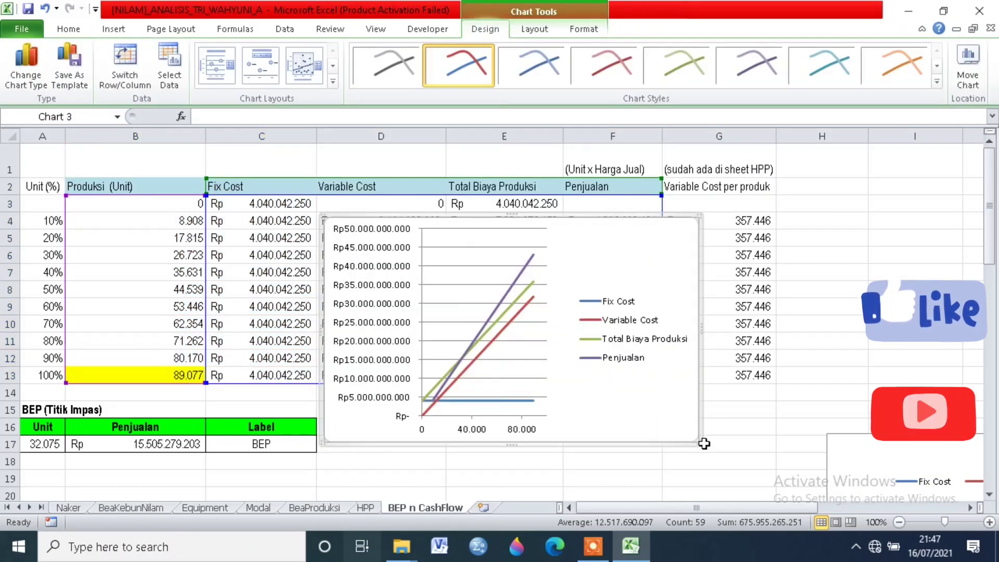
drag(698, 443, 826, 472)
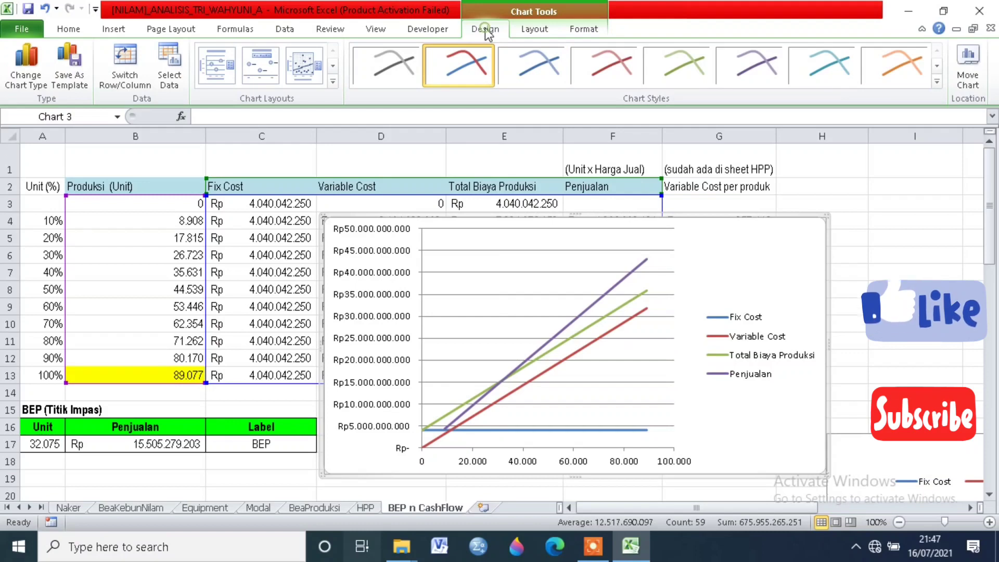
Step: Apply the chart layout with chart and axis titles, and set the chart title to "Analisis Break Even Point"
click(210, 74)
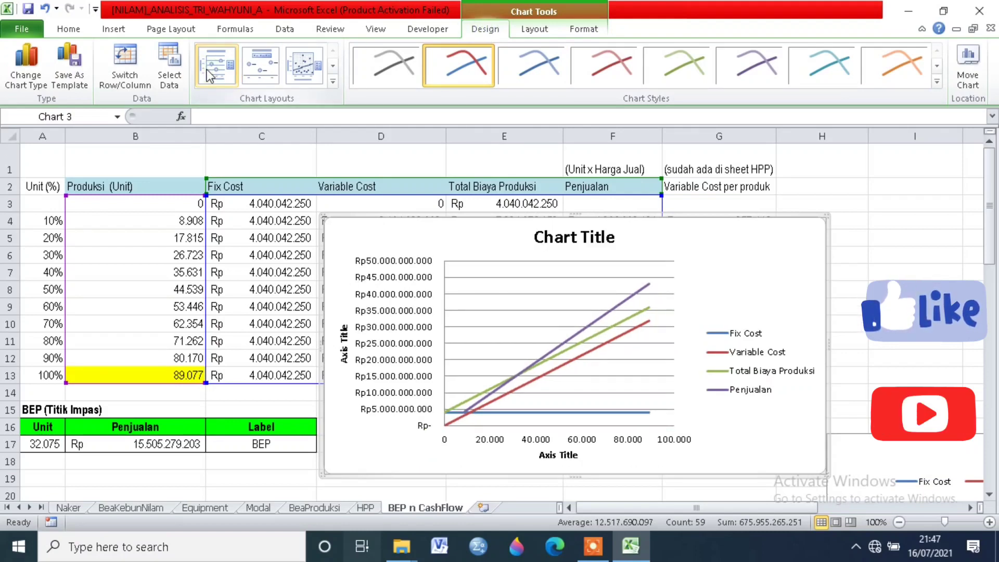
click(567, 235)
double_click(566, 235)
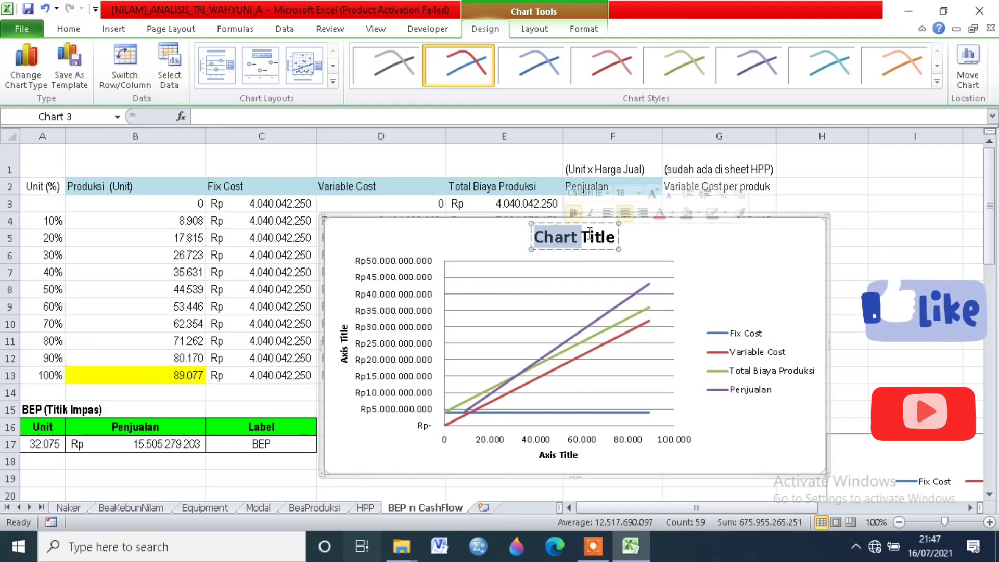
drag(617, 237, 502, 255)
text(Ana)
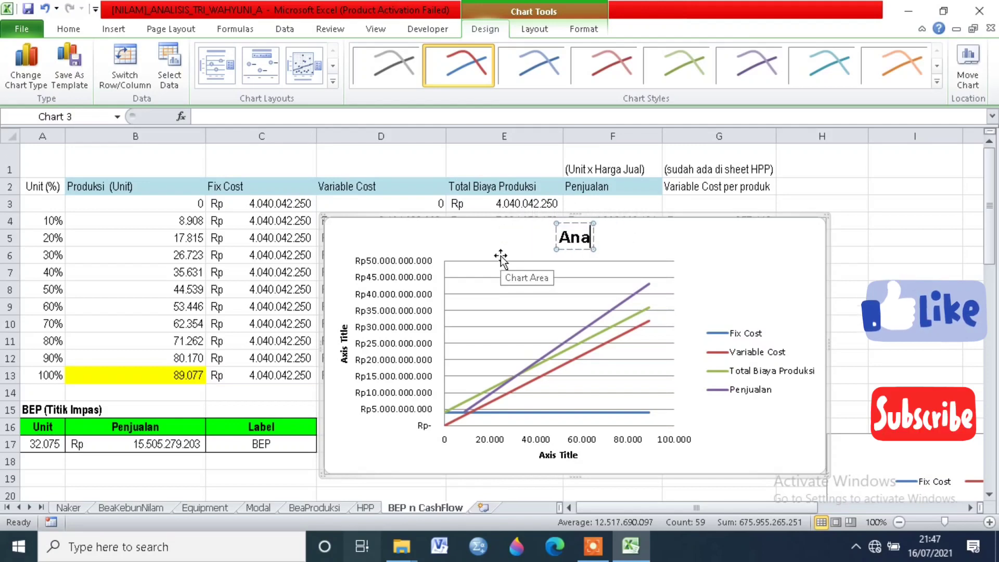
text(lisis Break)
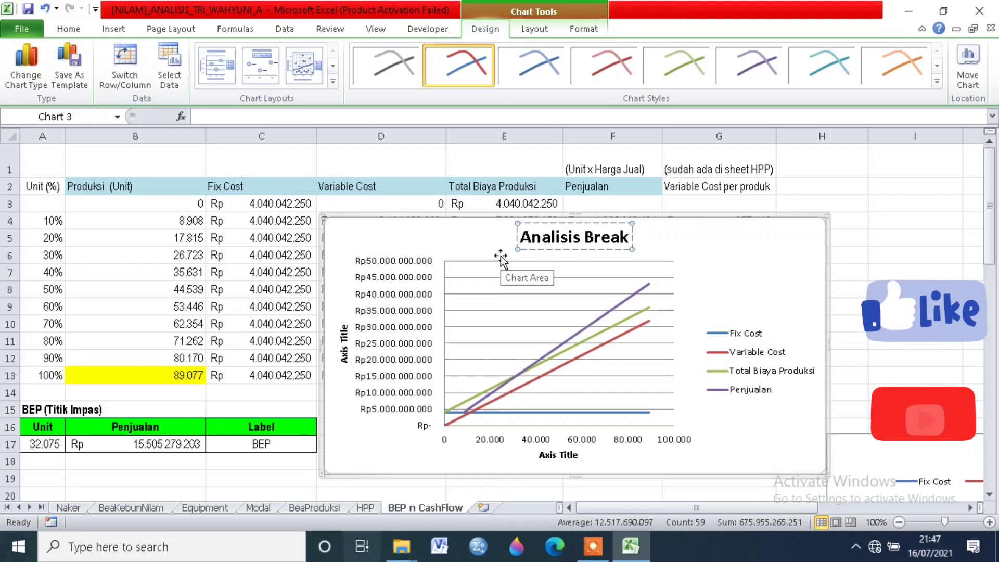
text( Even)
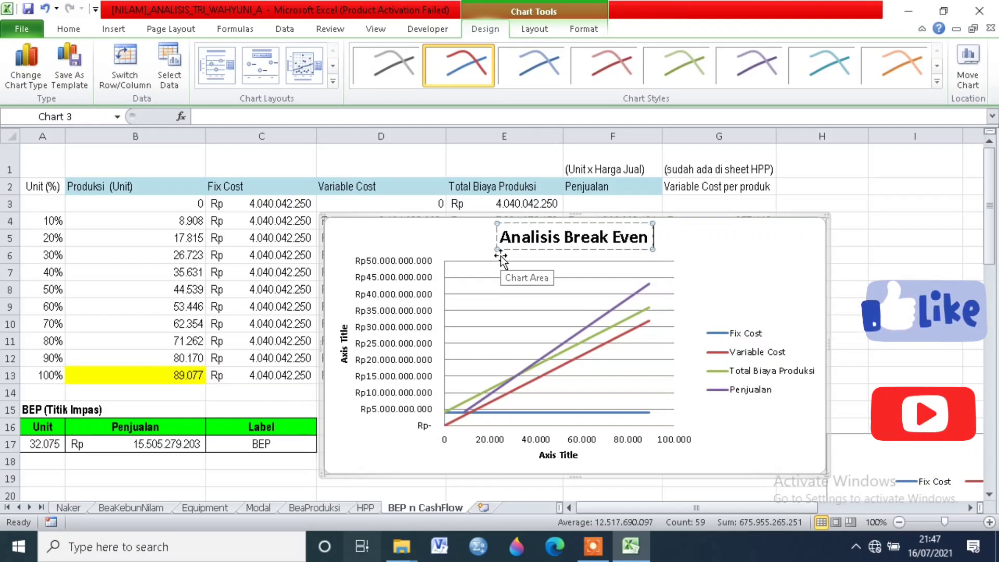
text( Point)
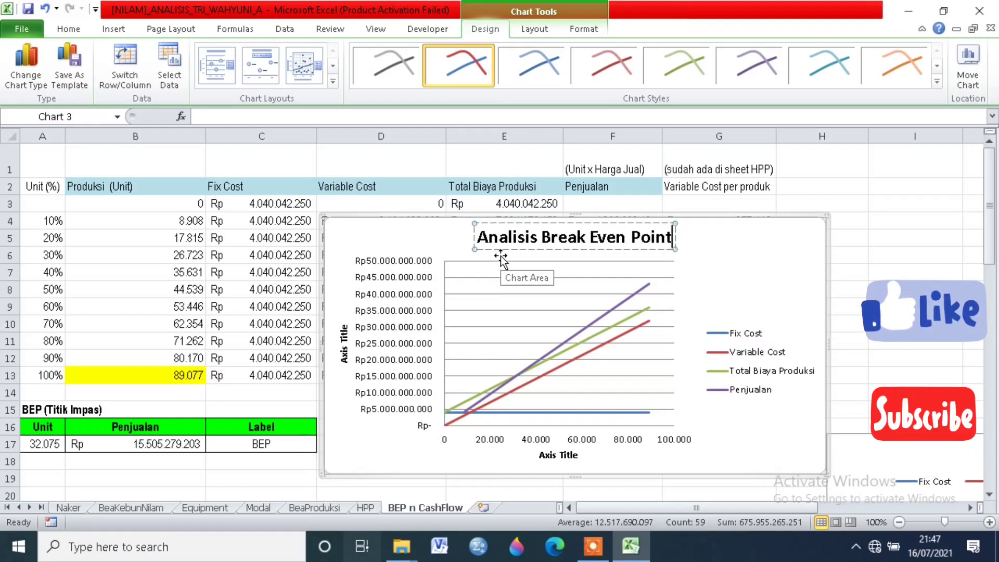
click(694, 292)
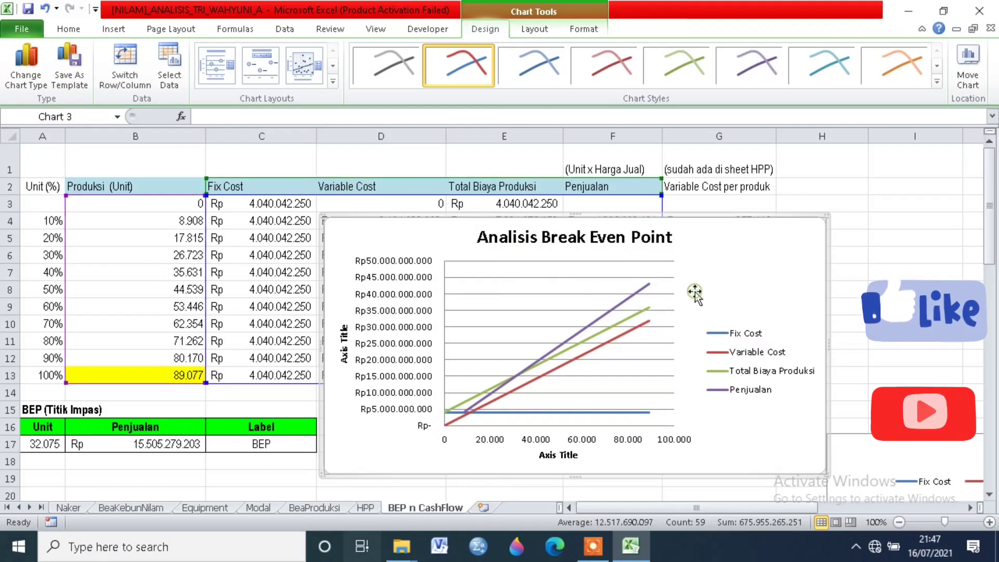
Step: Set the new chart's horizontal axis title to "Unit"
click(598, 239)
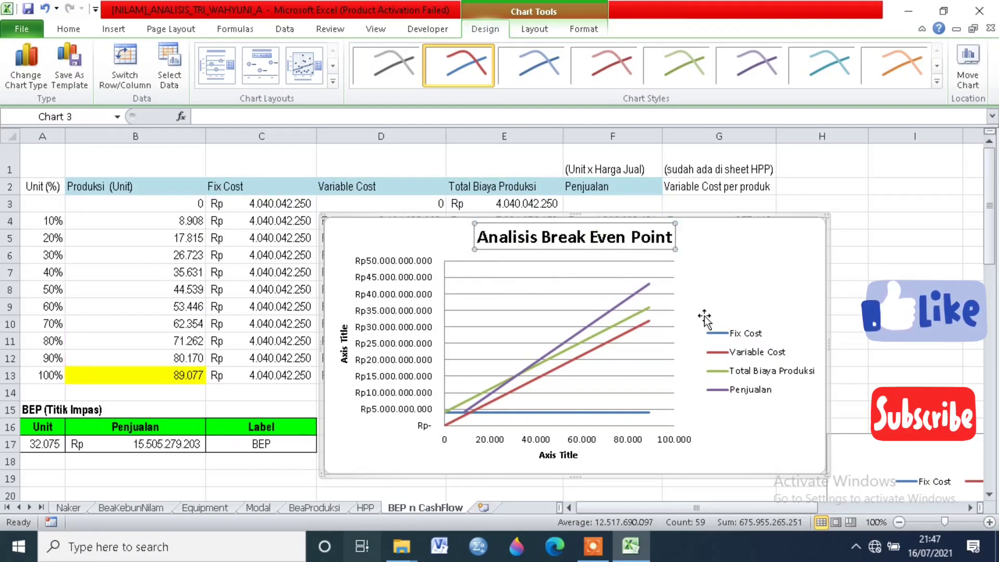
click(610, 413)
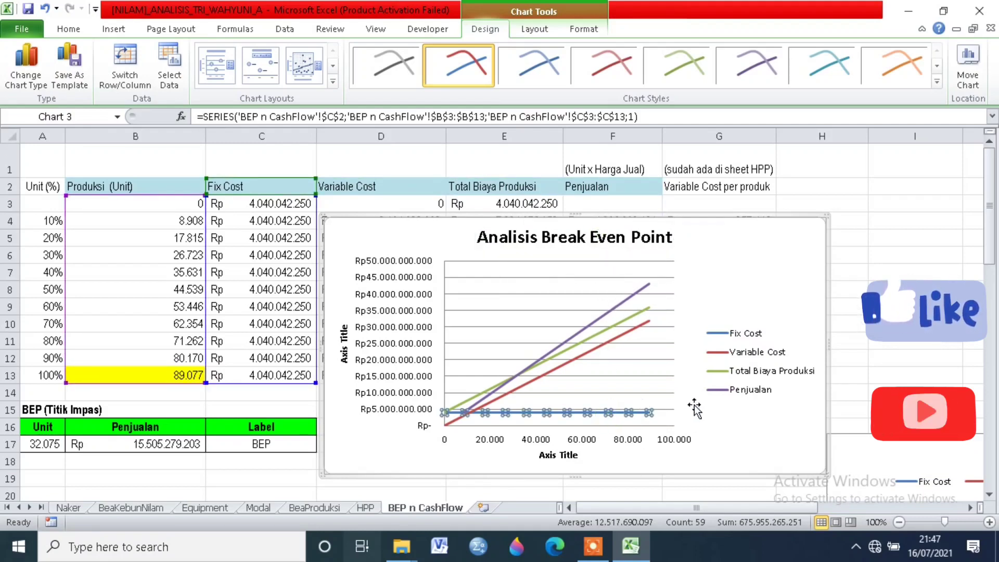
click(557, 327)
click(578, 455)
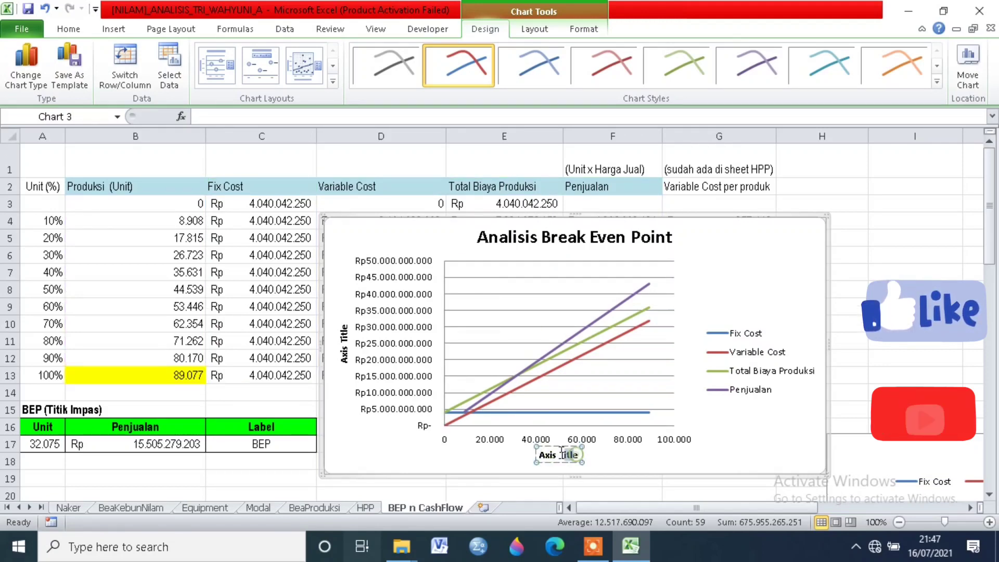
drag(561, 453, 533, 456)
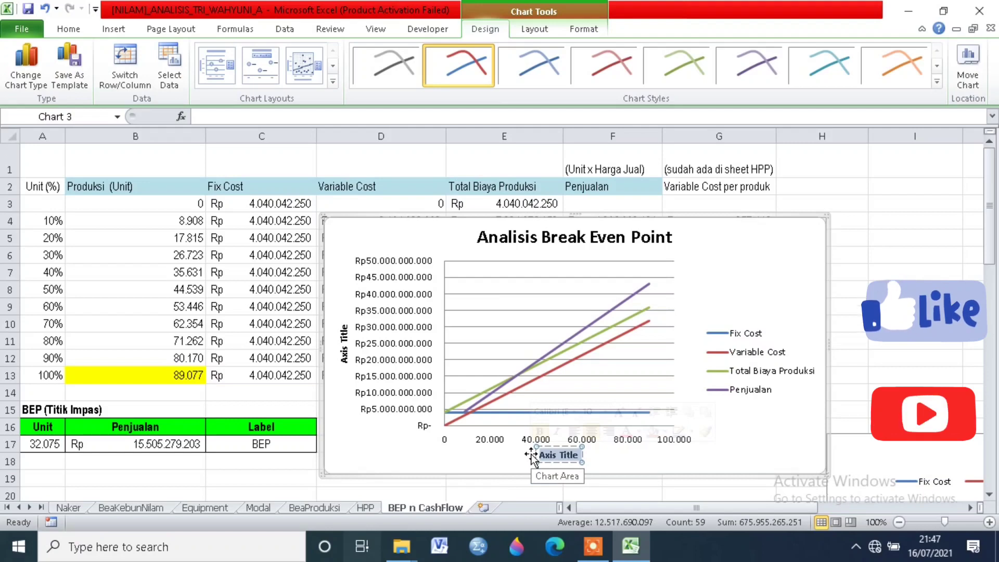
text(Unit)
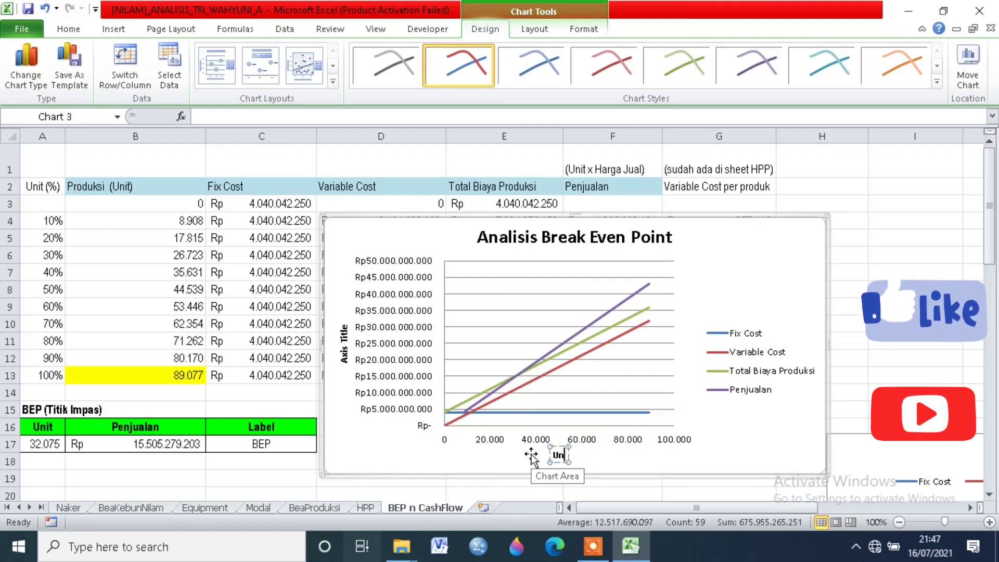
Step: Set the new chart's vertical axis title to "Penjualan"
click(344, 357)
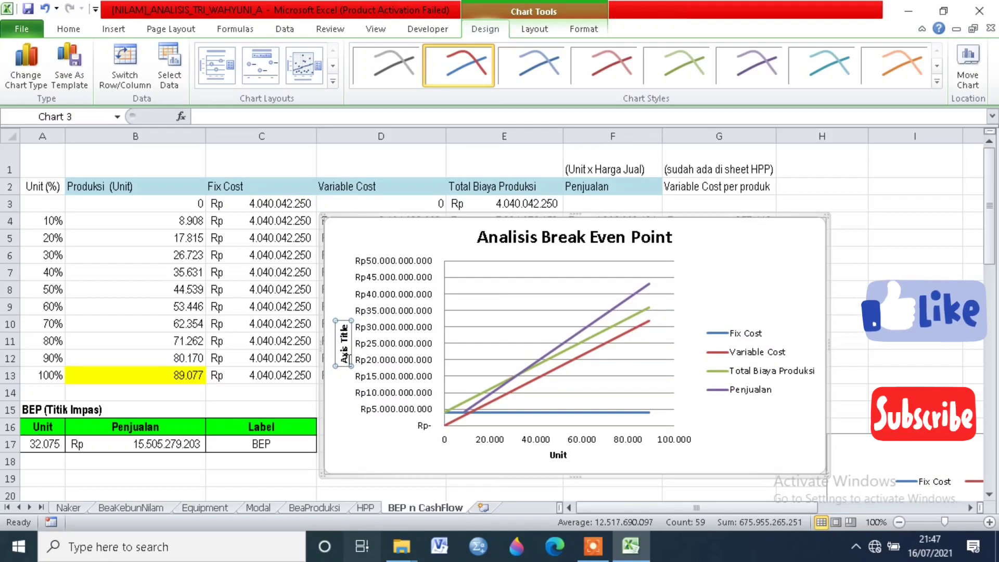
drag(346, 364, 334, 322)
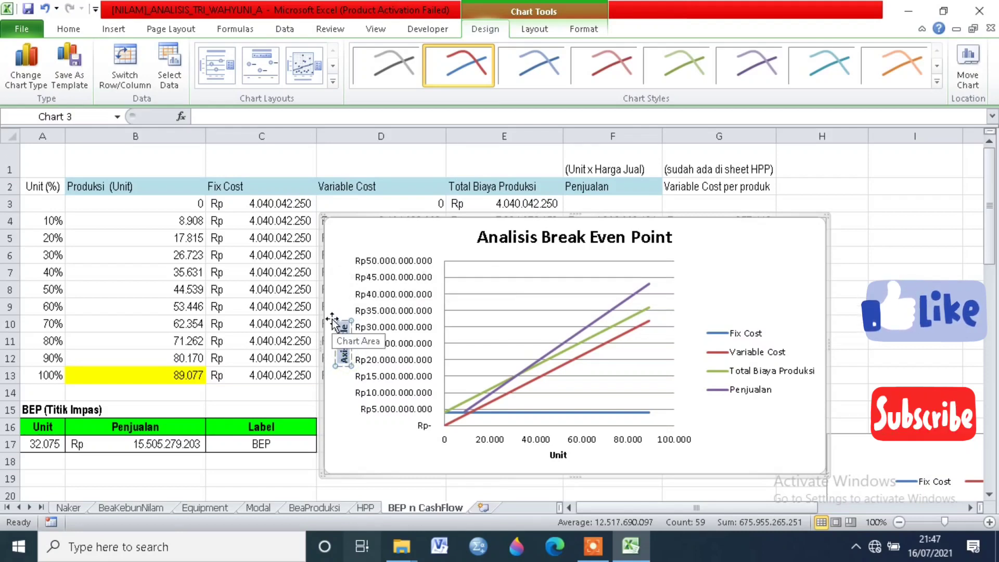
text(Penjuala)
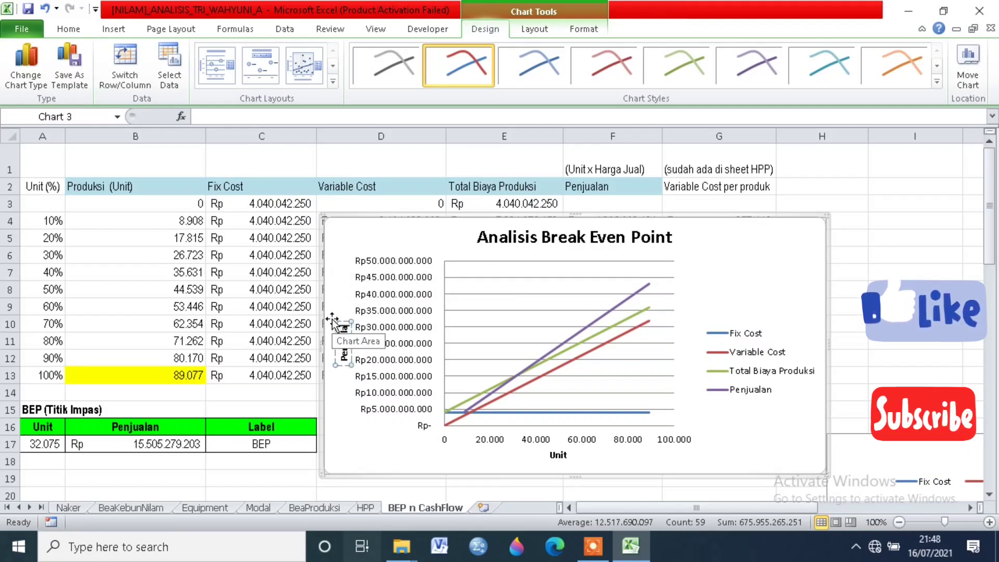
text(n)
click(352, 458)
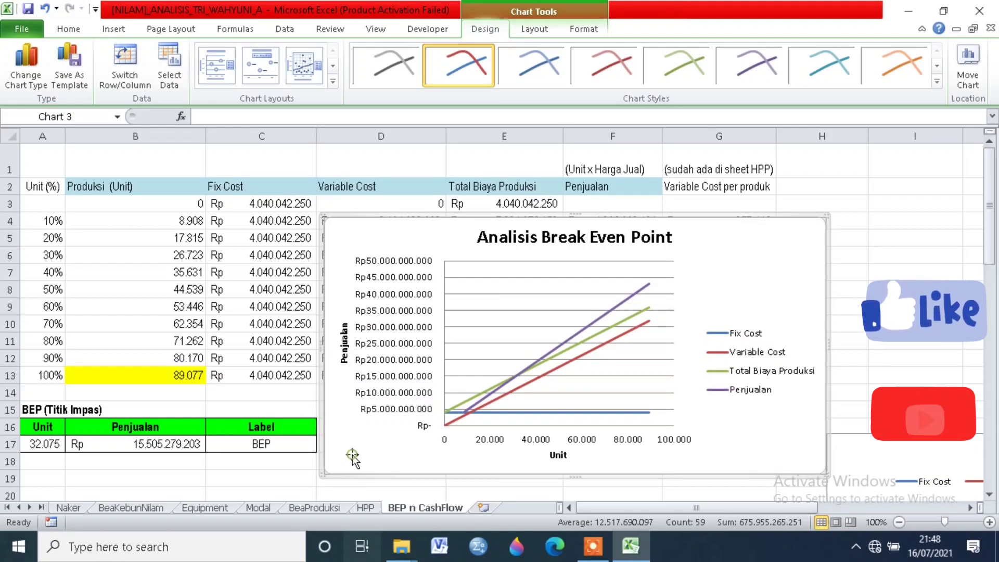
Step: Review the position options in the Format Legend settings of the new chart's legend
click(772, 371)
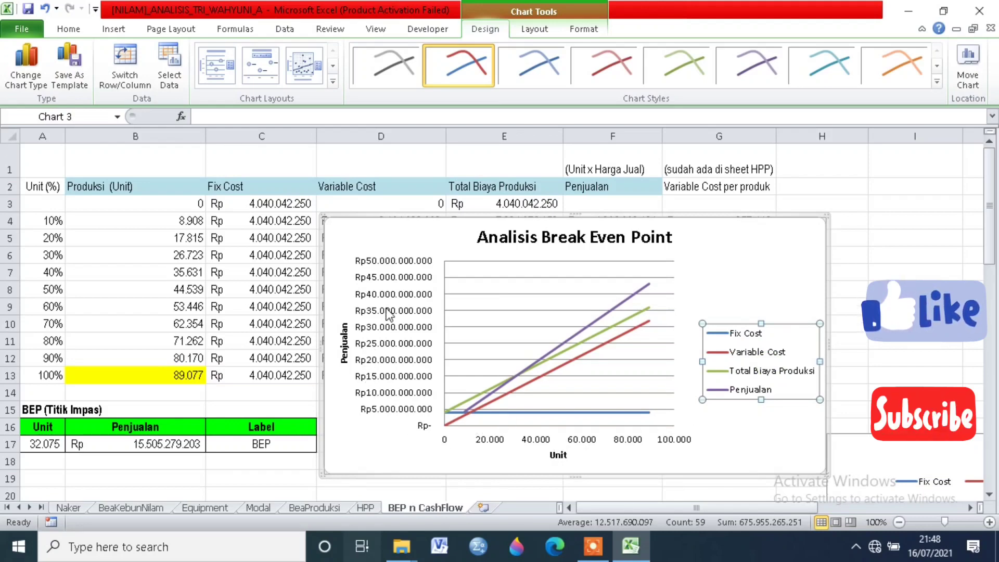
click(759, 389)
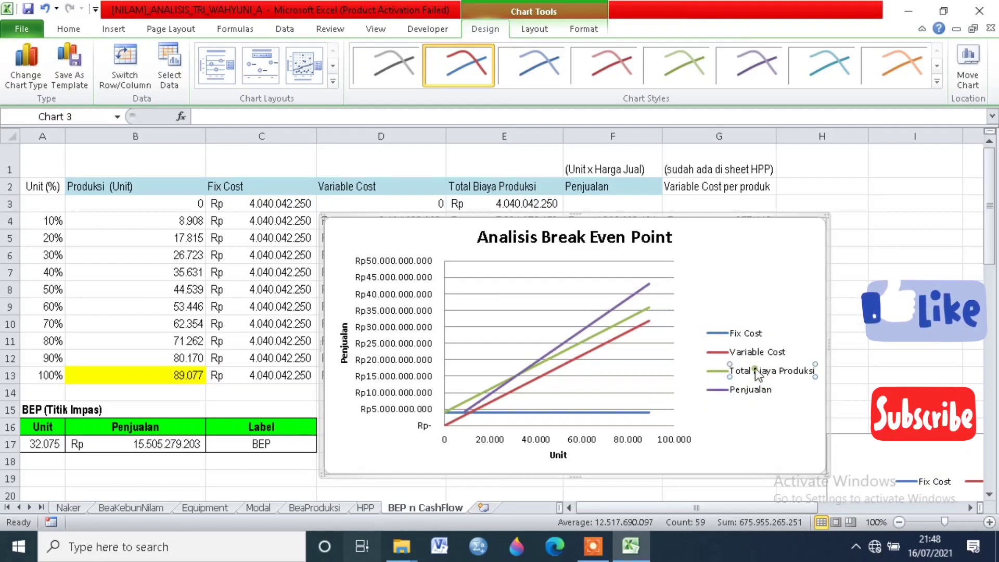
click(720, 374)
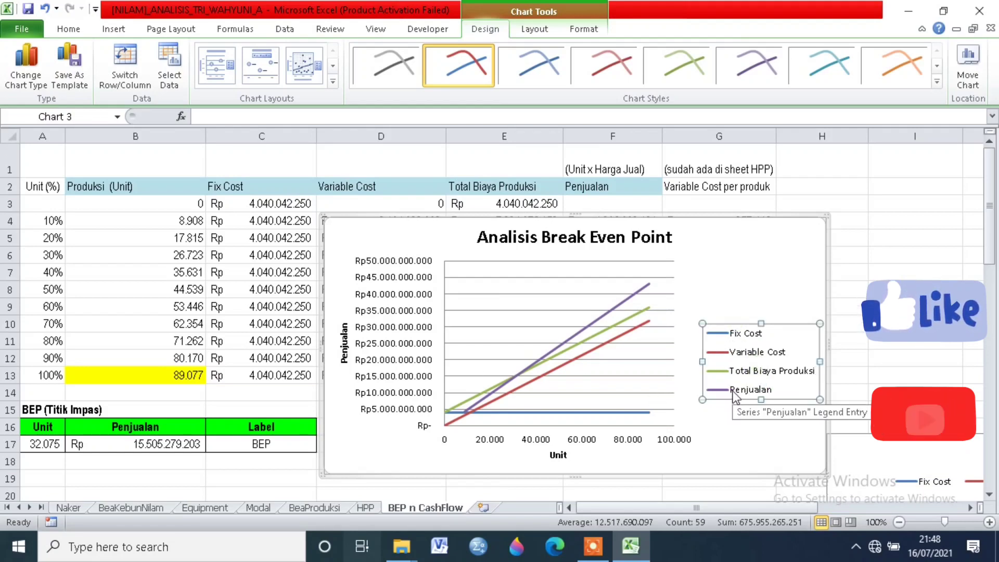
right_click(745, 396)
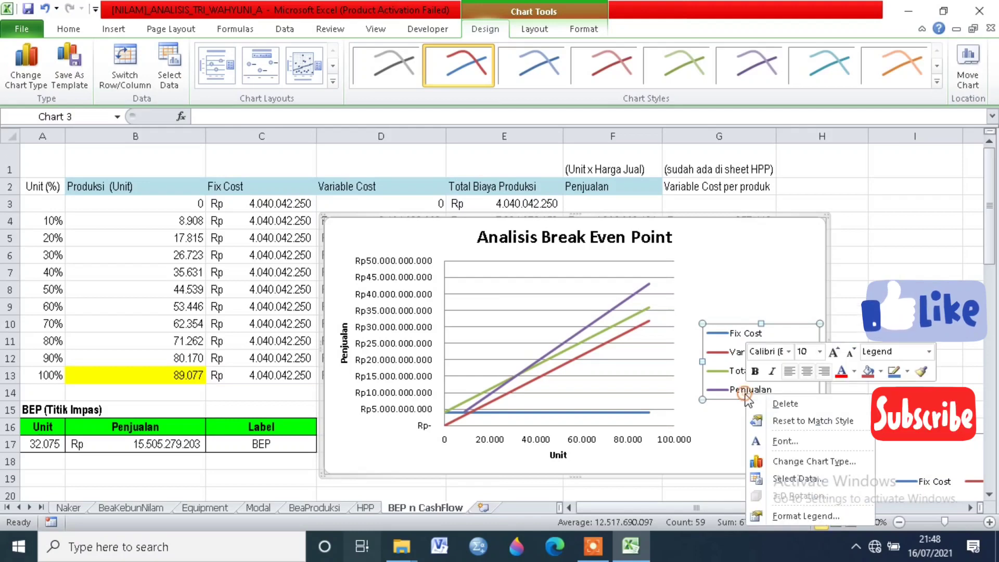
click(791, 516)
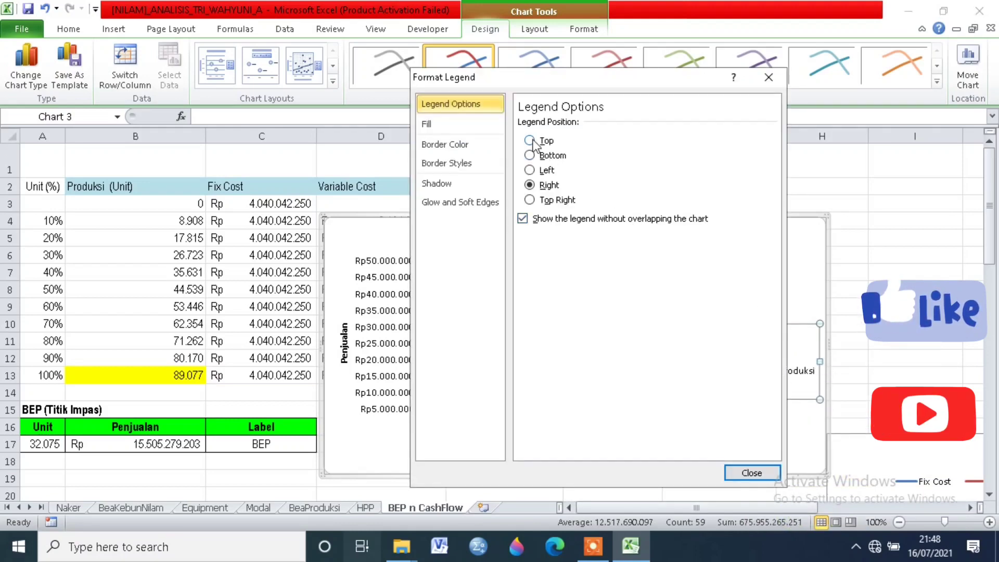
click(768, 77)
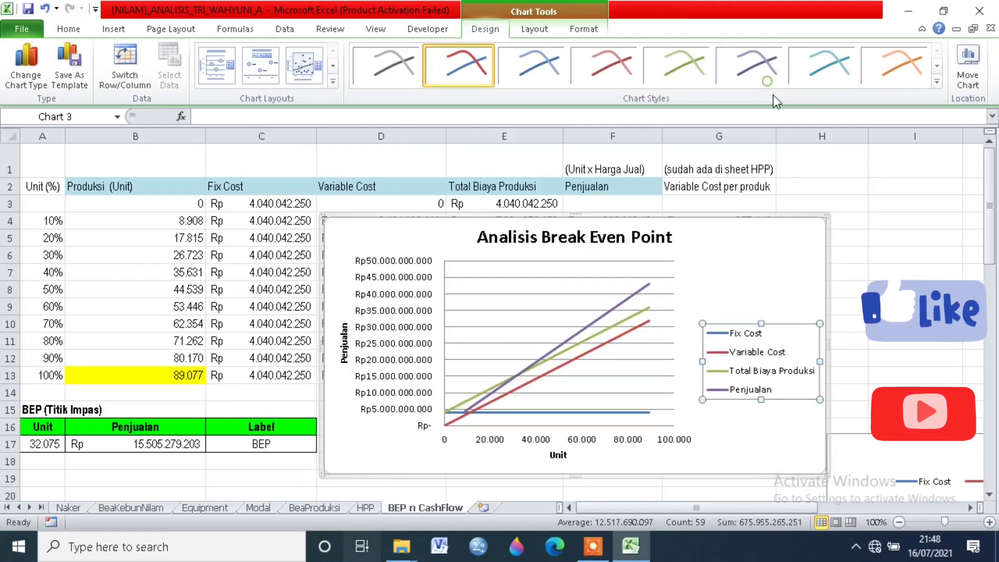
Step: Set the position of the Analisis Break Even Point chart's legend to Top
right_click(764, 387)
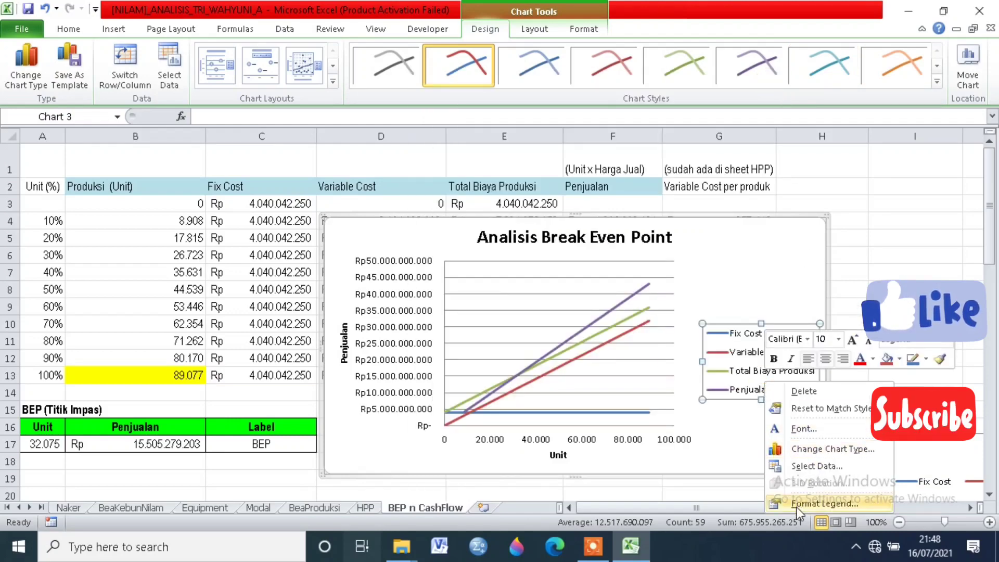
click(824, 504)
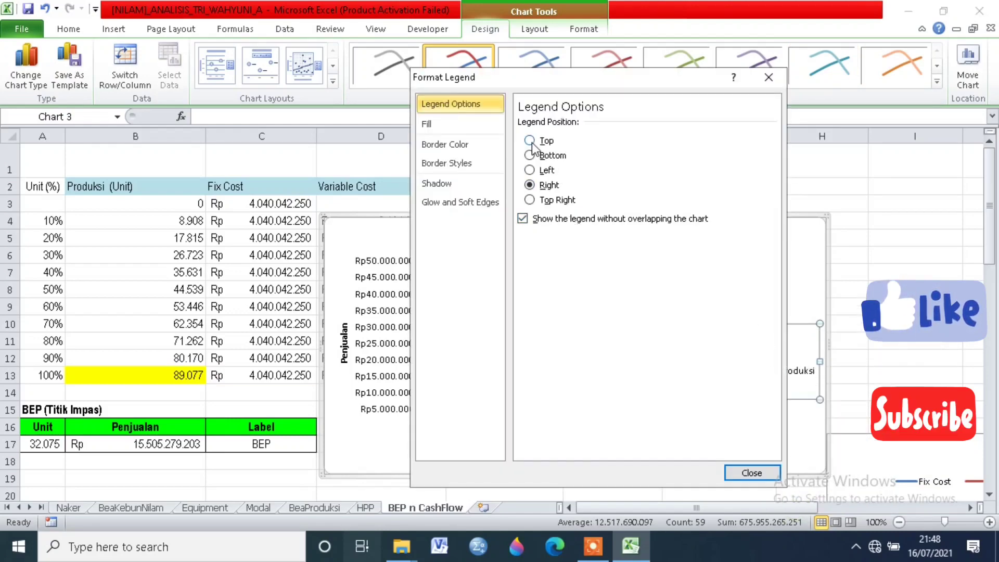
click(531, 141)
click(744, 472)
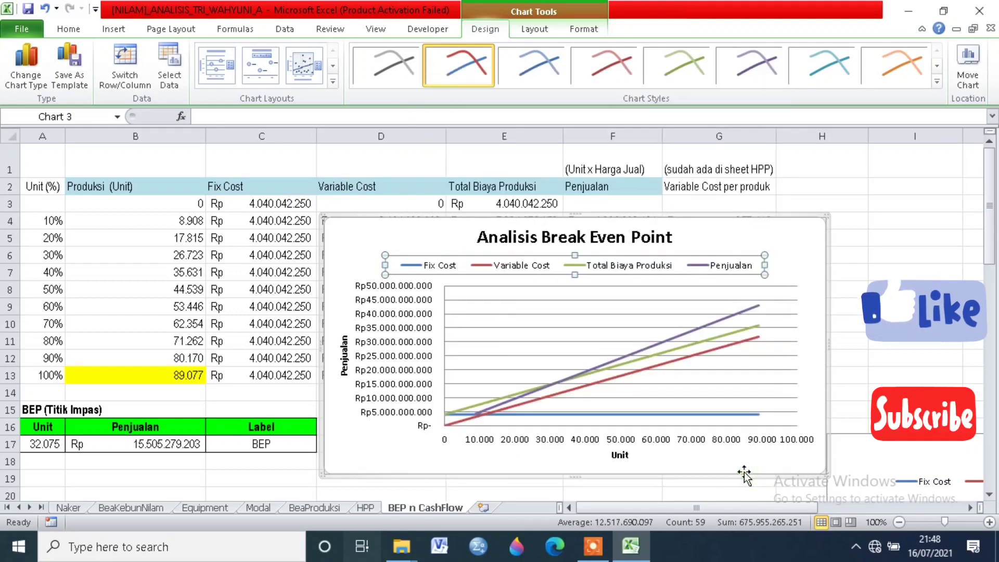
Step: Enlarge the chart by extending its lower edge down to about row 22 and widening it slightly
scroll(836, 391, down, 1)
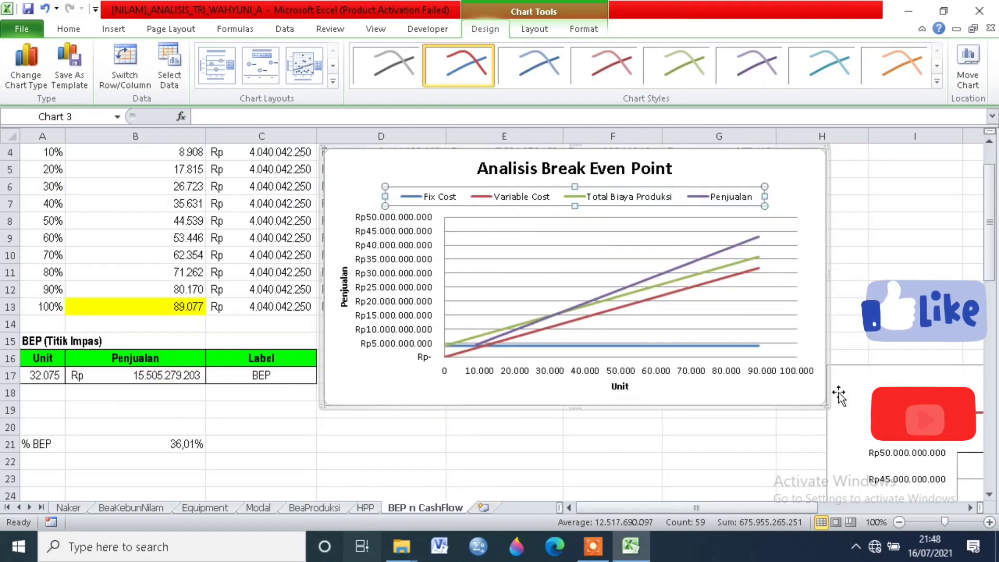
drag(825, 405, 833, 461)
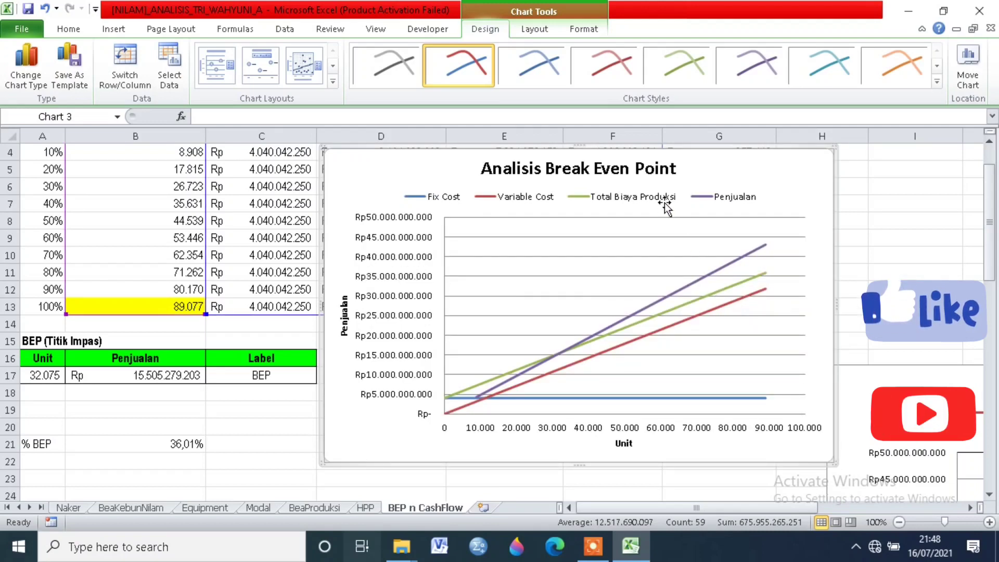
click(601, 196)
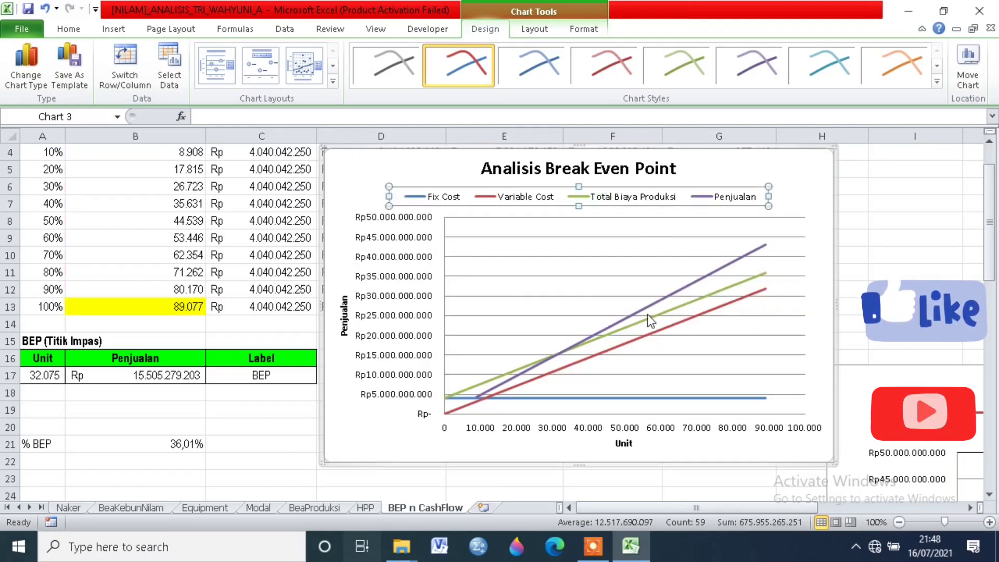
Step: Try data labels on the Penjualan series, and switch off their Y Value content
click(570, 348)
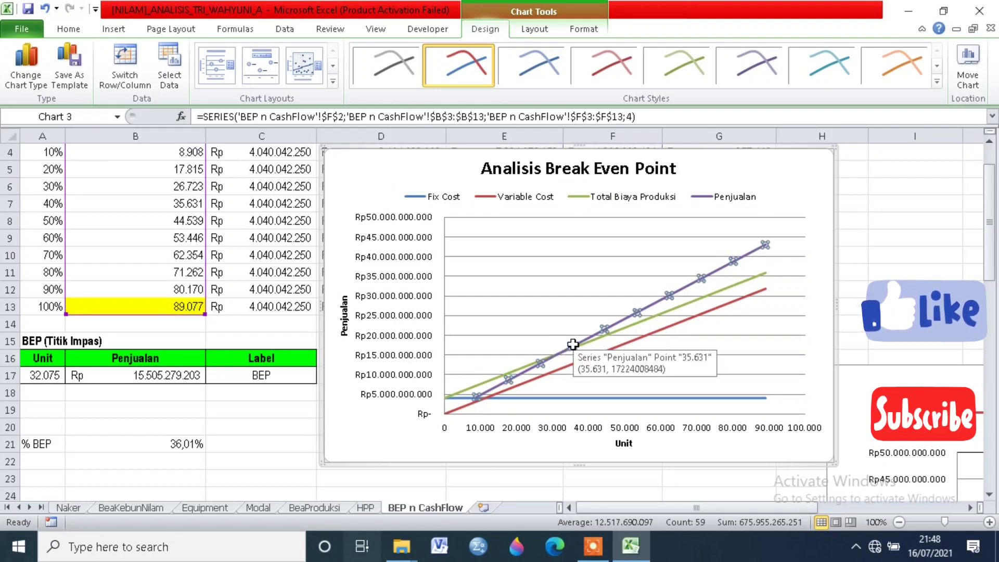
right_click(573, 347)
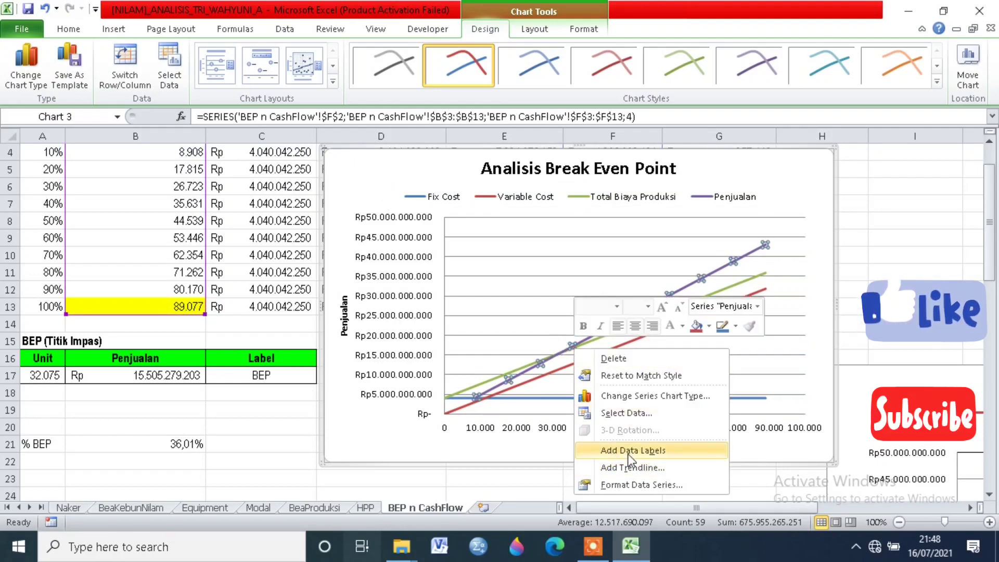
key(Escape)
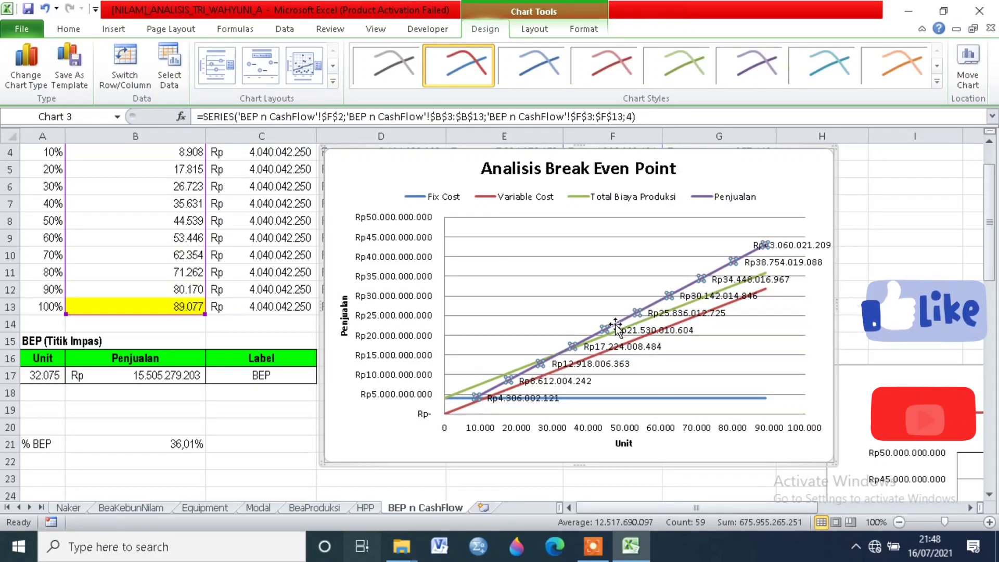
right_click(608, 345)
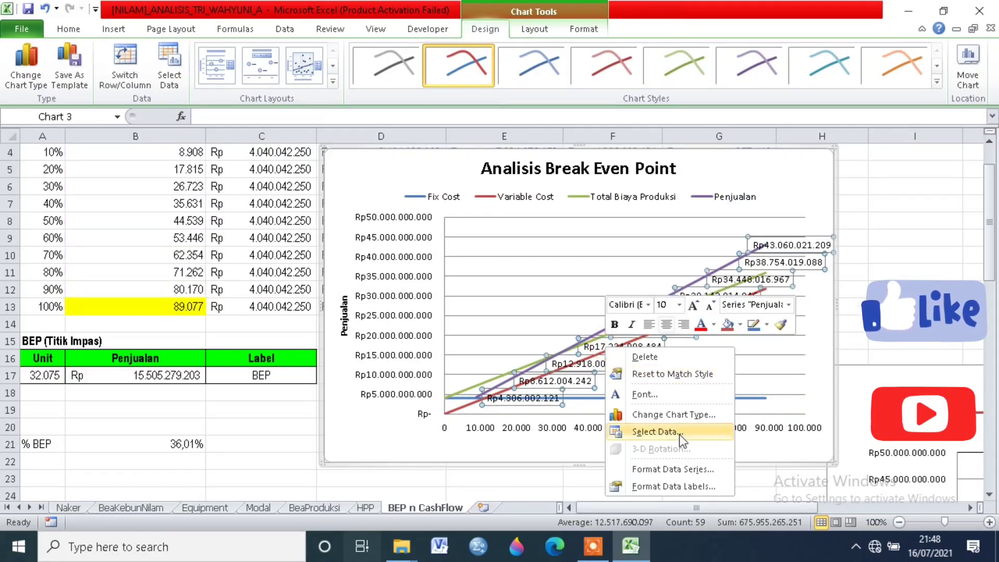
click(667, 487)
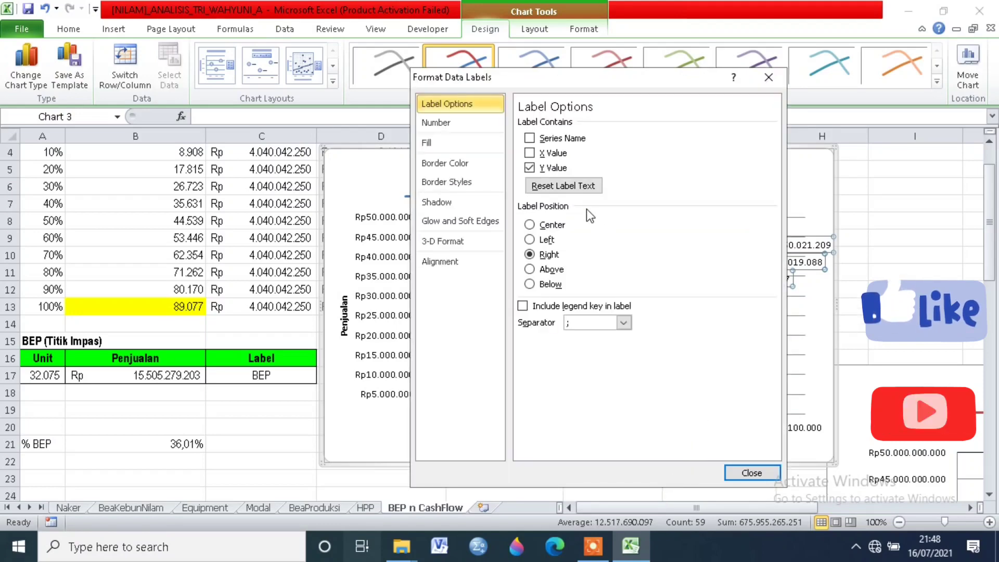
click(528, 168)
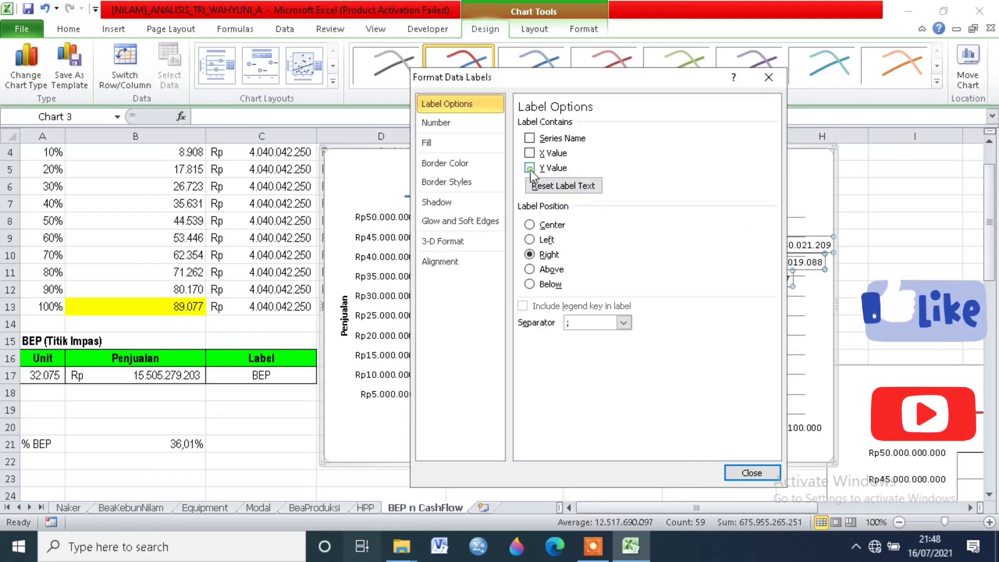
click(751, 472)
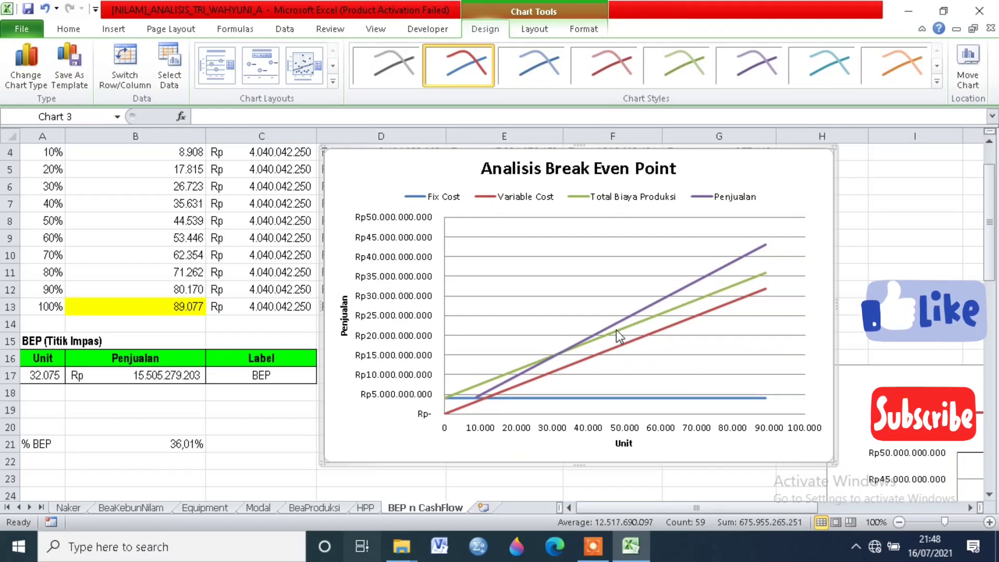
Step: Set the horizontal axis to a fixed major unit of 20000
click(531, 432)
right_click(530, 429)
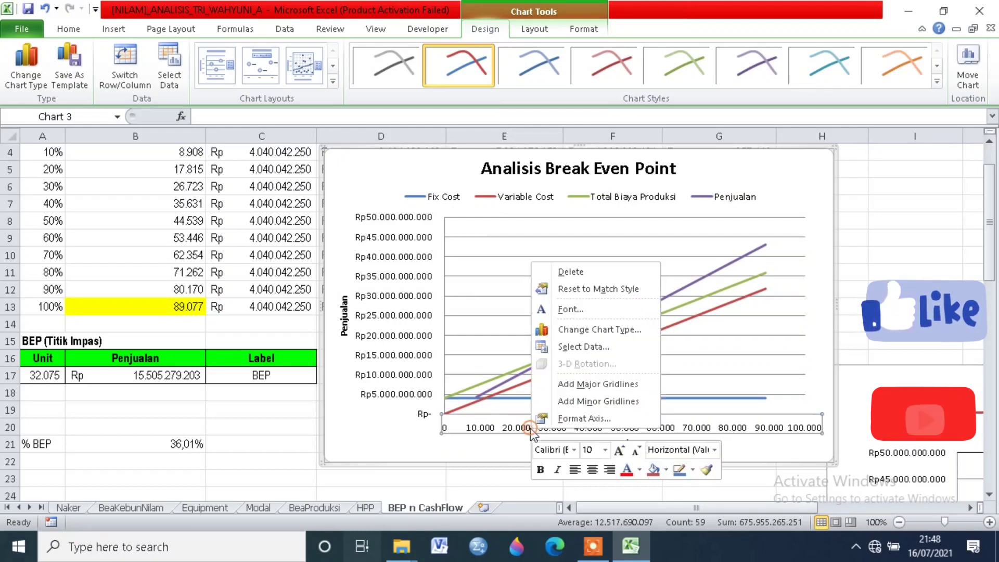
click(565, 423)
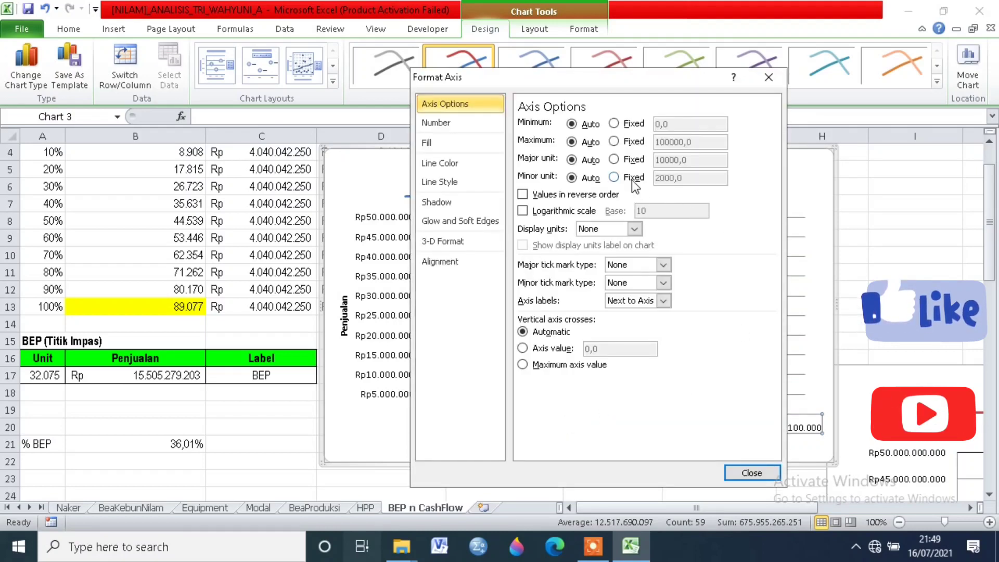
click(616, 160)
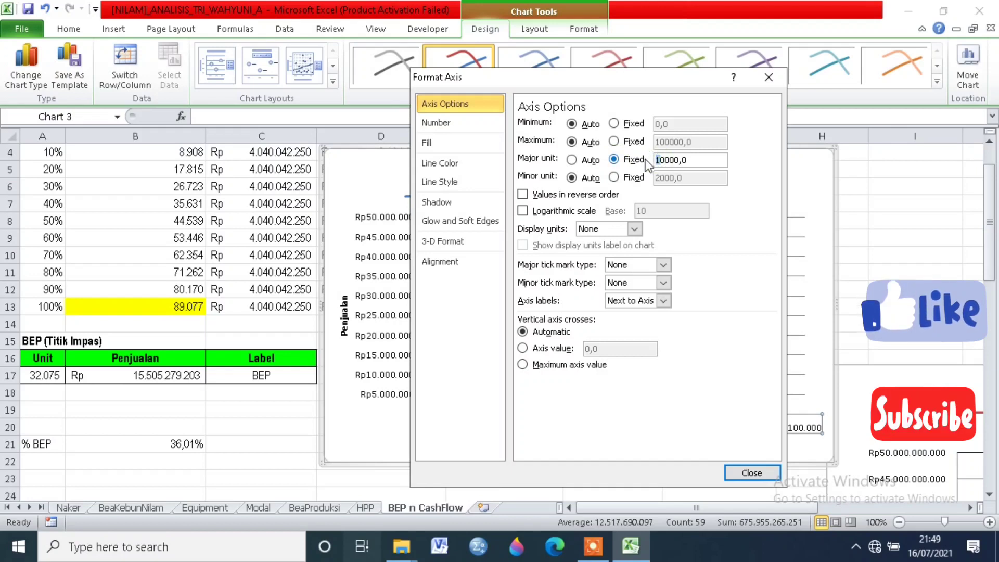
text(2)
click(738, 471)
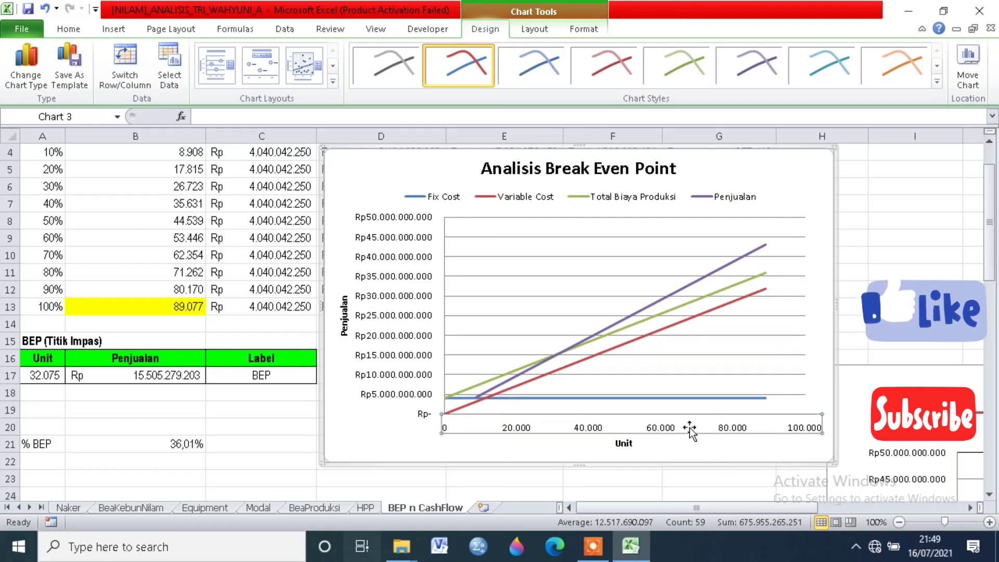
Step: Set the vertical axis to a fixed major unit of 7,0E9
click(614, 325)
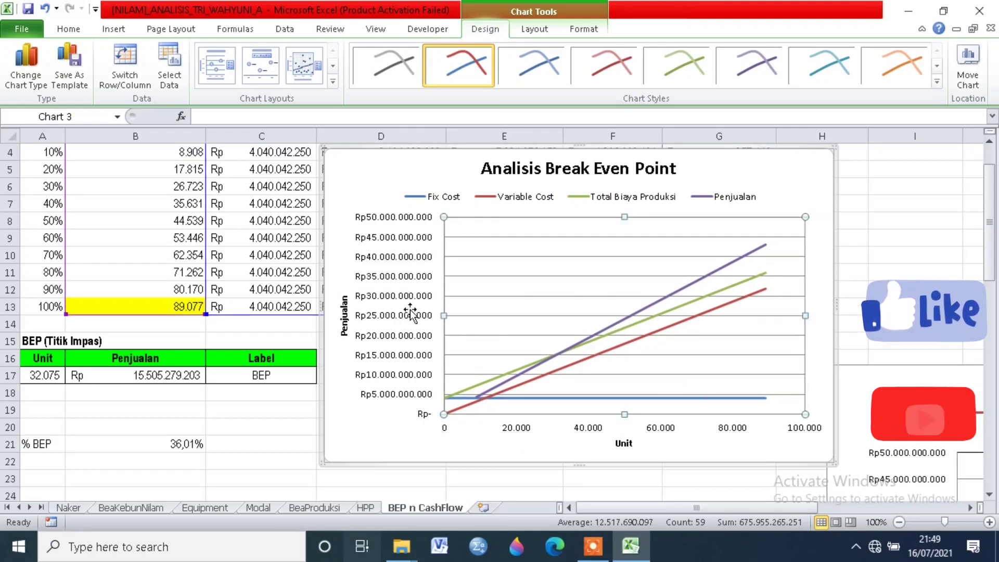
click(385, 320)
right_click(386, 319)
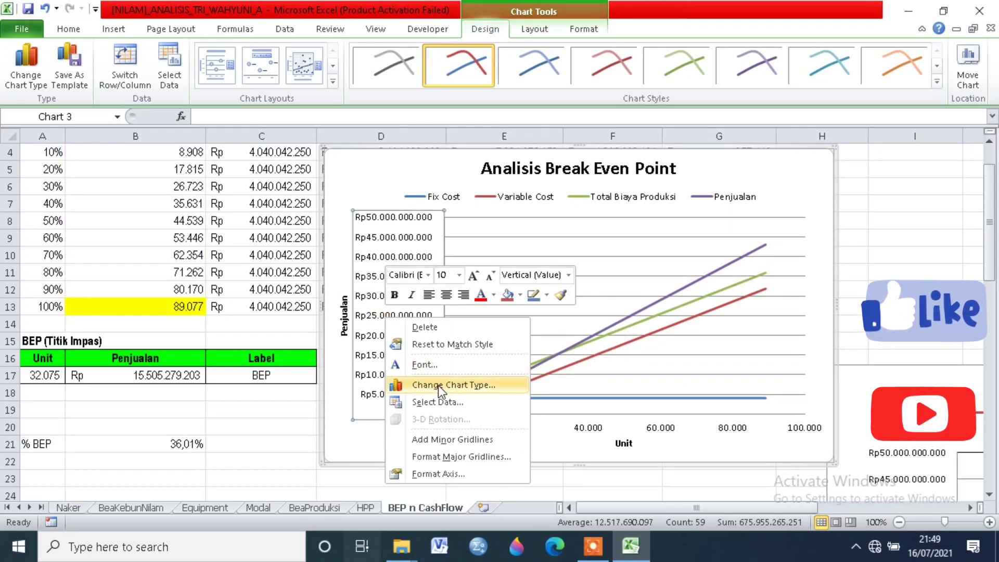
click(435, 472)
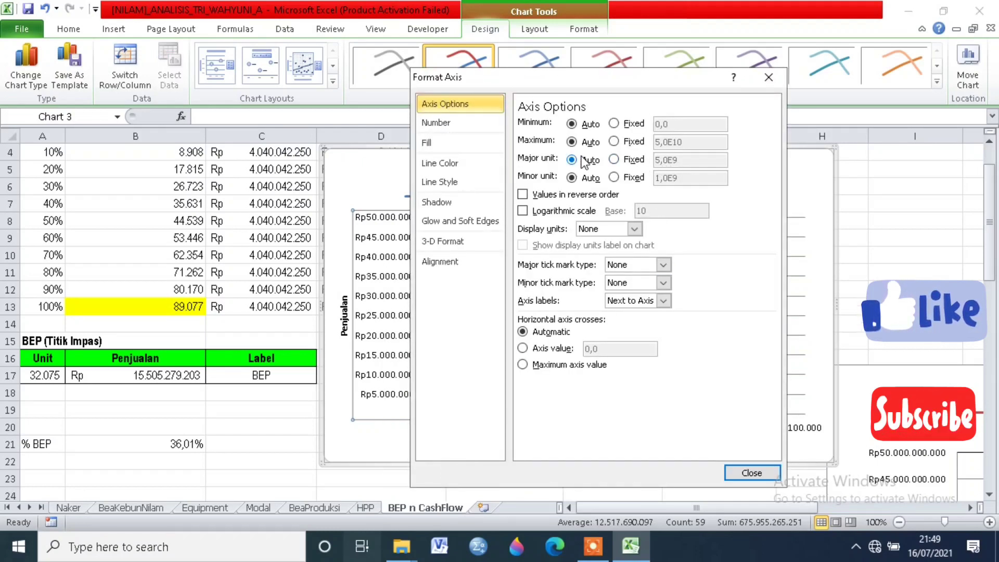
click(615, 159)
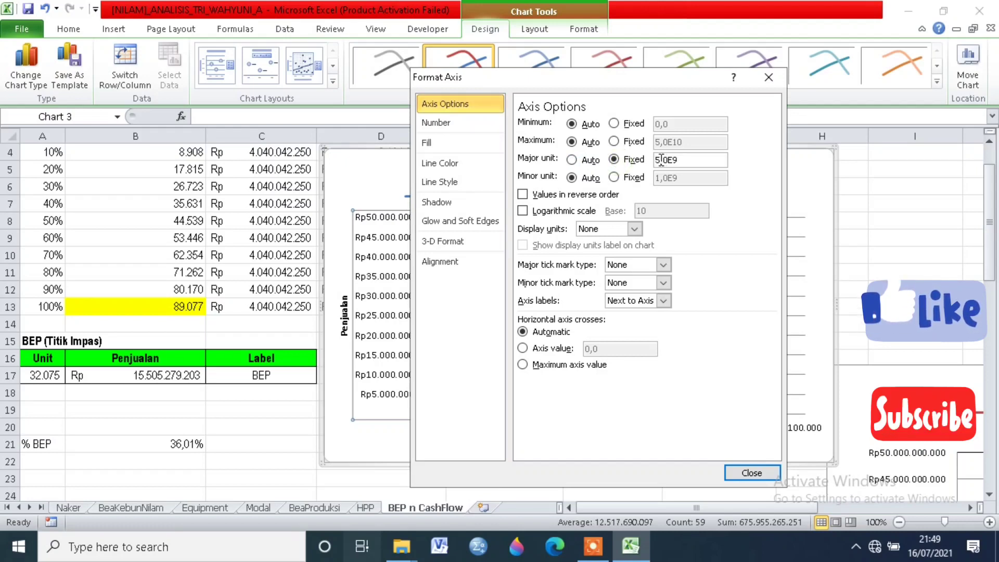
drag(661, 159, 652, 156)
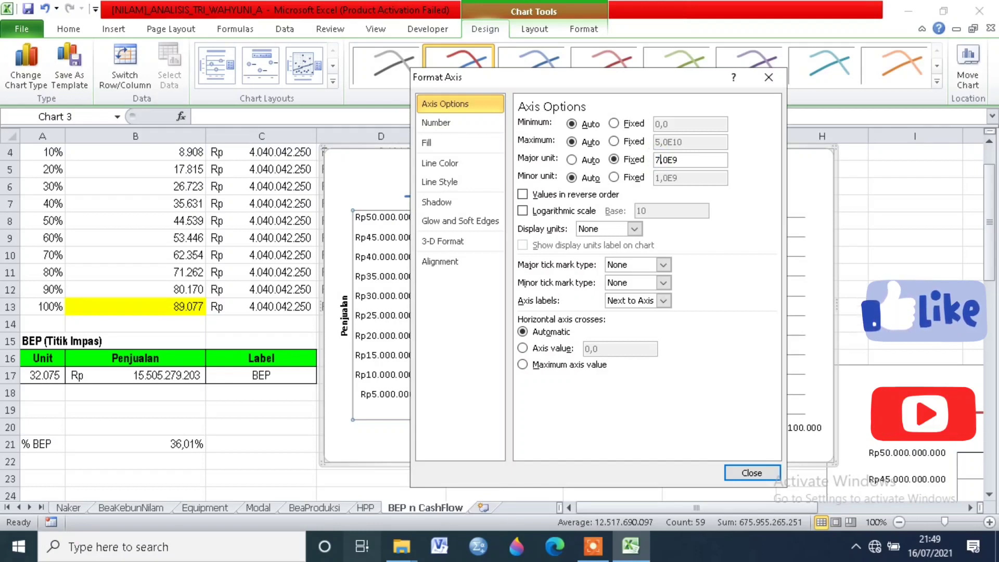
text(7)
click(742, 473)
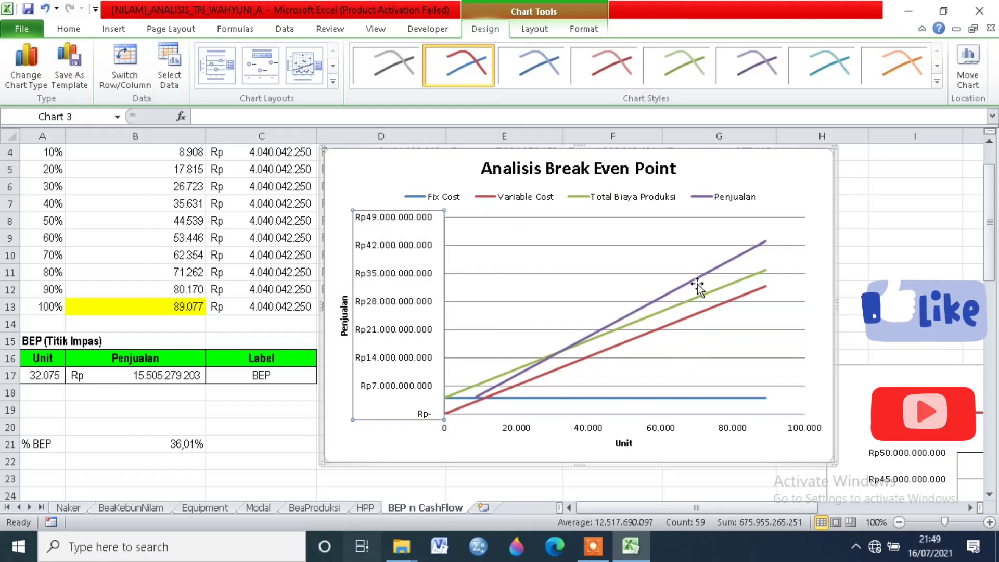
Step: Add a new series to the chart's data source, with cell C18 of BEP n CashFlow as its series name
click(615, 200)
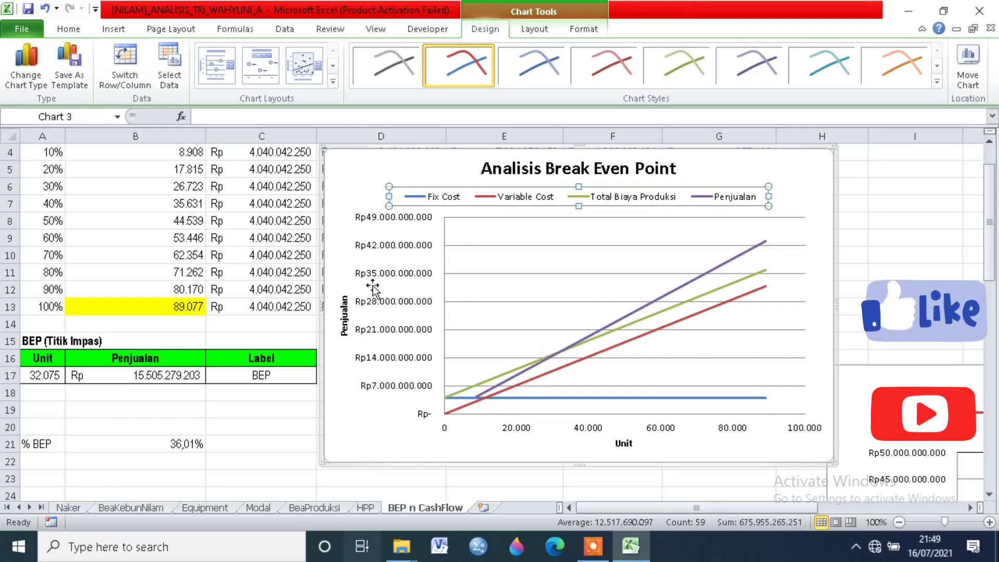
click(359, 194)
scroll(359, 193, up, 1)
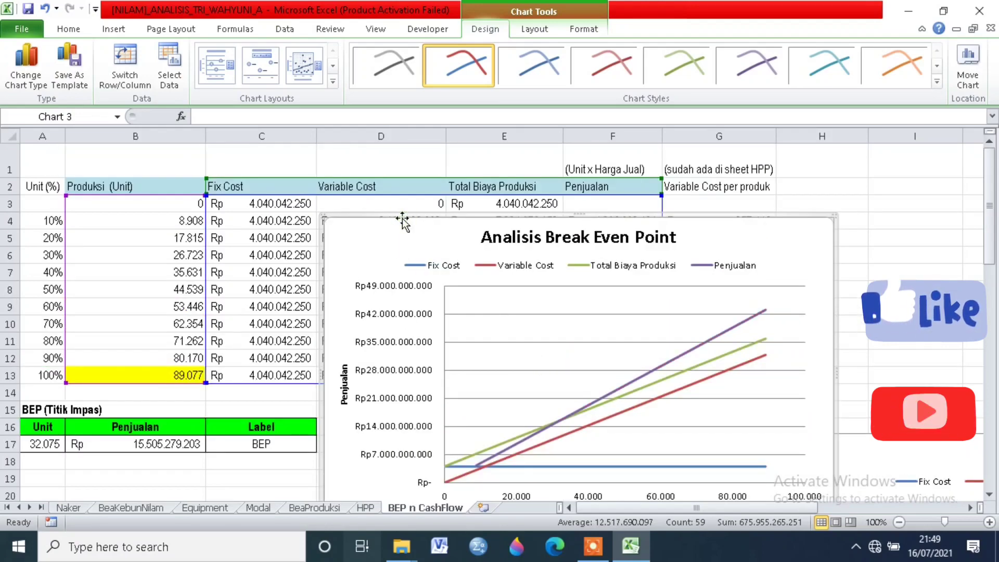
click(176, 59)
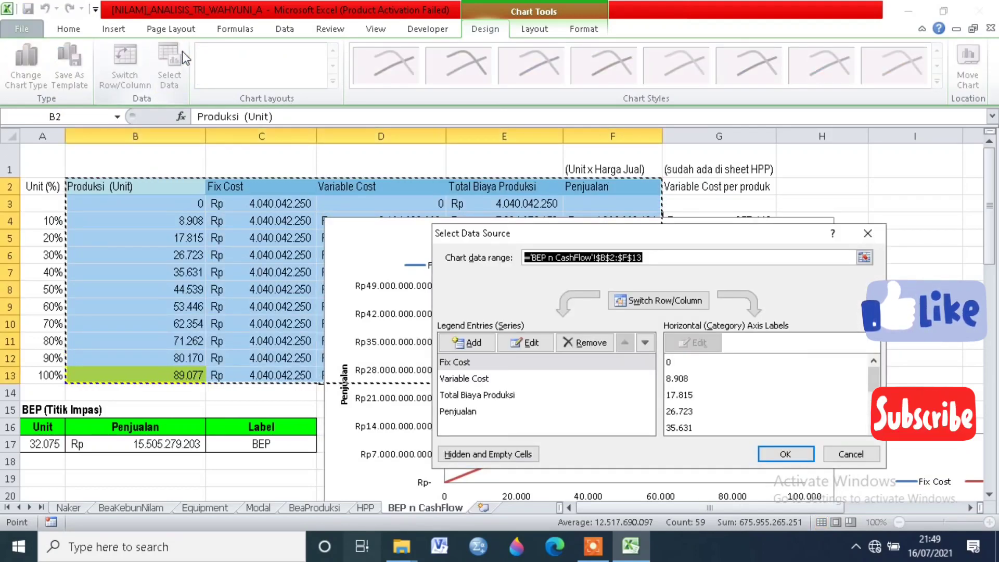
click(482, 342)
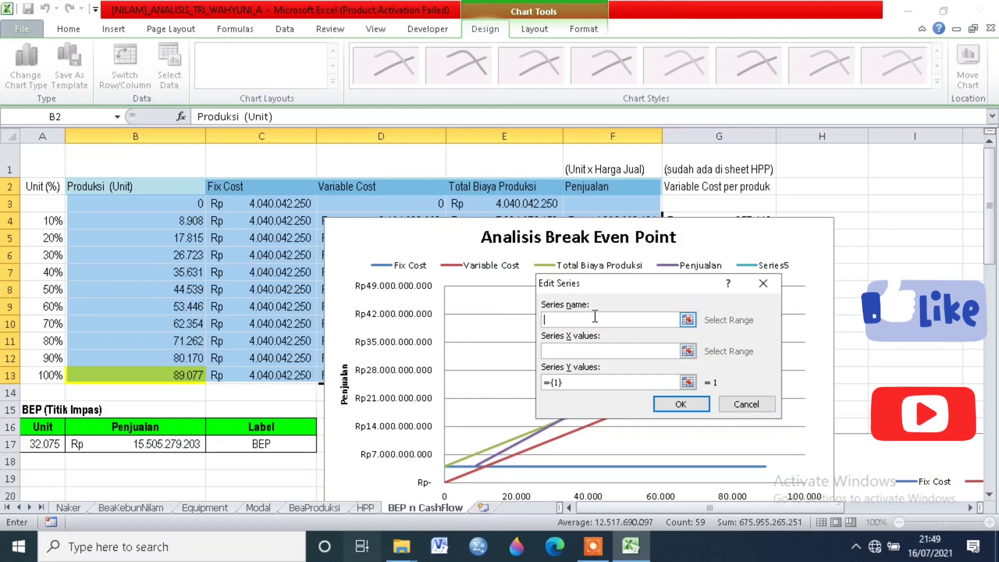
click(234, 460)
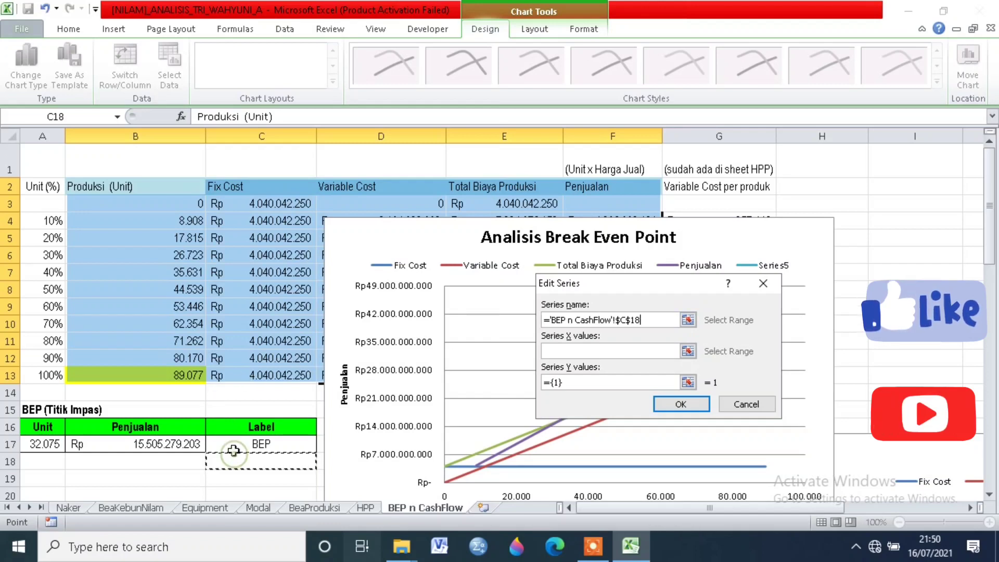
Step: Set the new series' X values to cell A17 and its Y values to cell B17, and accept the series
click(688, 351)
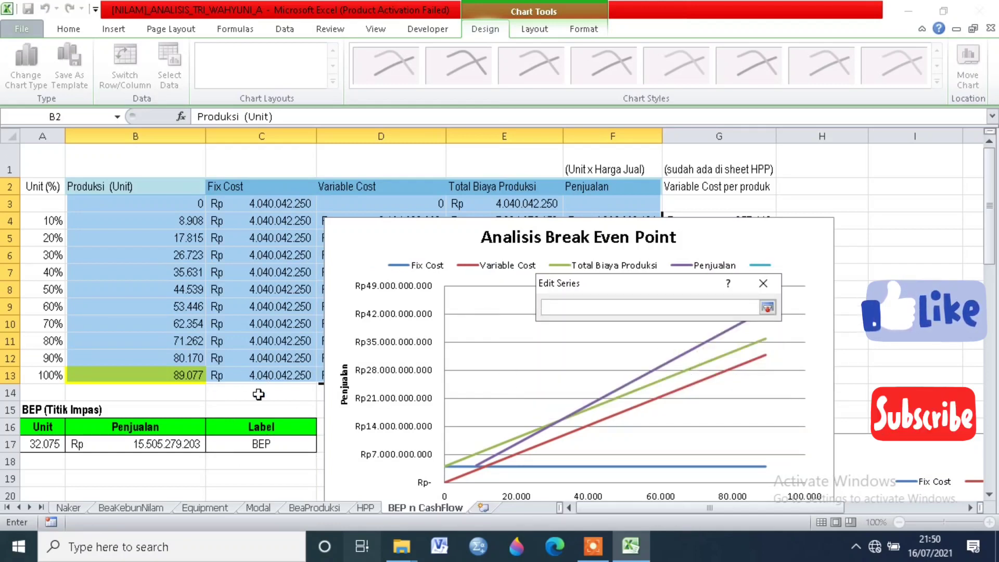
click(45, 444)
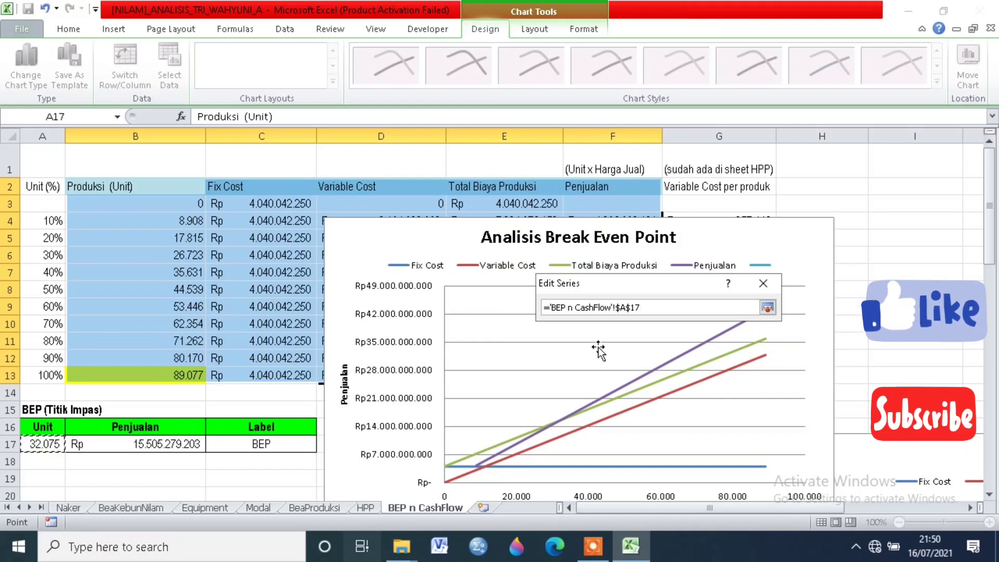
click(768, 308)
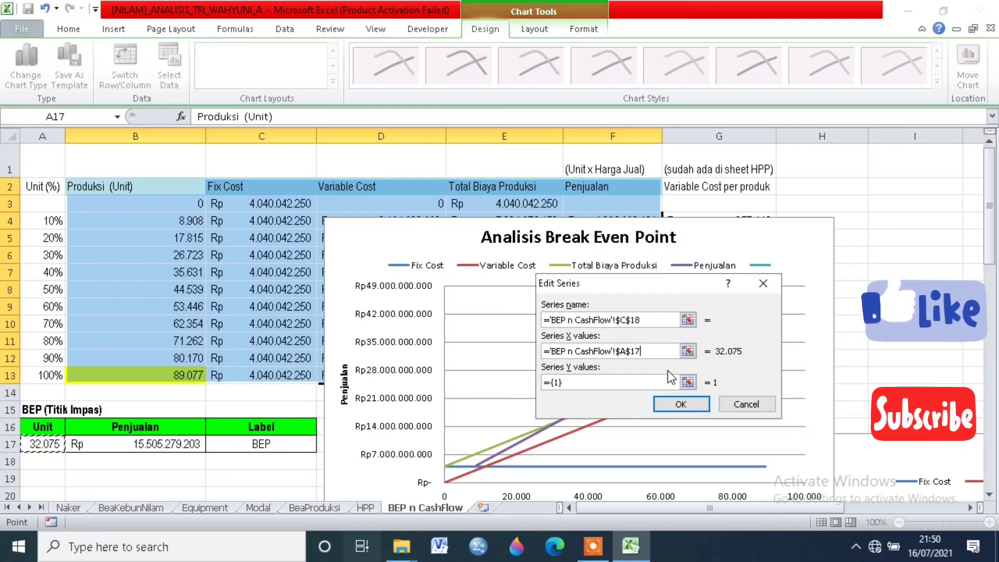
key(Tab)
click(689, 383)
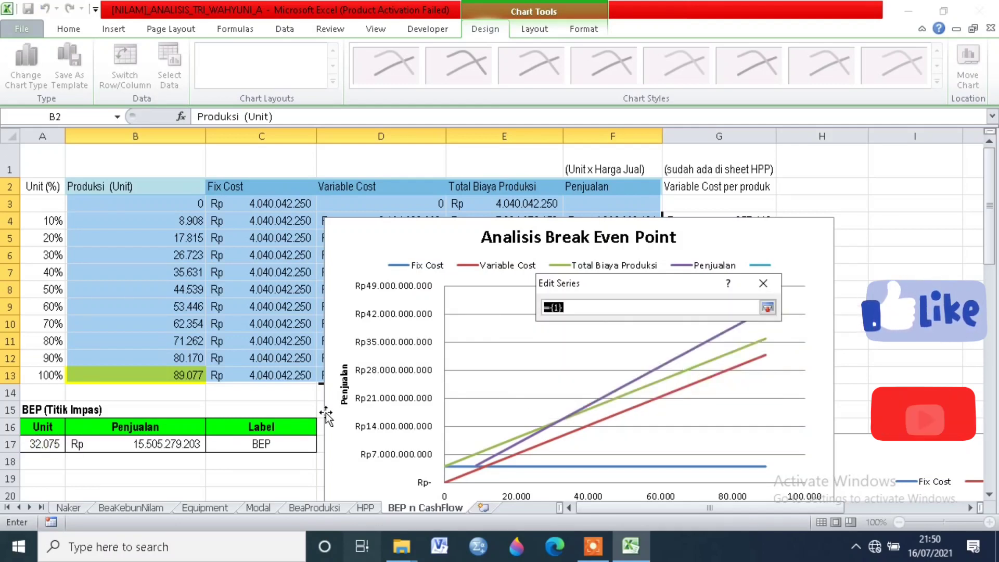
click(177, 446)
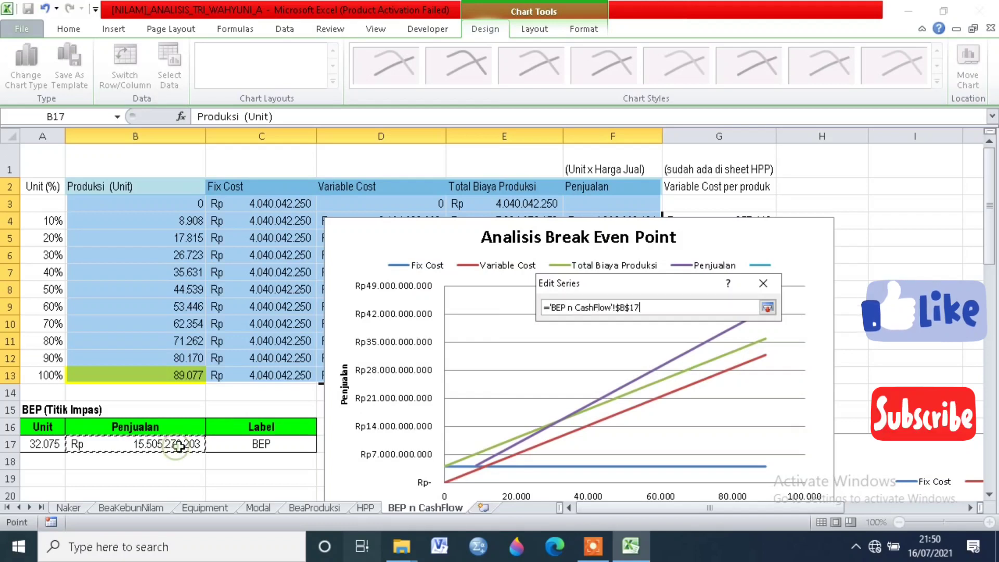
click(766, 307)
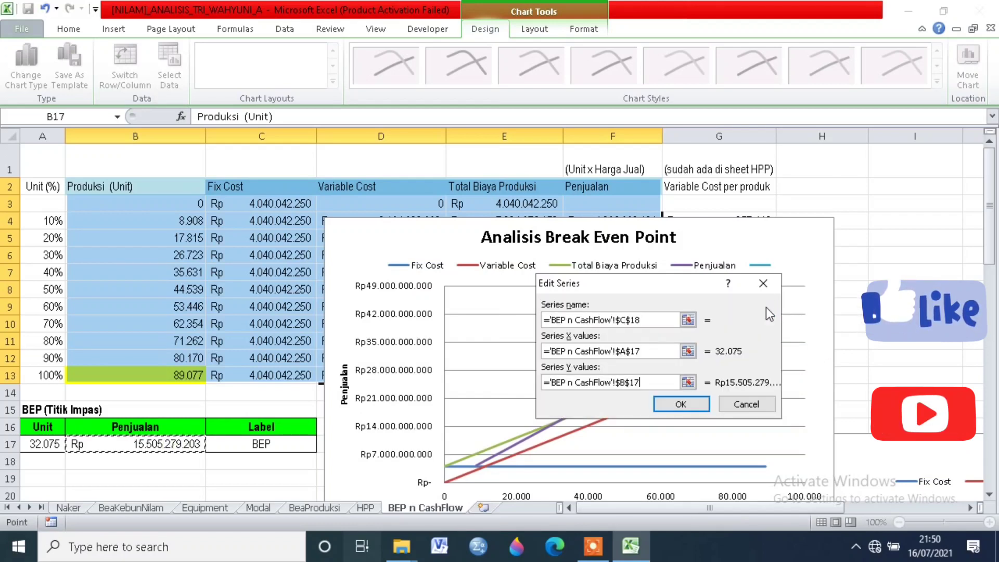
click(670, 403)
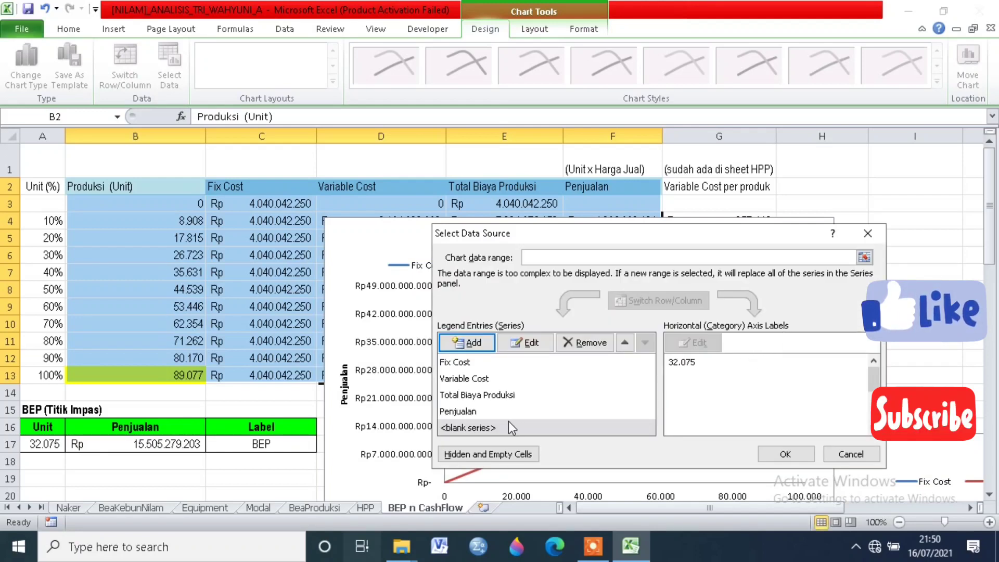
Step: Rename the blank series in the chart's data source to BEP and accept the data source changes
click(480, 428)
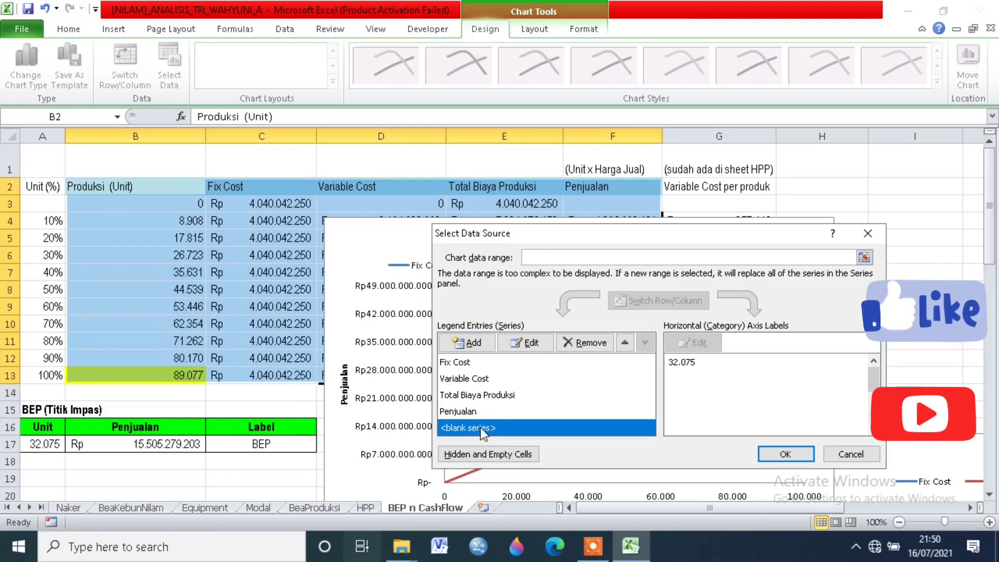
click(529, 342)
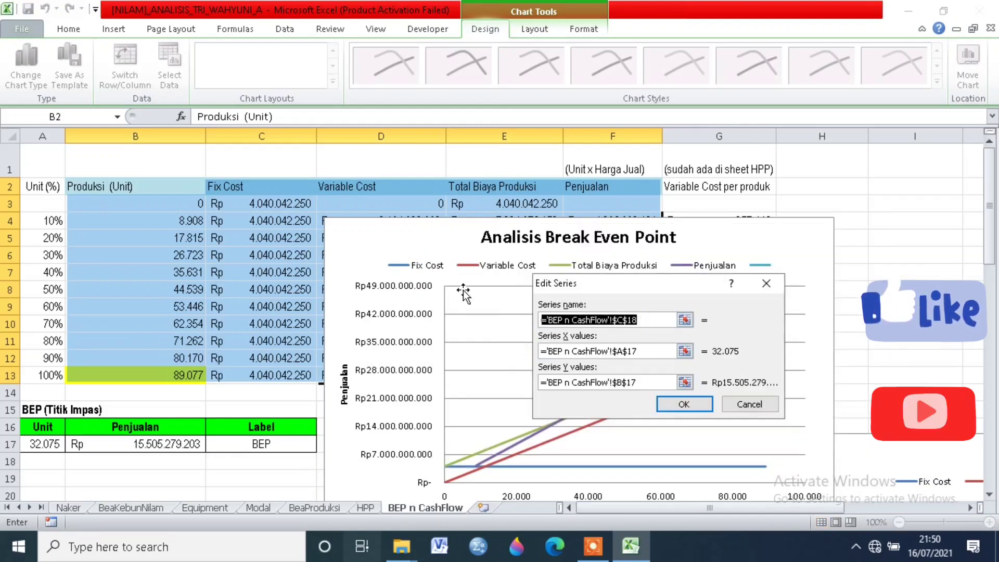
text(BEP)
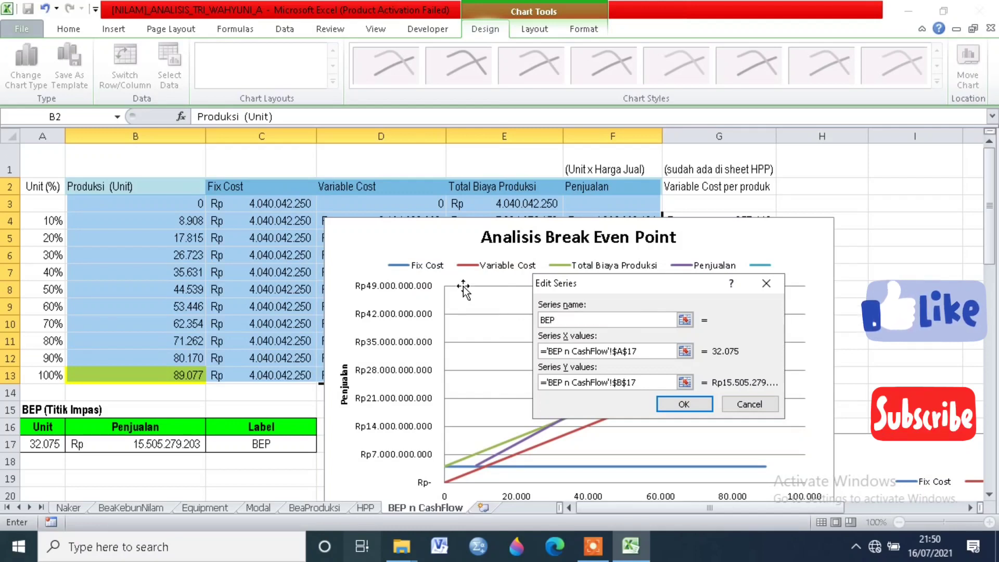
click(664, 404)
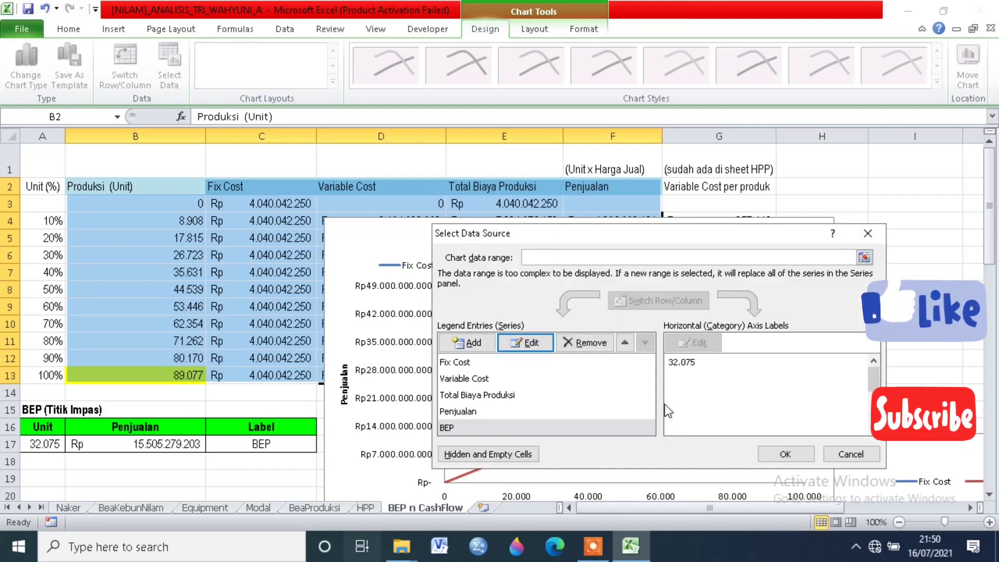
click(785, 454)
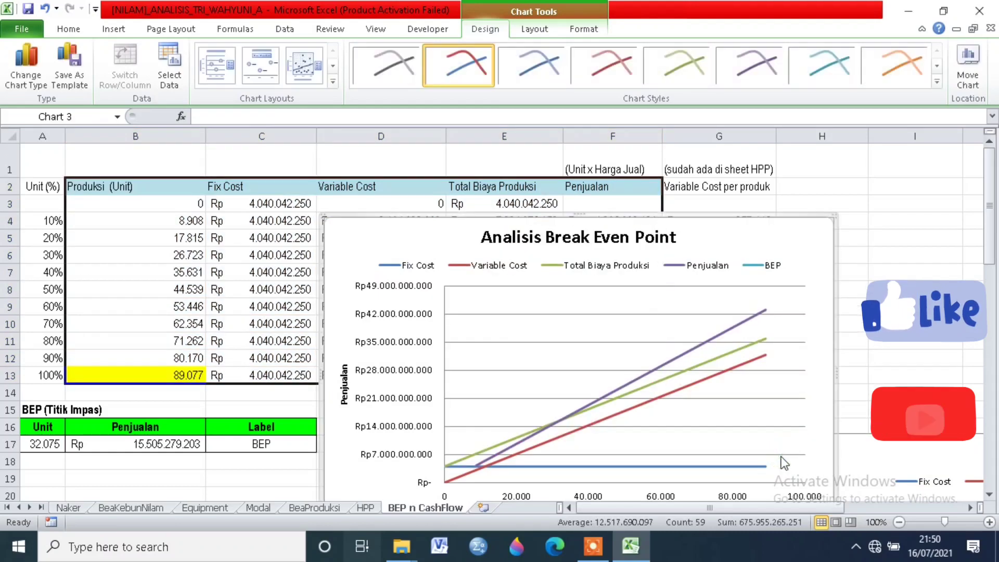
Step: Give the BEP series a marker pattern fill using the yellow wide downward diagonal pattern
click(770, 265)
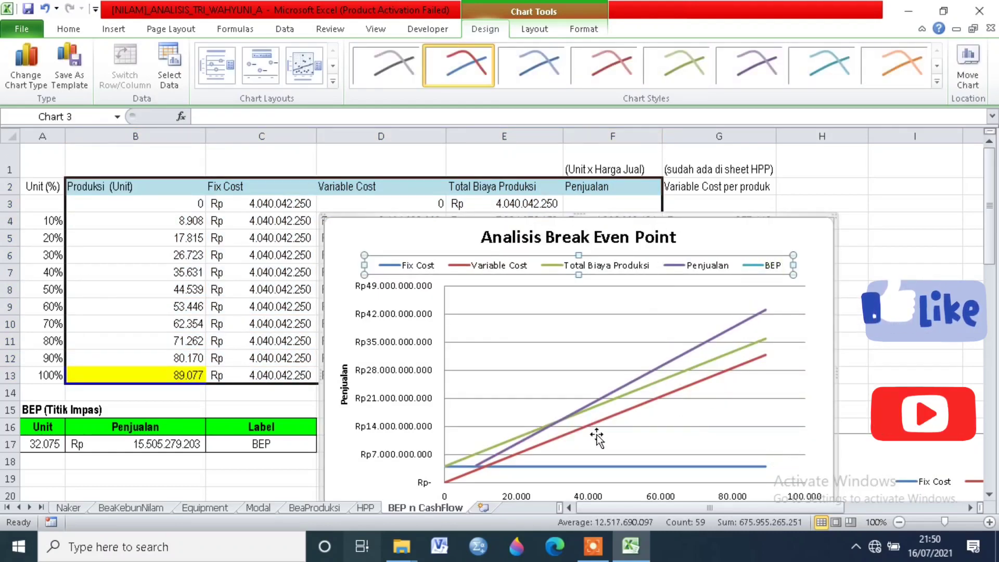
click(560, 420)
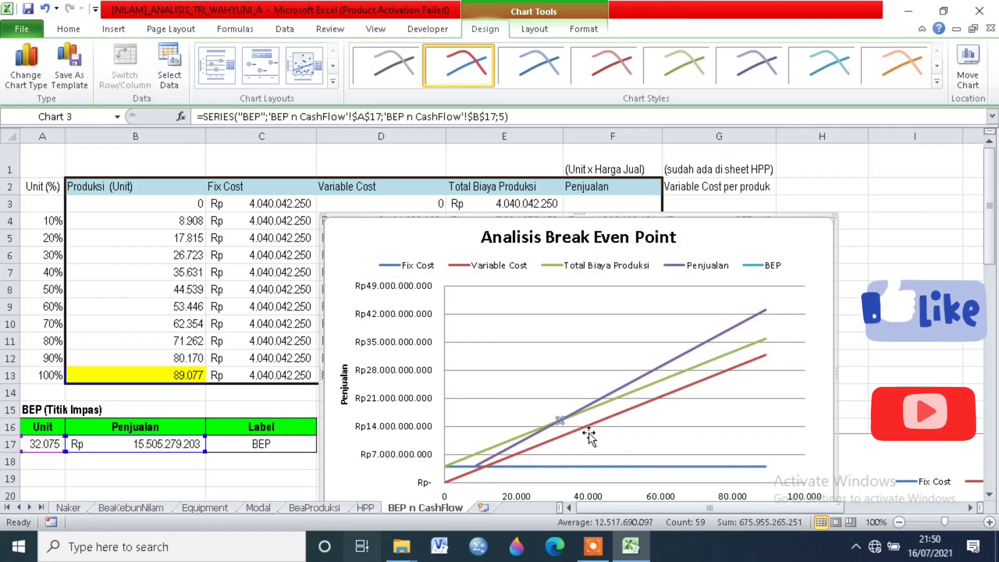
right_click(560, 422)
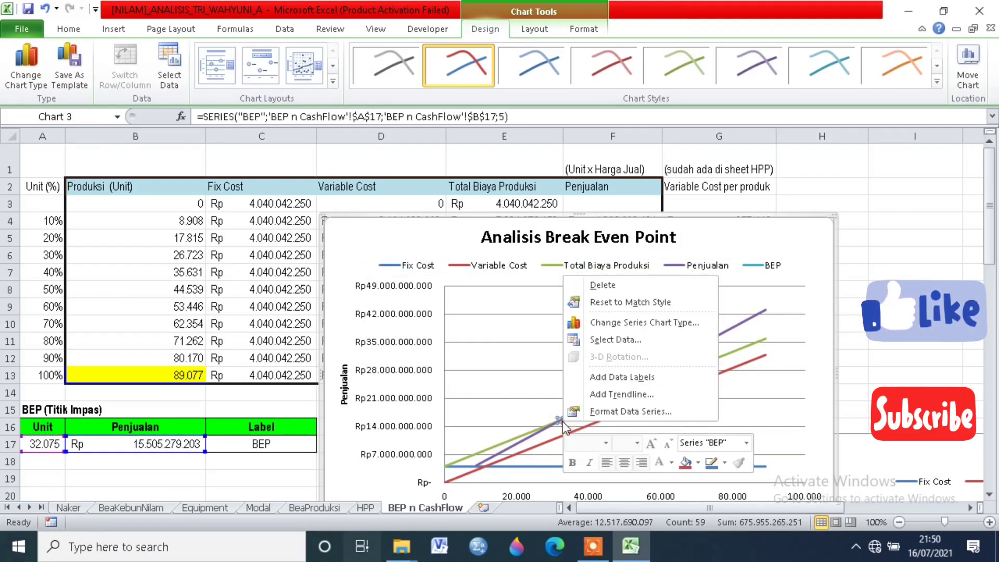
click(607, 412)
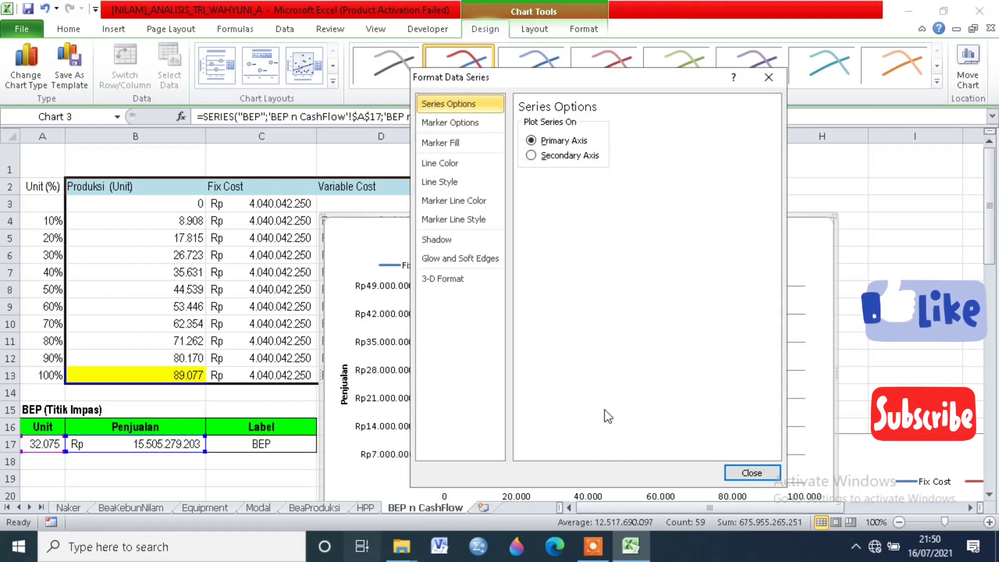
click(460, 146)
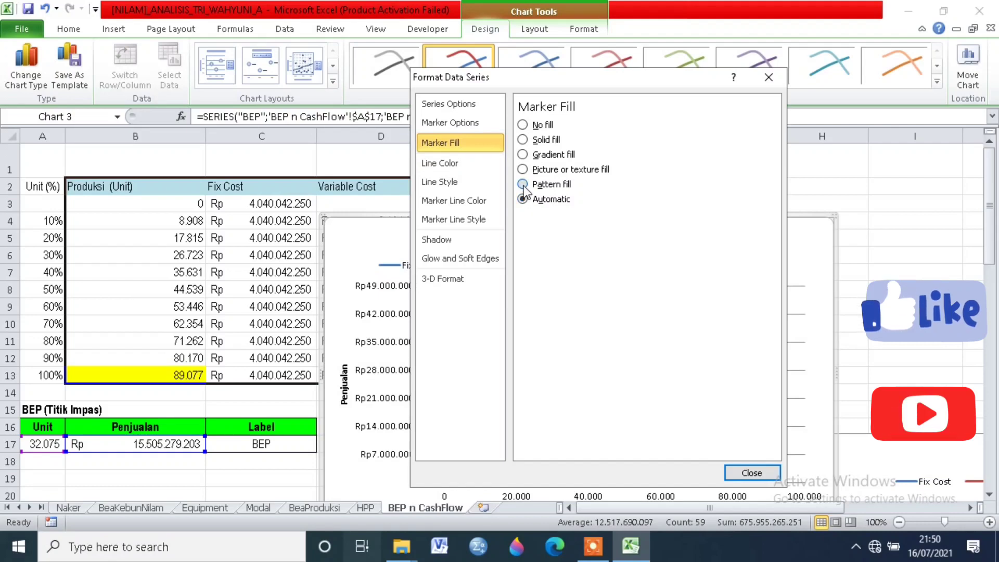
click(523, 186)
click(577, 308)
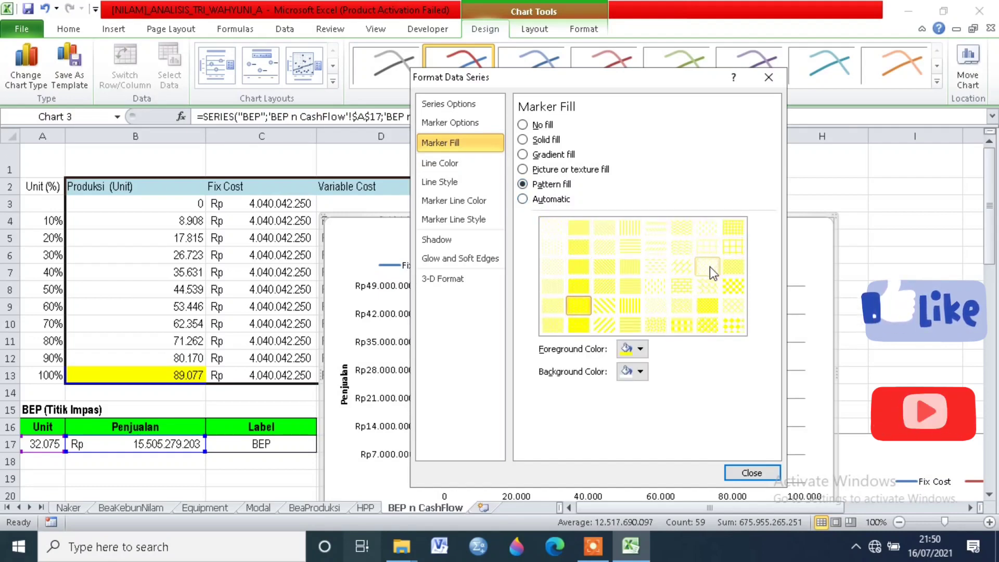
click(605, 309)
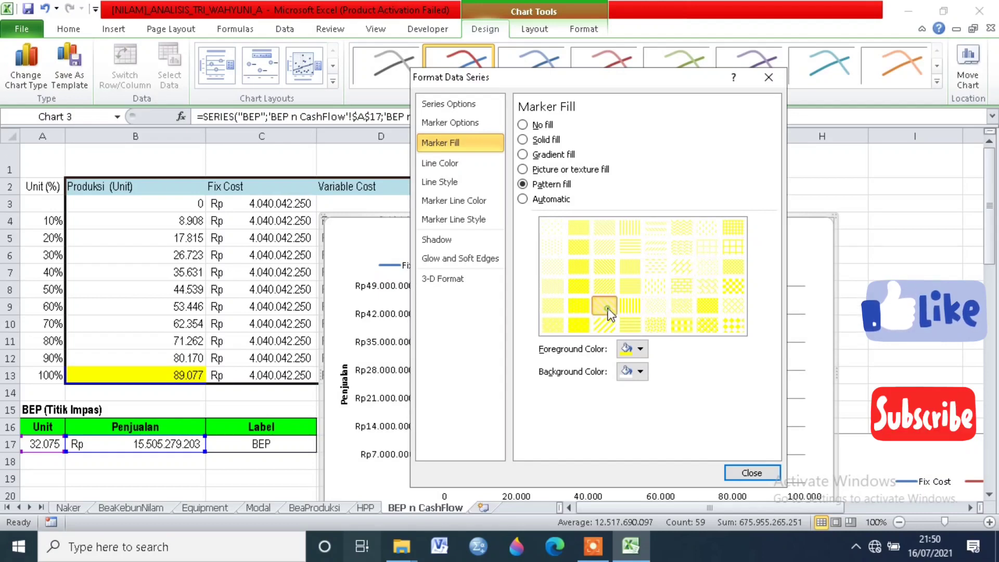
click(750, 473)
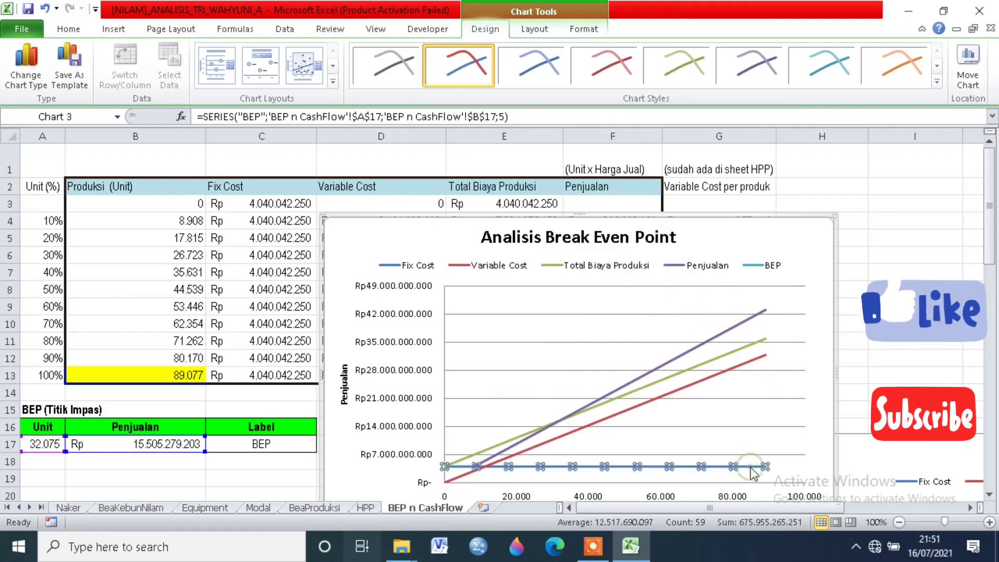
Step: Set the BEP series' marker to the built-in square type with a size of 9
click(691, 409)
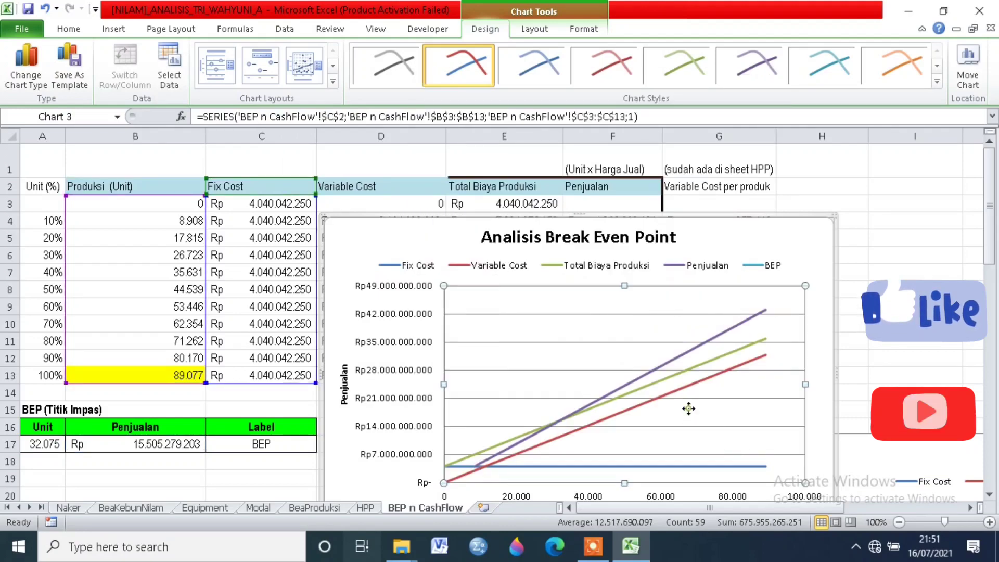
click(562, 422)
right_click(562, 421)
click(599, 472)
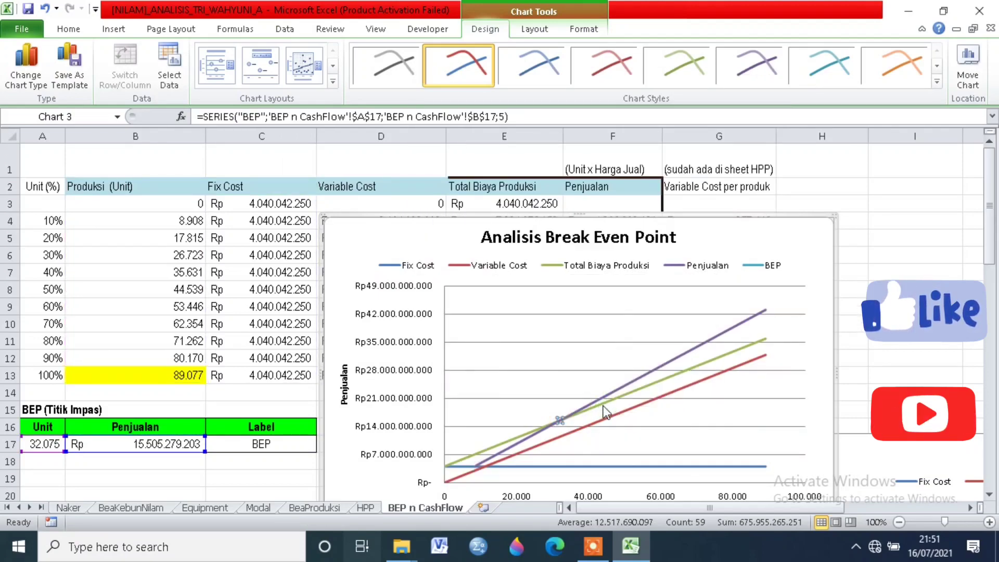
click(450, 124)
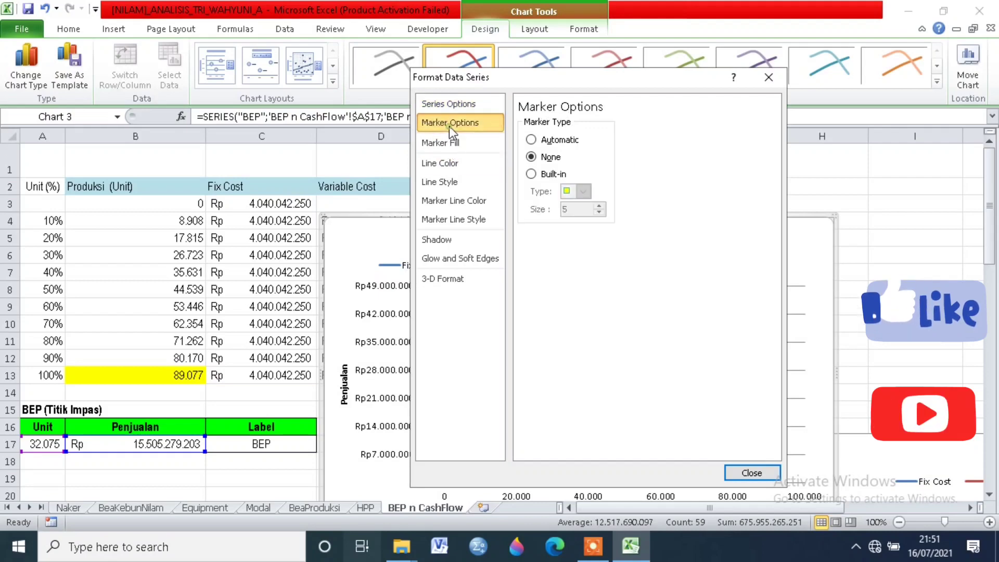
click(531, 174)
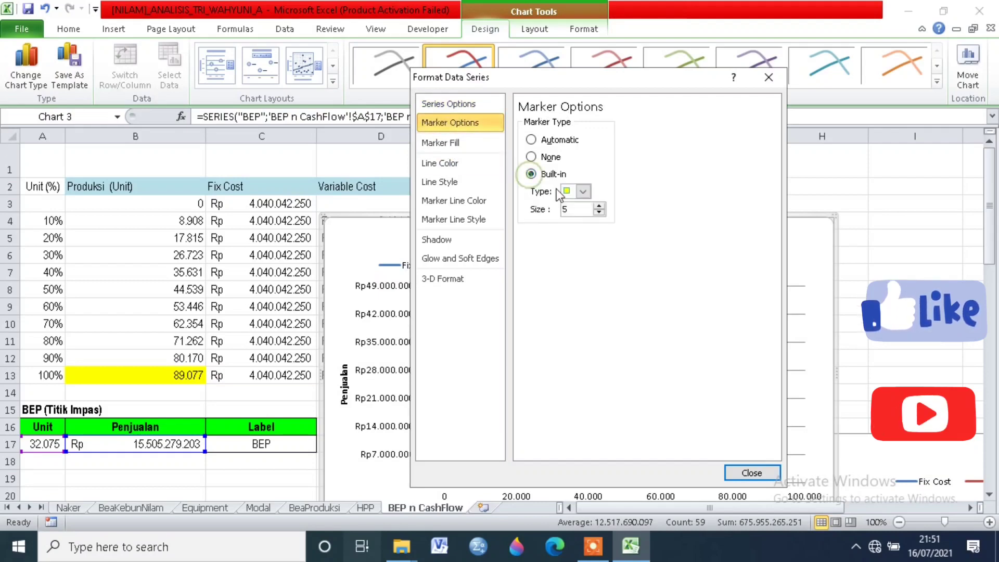
click(600, 206)
click(600, 206)
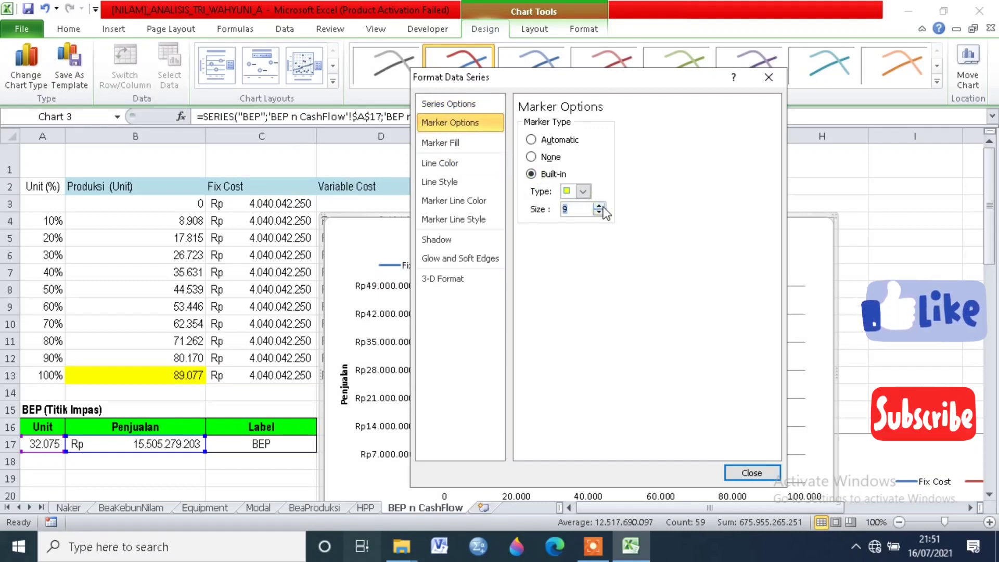
click(753, 473)
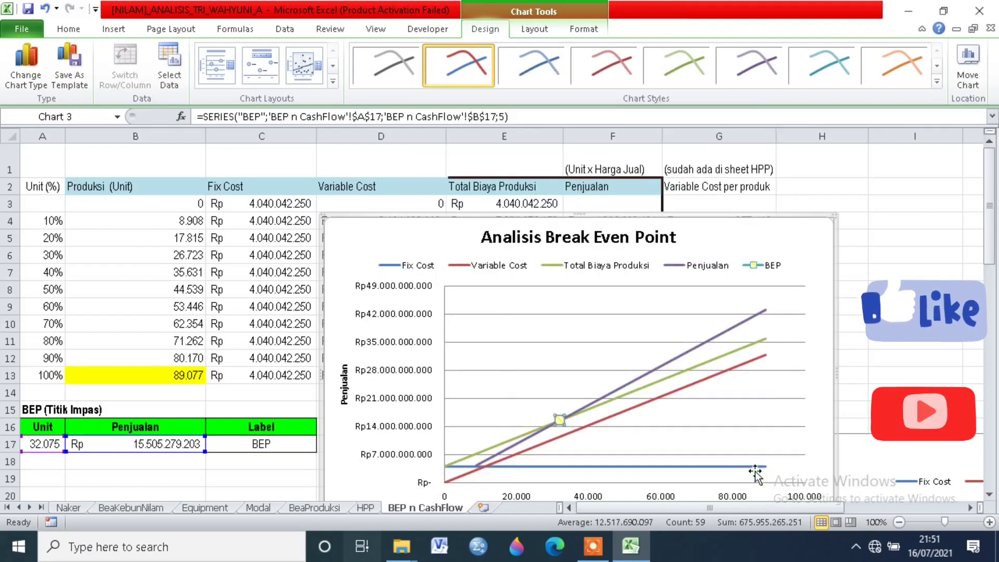
Step: Add a linear trendline to the BEP series
click(570, 384)
click(560, 422)
right_click(560, 423)
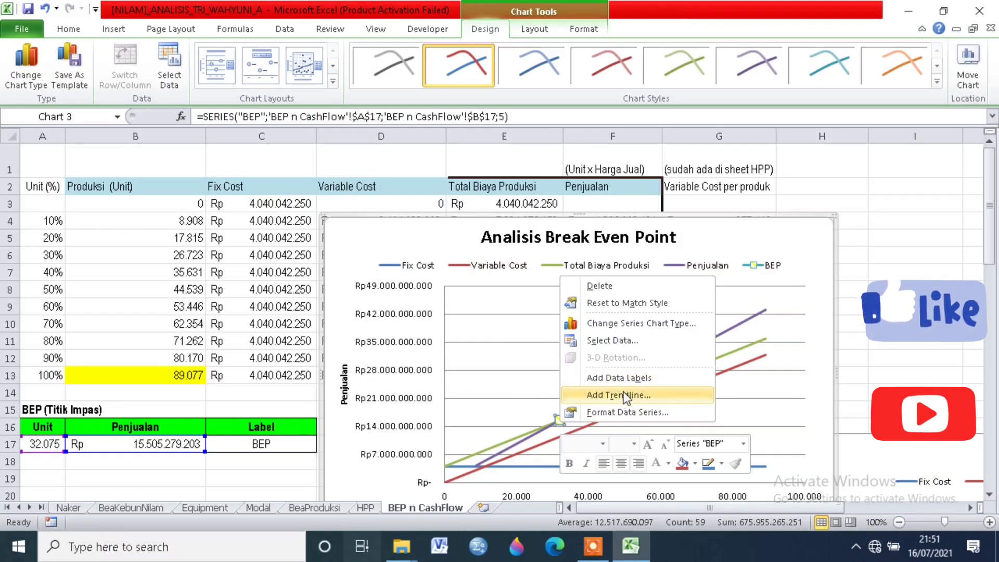
click(624, 395)
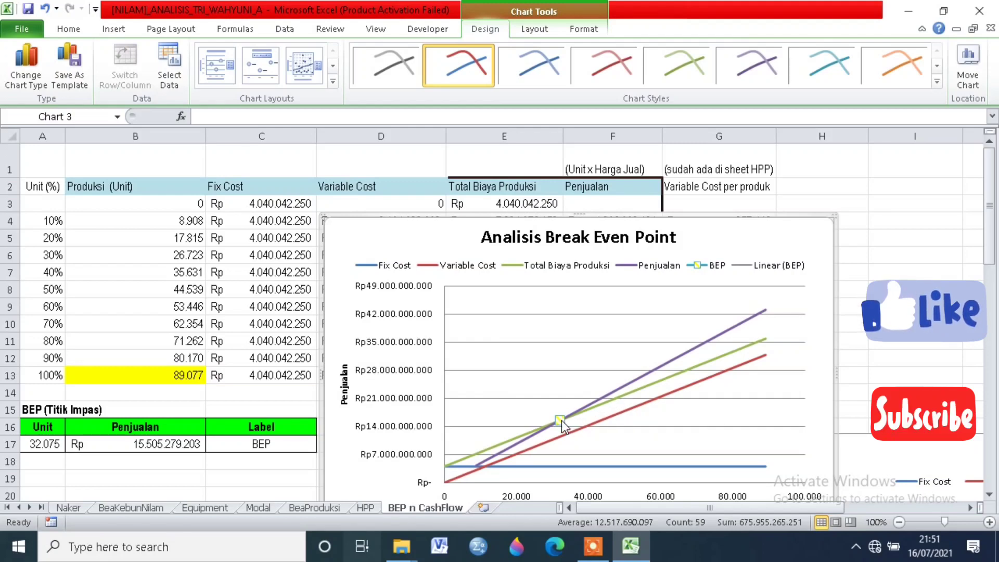
Step: Add a data label with both X and Y values to the BEP point and place it above and left of the marker
right_click(560, 420)
click(621, 376)
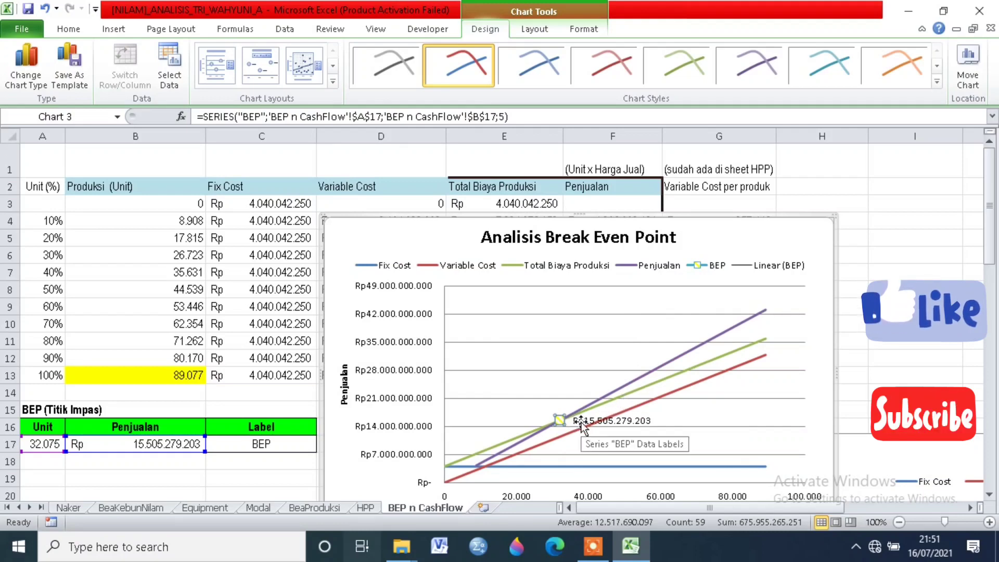
right_click(620, 425)
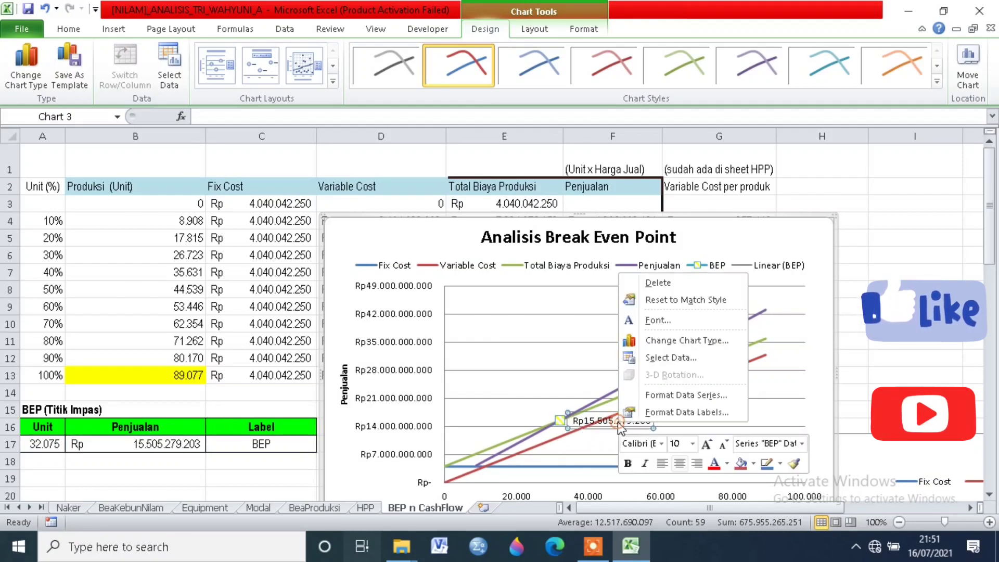
click(685, 413)
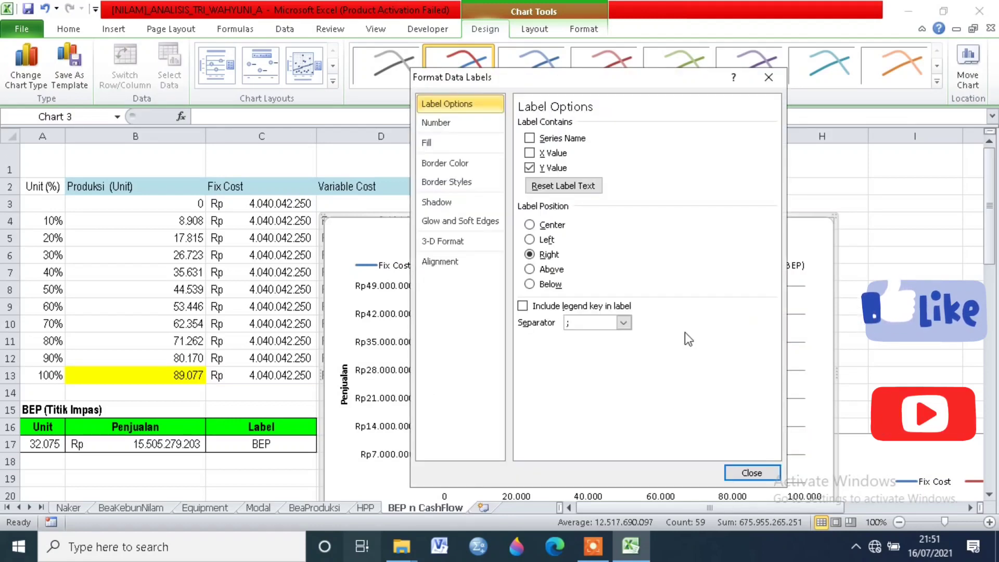
click(537, 154)
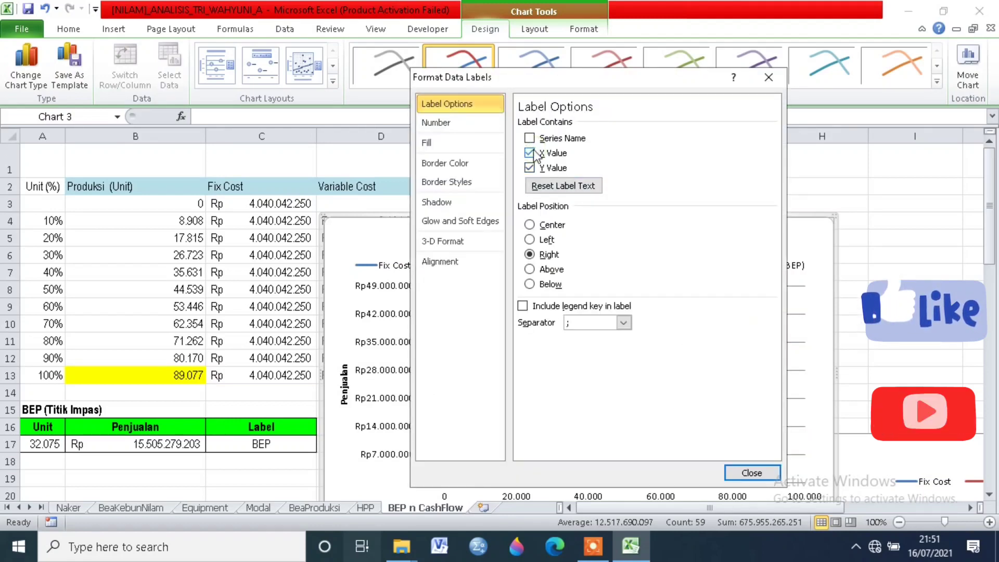
click(751, 473)
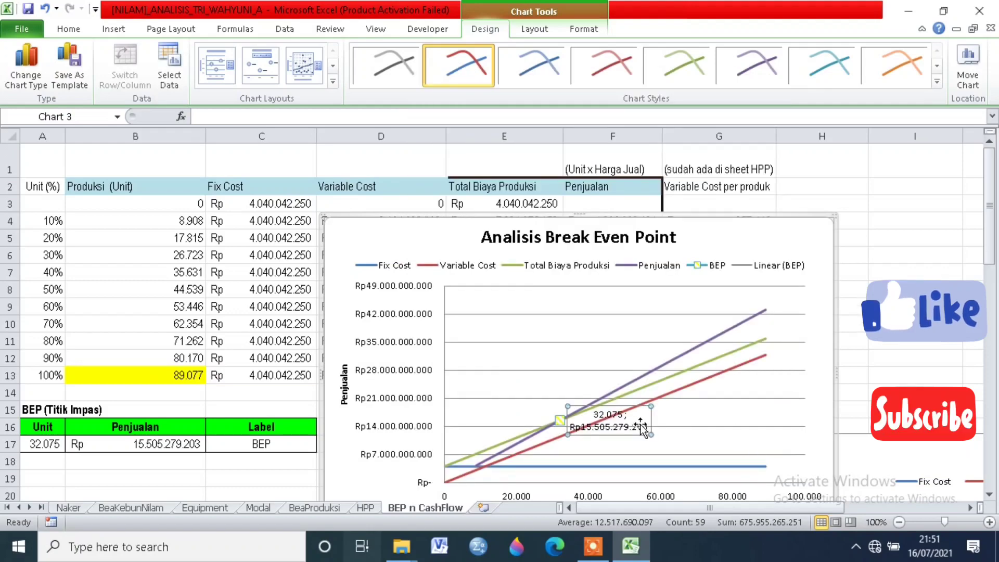
drag(628, 425, 580, 394)
drag(542, 397, 539, 397)
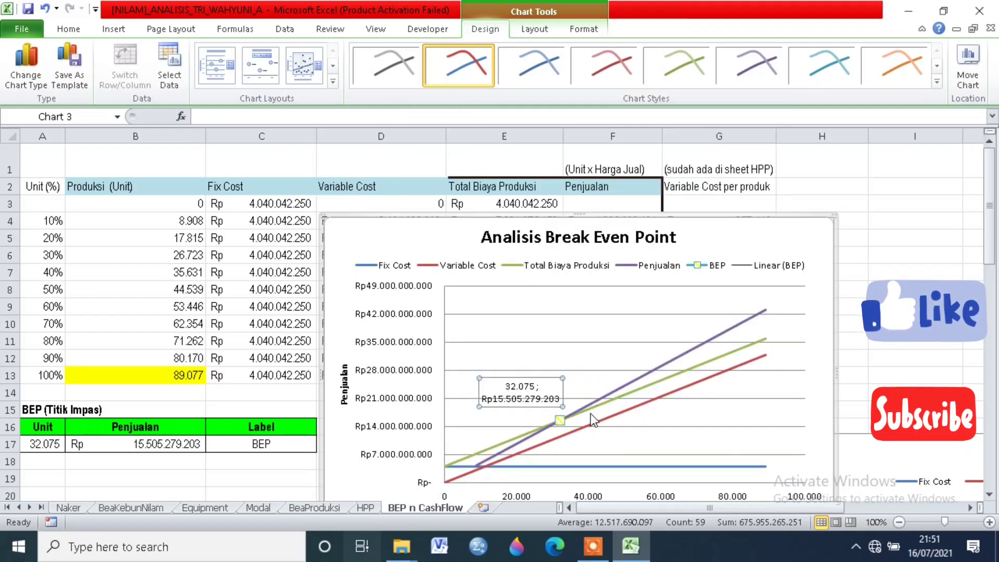
Step: Delete the Linear (BEP) entry from the chart legend
click(654, 440)
scroll(729, 421, down, 2)
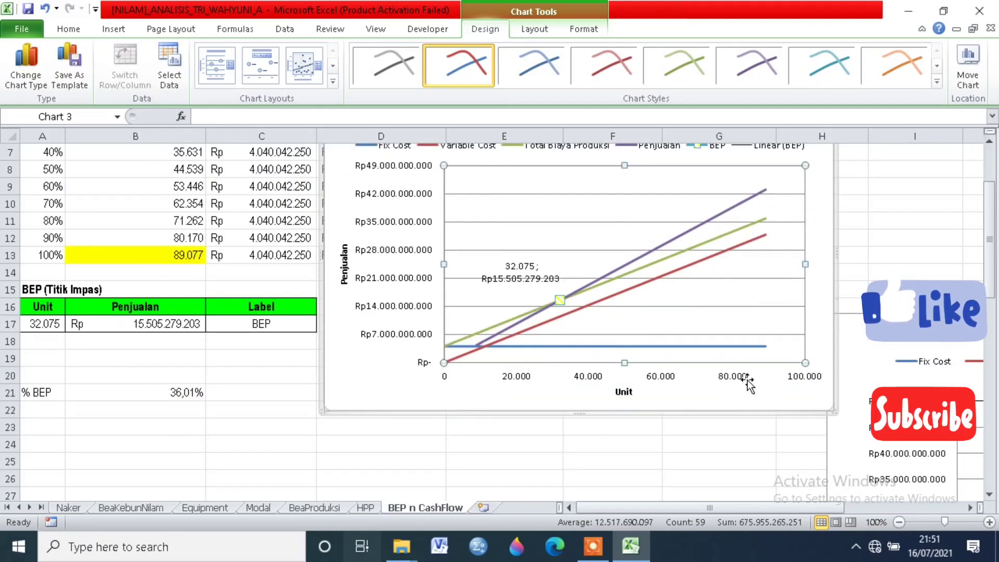
scroll(711, 249, up, 1)
click(709, 197)
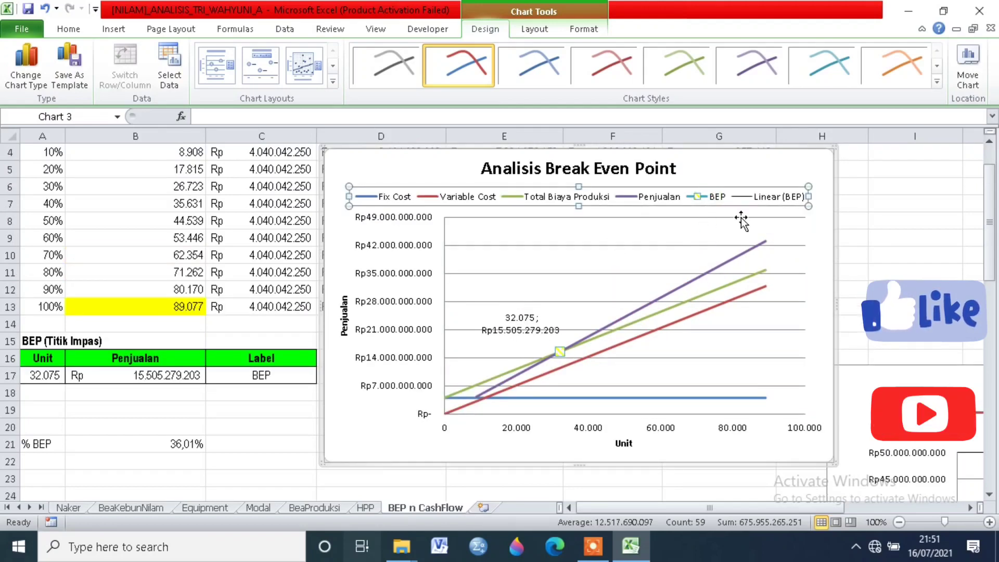
click(779, 198)
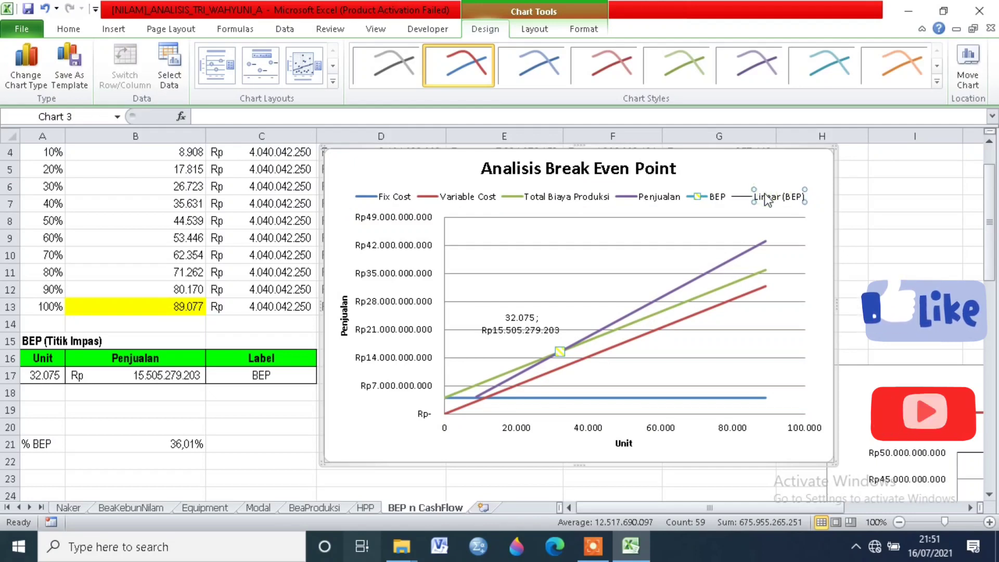
key(Delete)
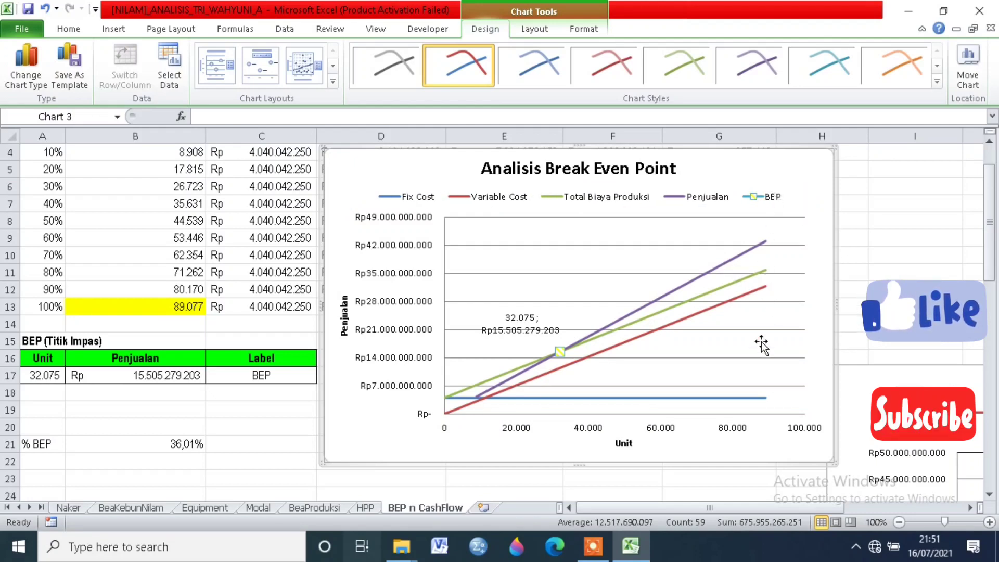
Step: Reduce the BEP series' marker size to 7 in the break-even chart
scroll(830, 360, down, 1)
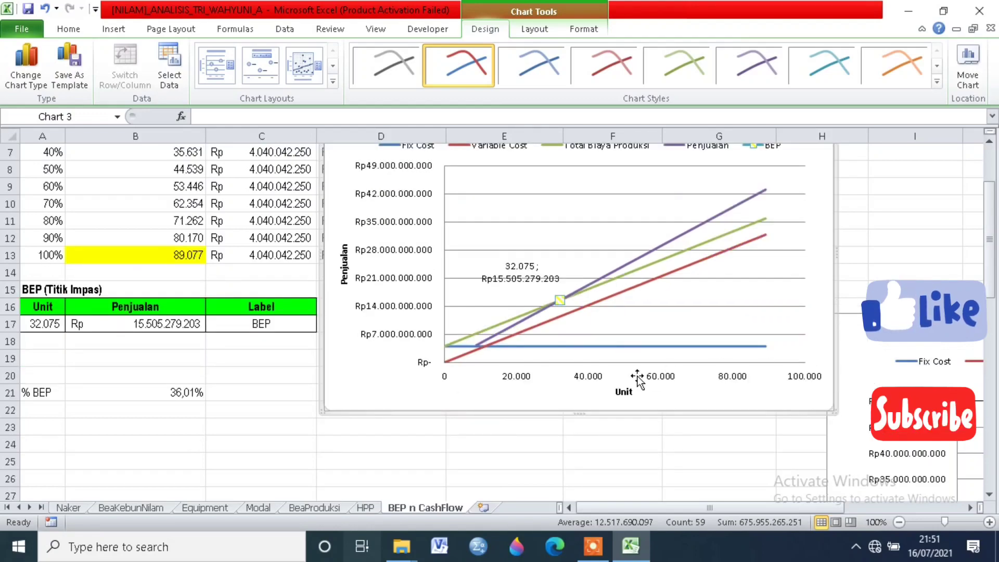
scroll(553, 359, up, 2)
scroll(517, 333, down, 2)
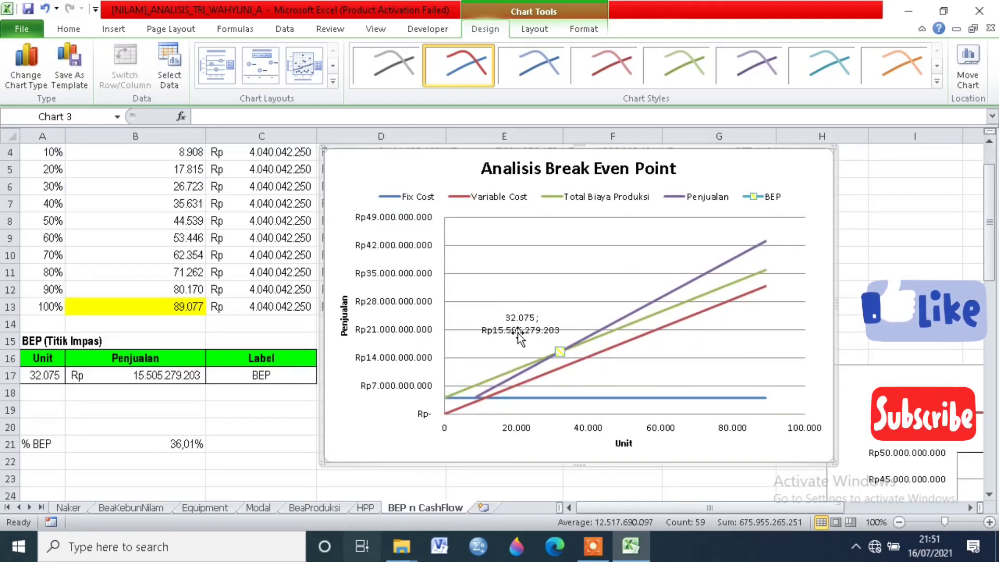
click(560, 299)
right_click(561, 297)
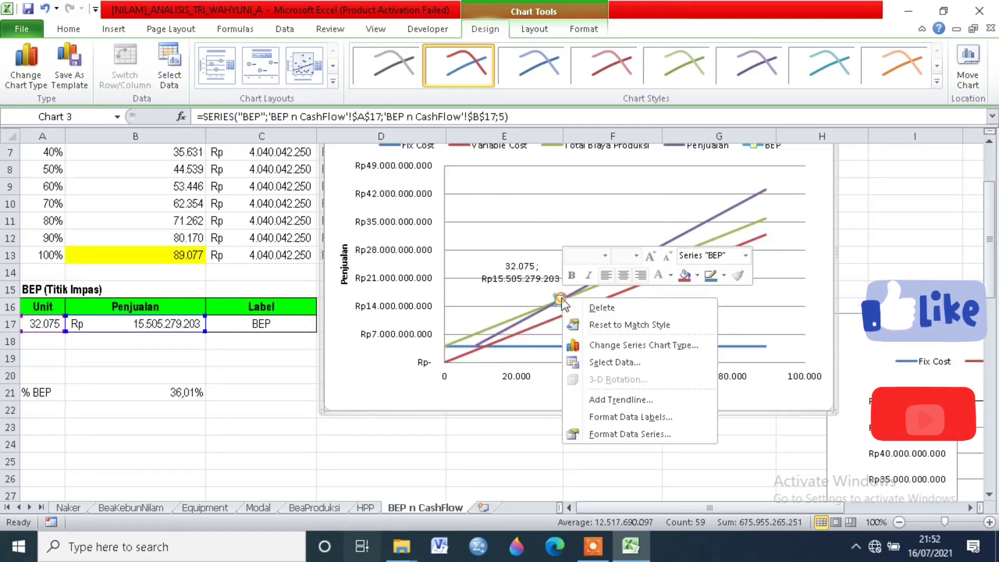
click(628, 432)
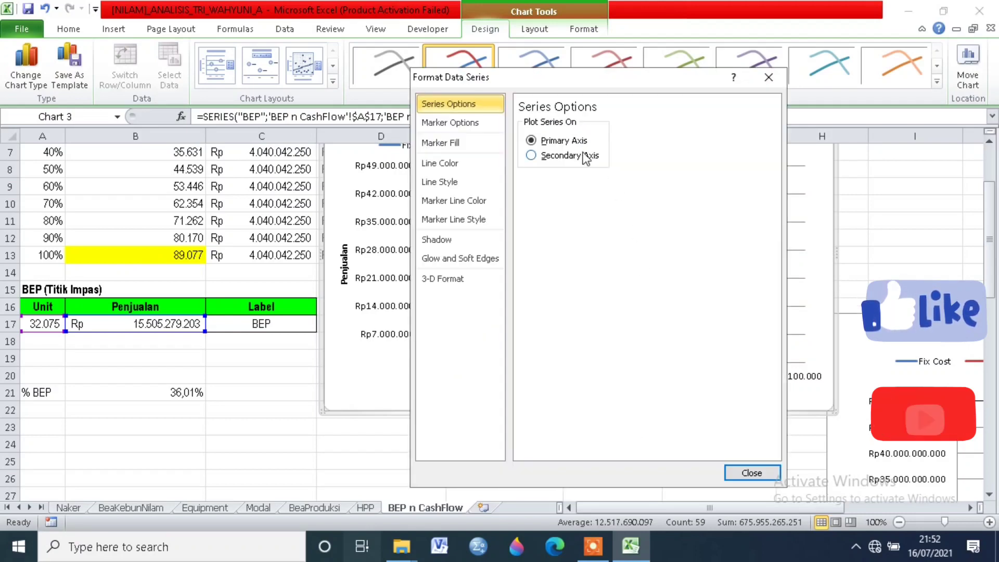
click(450, 123)
click(600, 213)
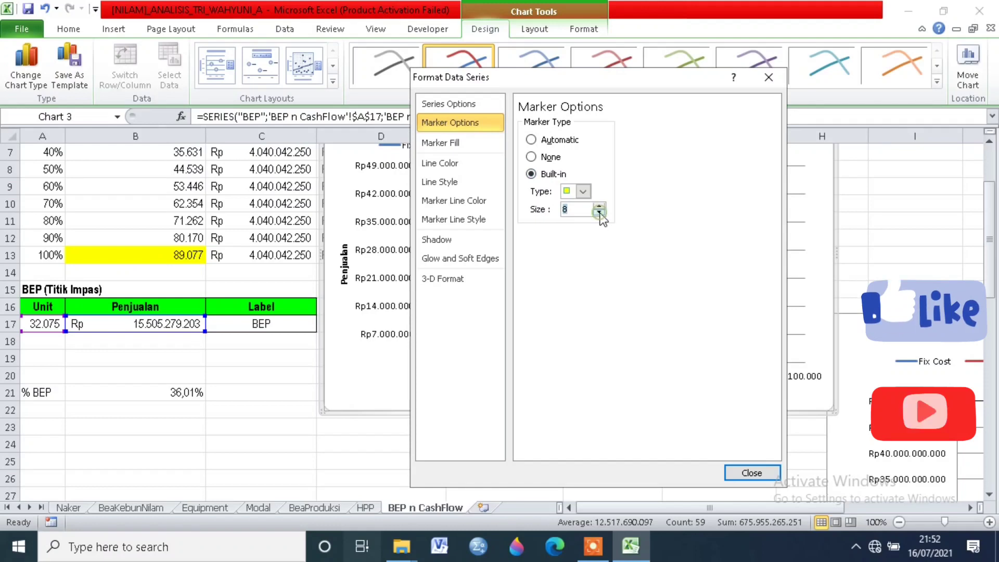
click(599, 213)
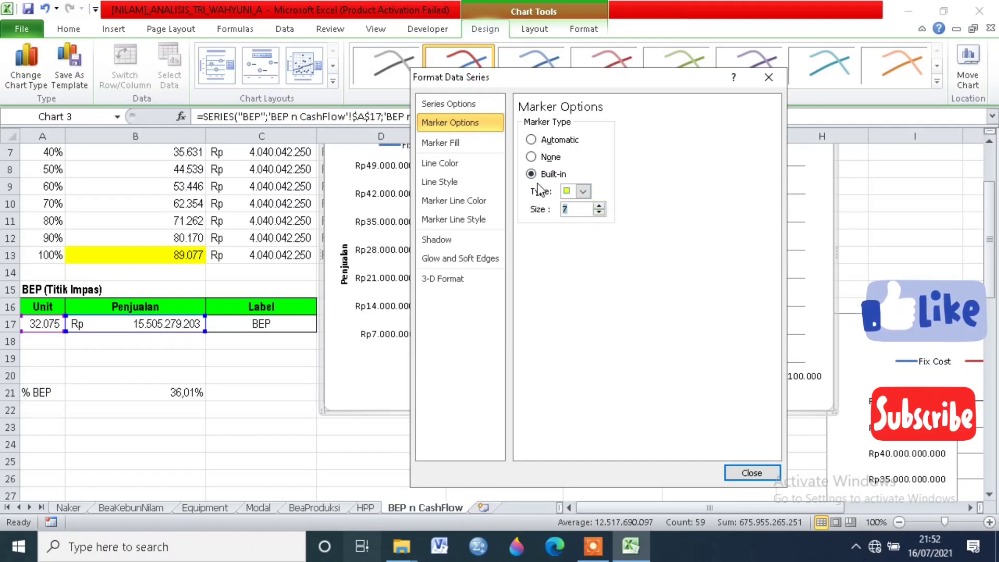
Step: Give the BEP marker a solid diamond pattern fill with a red foreground, and change the pattern's background colour
click(455, 167)
click(449, 147)
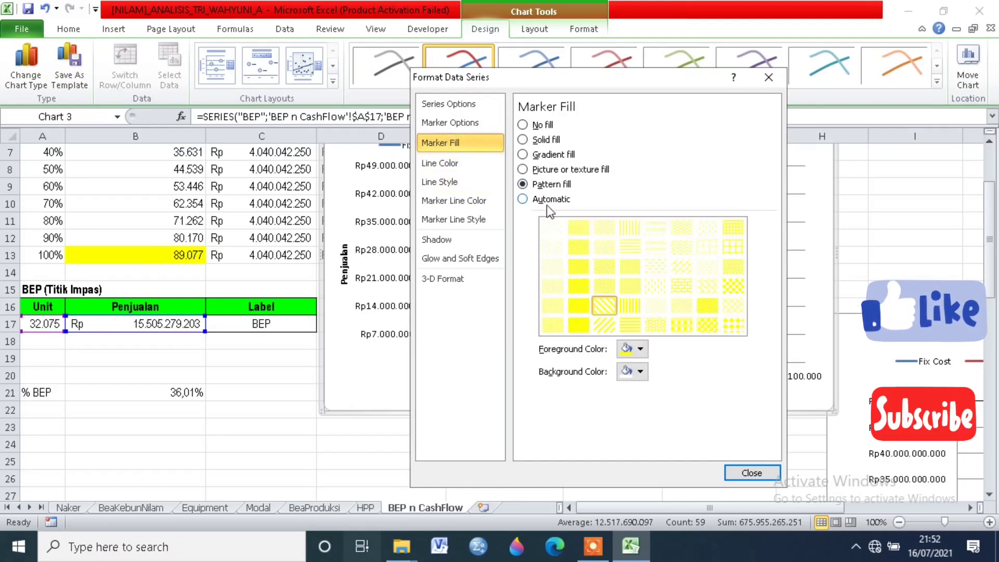
click(640, 350)
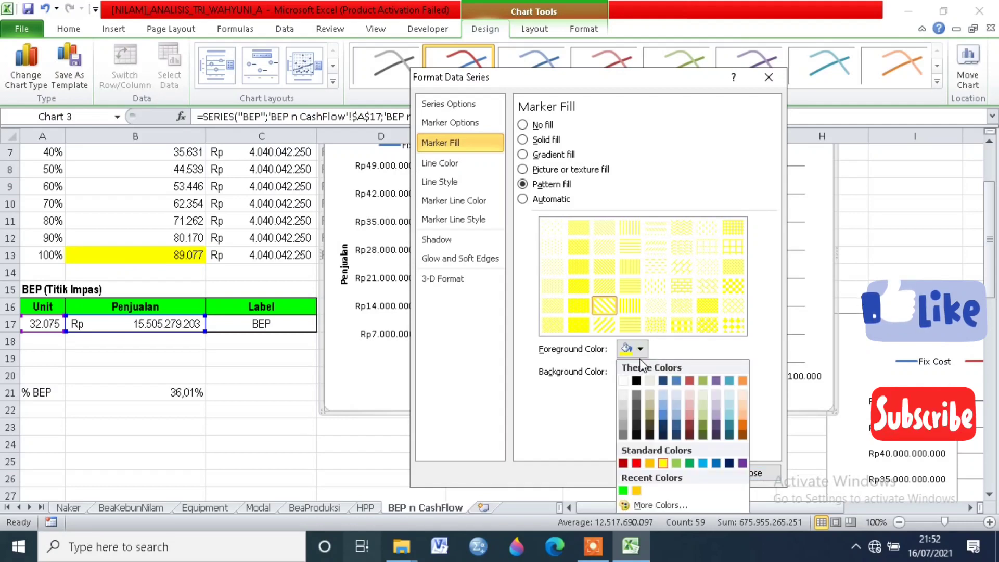
click(634, 464)
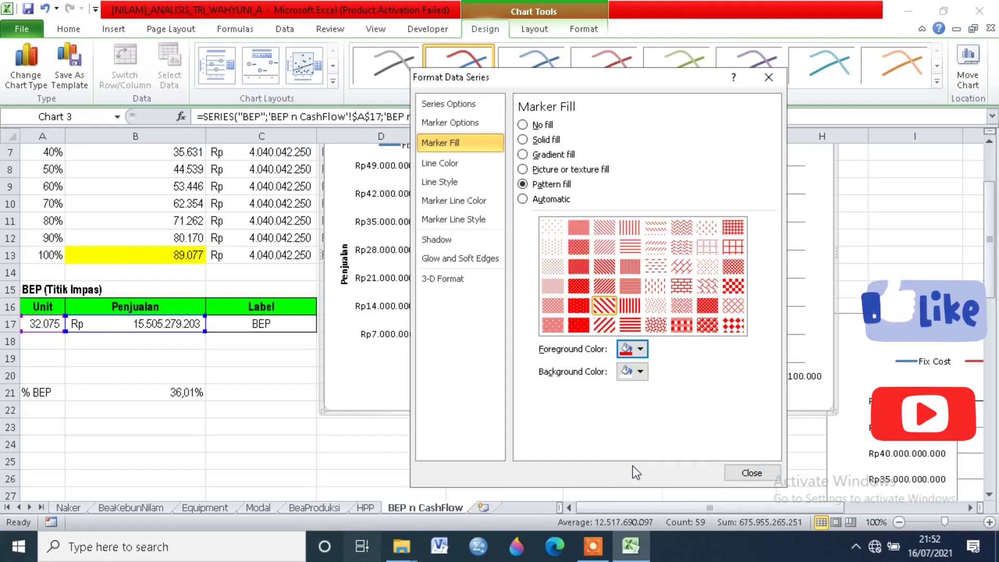
click(734, 326)
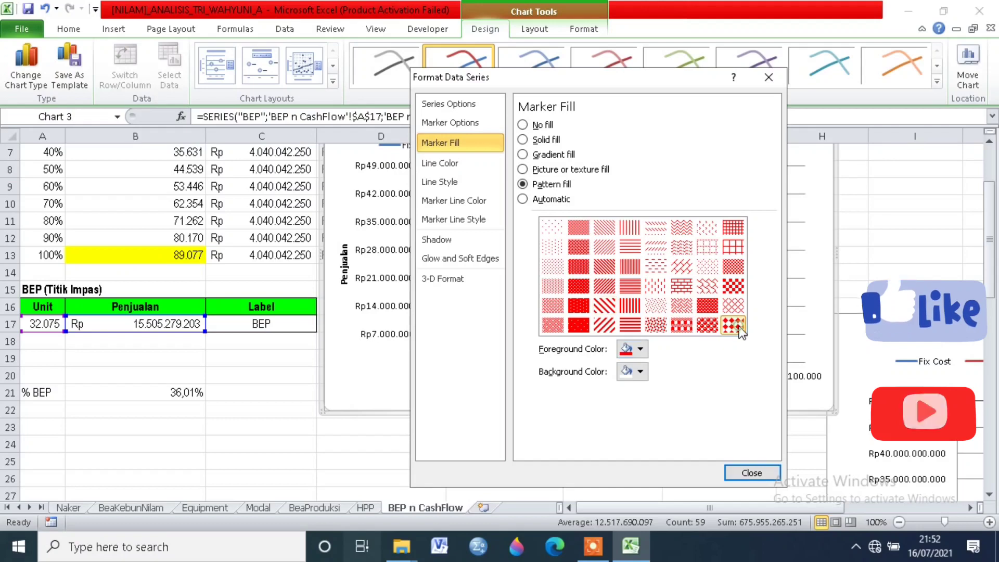
click(641, 371)
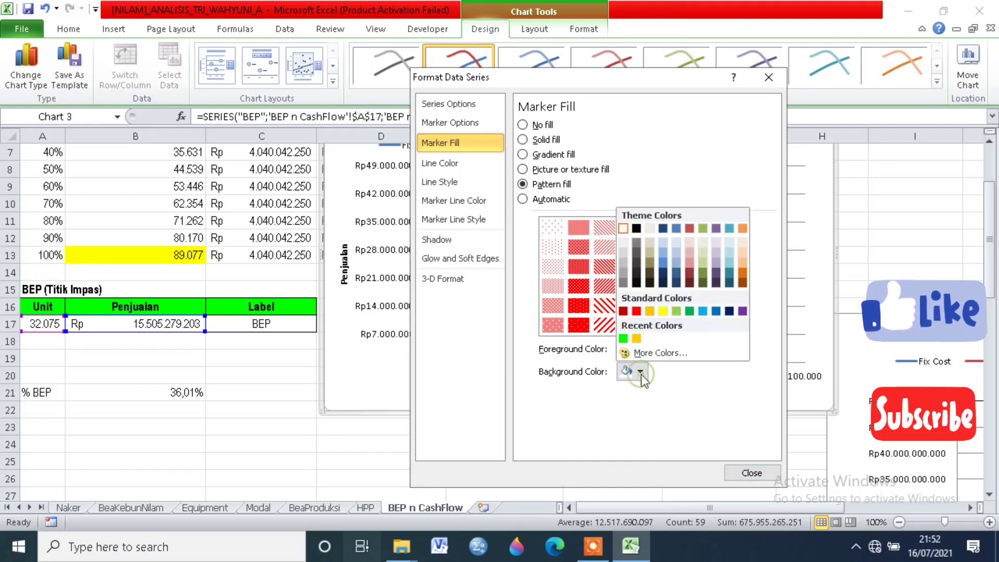
click(676, 253)
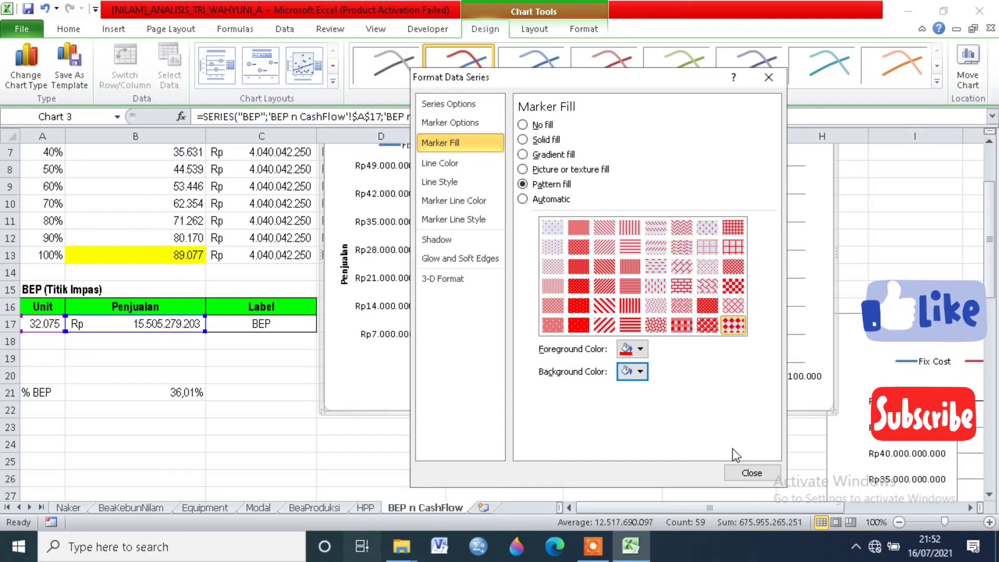
click(640, 371)
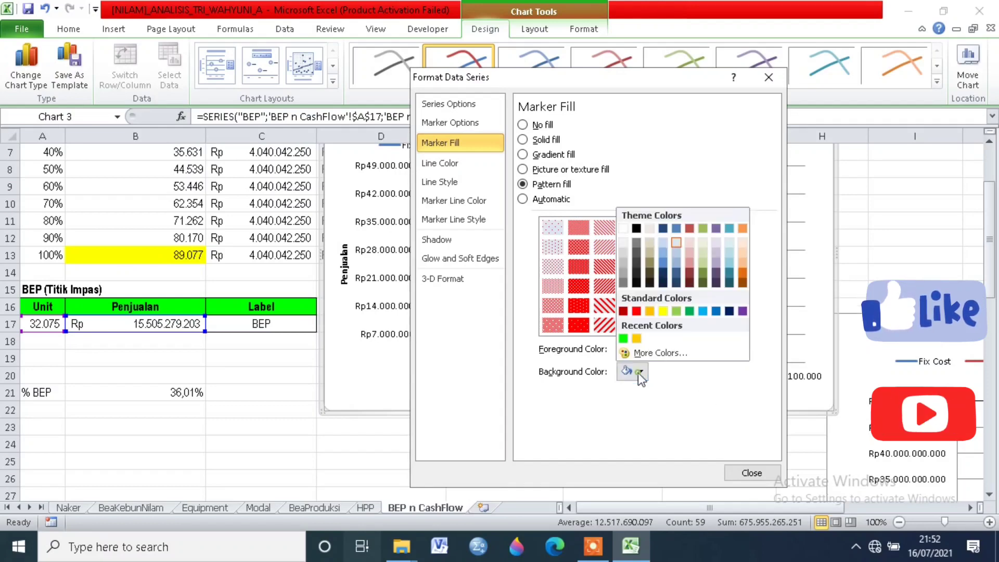
click(636, 243)
click(751, 473)
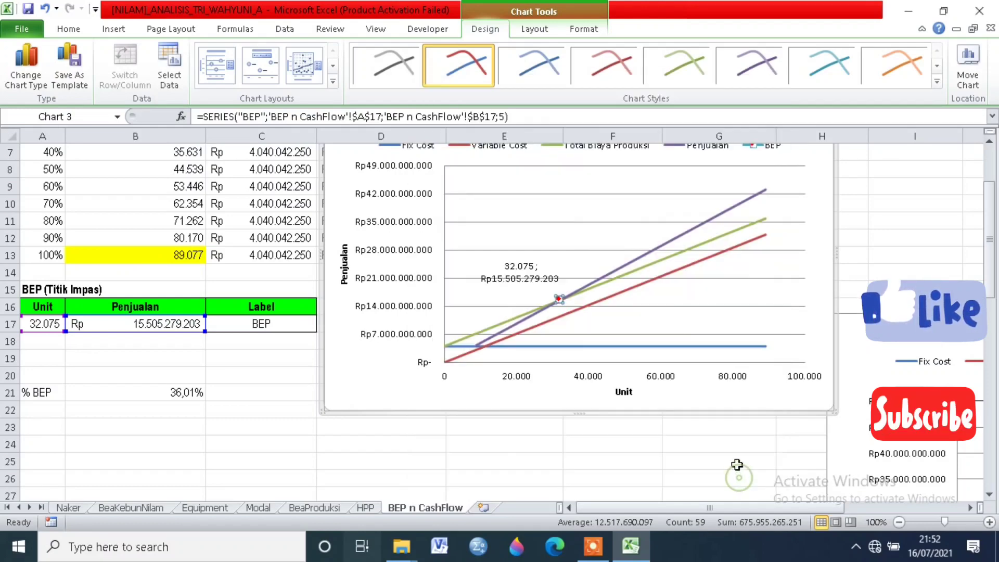
Step: Examine the finished Analisis Break Even Point chart, including the restyled BEP marker, its data label and the legend
click(589, 313)
scroll(600, 328, up, 2)
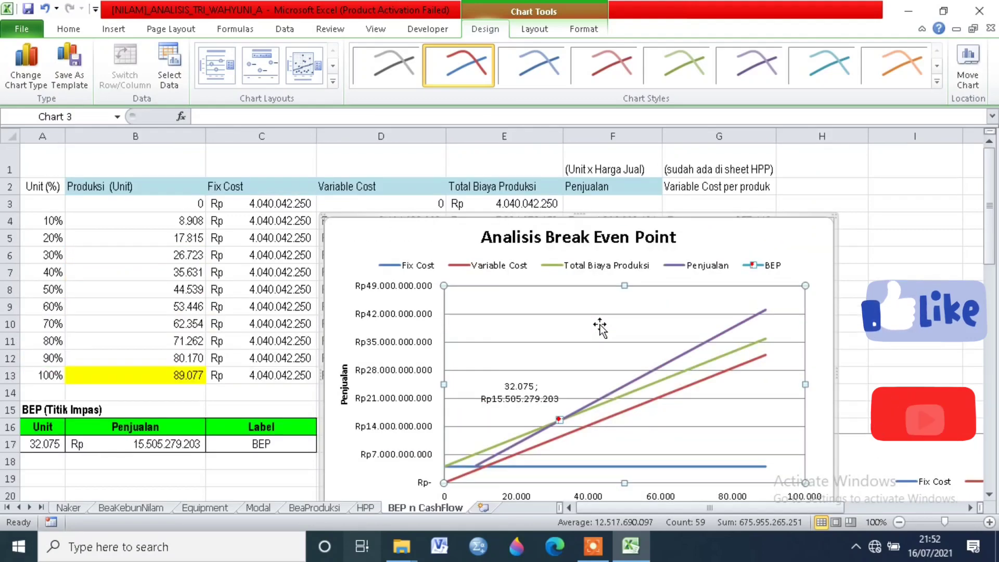
scroll(635, 353, down, 1)
click(562, 349)
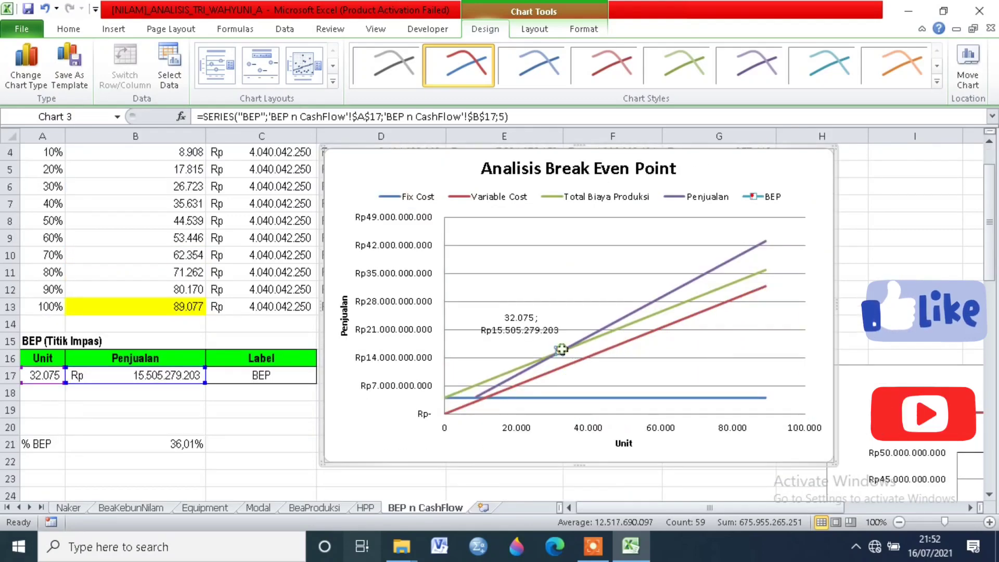
click(639, 385)
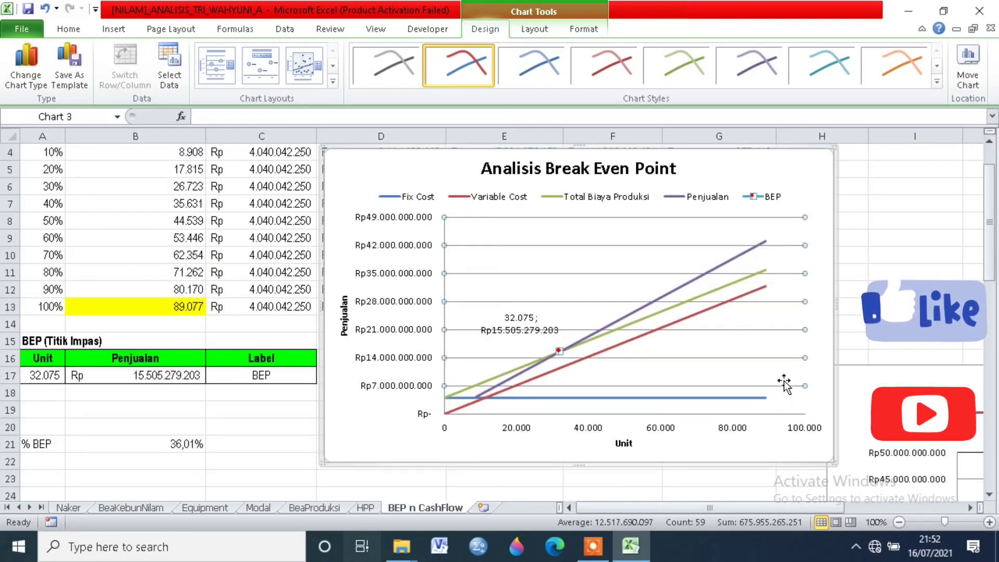
scroll(732, 403, down, 1)
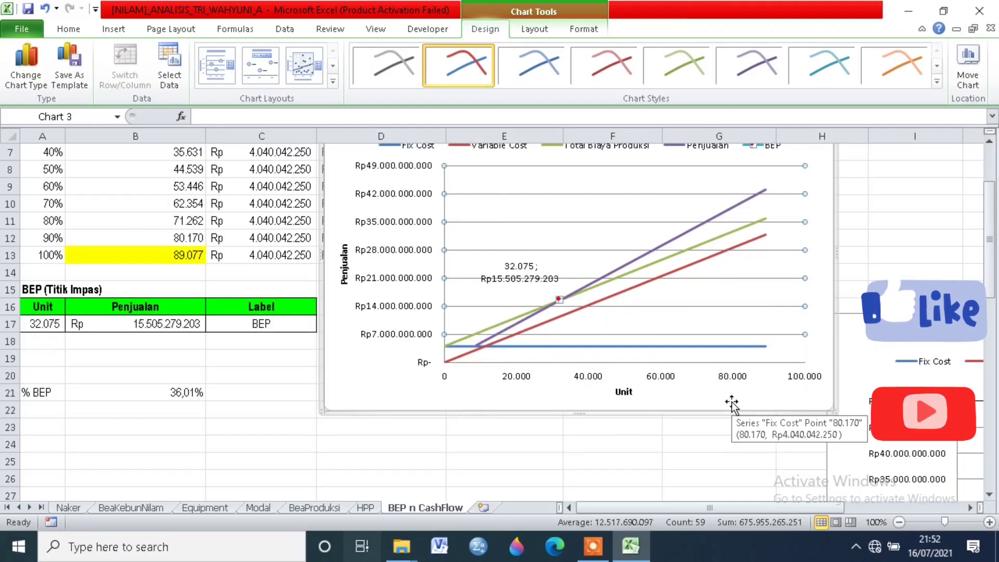
scroll(647, 364, up, 2)
scroll(650, 347, down, 2)
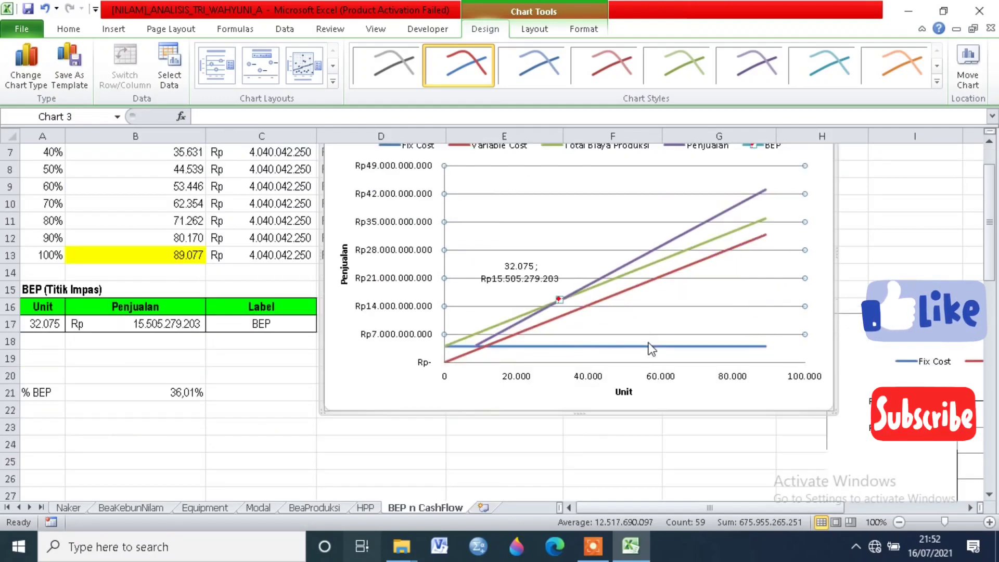
scroll(832, 410, down, 2)
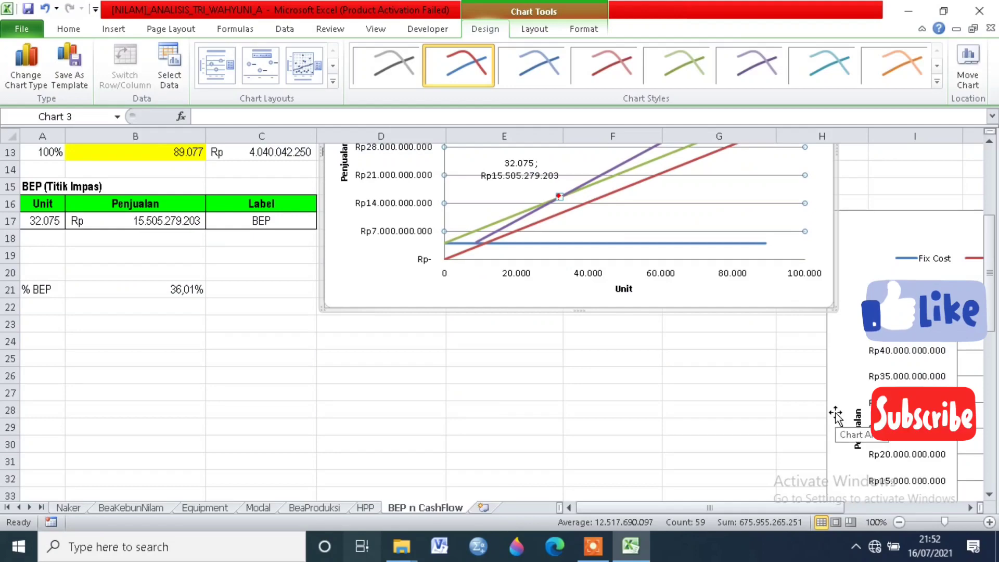
scroll(660, 351, up, 2)
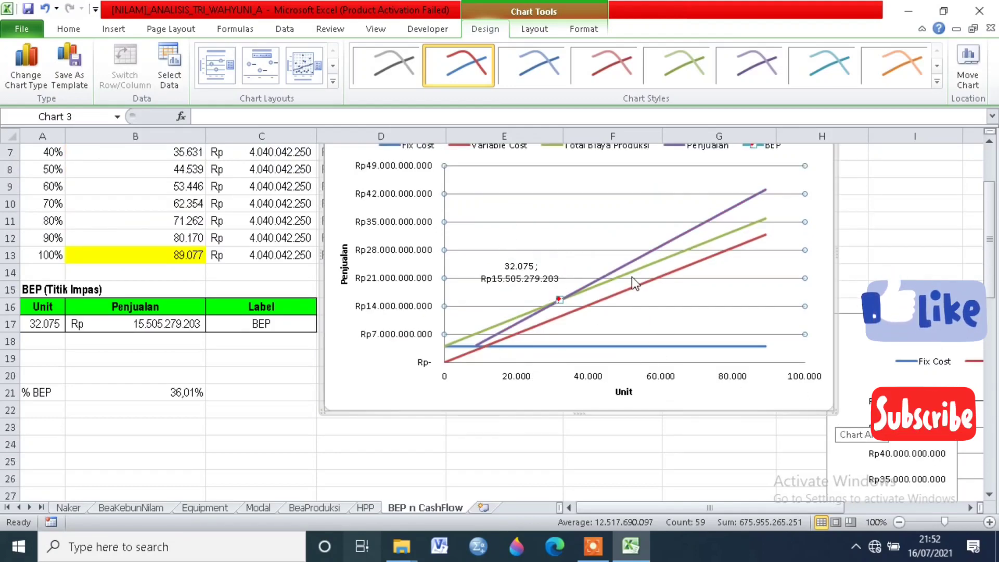
scroll(598, 367, down, 3)
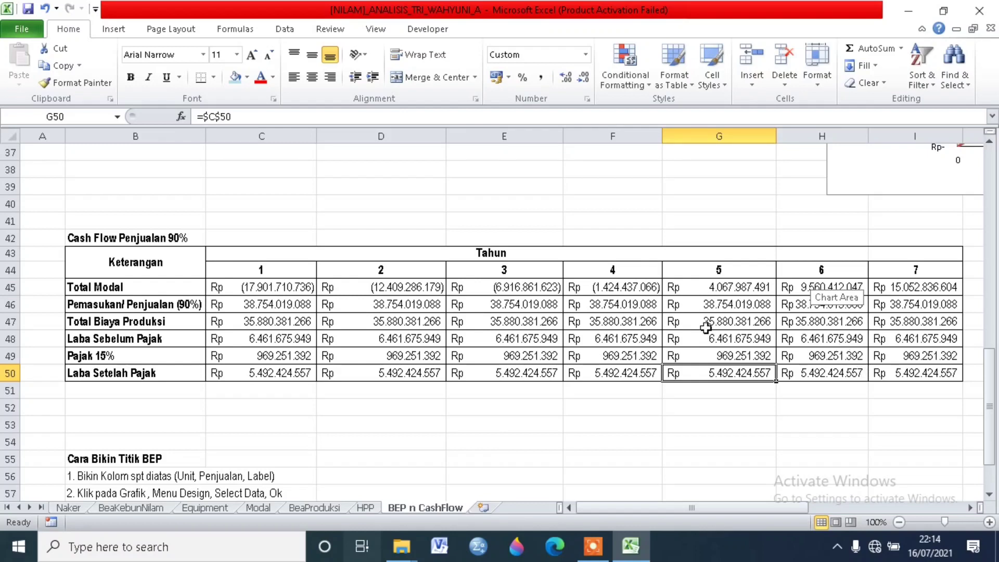
Step: Review the Cash Flow Penjualan 90% table's title, Tahun and Keterangan headings, and row labels from Total Modal to Laba Setelah Pajak
click(455, 253)
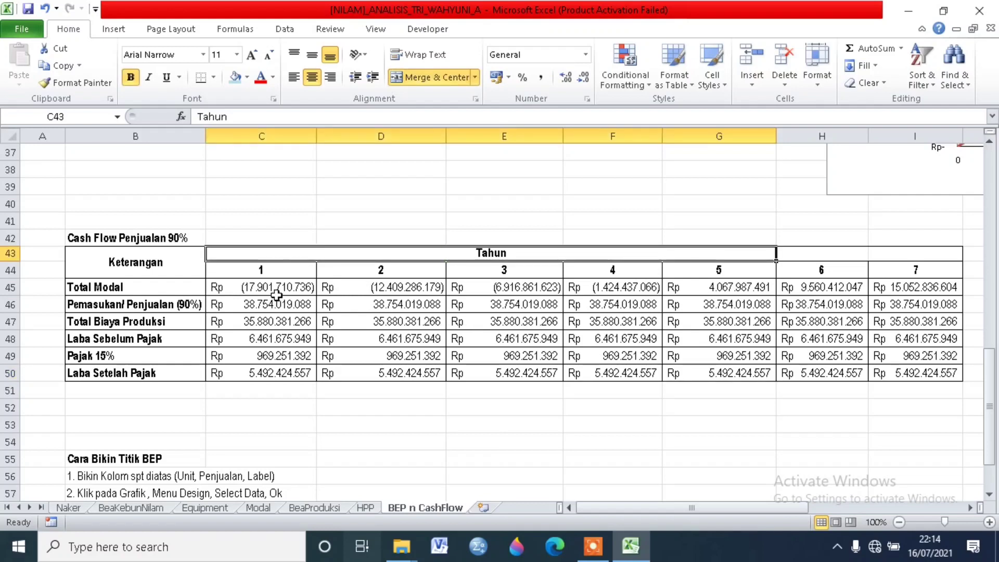
click(153, 264)
click(151, 287)
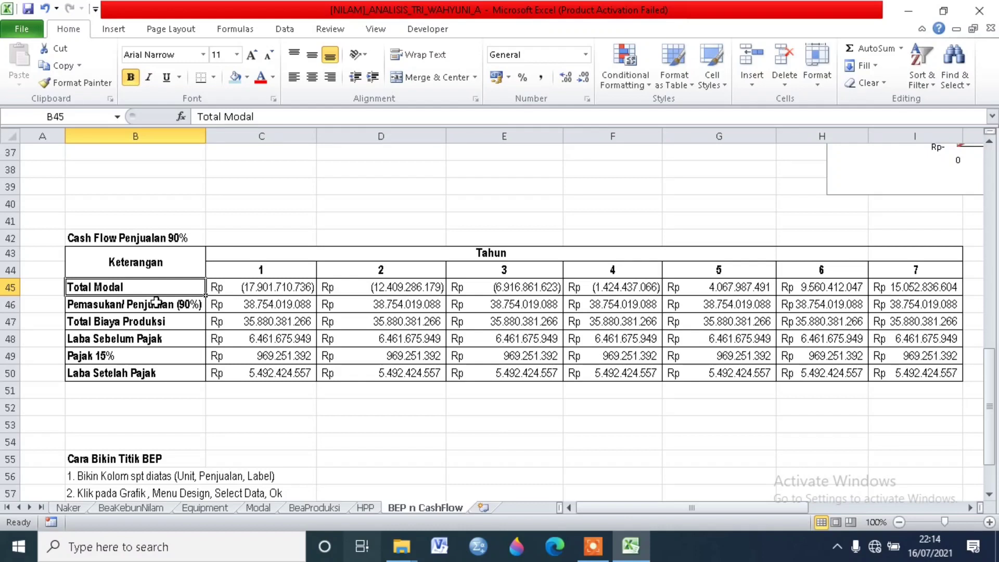
click(161, 306)
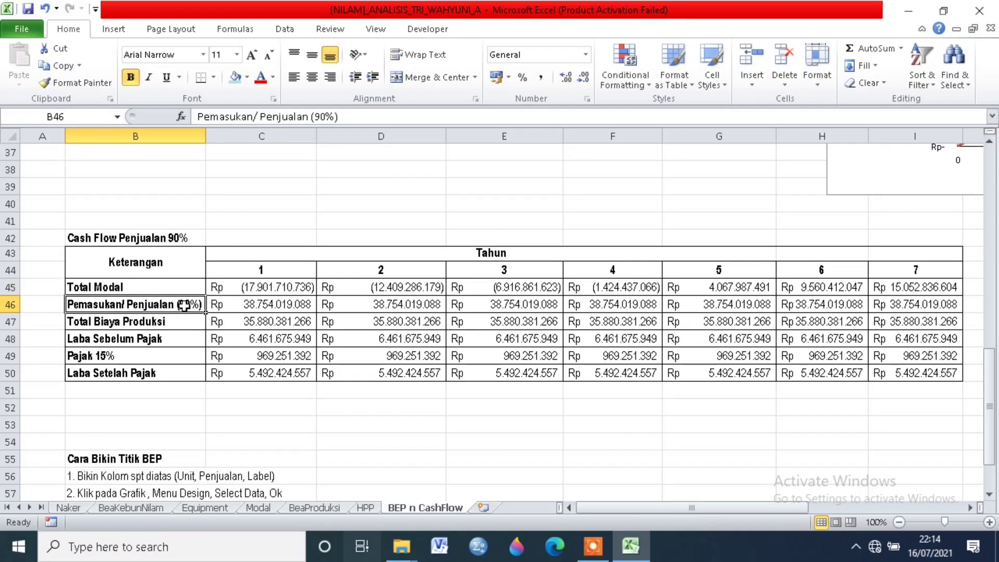
click(134, 238)
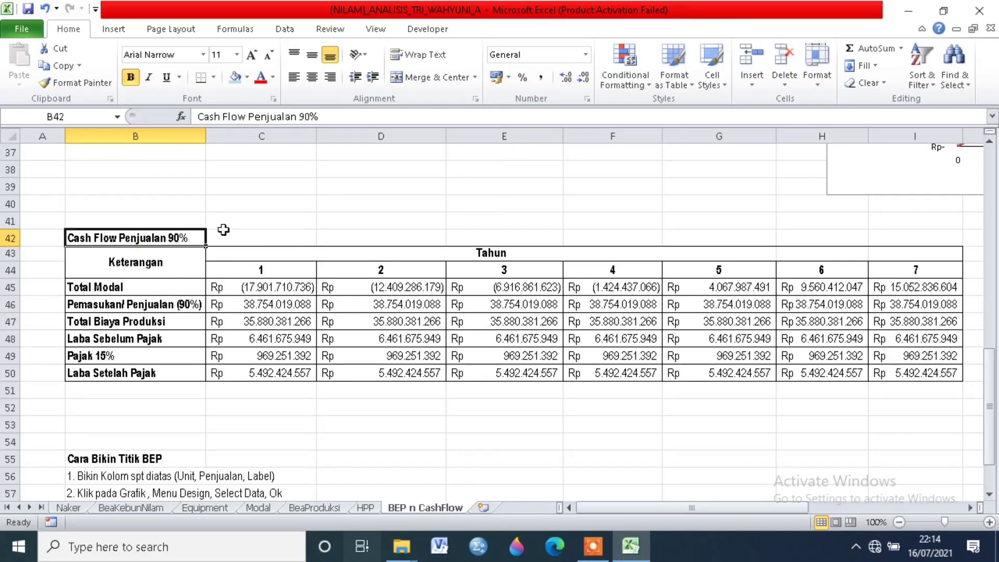
click(136, 323)
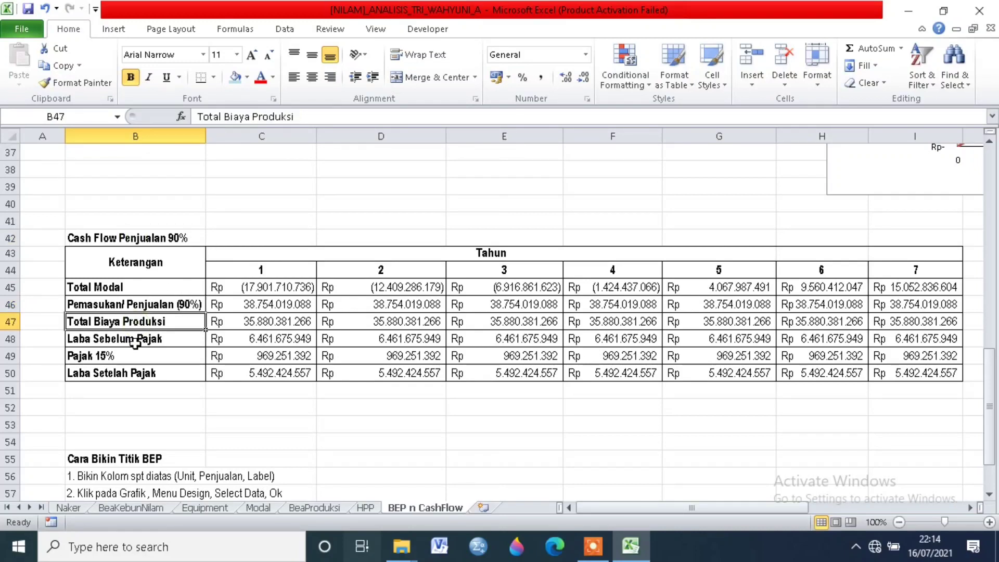
click(135, 342)
click(138, 354)
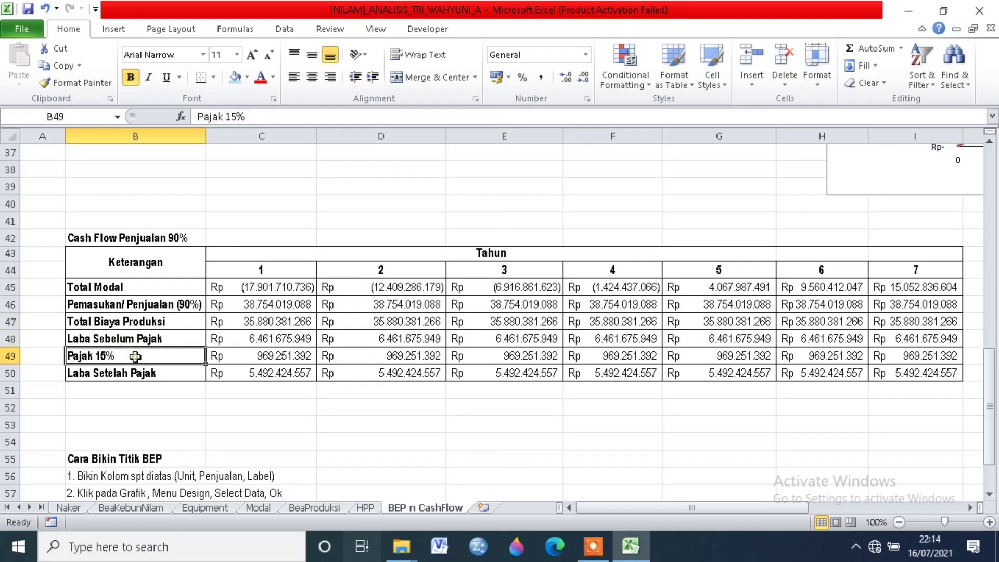
click(142, 374)
Step: Inspect the year 1 formulas in the cash flow table, from Total Modal in C45 down to Laba Setelah Pajak in C50
click(241, 269)
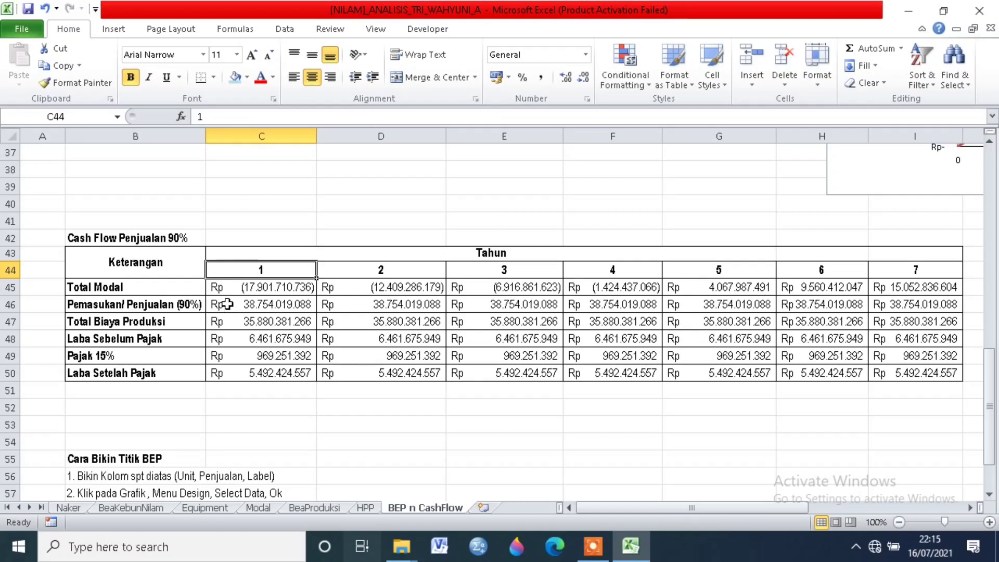
click(241, 289)
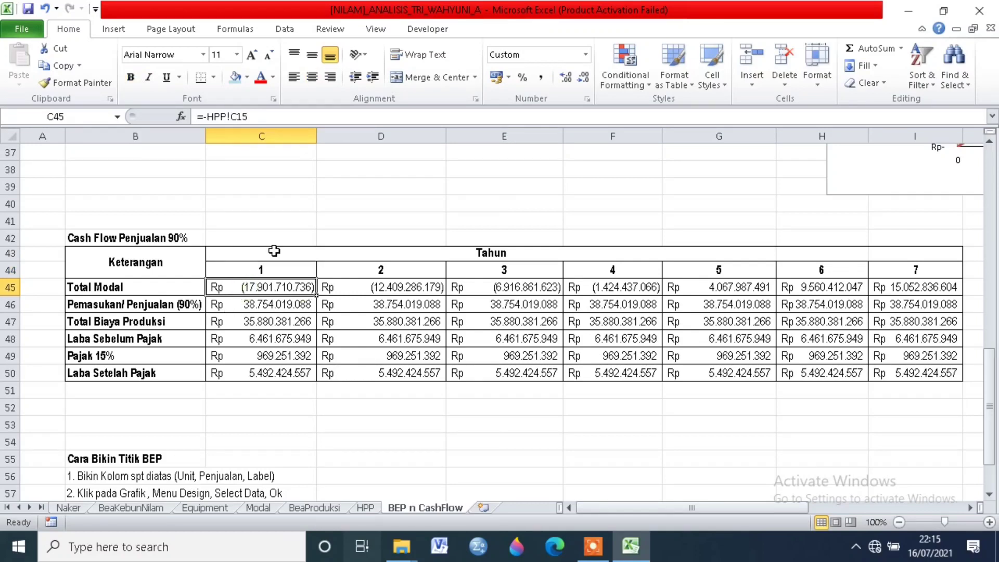
click(281, 307)
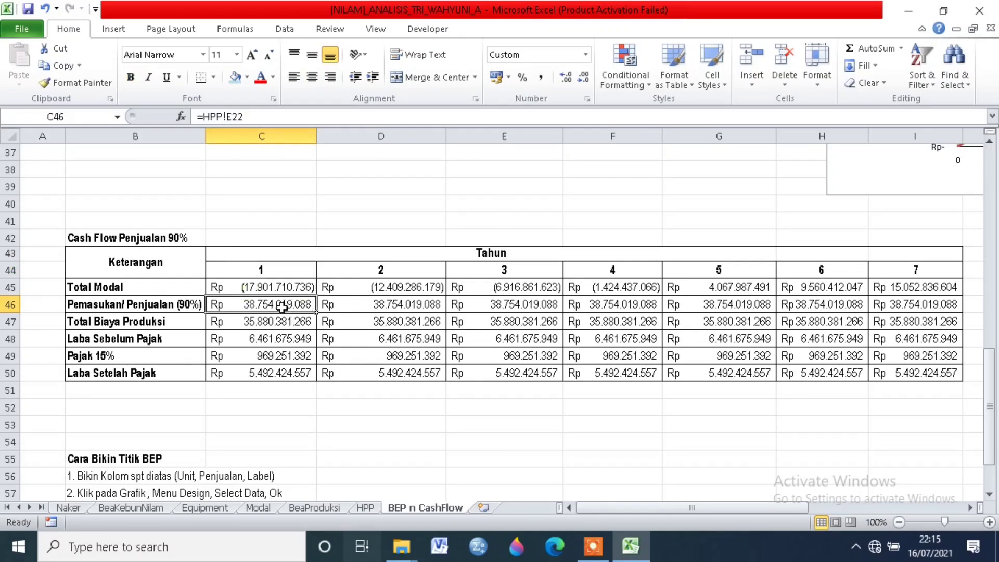
click(286, 324)
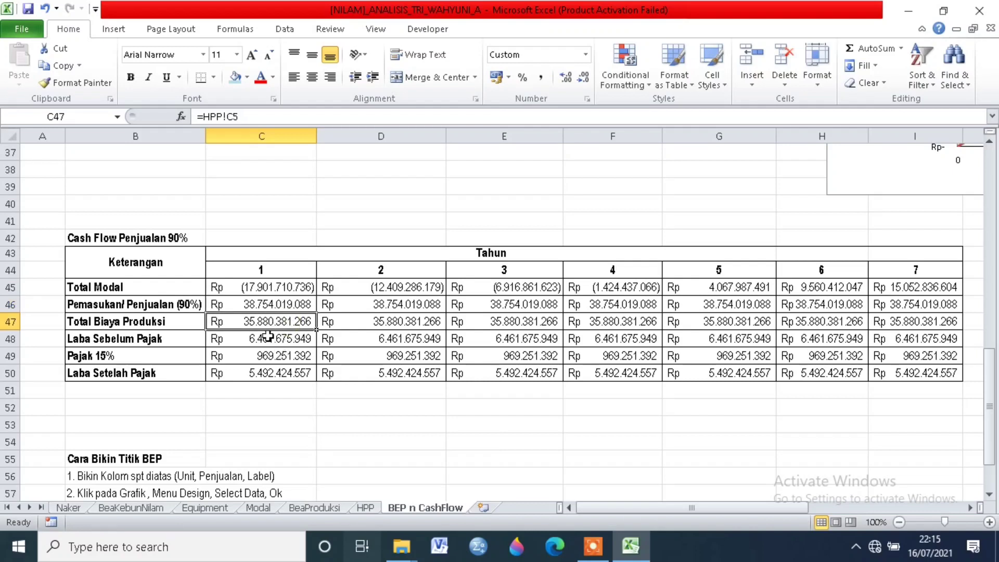
click(267, 337)
click(267, 356)
click(268, 377)
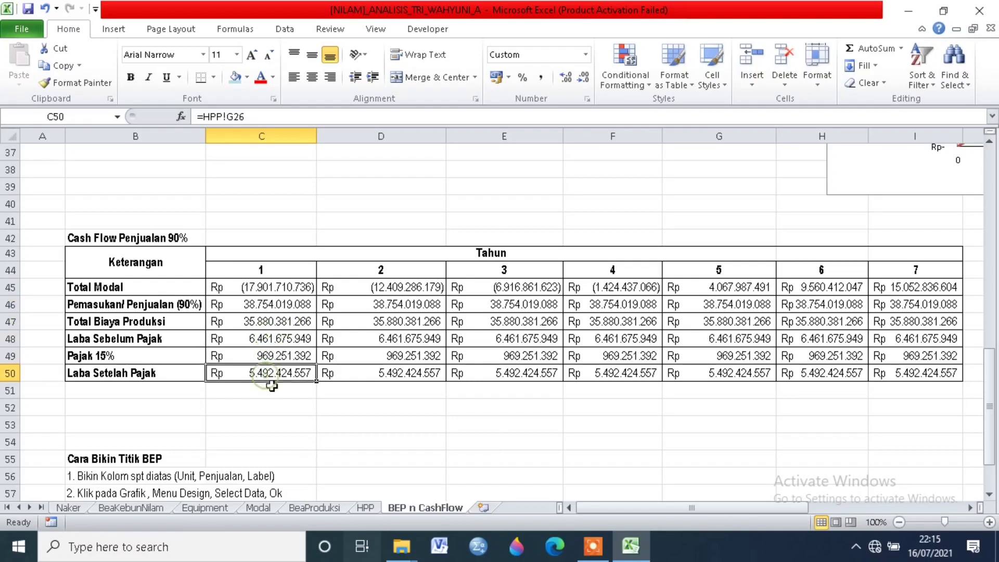
Step: Inspect the year 2 Total Modal formula in D45 and trace its references to C45 and C50
click(397, 287)
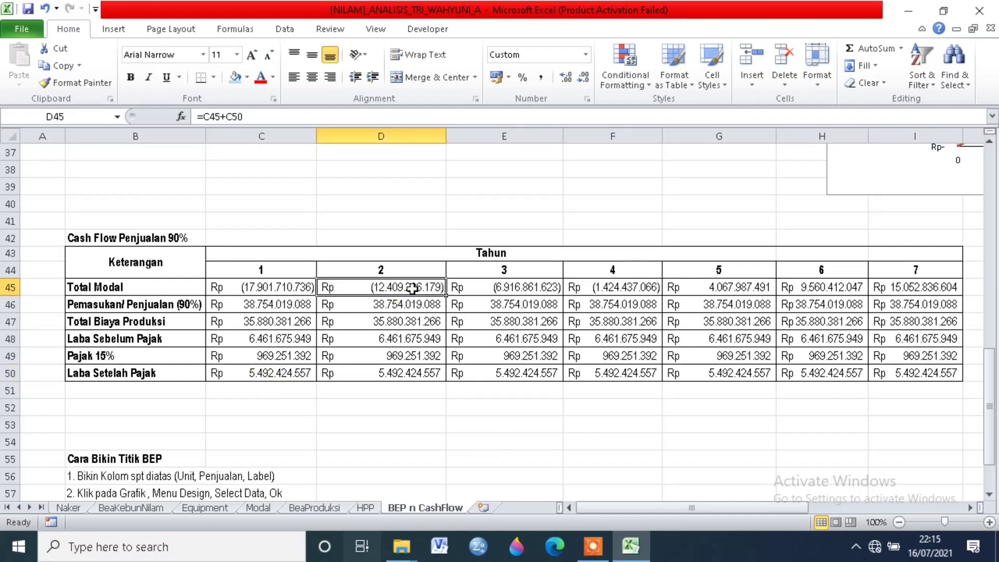
click(231, 116)
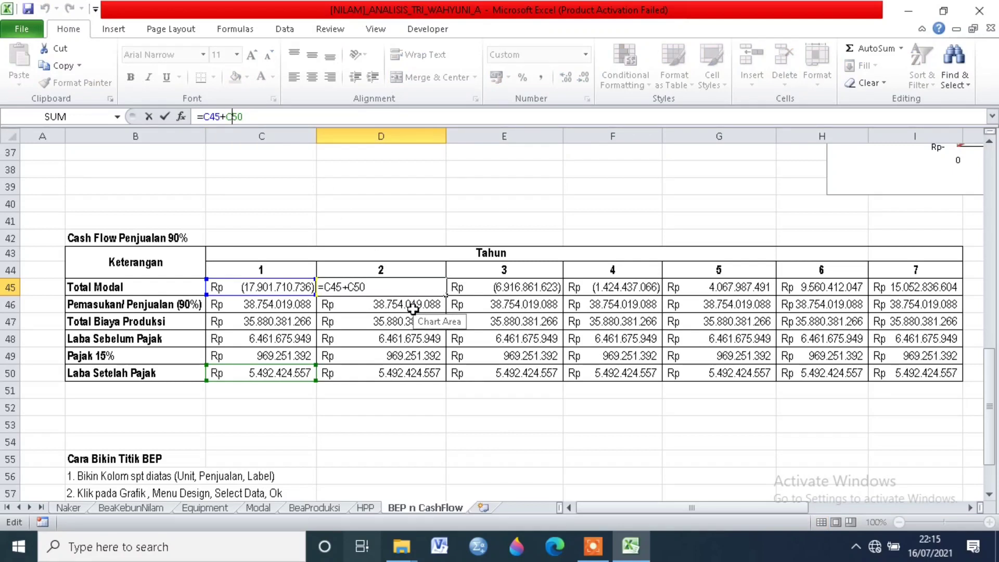
key(Return)
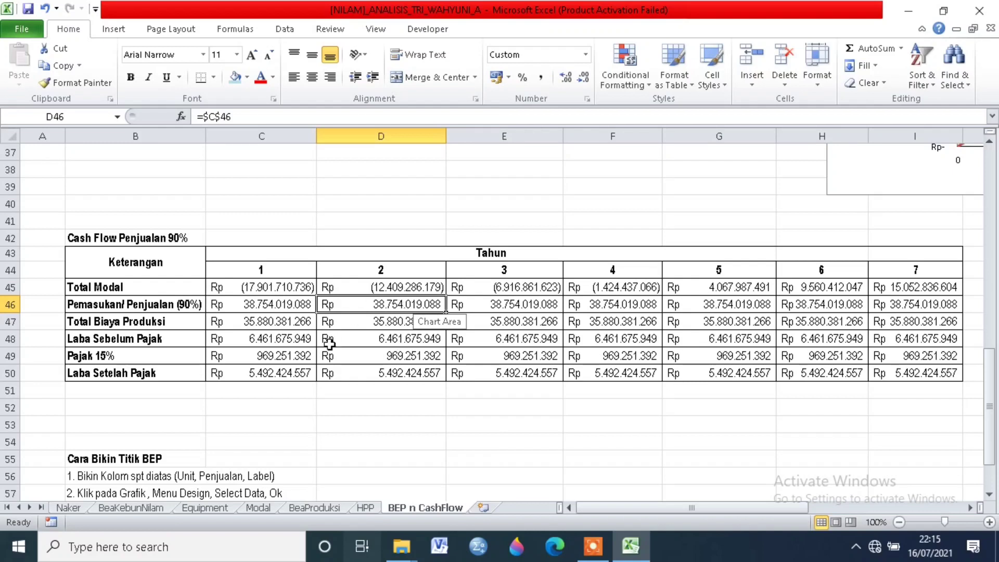
click(277, 374)
click(376, 286)
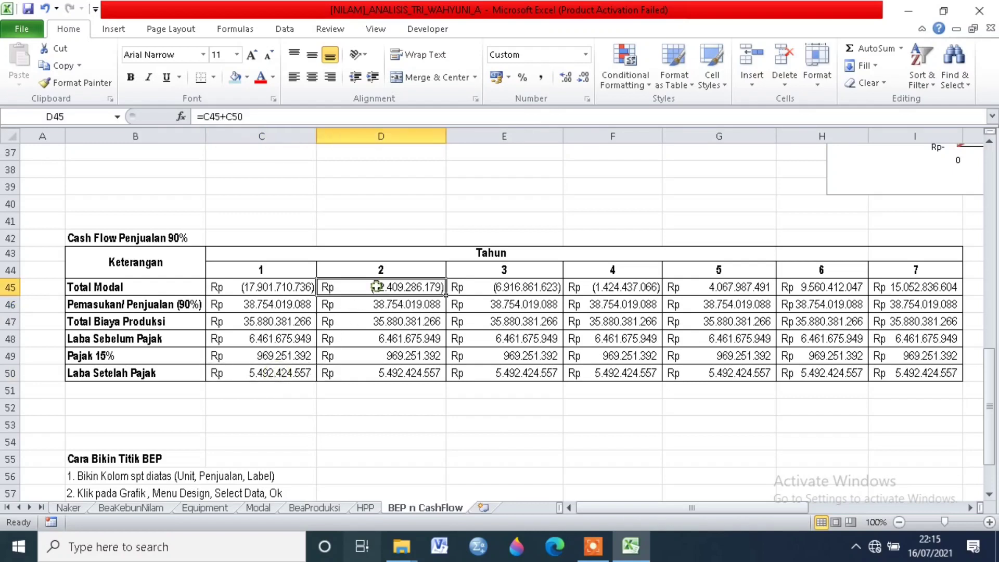
click(221, 117)
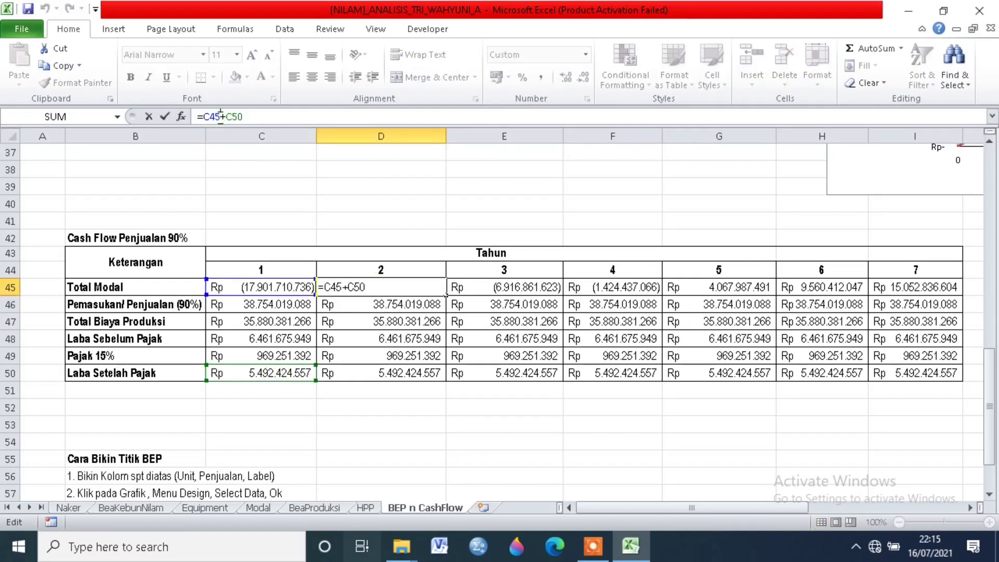
key(Return)
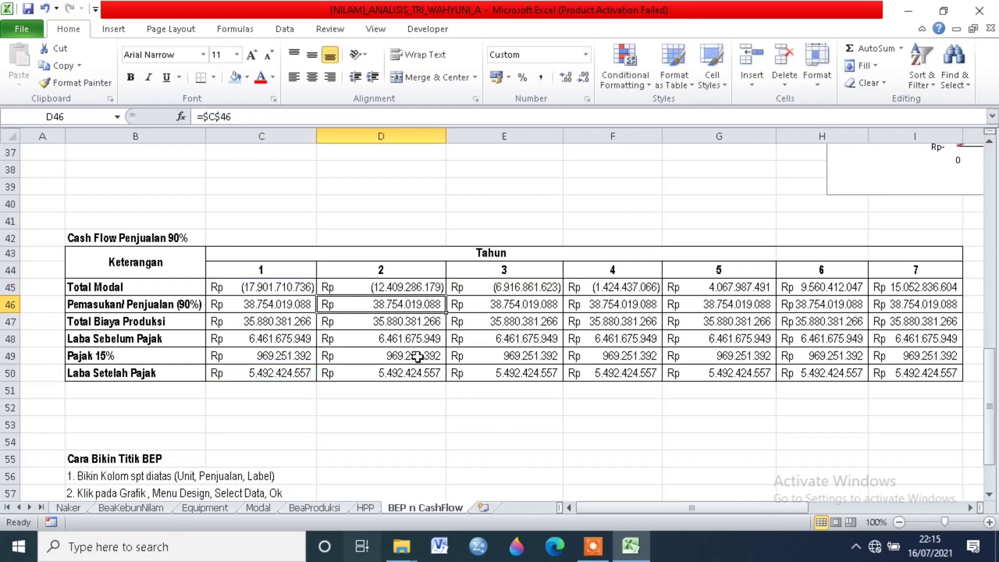
Step: Check the year 2 formulas below Total Modal, from Pemasukan/Penjualan (90%) down to Laba Setelah Pajak in D50
click(390, 321)
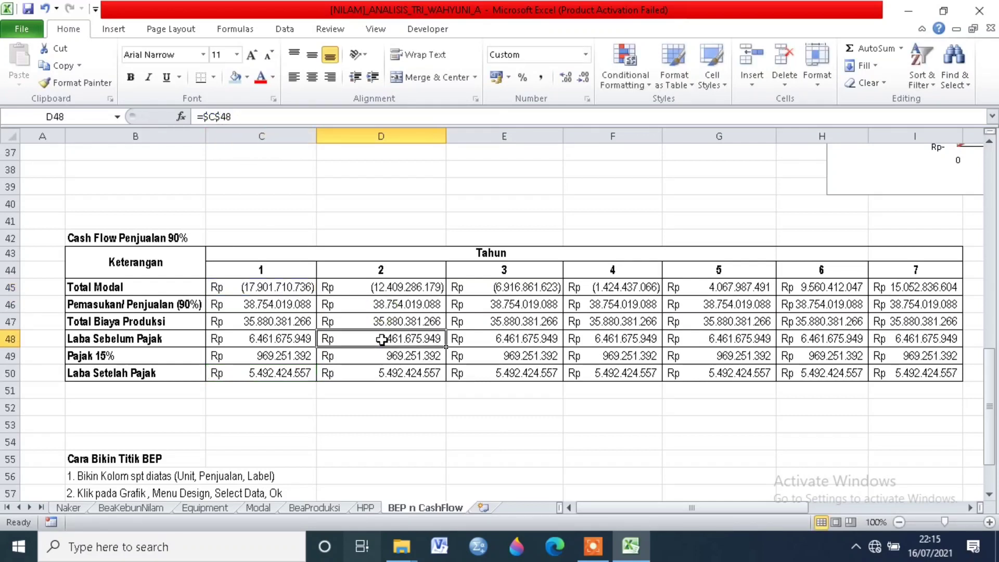
click(391, 304)
click(402, 374)
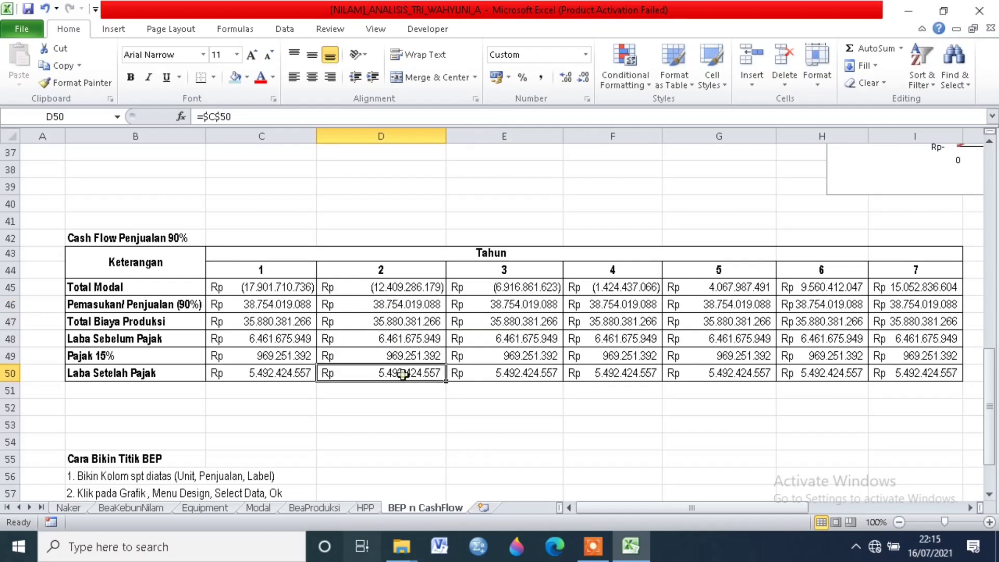
Step: Inspect the Total Modal formulas for years 3, 4 and 5 in E45, F45 and G45, including their cell references
click(475, 287)
click(223, 117)
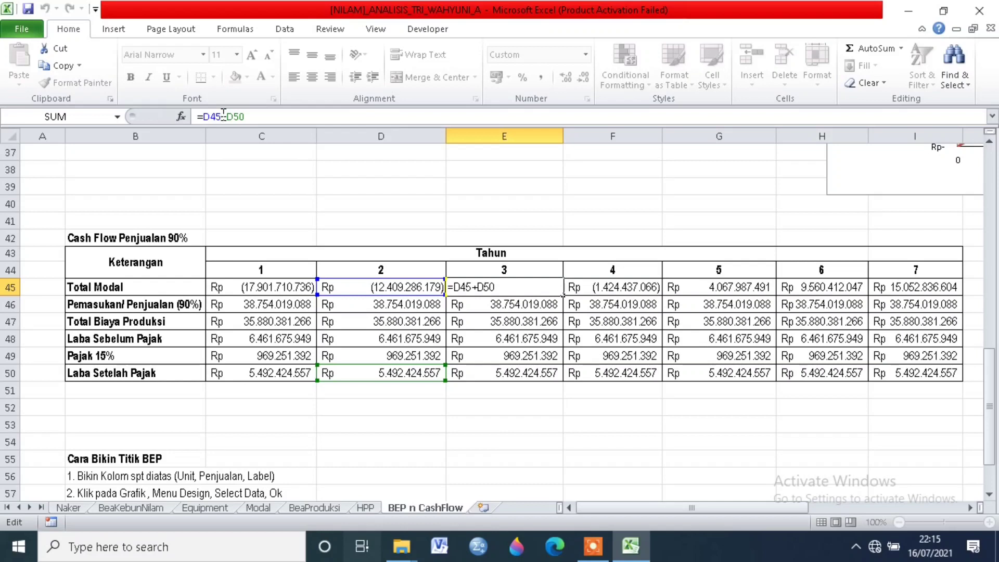
key(Return)
click(519, 286)
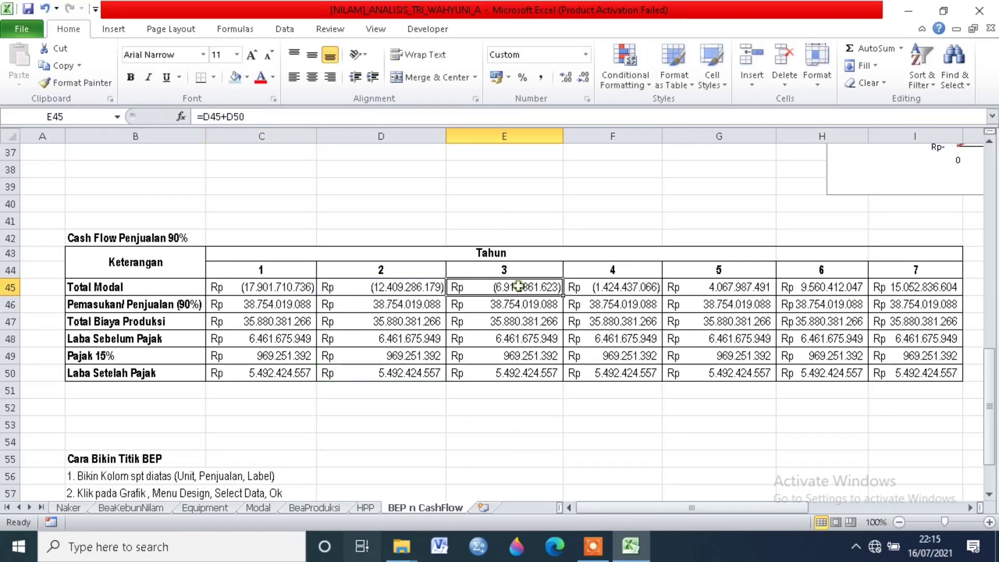
click(577, 291)
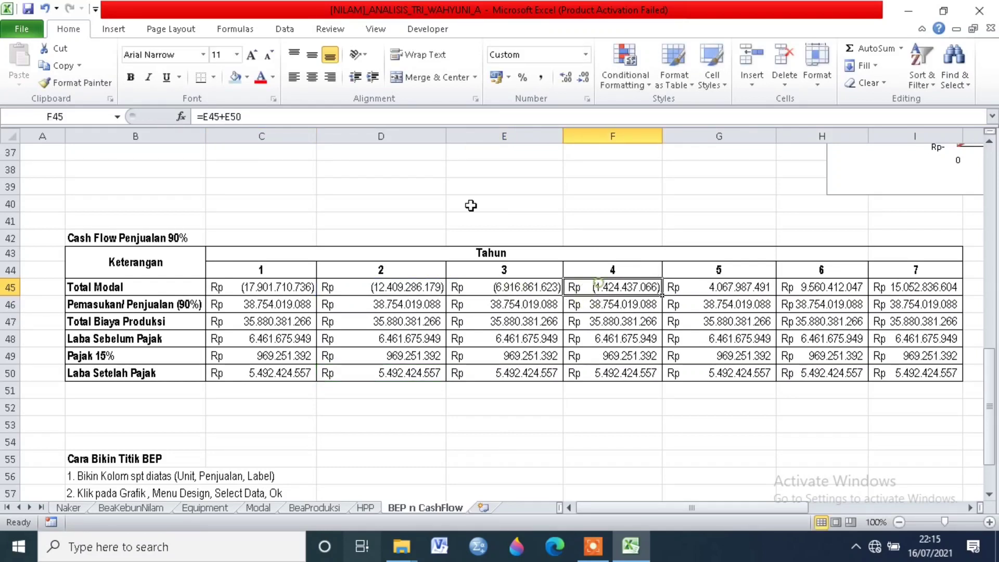
click(221, 116)
key(Return)
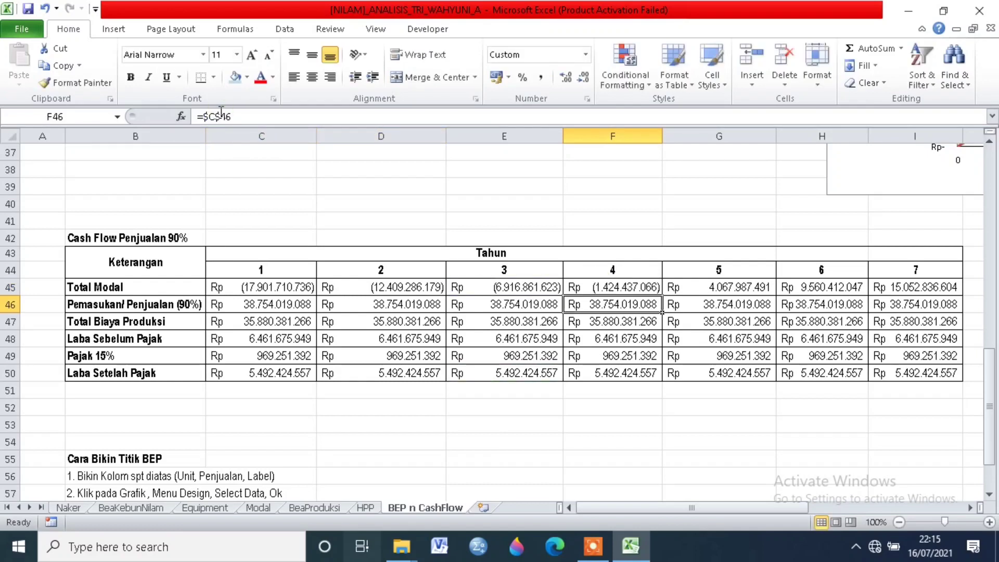
click(714, 290)
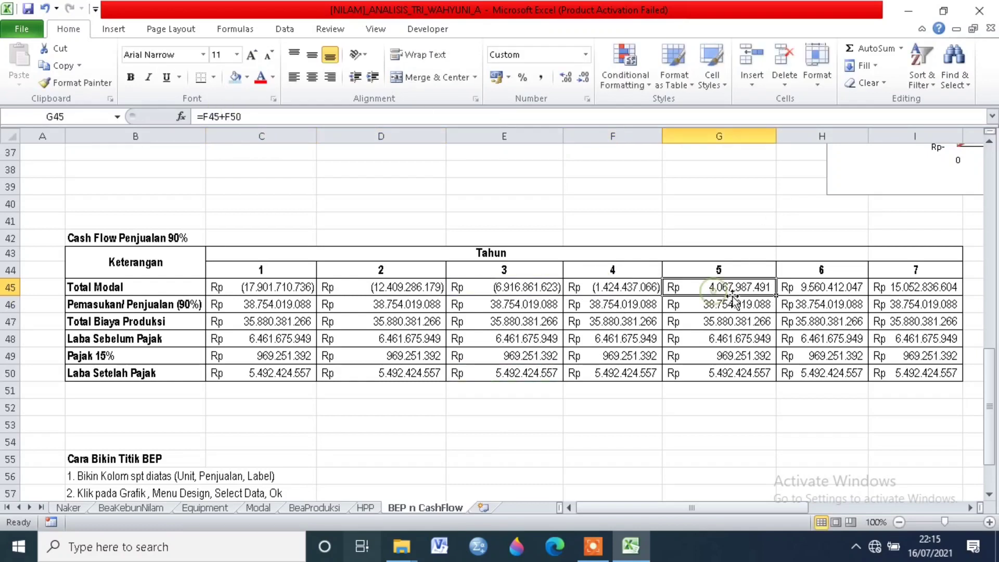
click(230, 117)
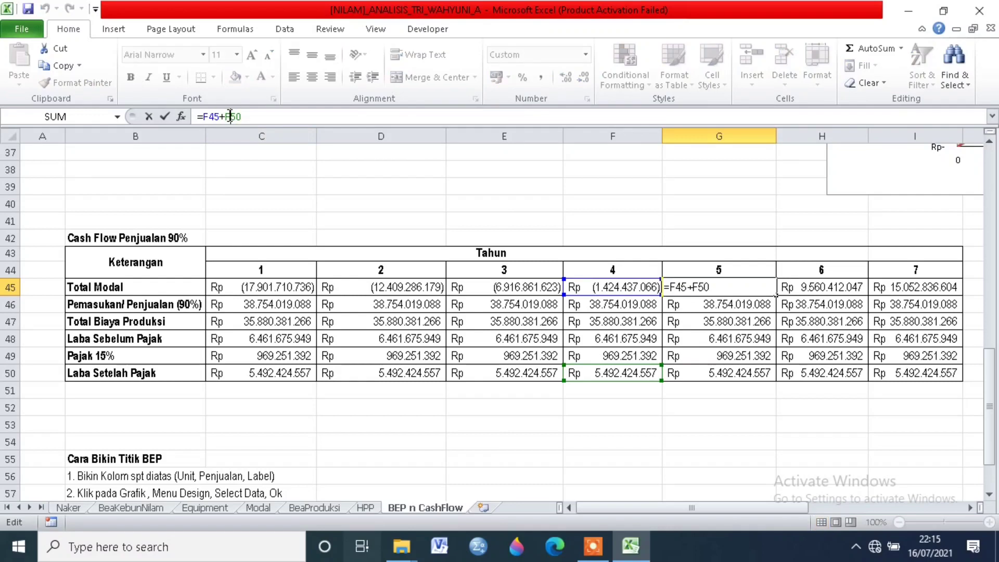
key(Return)
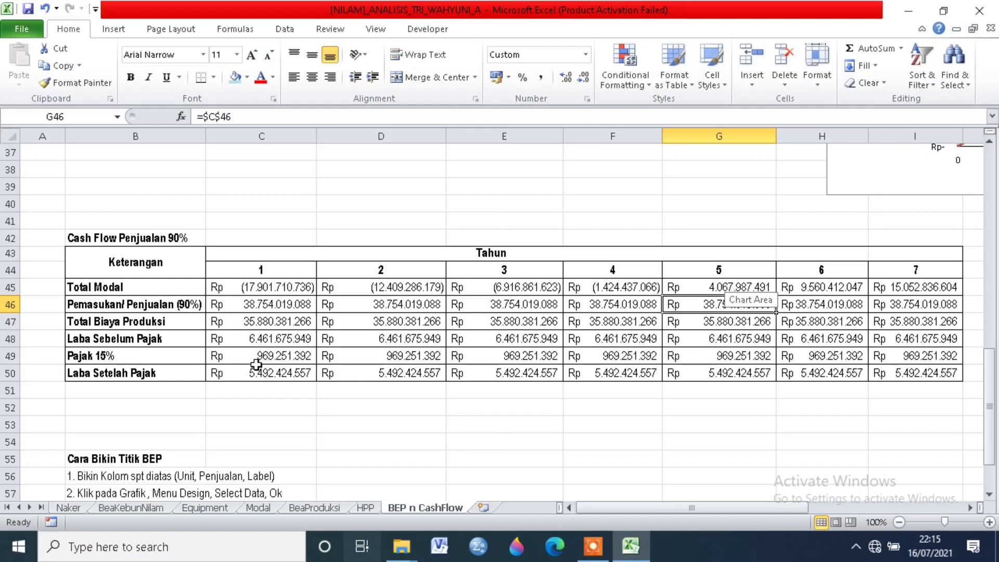
Step: Compare the year 1 formulas in C50 up to C47 with the year 2 formulas in D50 and D47
click(230, 371)
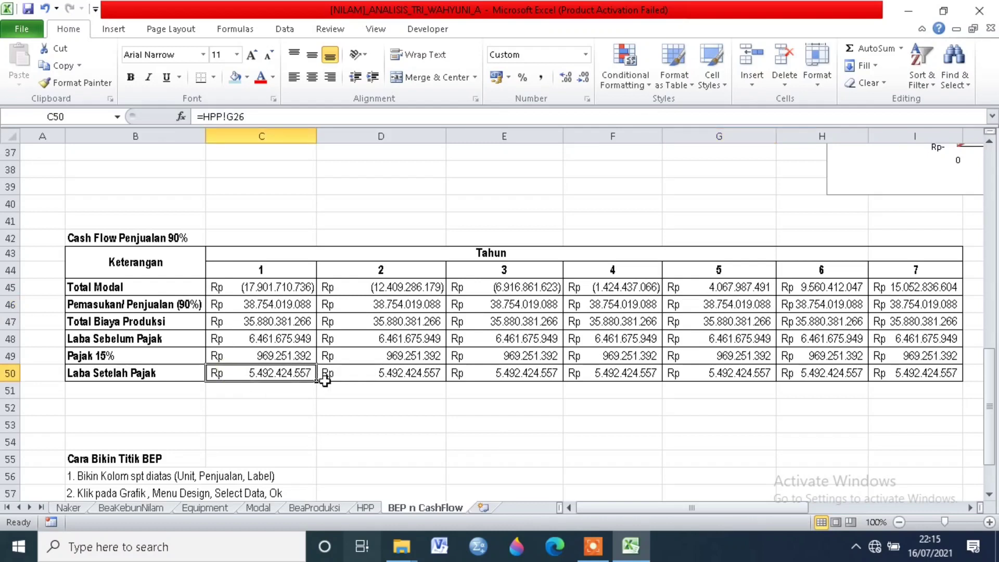
click(225, 357)
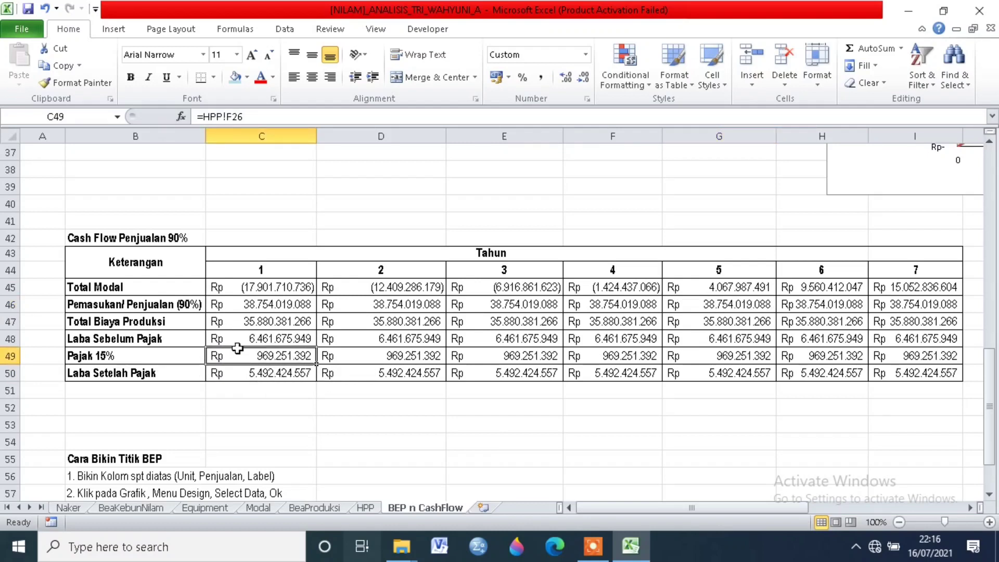
click(243, 339)
click(250, 321)
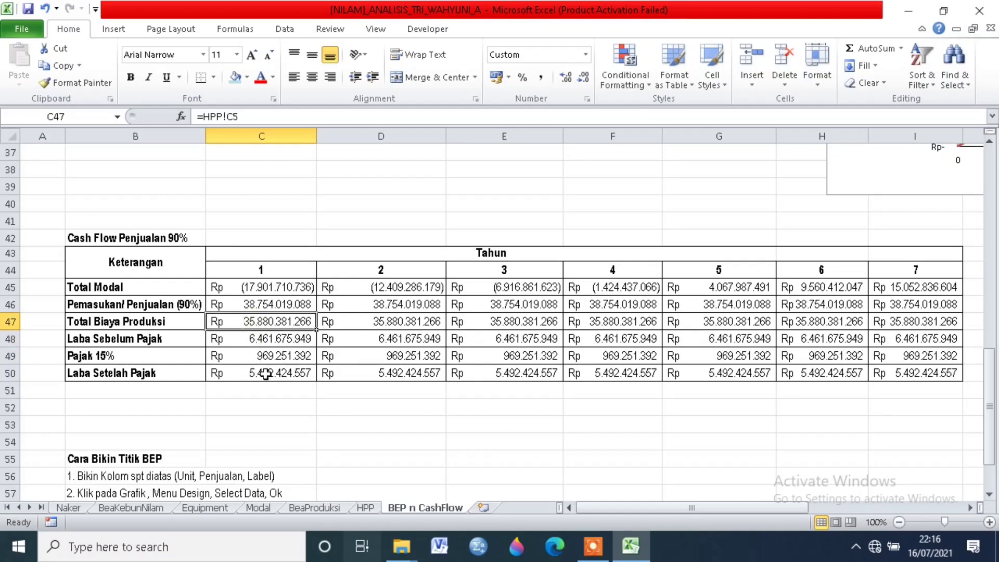
click(375, 373)
click(411, 323)
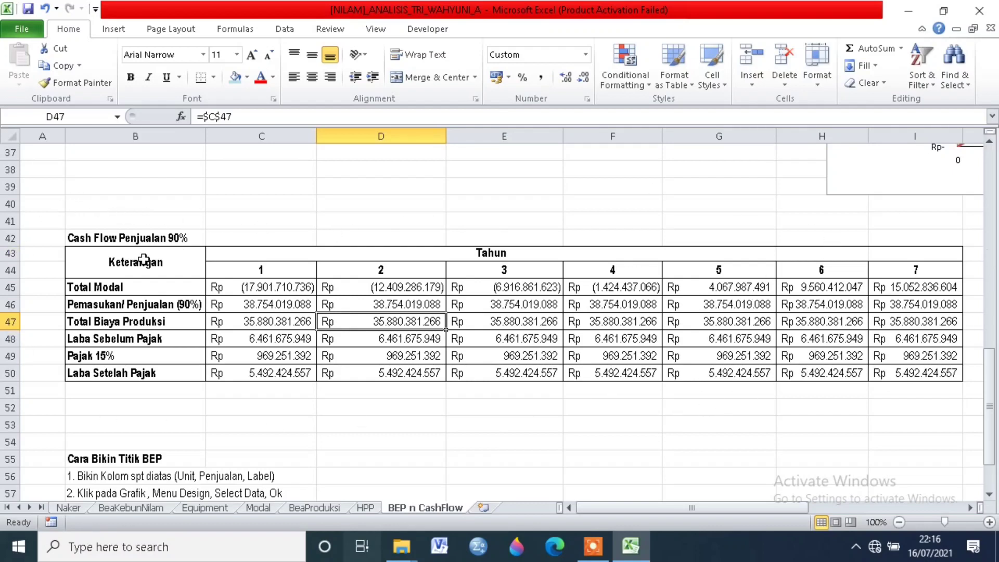
click(594, 546)
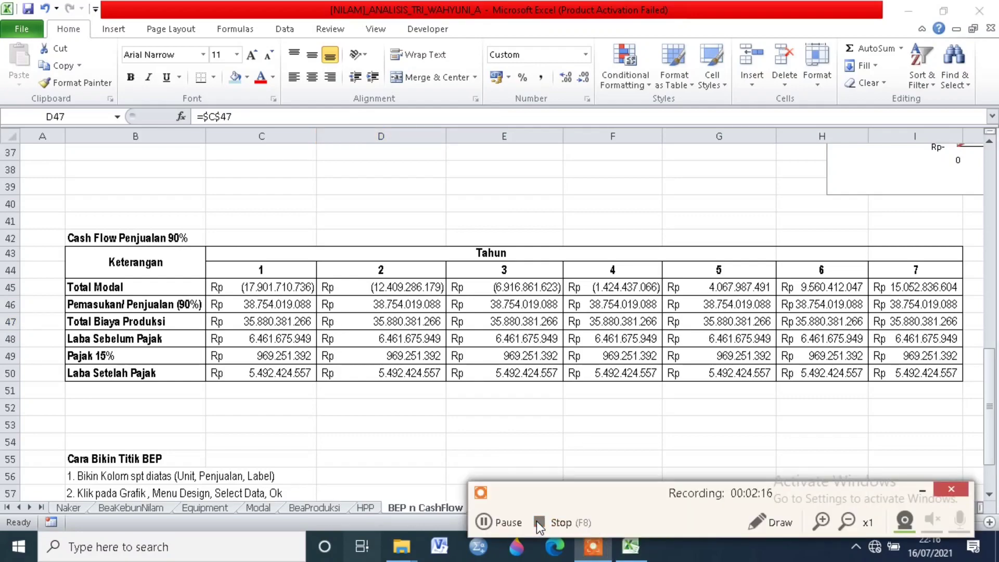
click(538, 522)
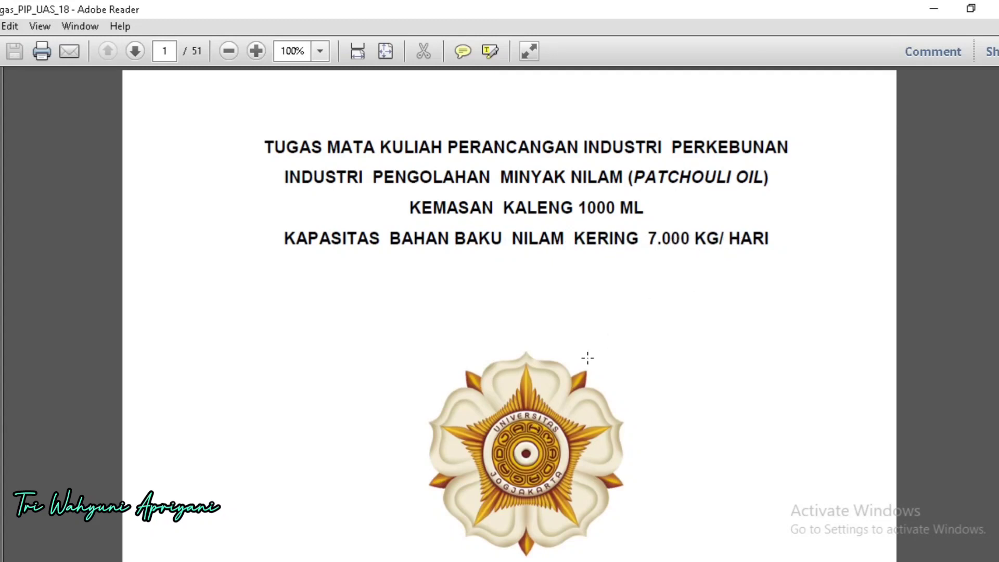
Step: In Adobe Reader, look through the patchouli oil industry report from its cover page to the Latar Belakang section
scroll(592, 370, down, 1)
scroll(592, 370, down, 1)
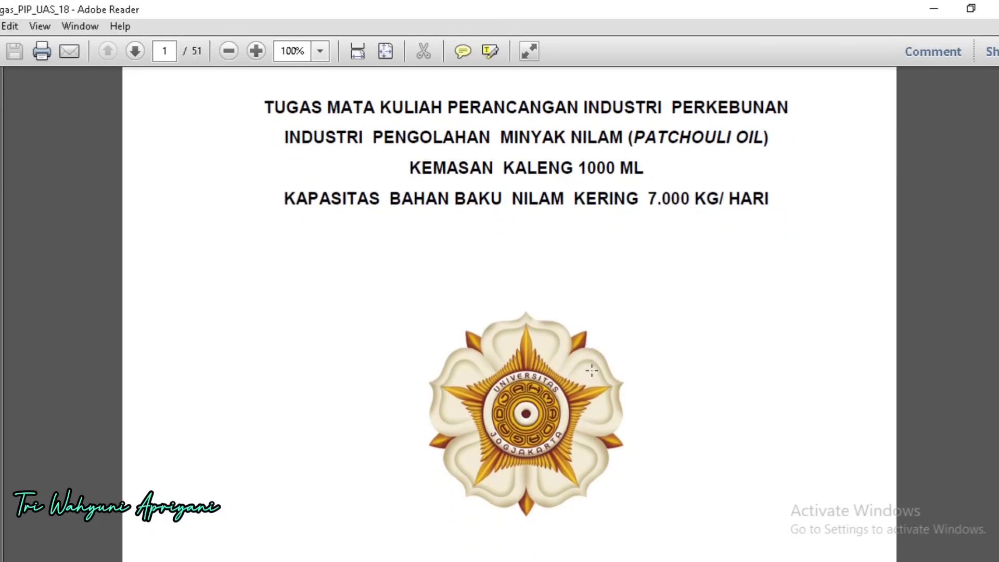
scroll(592, 370, down, 6)
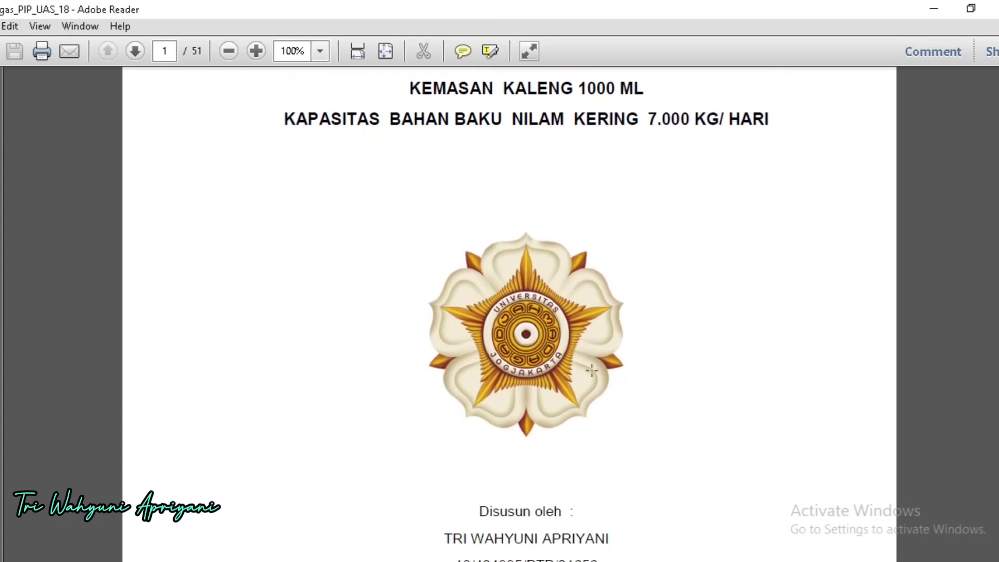
scroll(591, 371, down, 12)
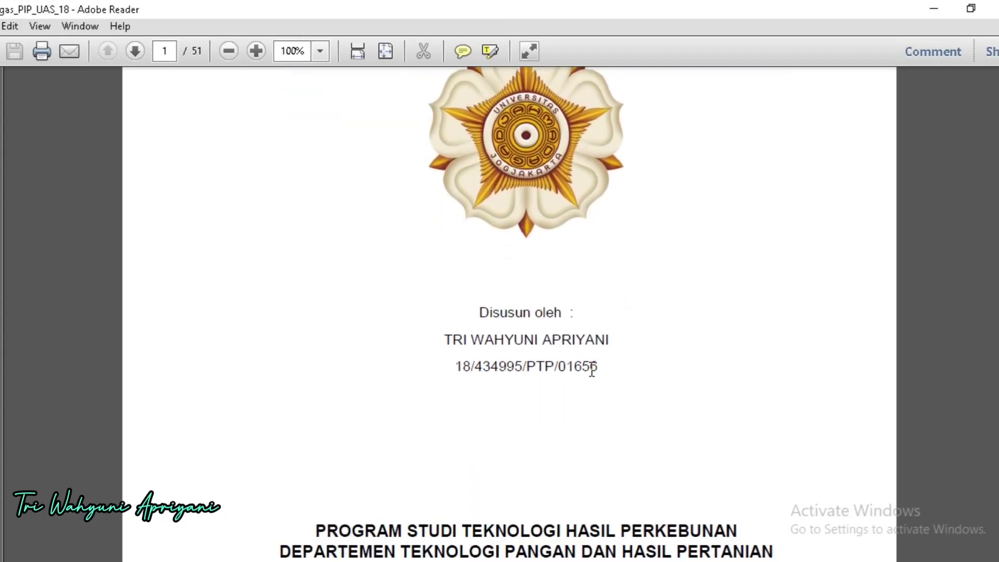
scroll(592, 370, down, 6)
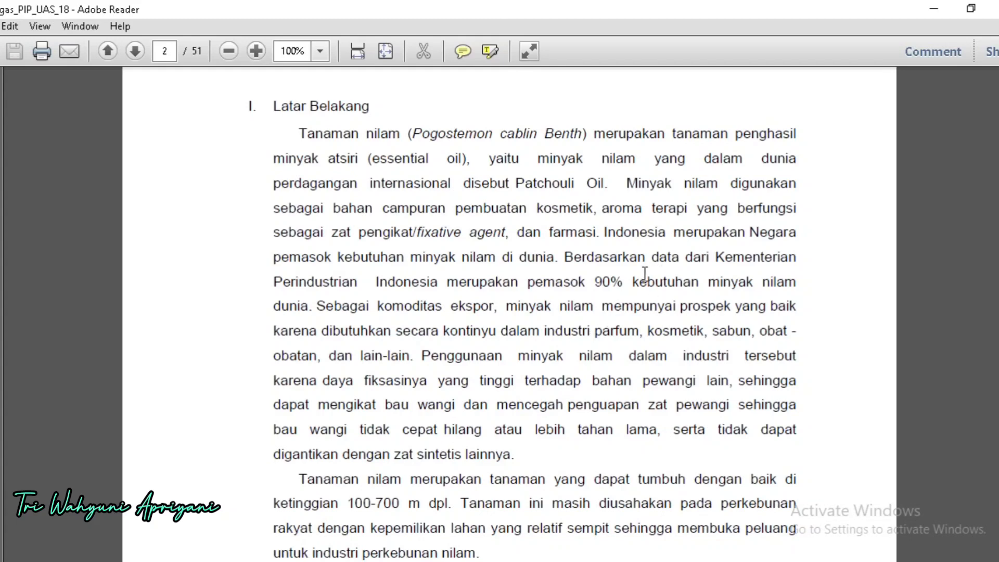
Step: Read the Latar Belakang section, from the uses of patchouli oil down to the closing paragraph on Jawa Tengah
scroll(534, 385, down, 1)
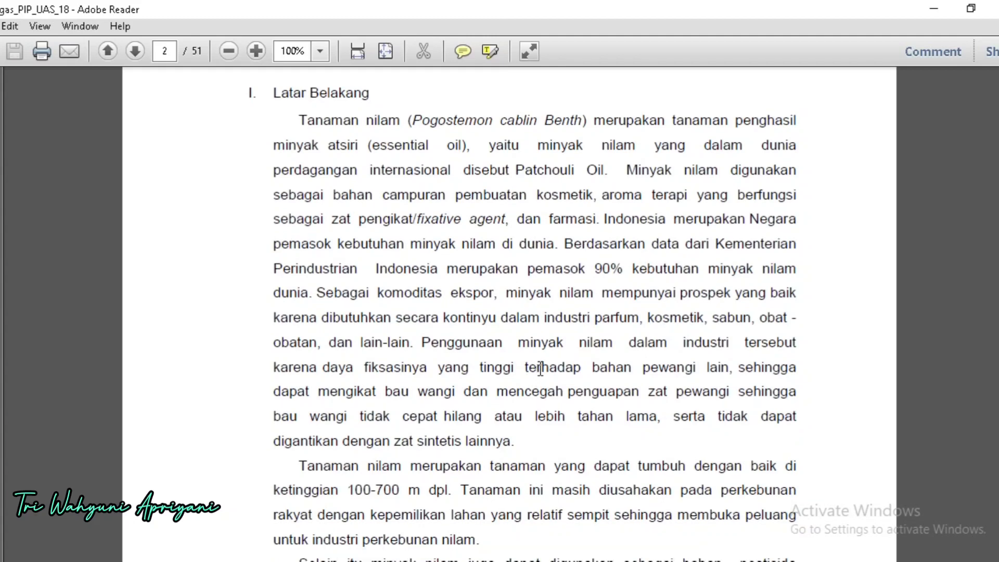
scroll(541, 366, down, 1)
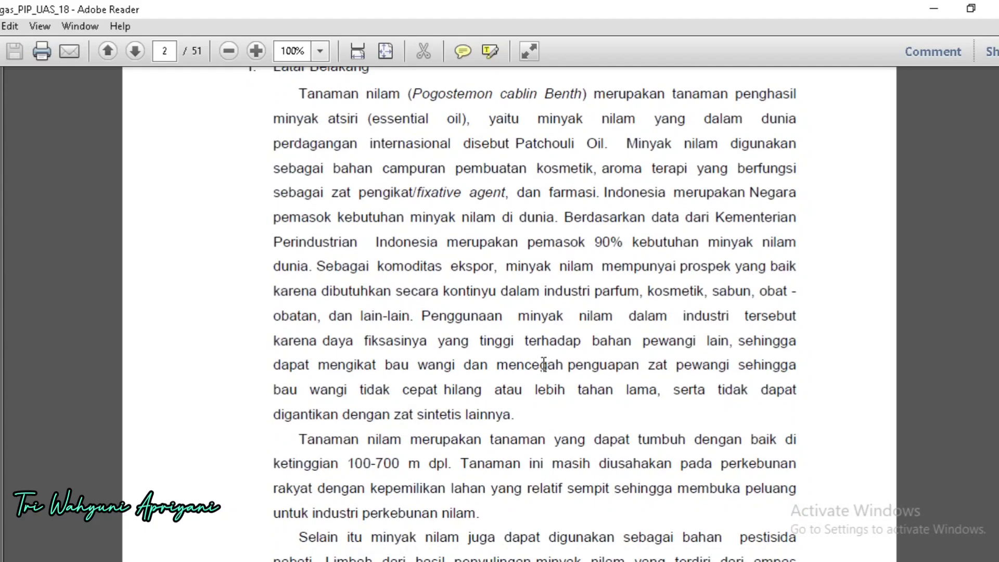
scroll(549, 361, down, 4)
scroll(553, 358, down, 2)
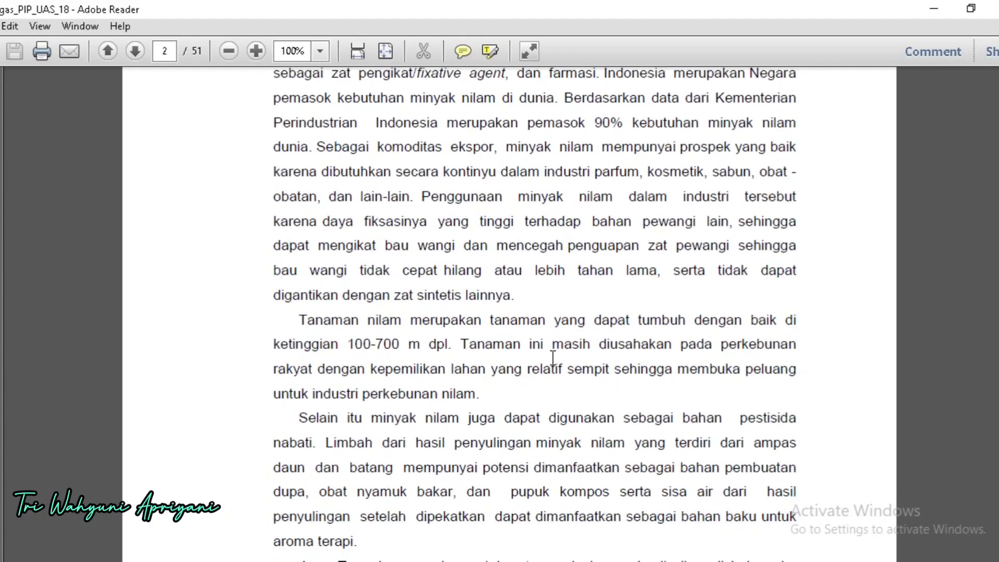
scroll(557, 351, down, 1)
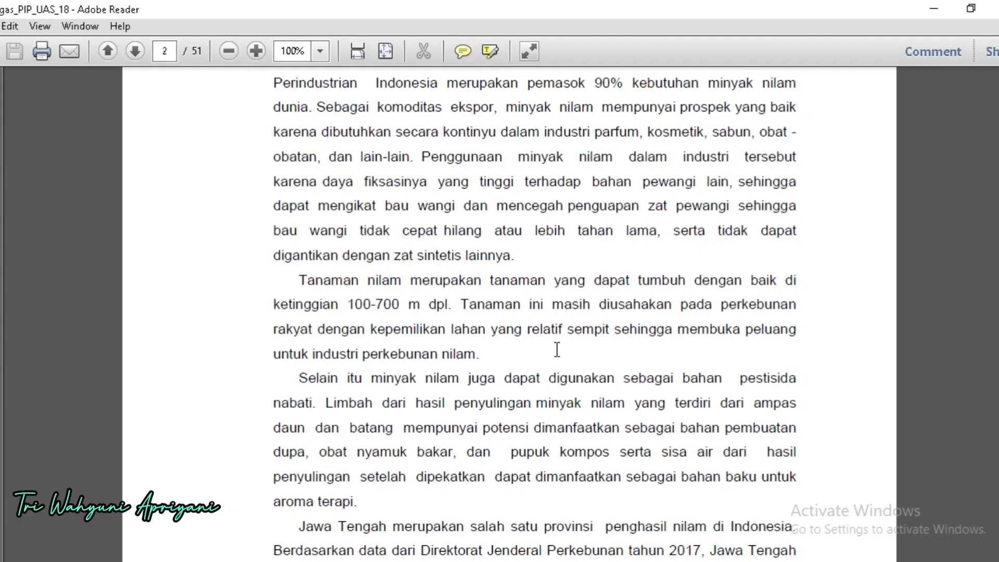
scroll(557, 350, down, 3)
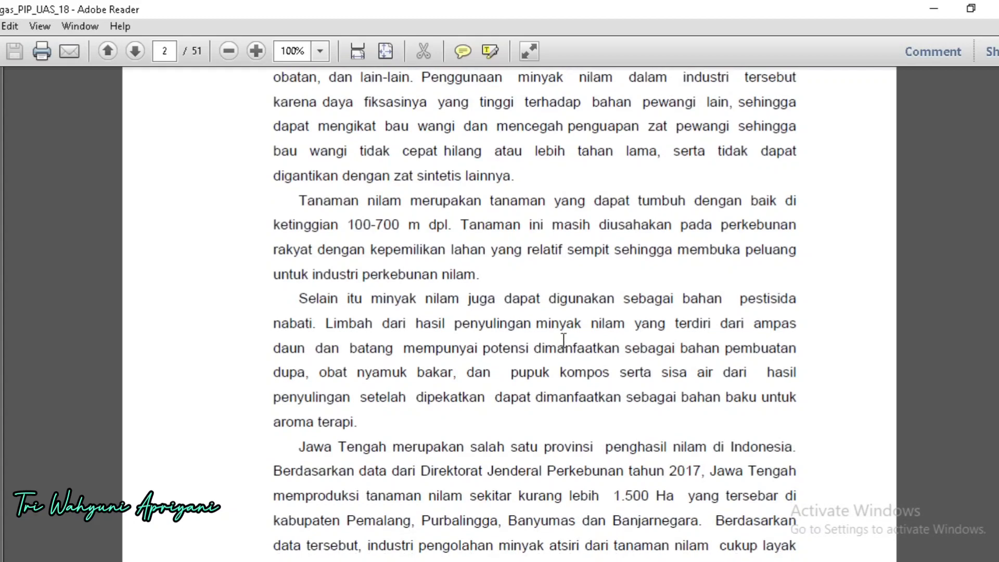
scroll(564, 340, down, 2)
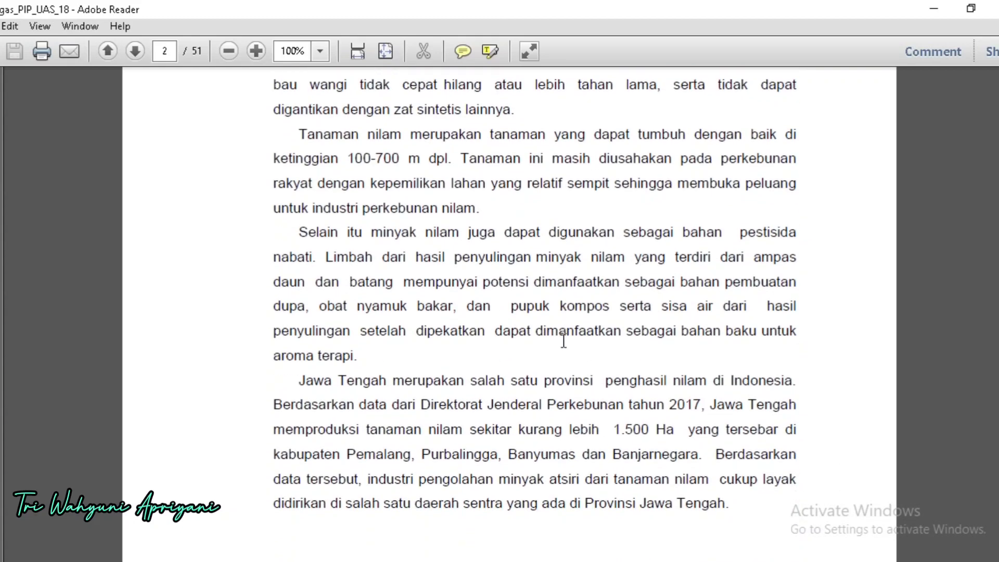
scroll(564, 341, down, 3)
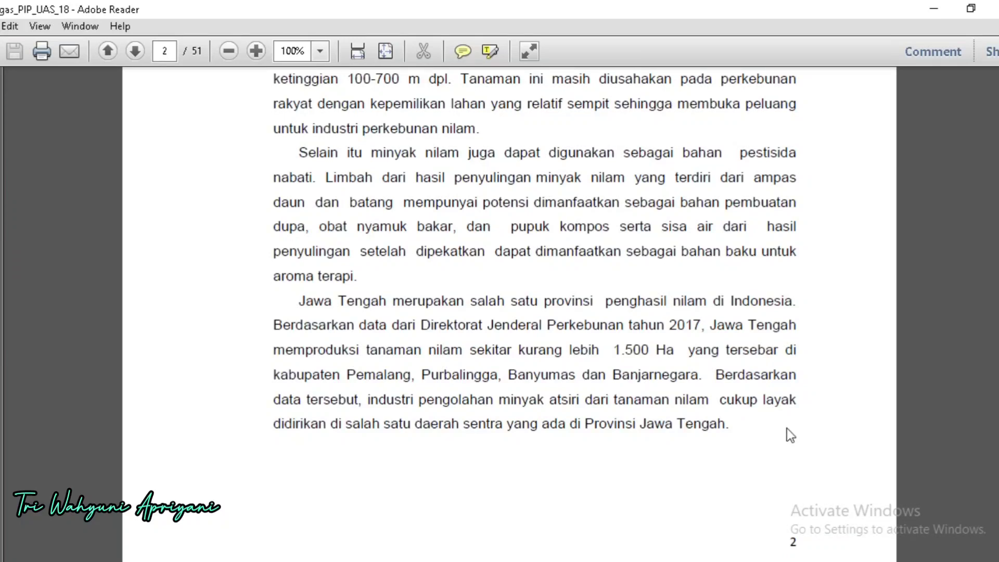
scroll(790, 436, down, 1)
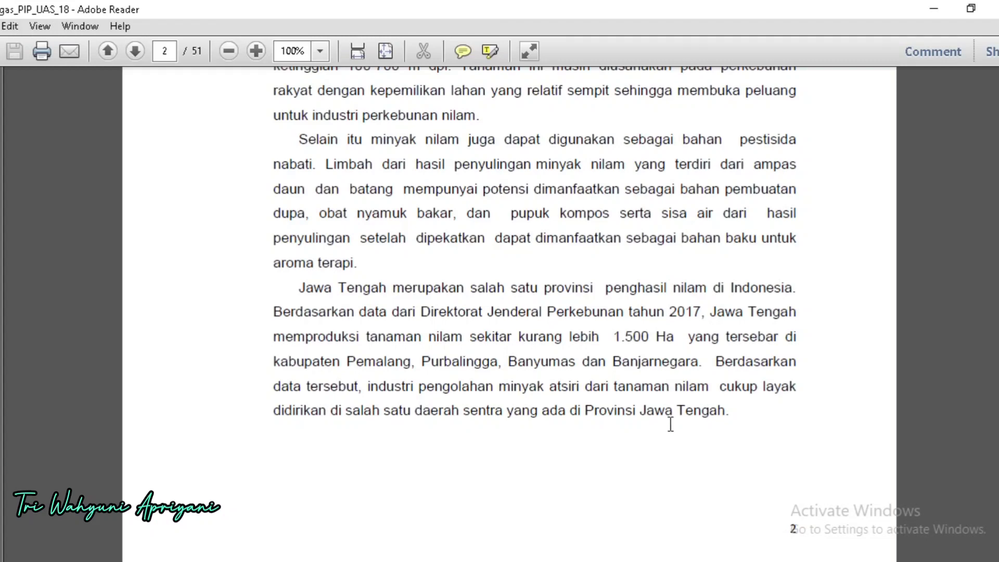
Step: Read Sifat Bahan Baku under Spesifikasi Bahan Baku, covering the harvesting and drying of the patchouli leaves
scroll(671, 424, down, 5)
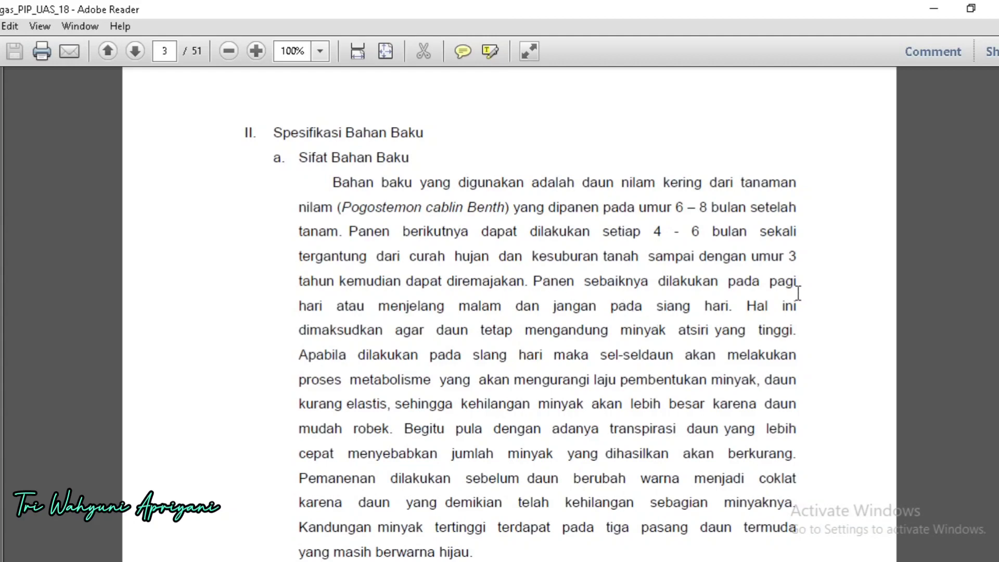
scroll(798, 293, down, 1)
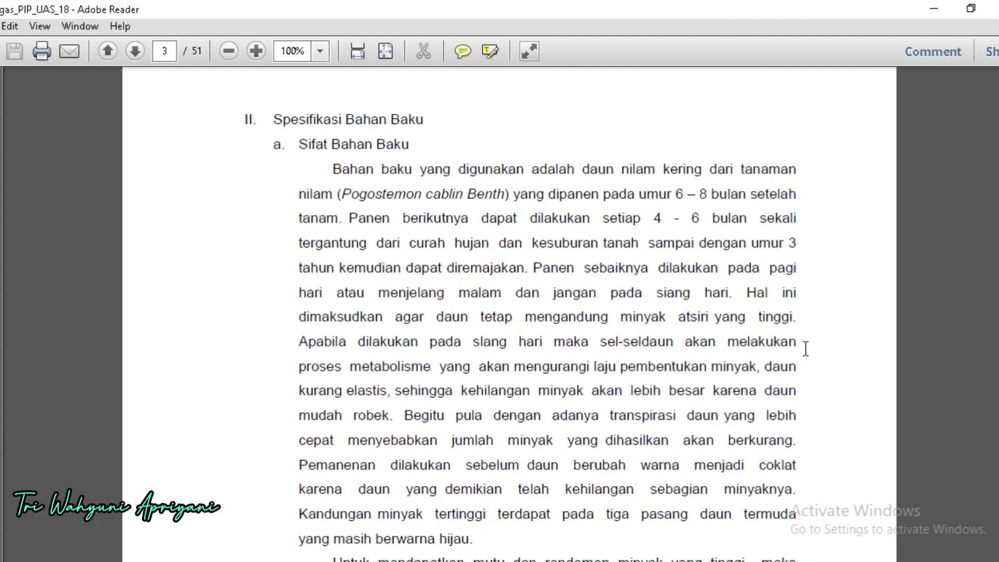
scroll(805, 348, down, 1)
scroll(805, 349, down, 10)
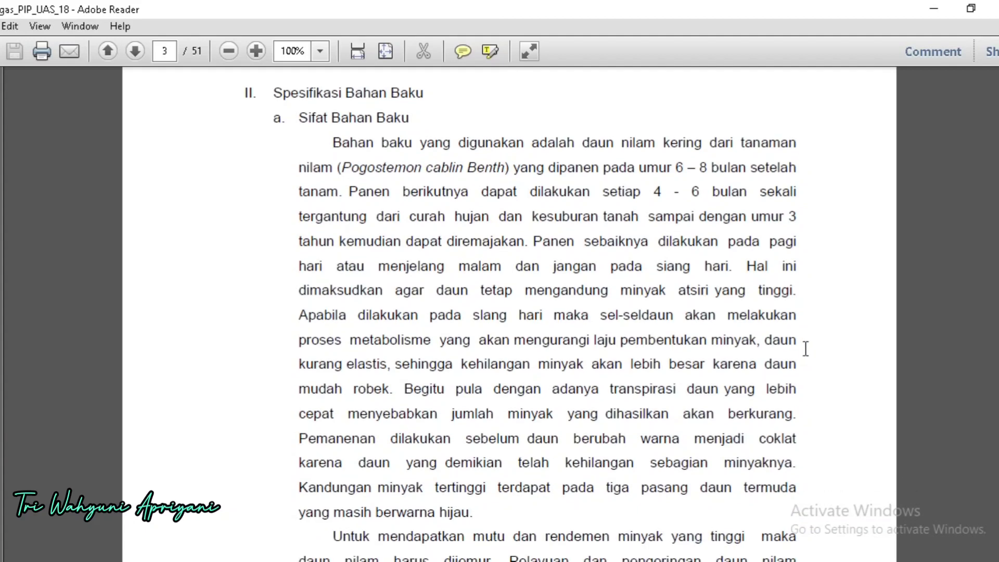
scroll(806, 342, down, 12)
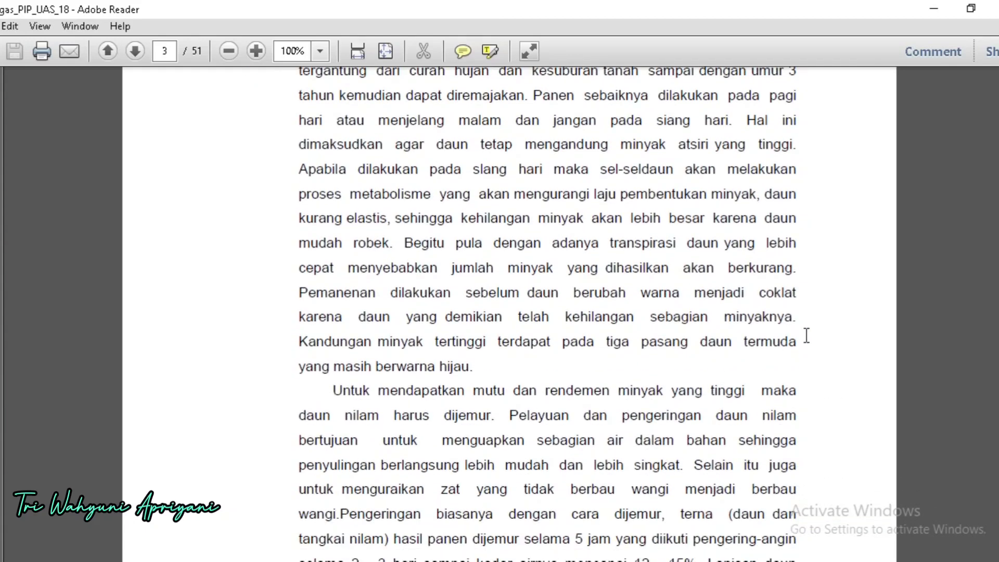
scroll(804, 308, down, 2)
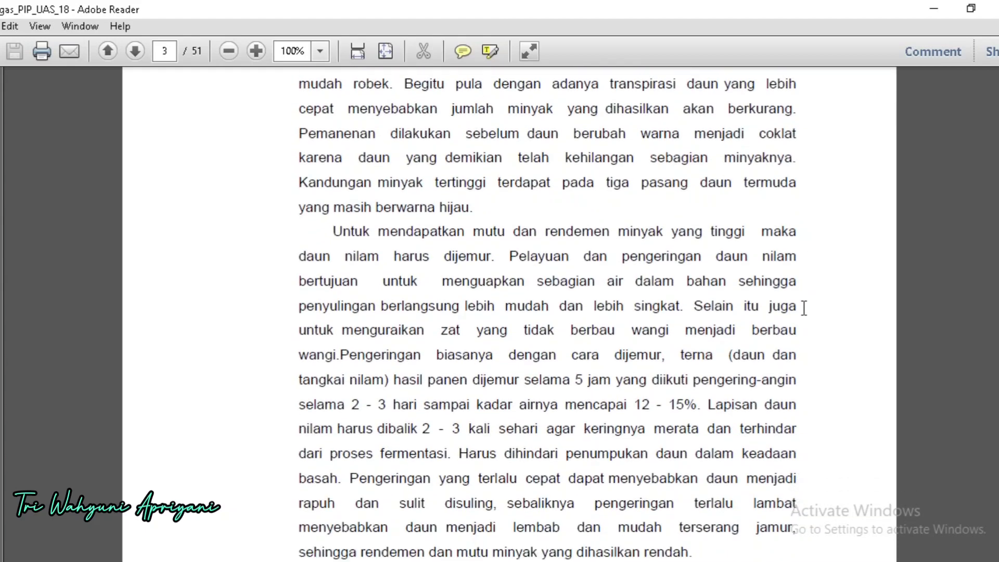
scroll(771, 333, down, 3)
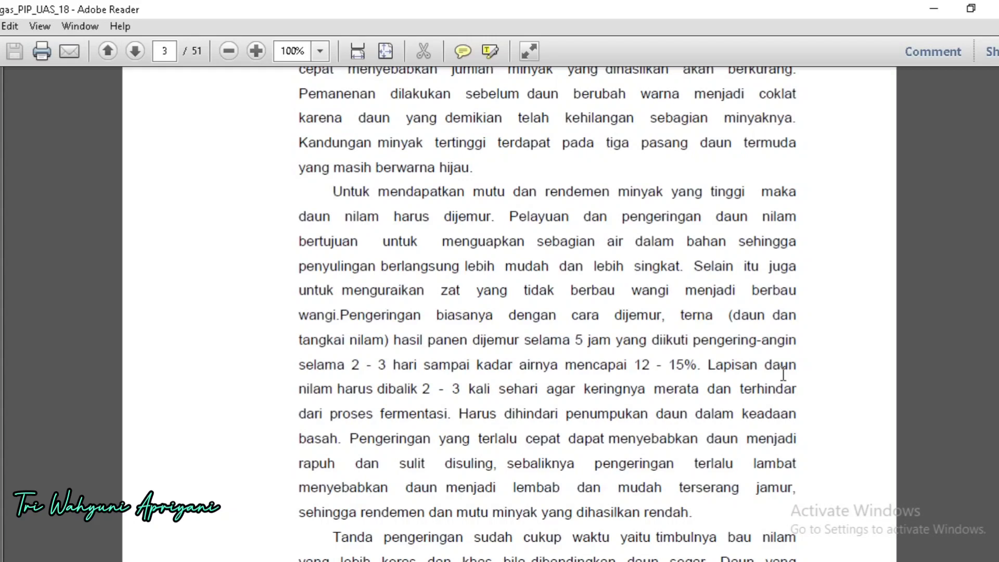
scroll(778, 380, down, 1)
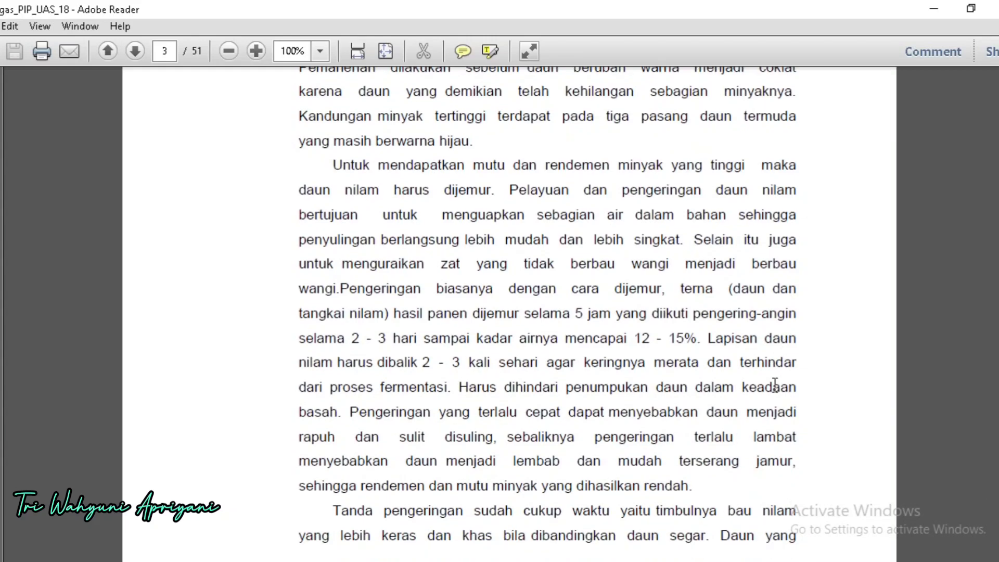
scroll(775, 385, down, 1)
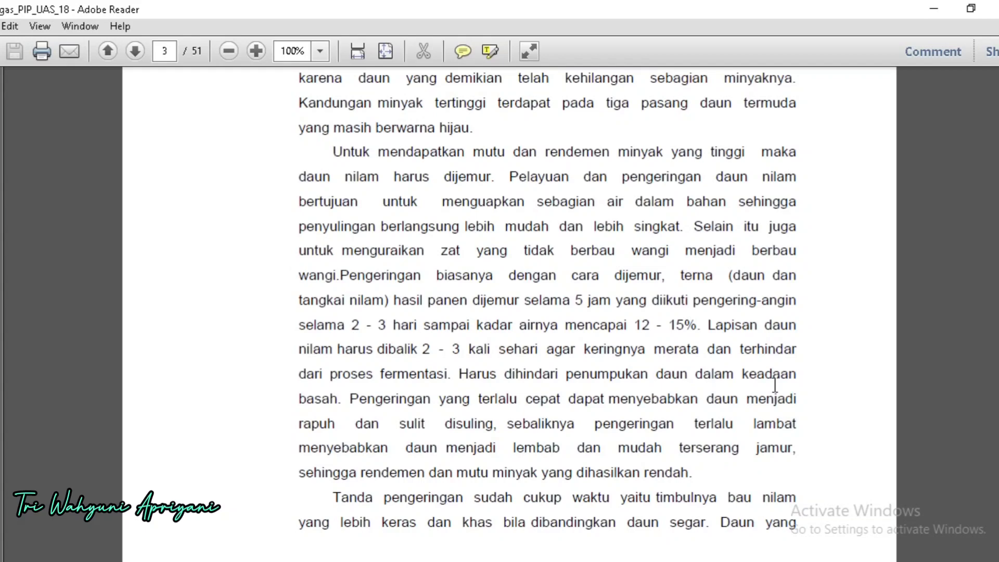
Step: Review the passage running from page 3 to page 4 on signs of sufficient drying, leaf storage and chopping
scroll(775, 385, down, 3)
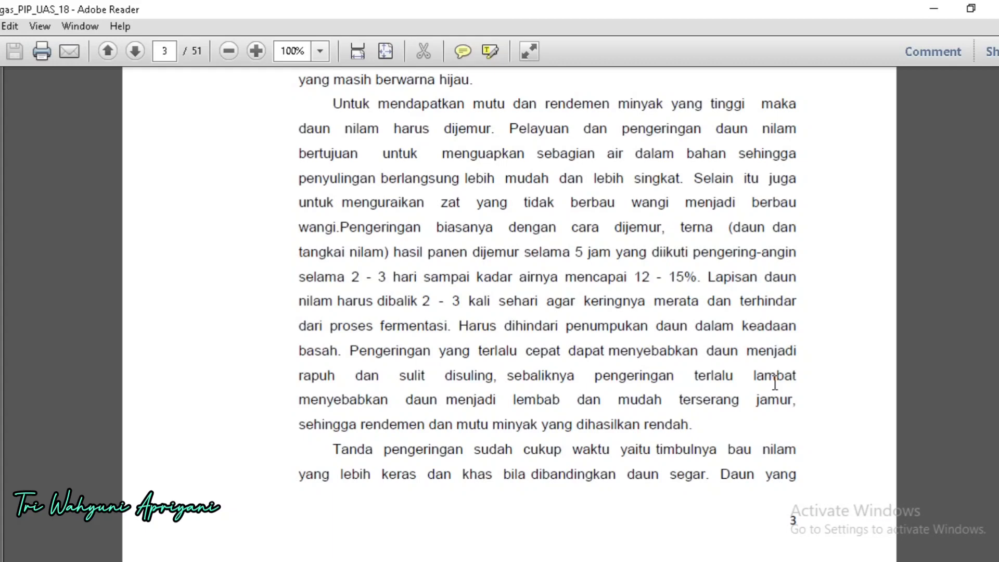
scroll(775, 384, down, 1)
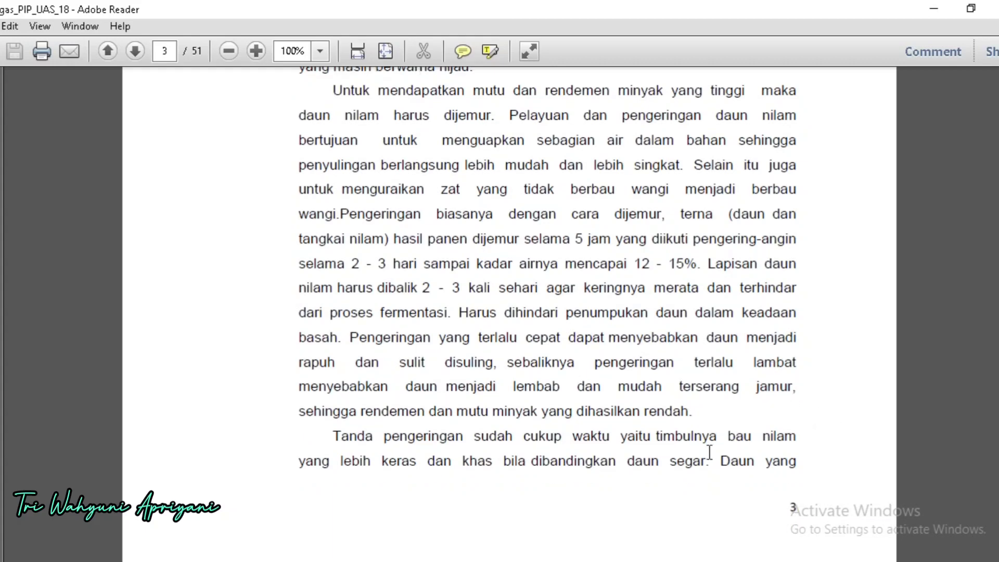
scroll(700, 468, down, 1)
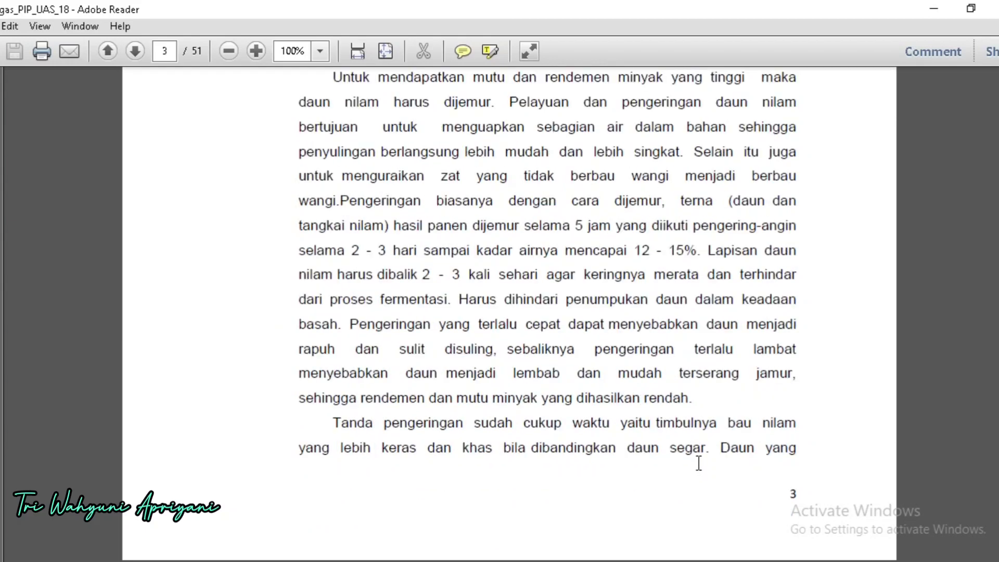
scroll(699, 463, up, 1)
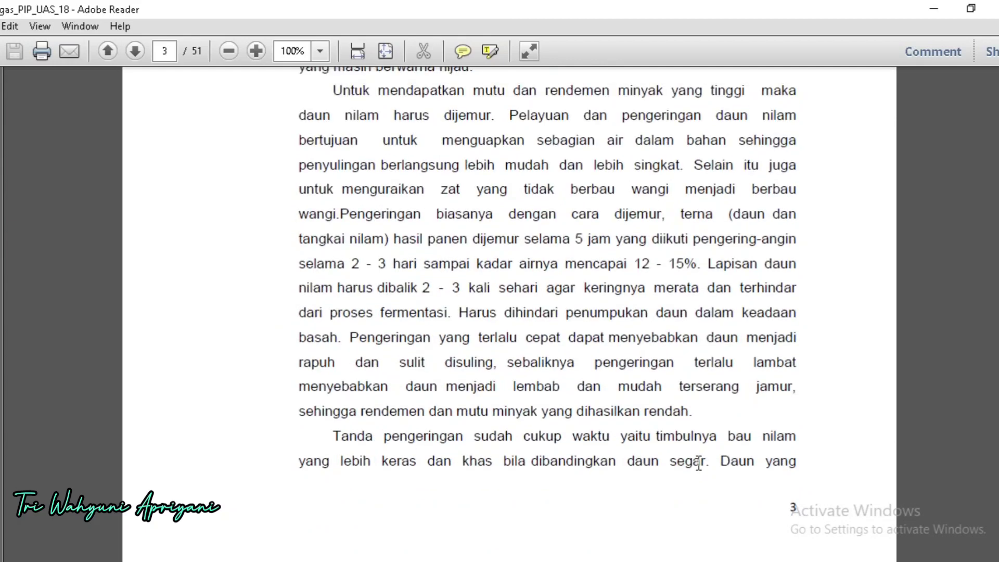
scroll(699, 463, down, 2)
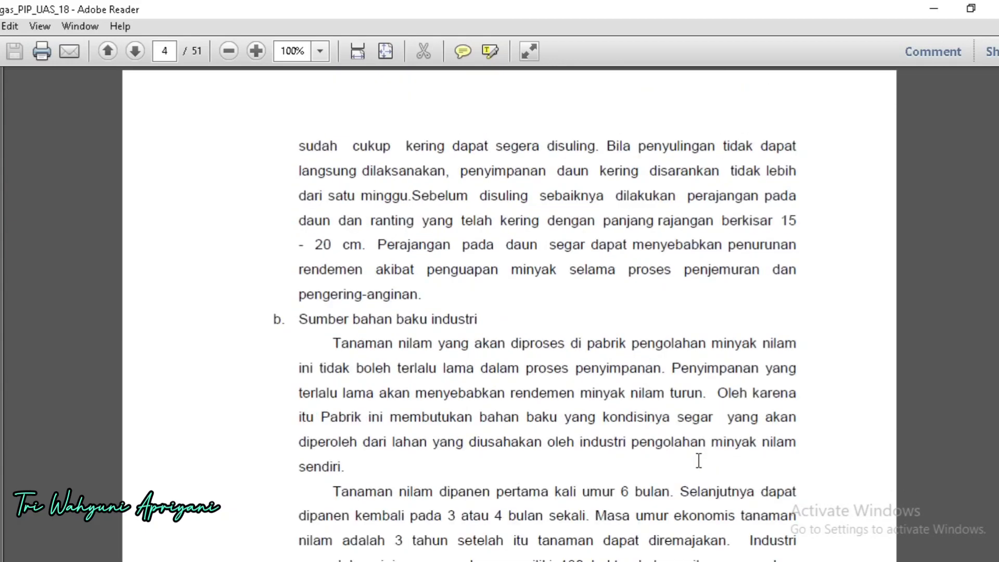
scroll(699, 463, up, 2)
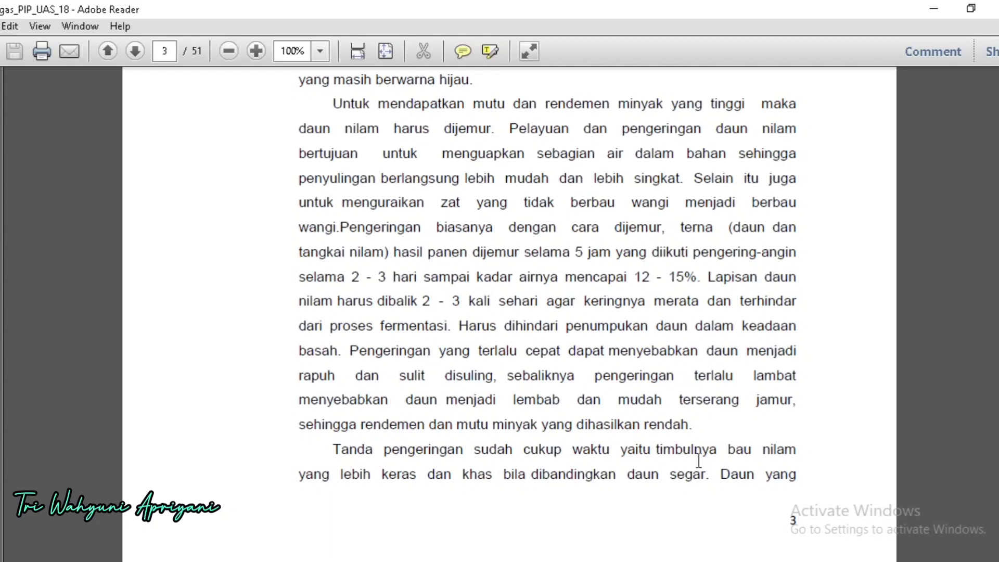
scroll(703, 487, down, 2)
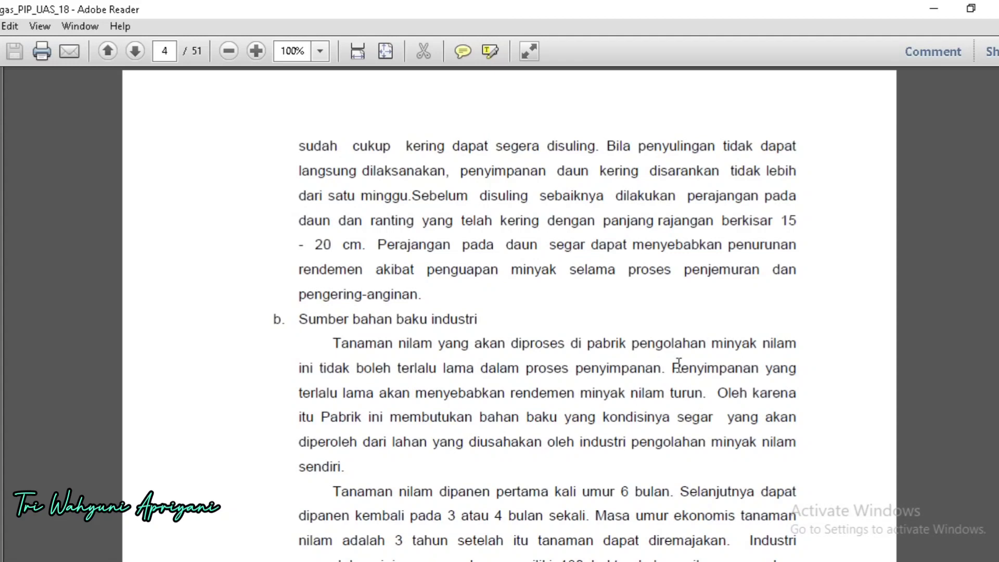
Step: Read Sumber bahan baku industri on page 4, covering raw material freshness, plantation blocks and the planting and harvest schedule
scroll(542, 285, down, 1)
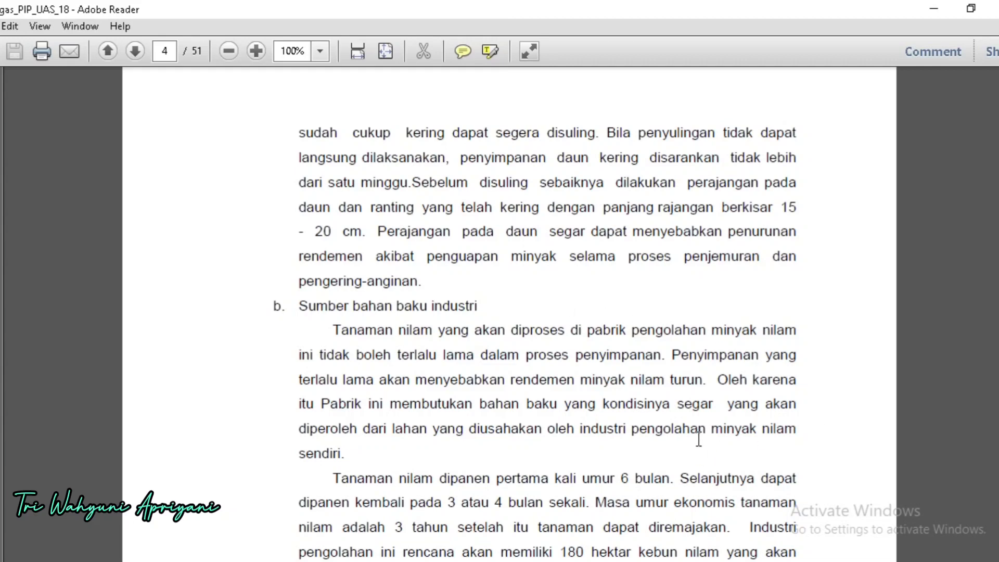
scroll(743, 468, down, 1)
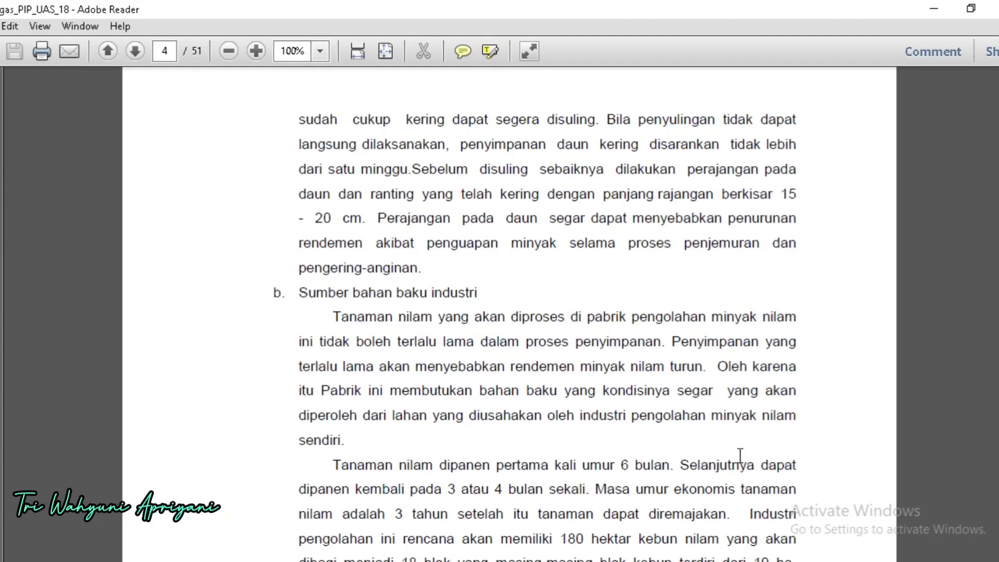
scroll(740, 456, down, 1)
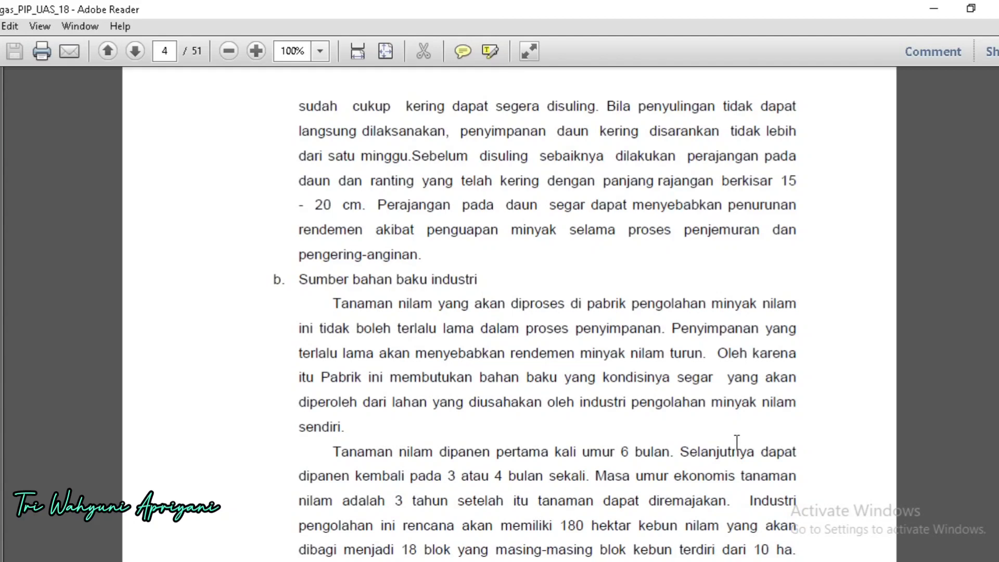
scroll(736, 442, down, 2)
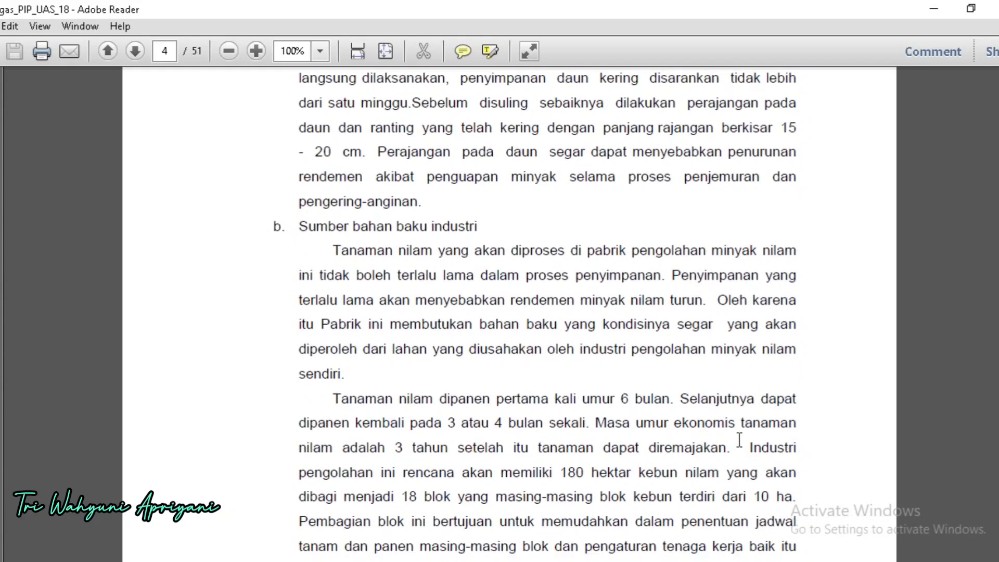
scroll(739, 439, down, 6)
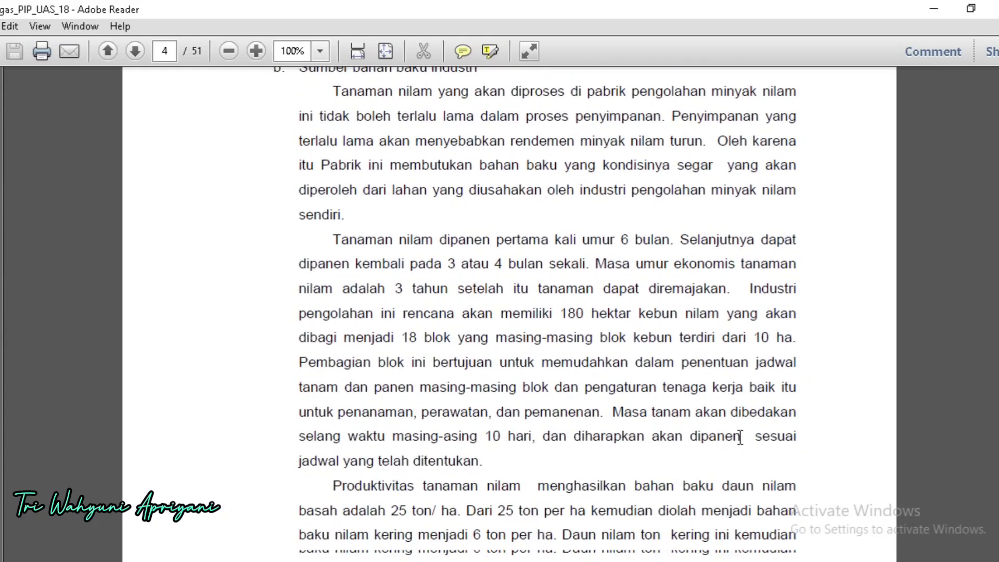
scroll(740, 437, down, 1)
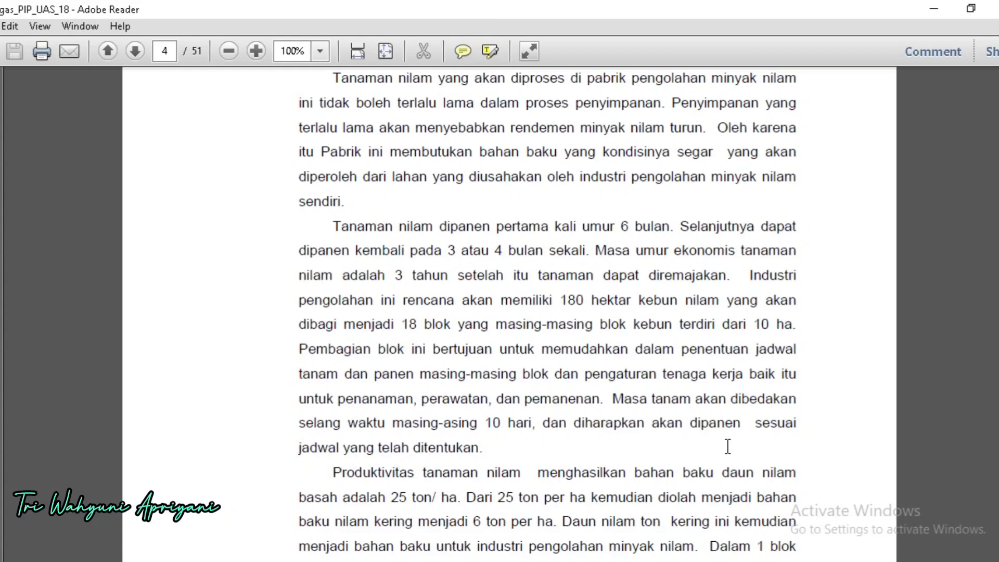
Step: Examine the patchouli productivity and stock calculation, continuing to Tabel 1 on managing raw material from the plantation
scroll(727, 448, down, 3)
scroll(730, 443, down, 1)
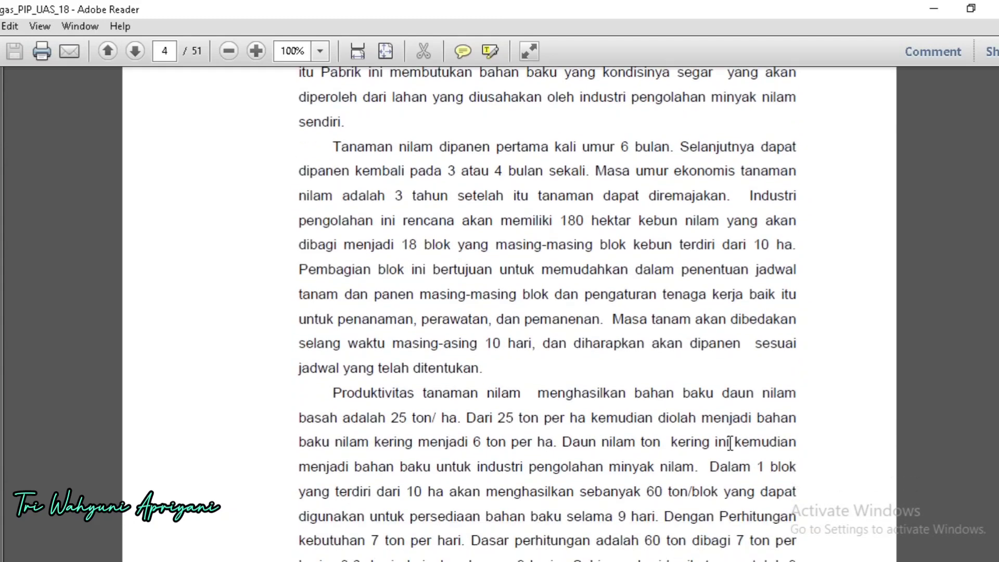
scroll(730, 443, down, 1)
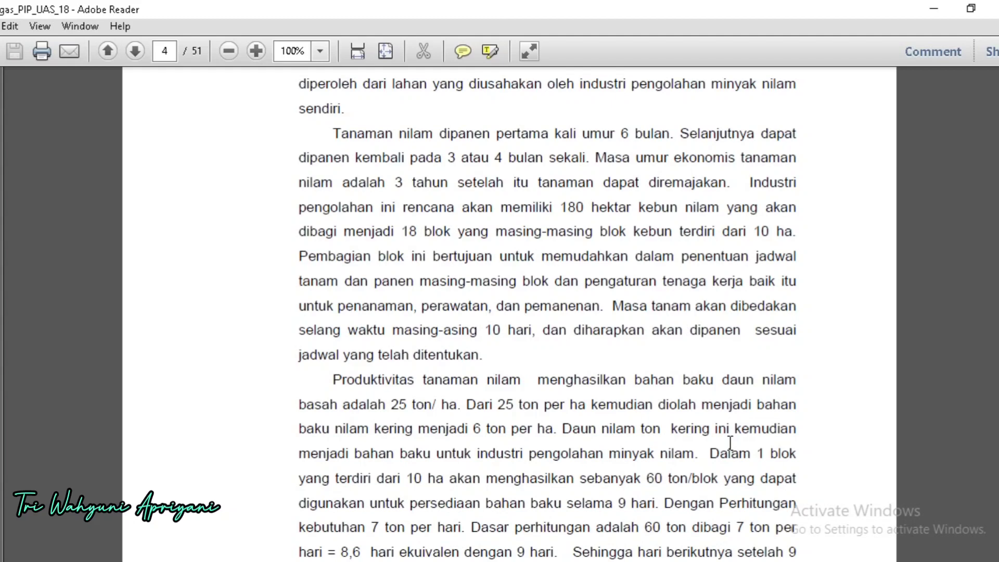
scroll(731, 442, down, 3)
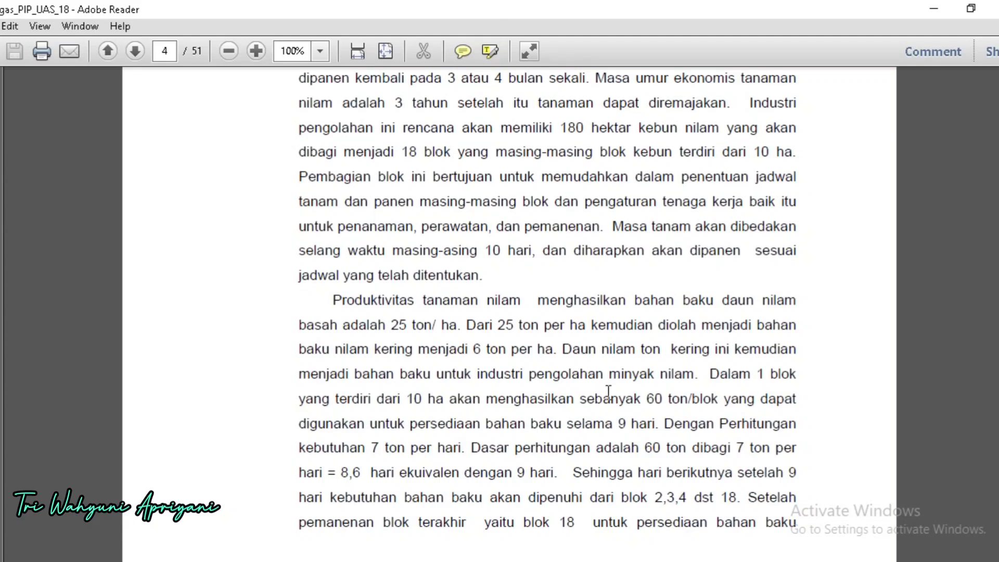
scroll(607, 392, down, 1)
scroll(617, 392, down, 3)
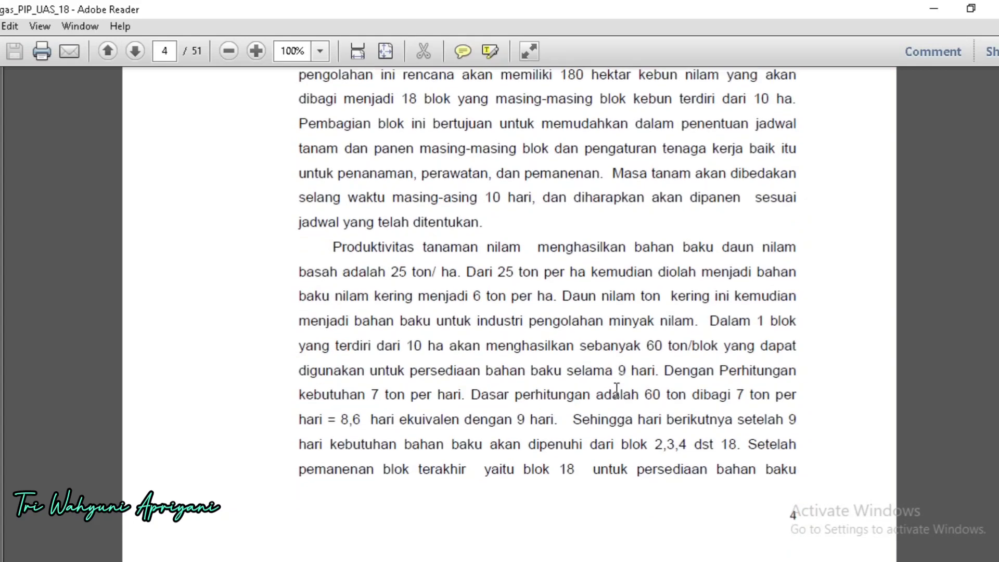
scroll(621, 384, down, 1)
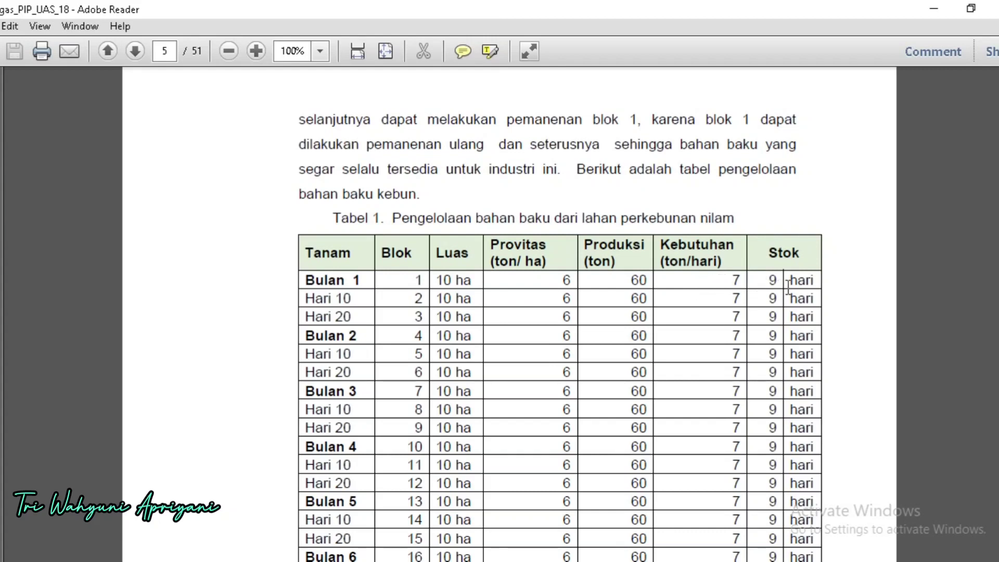
scroll(841, 312, down, 2)
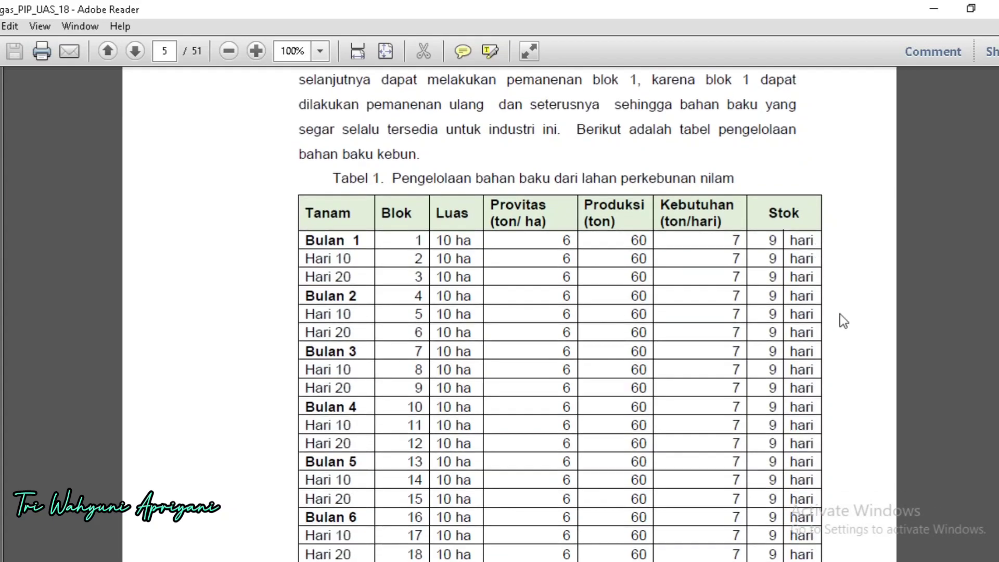
Step: Examine Tabel 1 on managing raw material from the patchouli plantation, from the Bulan 1 block down to the Total row
scroll(671, 385, down, 3)
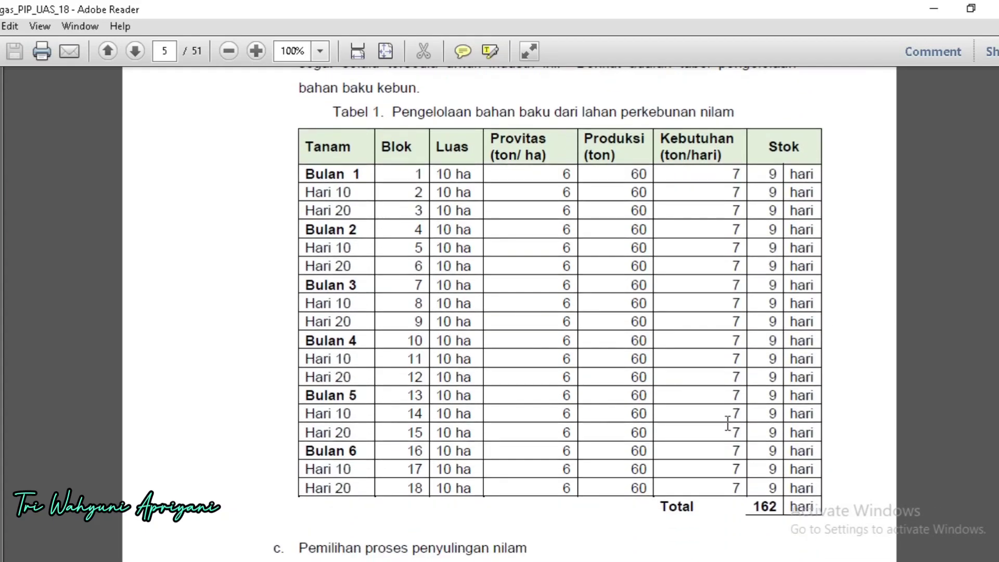
scroll(727, 425, down, 1)
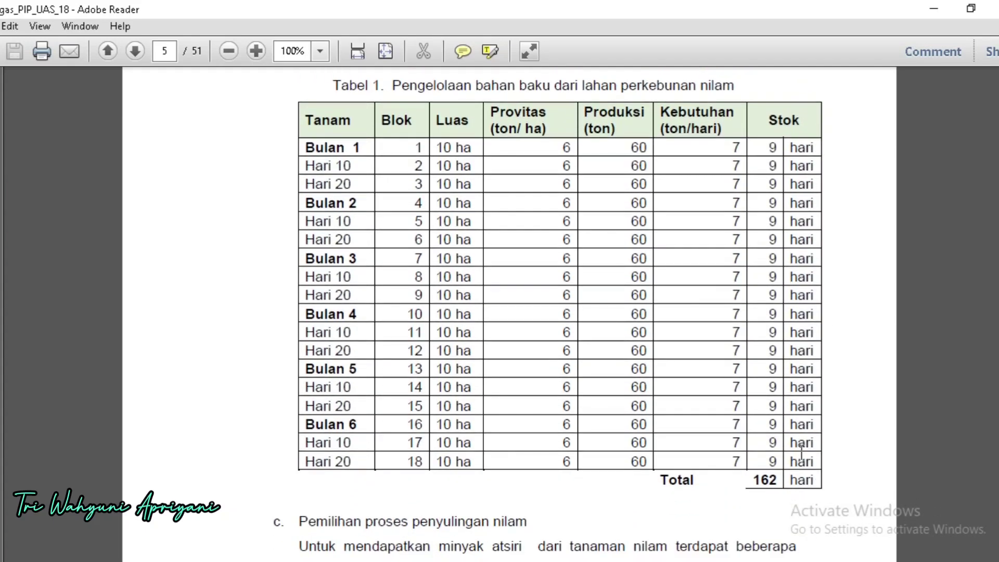
scroll(817, 500, down, 1)
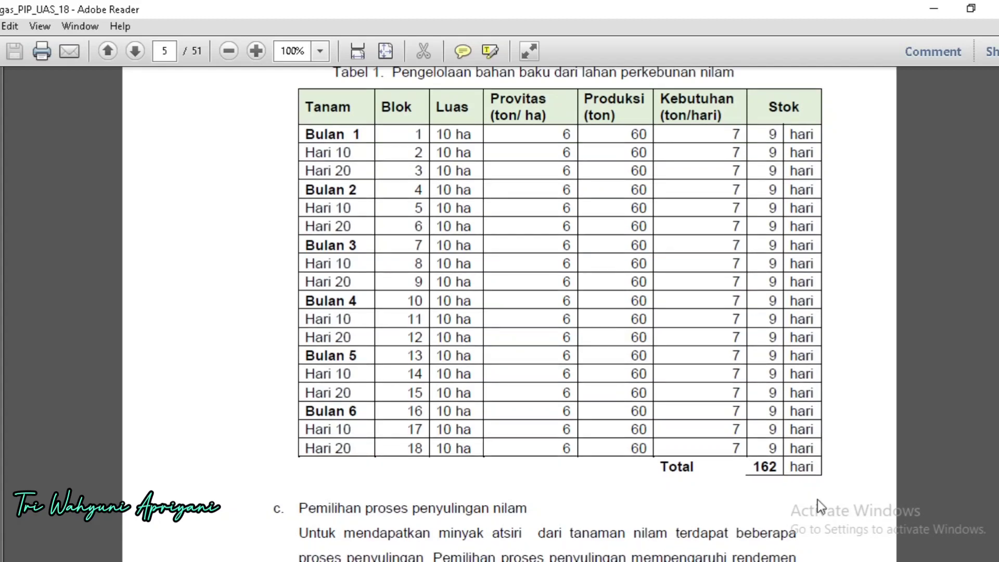
scroll(804, 489, down, 1)
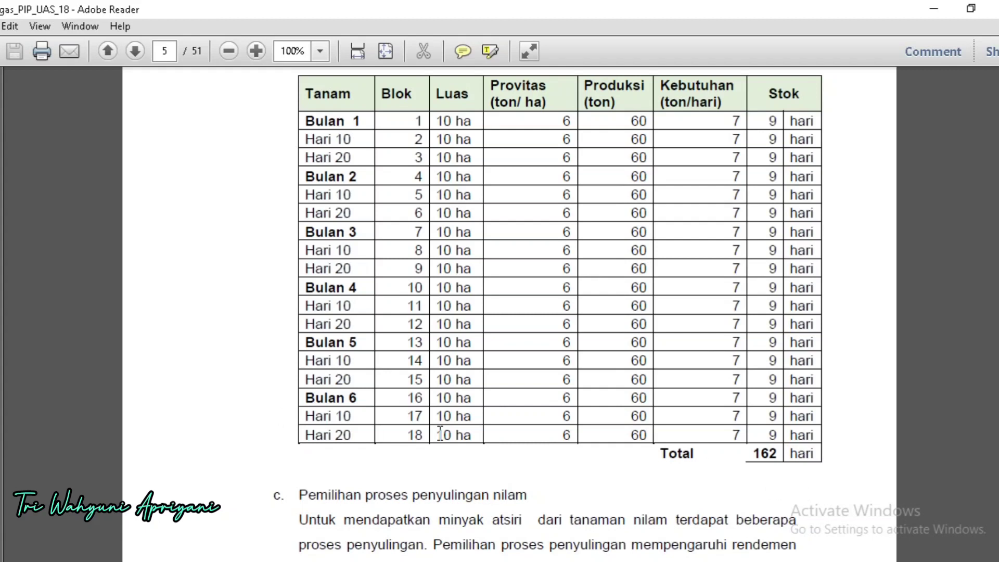
scroll(639, 482, down, 1)
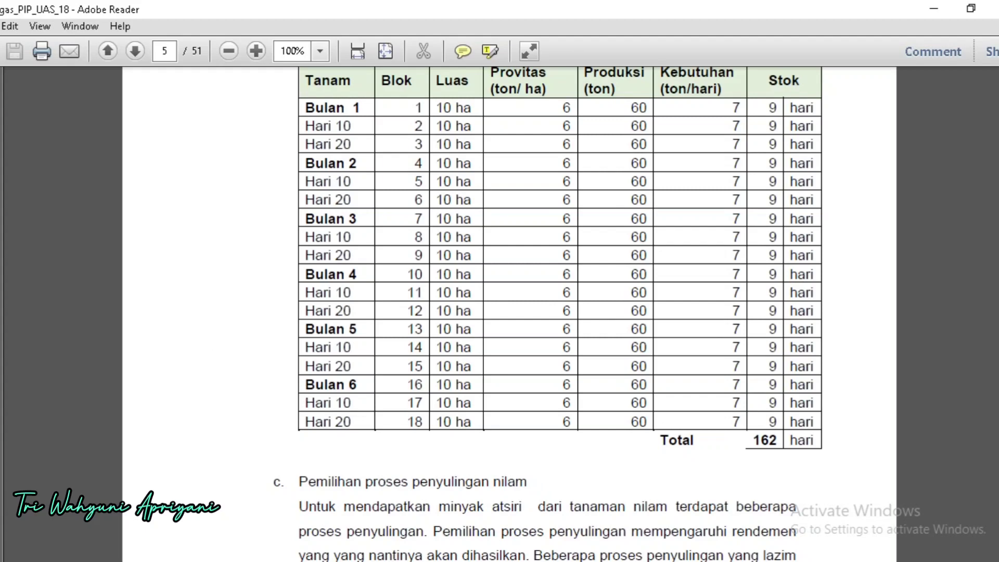
scroll(451, 476, down, 1)
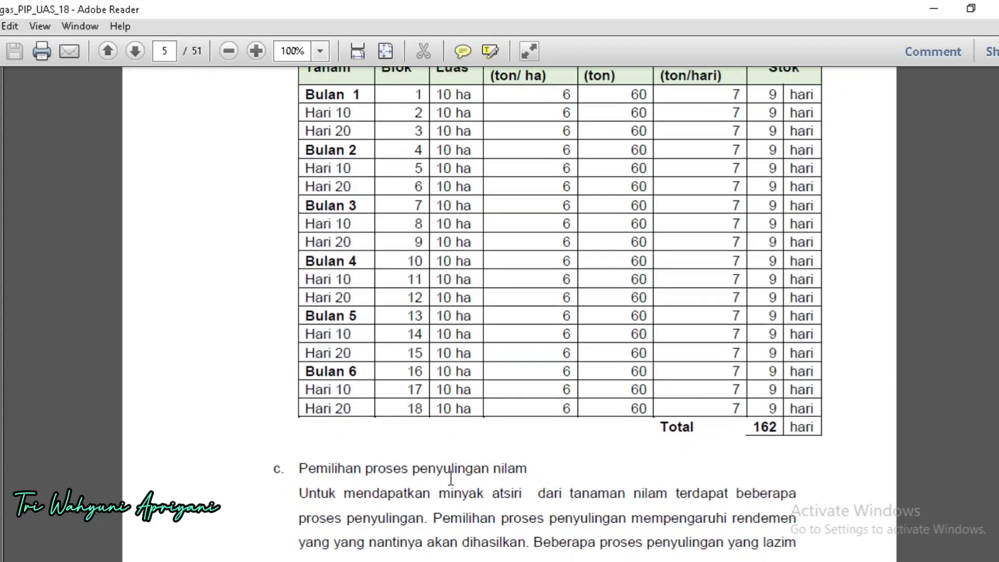
Step: Read Pemilihan proses penyulingan nilam and the Water Distillation method, running from page 5 onto page 6
scroll(451, 477, down, 10)
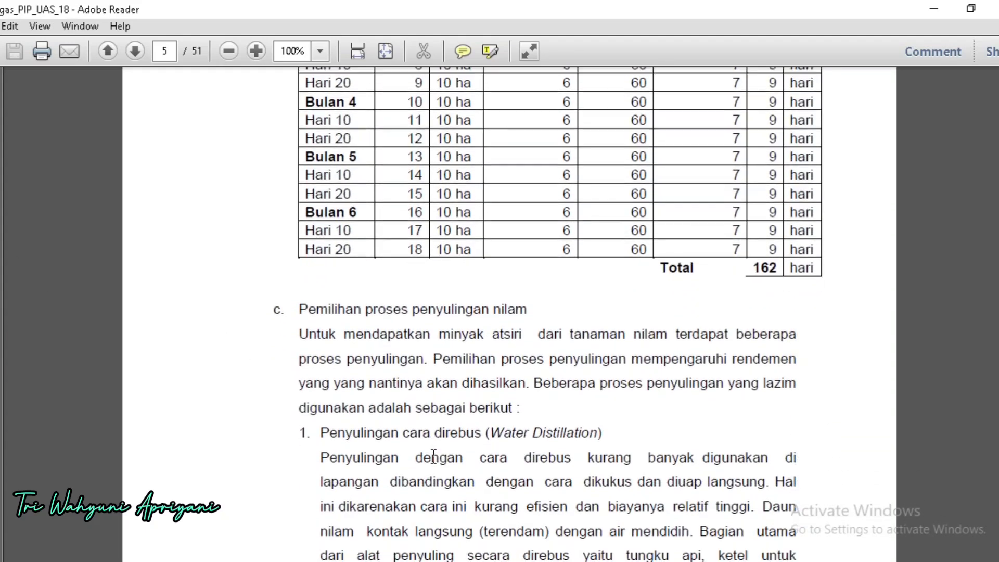
scroll(434, 458, down, 5)
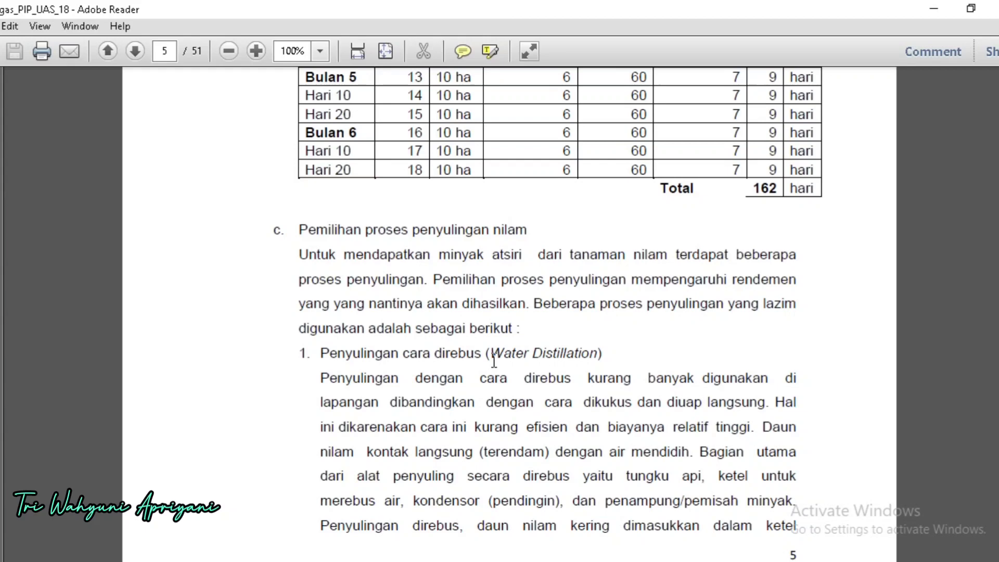
scroll(494, 359, down, 5)
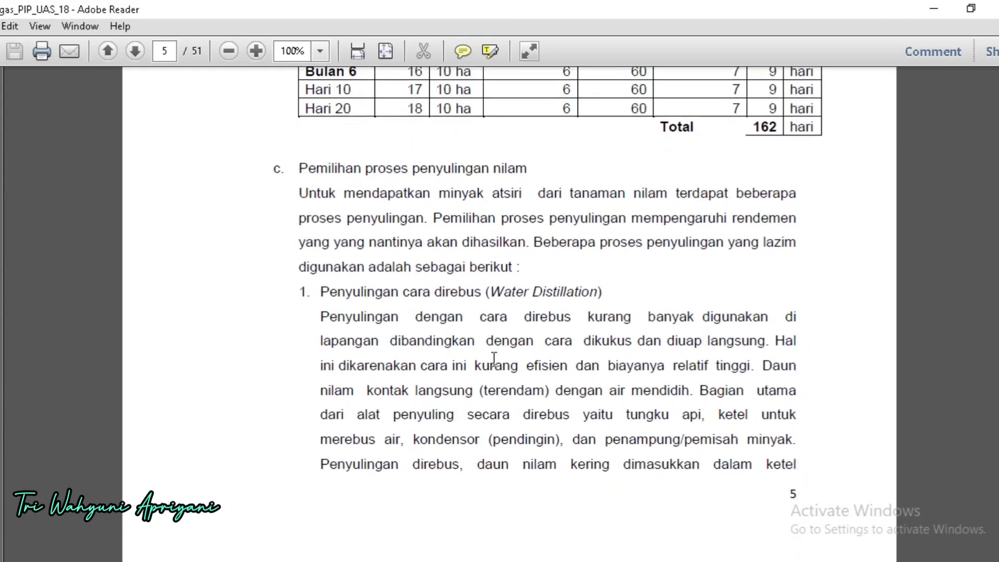
scroll(494, 359, up, 4)
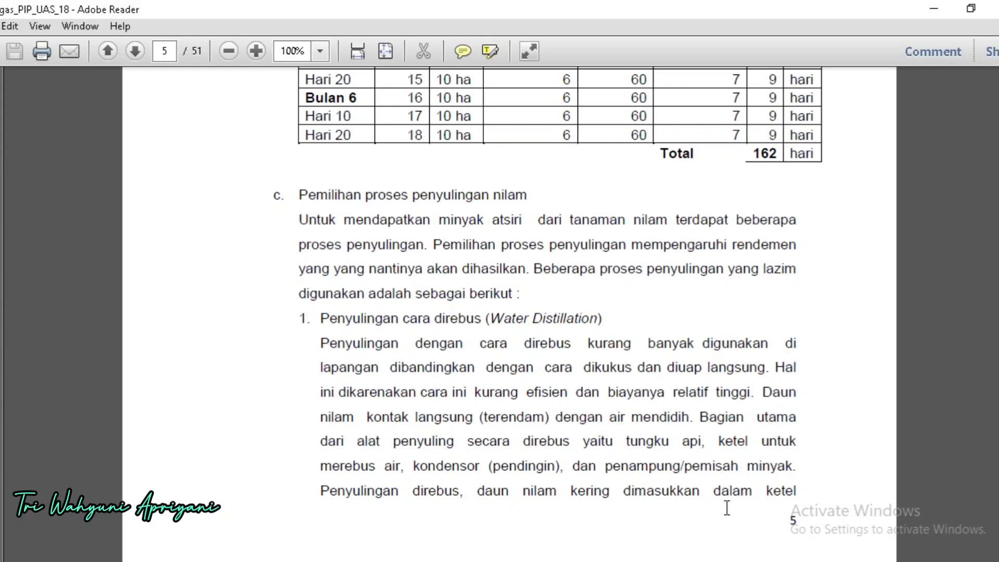
scroll(710, 514, down, 10)
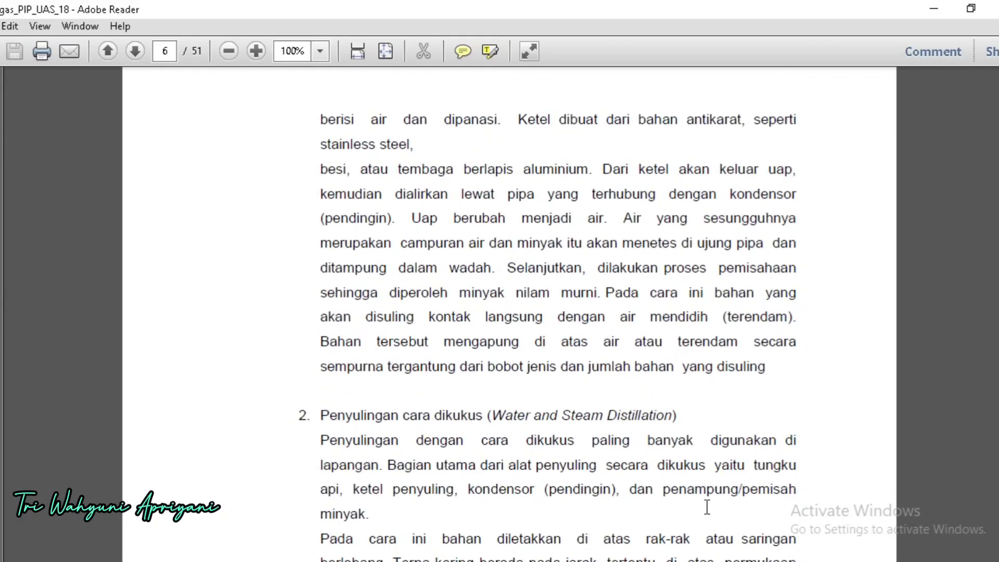
scroll(705, 507, down, 1)
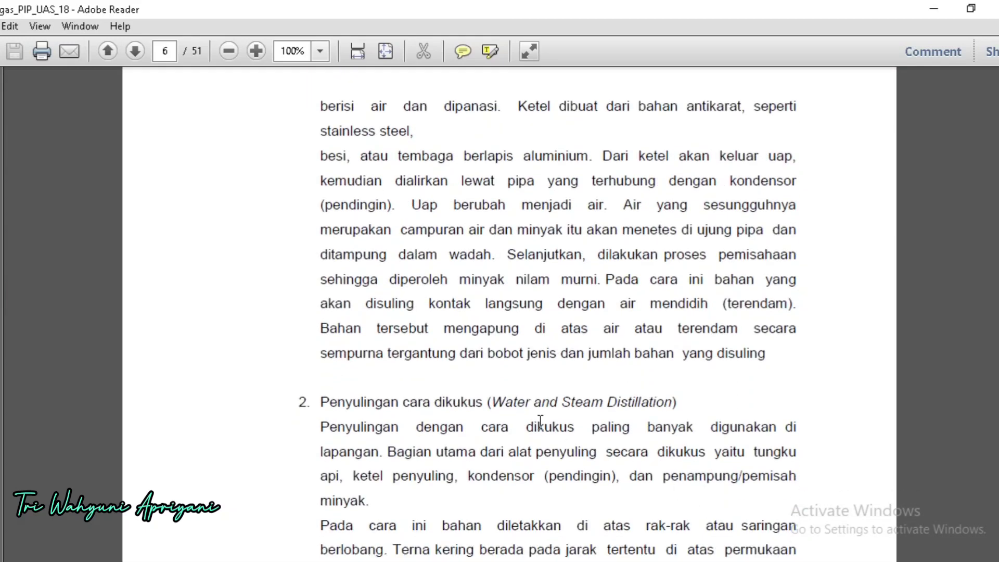
Step: Review Penyulingan cara dikukus (Water and Steam Distillation) on page 6, covering its equipment, material placement and distillation time
scroll(522, 412, down, 1)
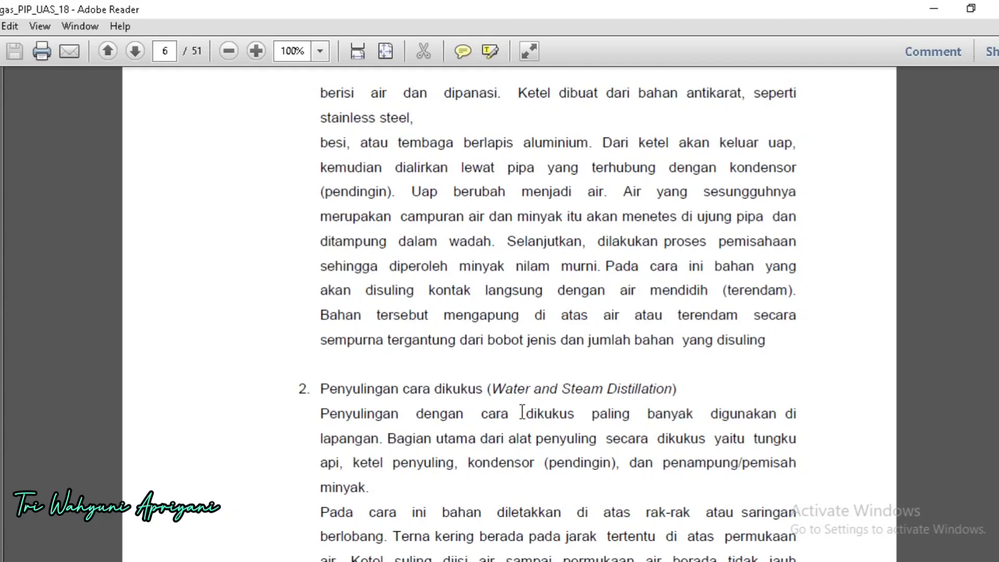
scroll(523, 412, down, 6)
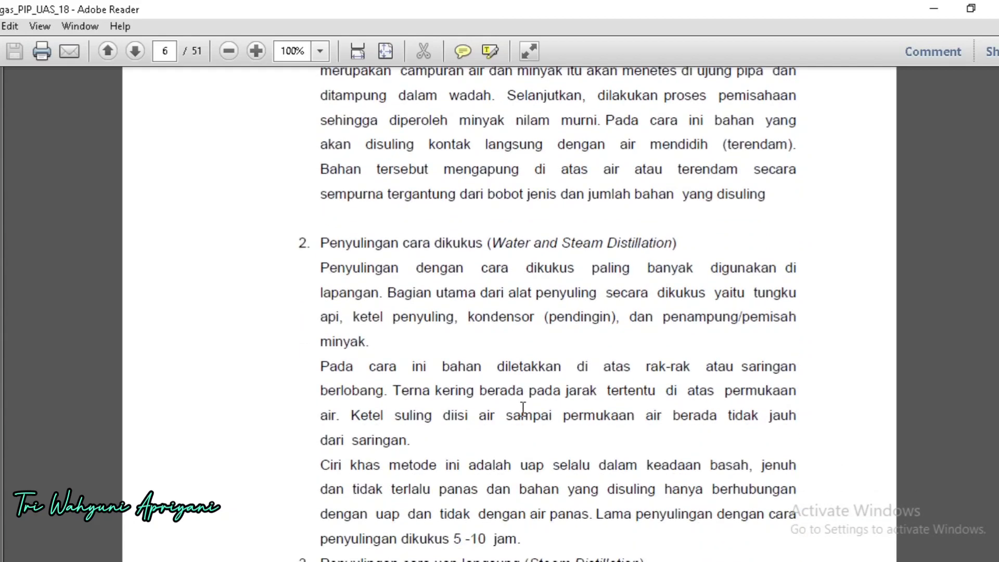
scroll(523, 409, down, 3)
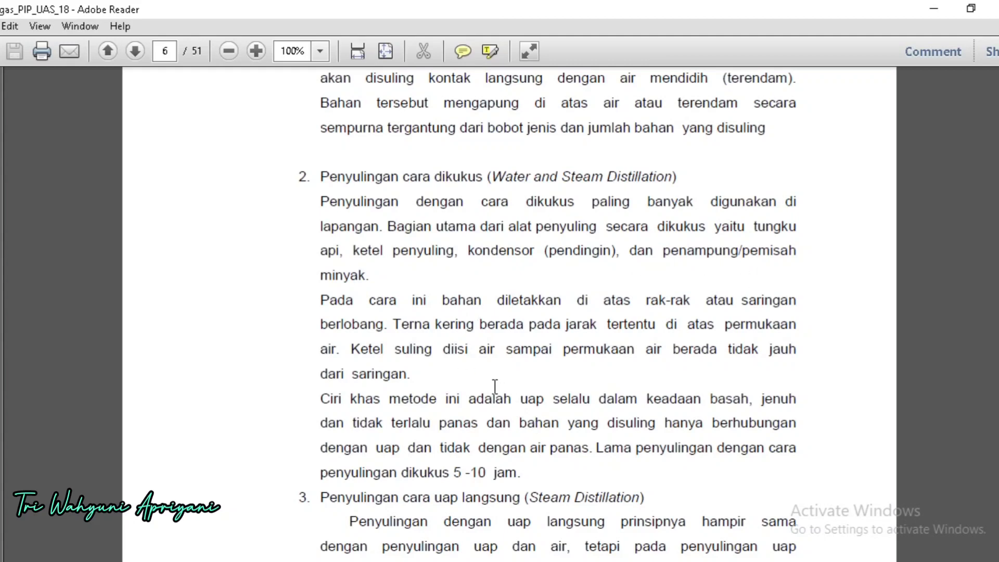
scroll(495, 386, down, 2)
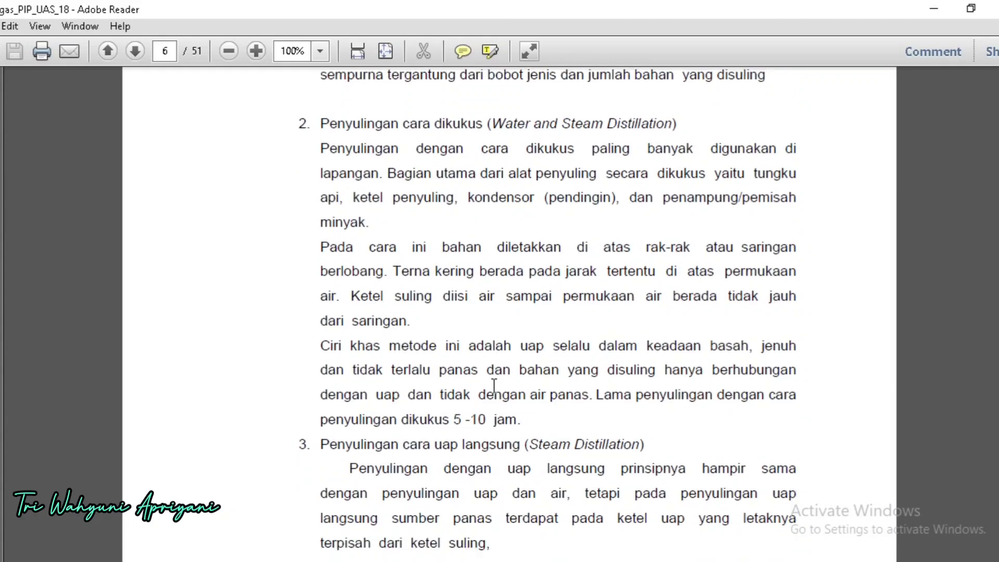
scroll(494, 387, down, 2)
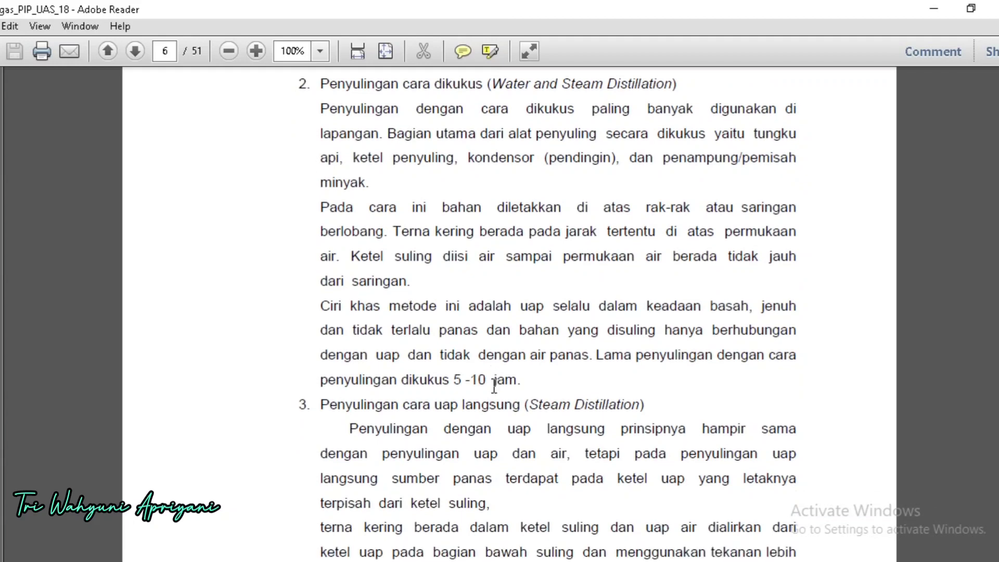
scroll(494, 386, down, 1)
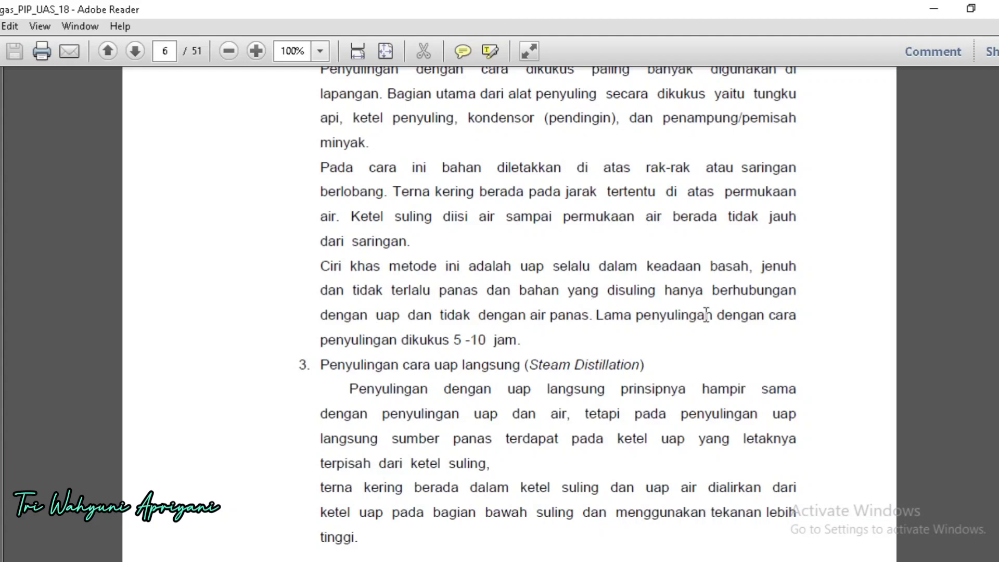
Step: Read Penyulingan cara uap langsung (Steam Distillation) on page 6, covering its principle and separate steam kettle
scroll(781, 348, down, 1)
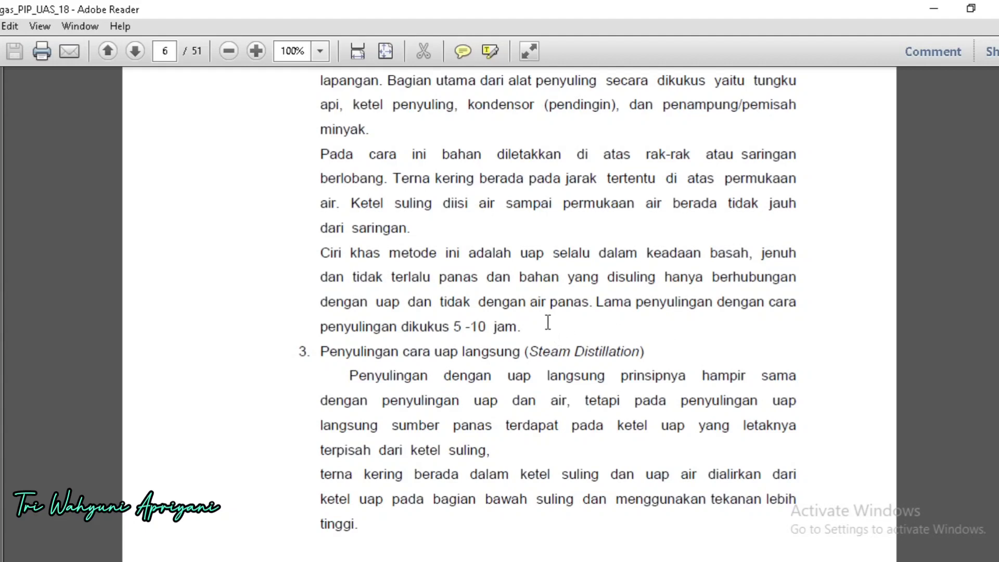
scroll(548, 323, down, 2)
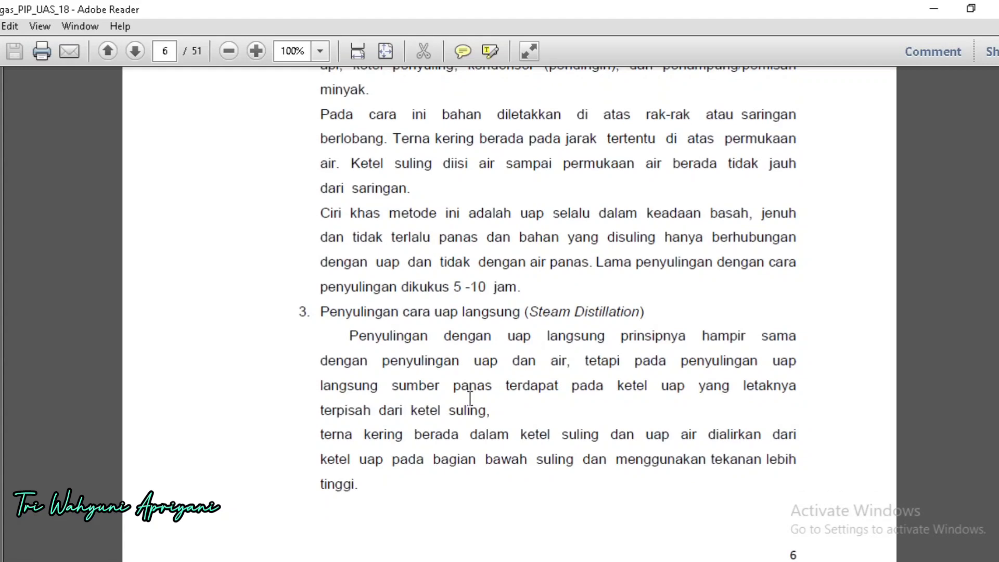
scroll(473, 398, down, 1)
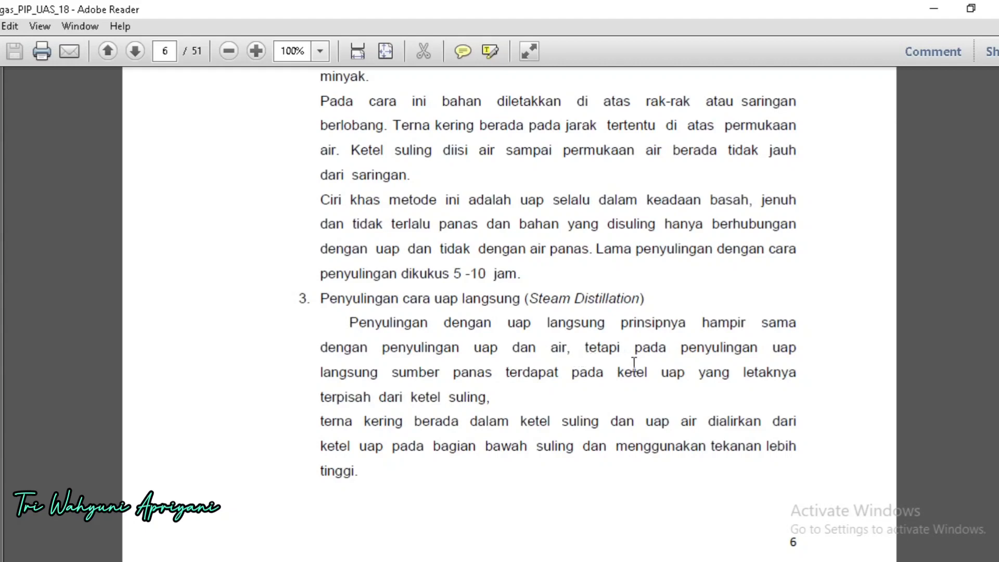
scroll(657, 406, down, 1)
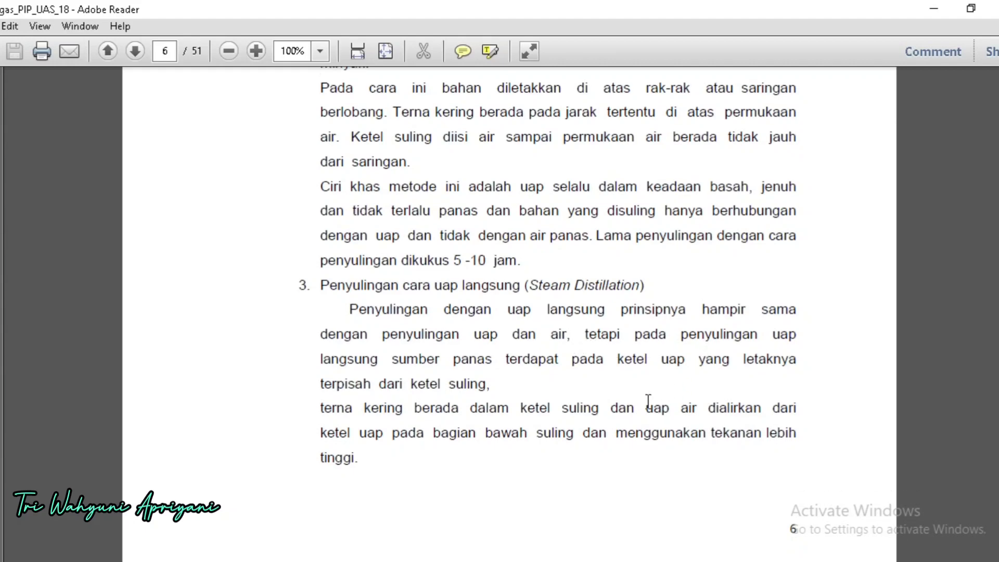
scroll(648, 401, down, 1)
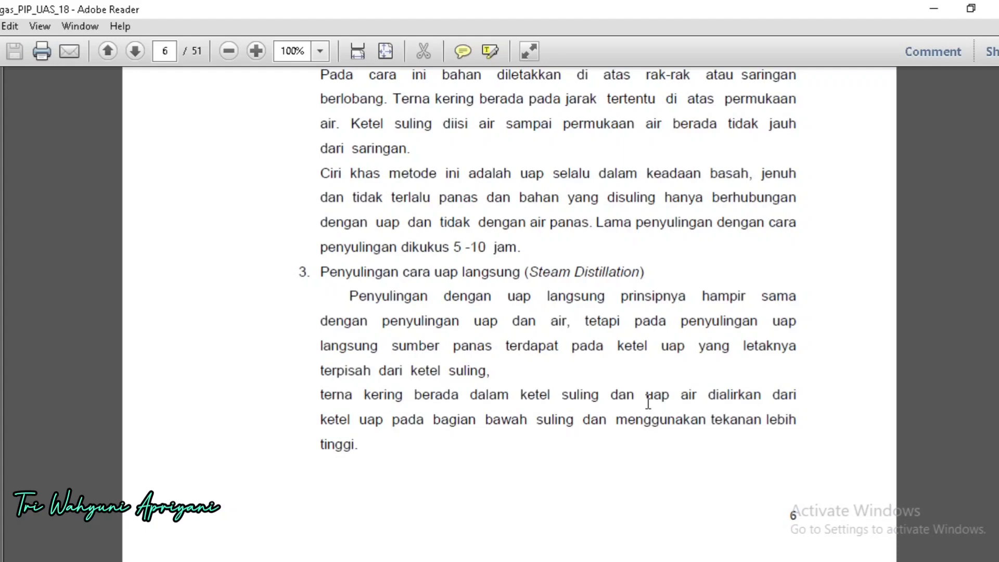
scroll(648, 402, down, 1)
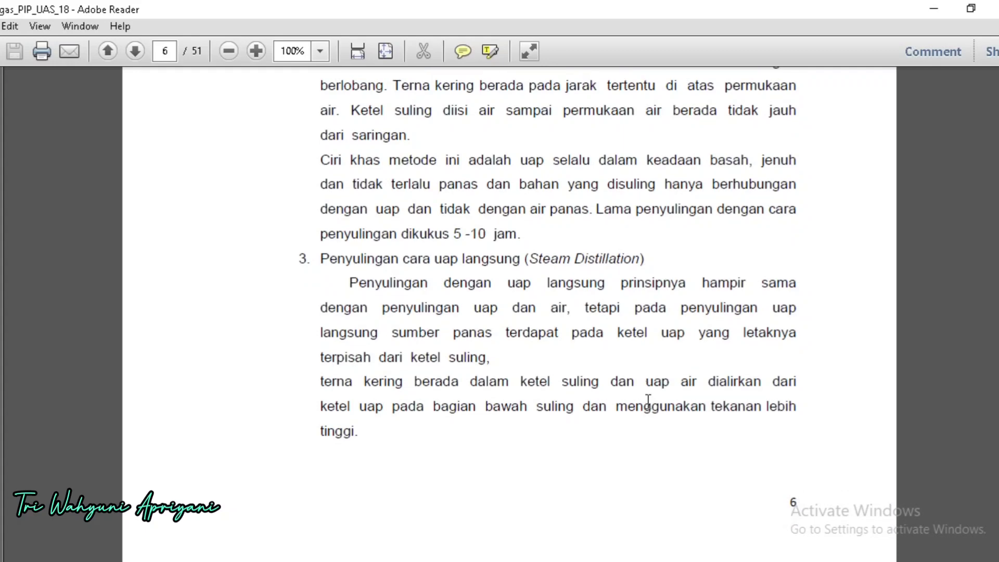
Step: Review page 7 on the steam distillation system, the leaf-to-stalk proportion, steam pressure and the boiling of mixtures
scroll(648, 401, down, 2)
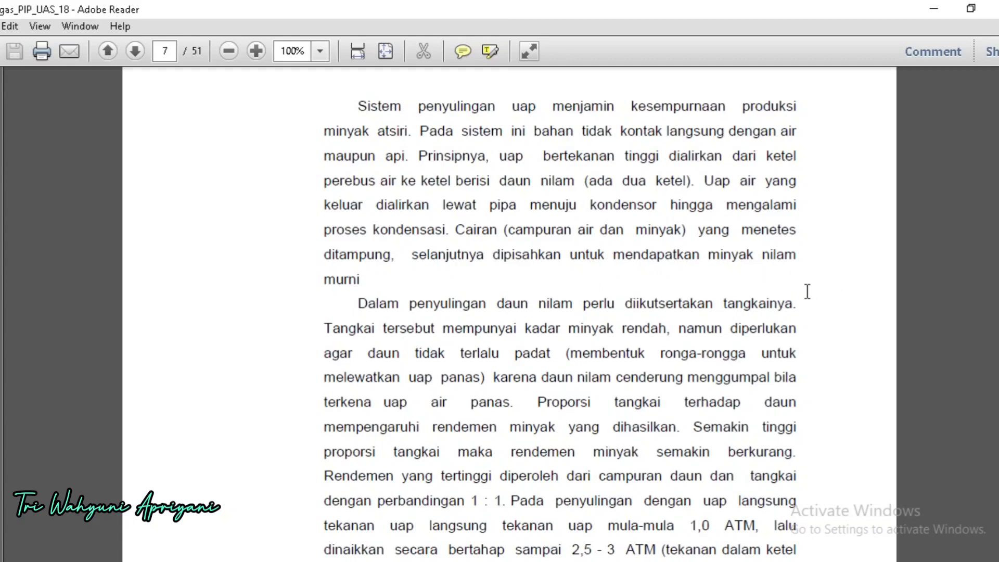
scroll(754, 283, down, 2)
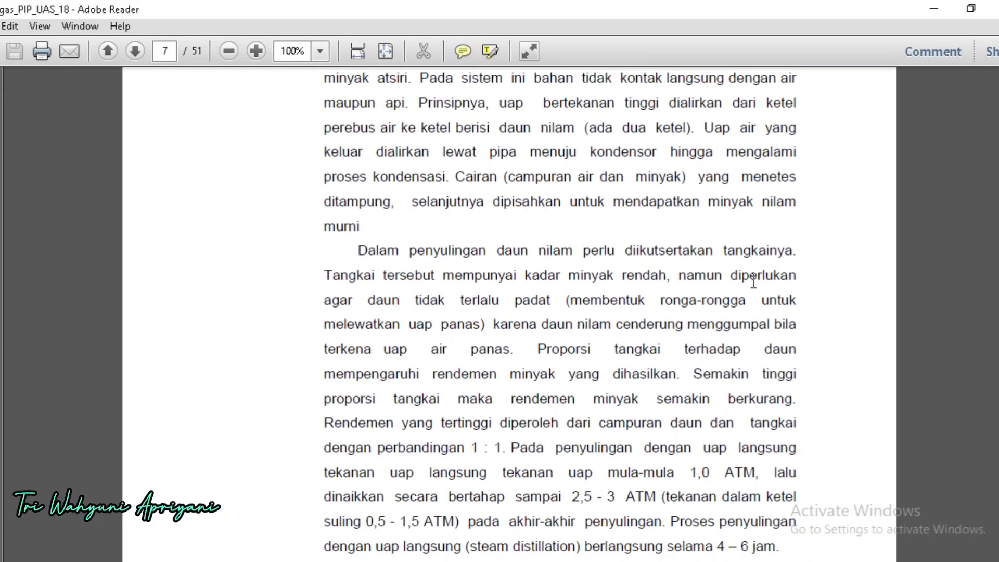
scroll(754, 283, down, 1)
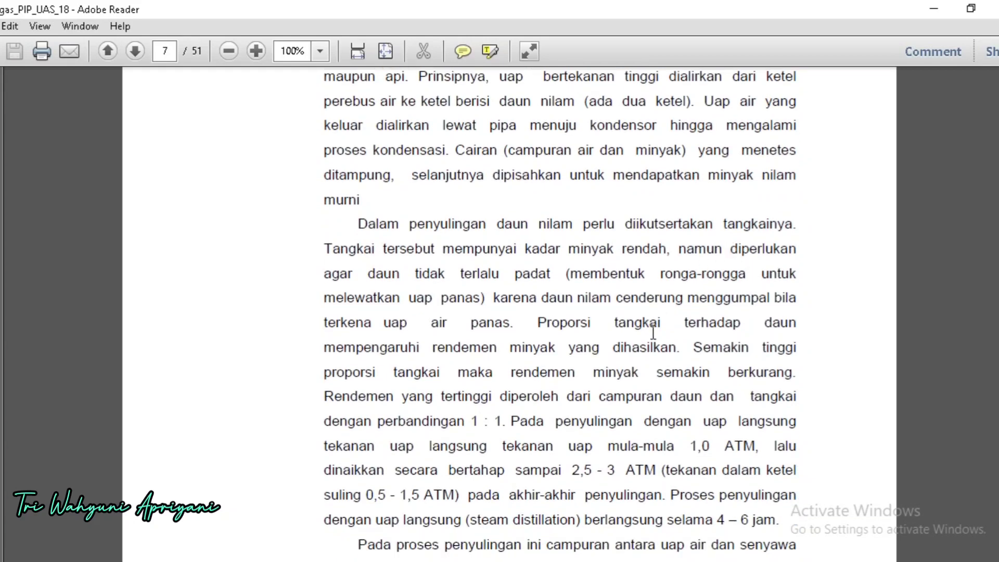
scroll(653, 328, down, 6)
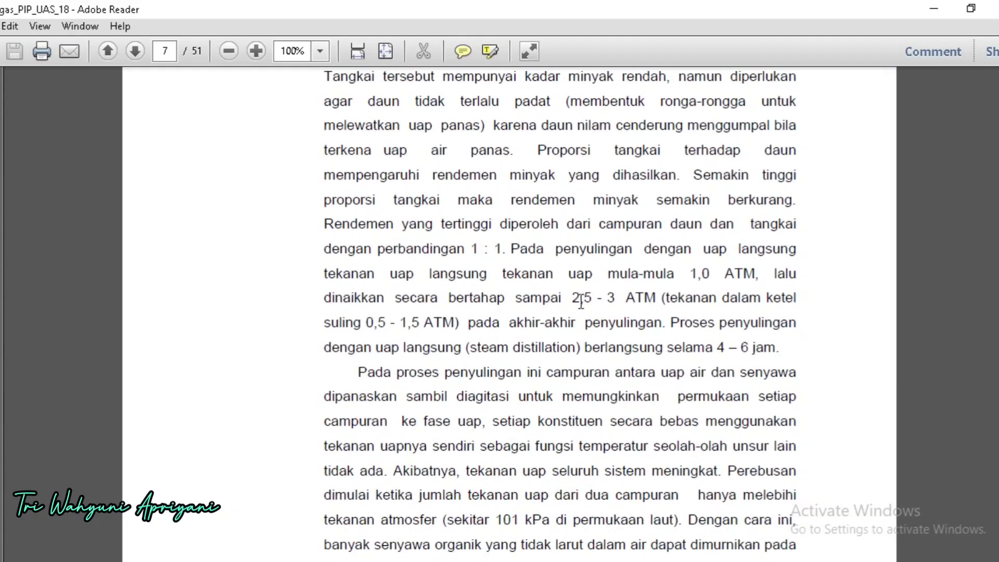
scroll(577, 299, down, 2)
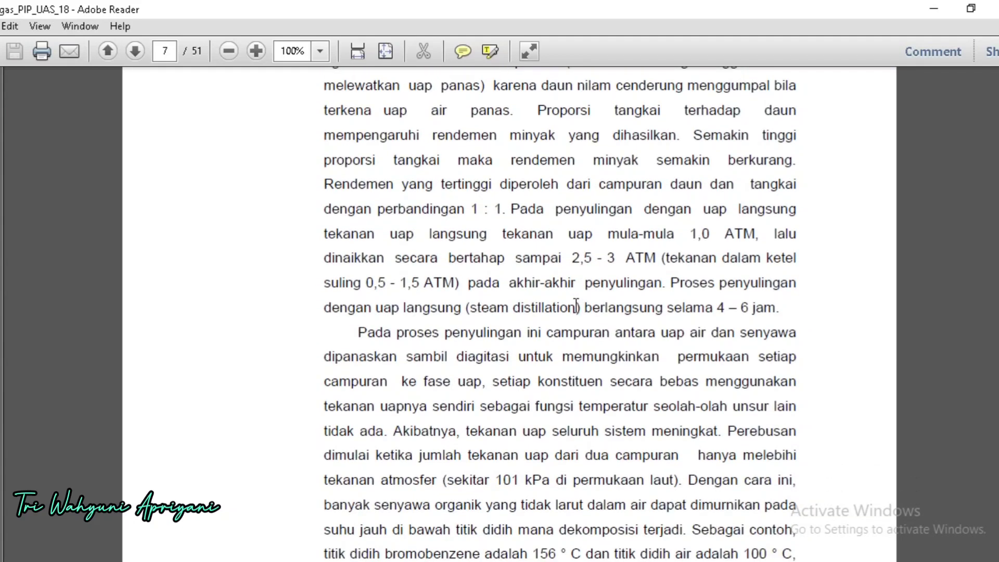
scroll(576, 306, down, 2)
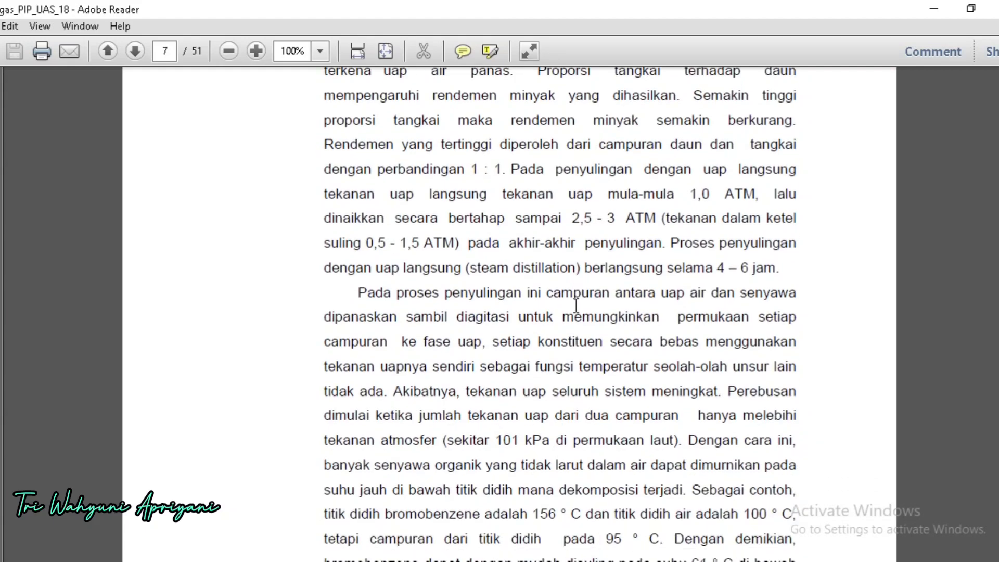
scroll(576, 306, down, 4)
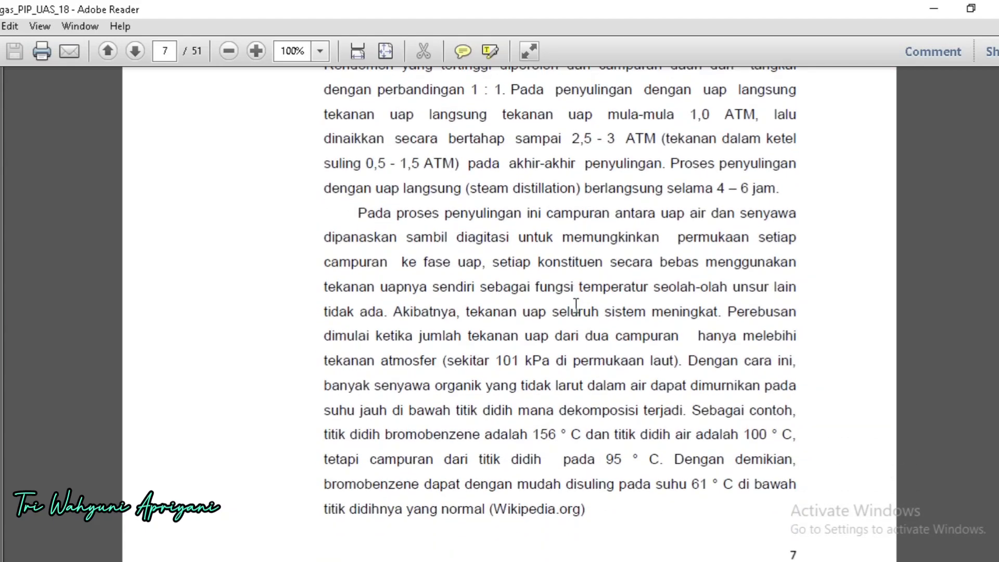
Step: Read the choice of distillation process on page 8 and section III, Spesifikasi Produk, on the product's packaging and industrial uses
scroll(576, 306, down, 15)
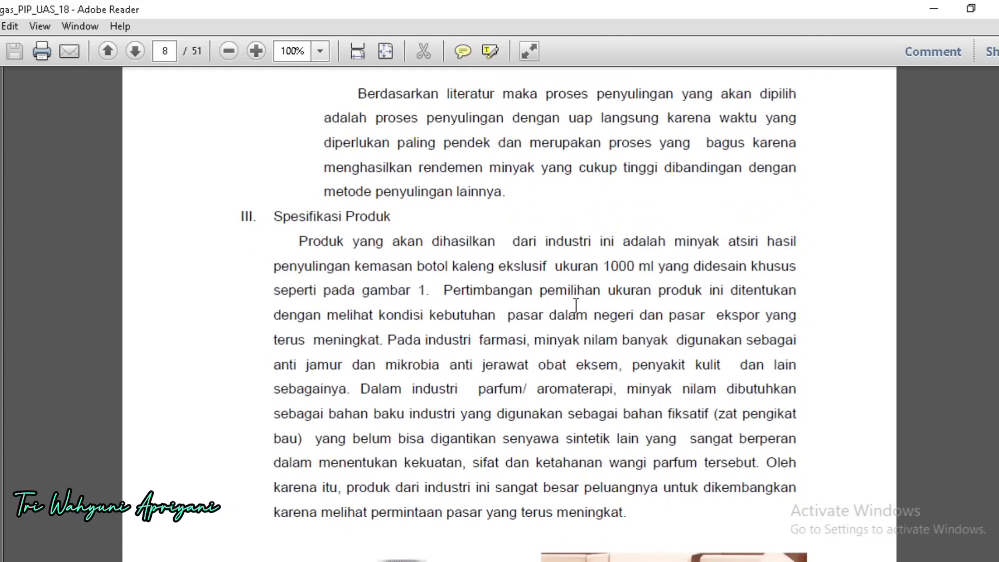
scroll(576, 306, up, 1)
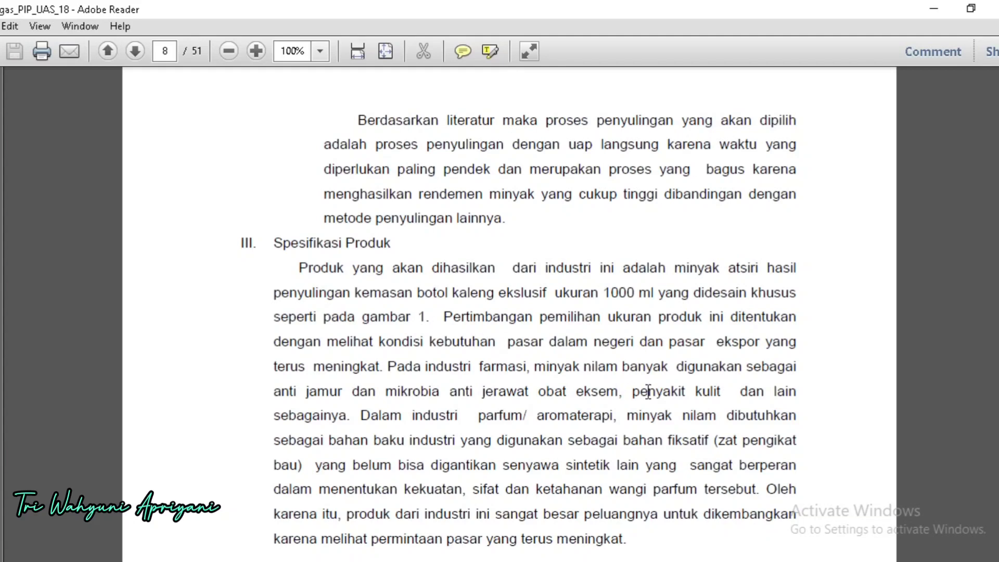
scroll(776, 336, down, 1)
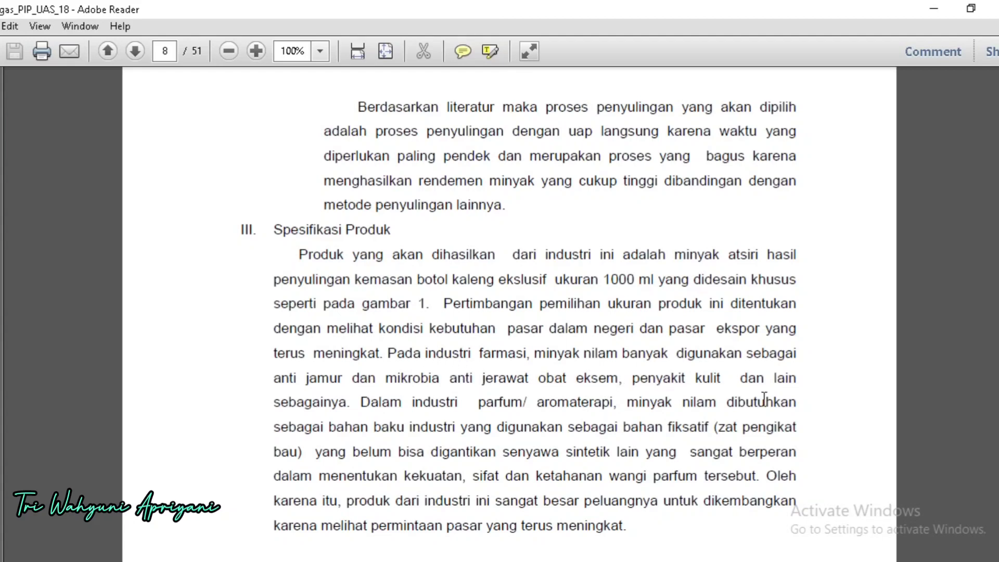
scroll(764, 399, down, 3)
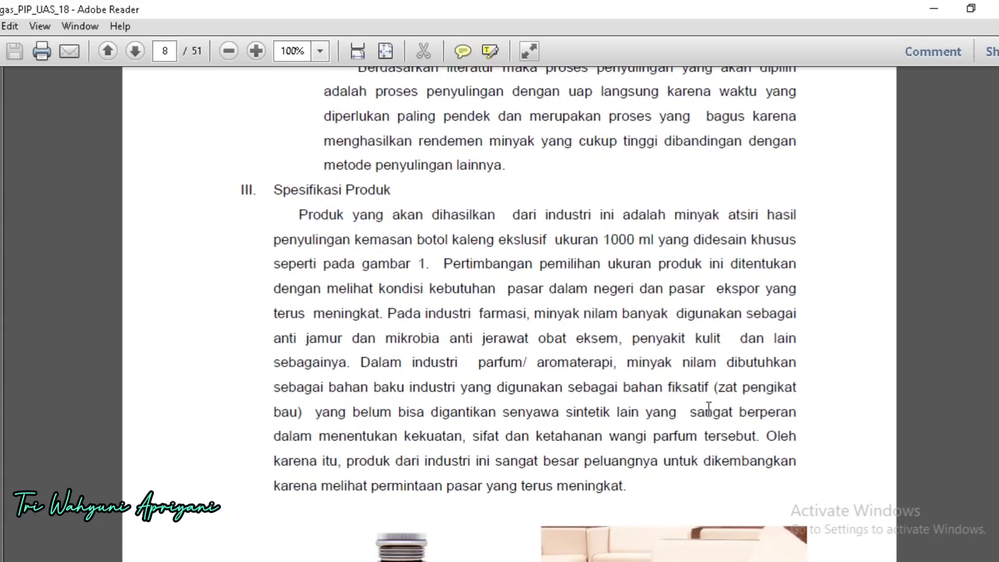
Step: Read the rest of the Spesifikasi Produk paragraph on page 8, covering pharmaceutical and perfume uses and the market opportunity
scroll(709, 408, down, 1)
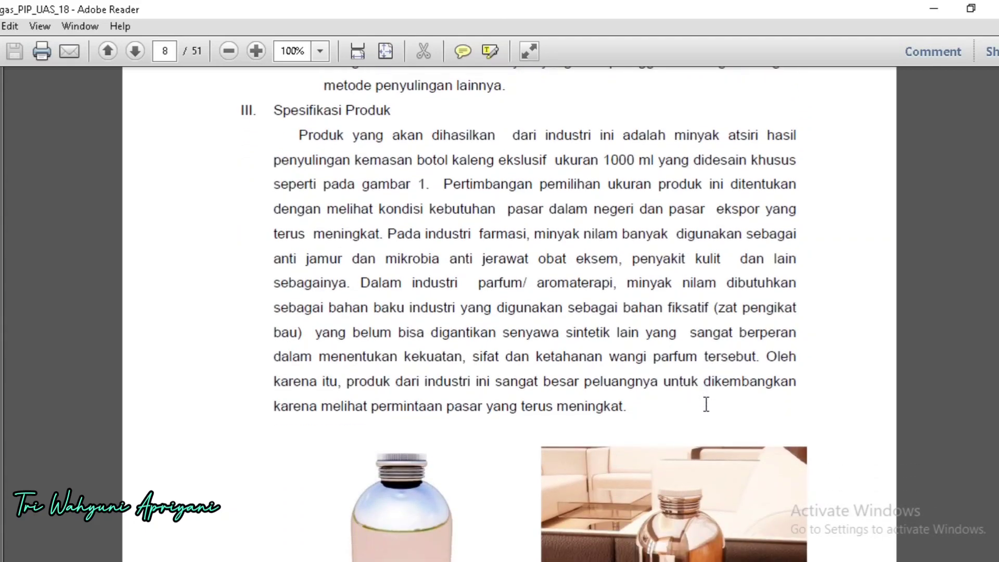
scroll(707, 405, down, 1)
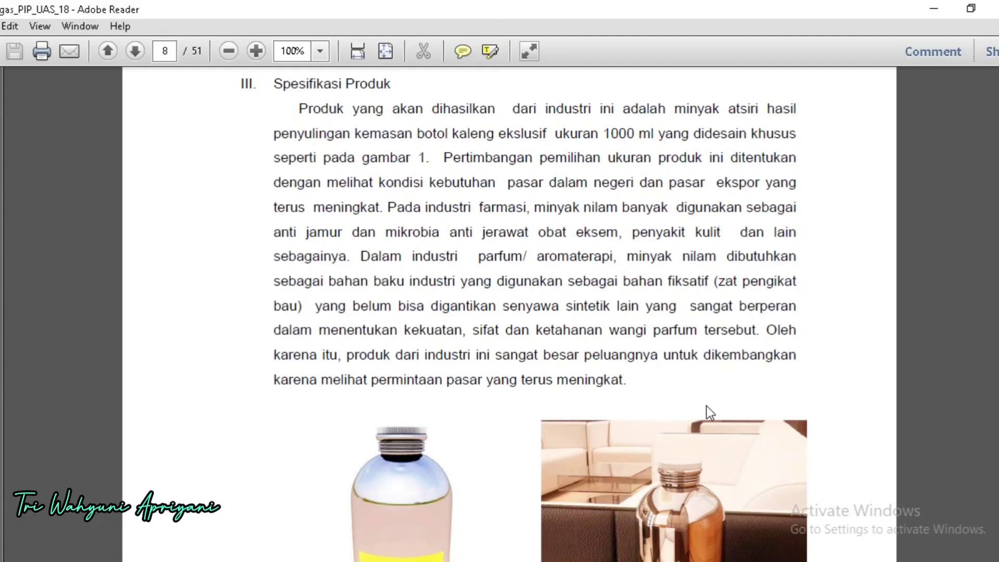
scroll(706, 405, down, 1)
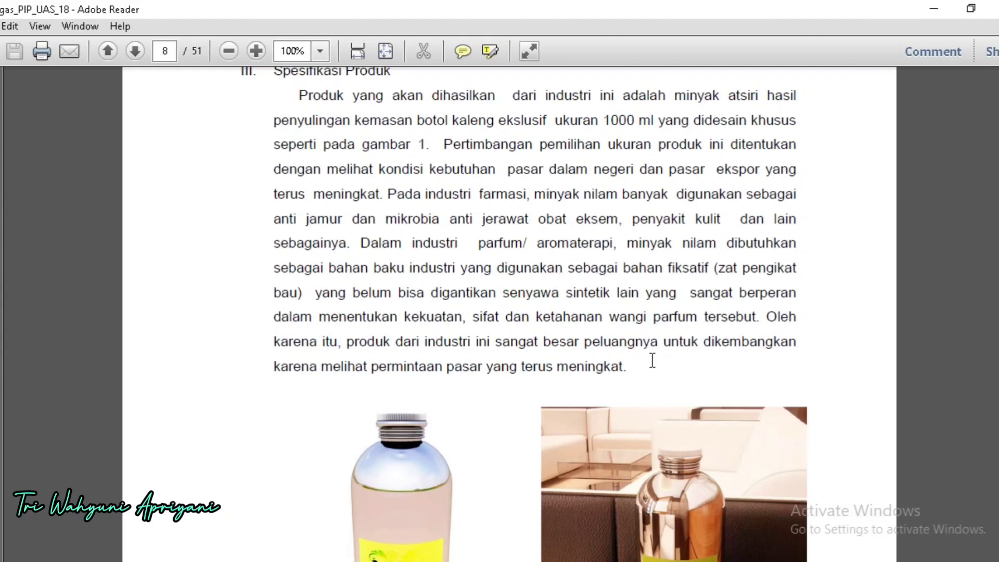
Step: Examine Gambar 1 on page 8, comparing the design and the scaled picture of the exclusive 1000 ml patchouli oil bottle
scroll(653, 360, down, 5)
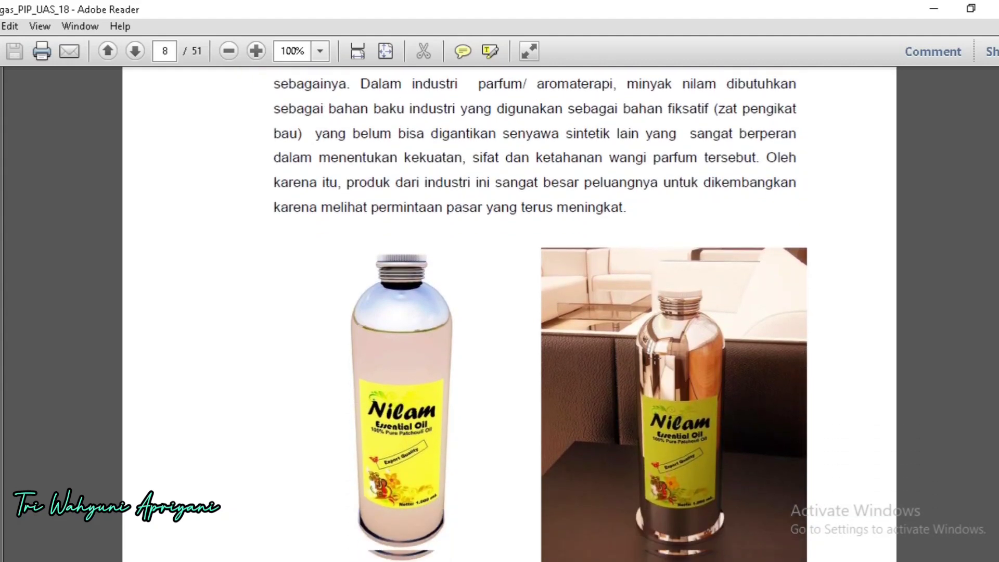
scroll(656, 358, down, 1)
scroll(657, 351, down, 2)
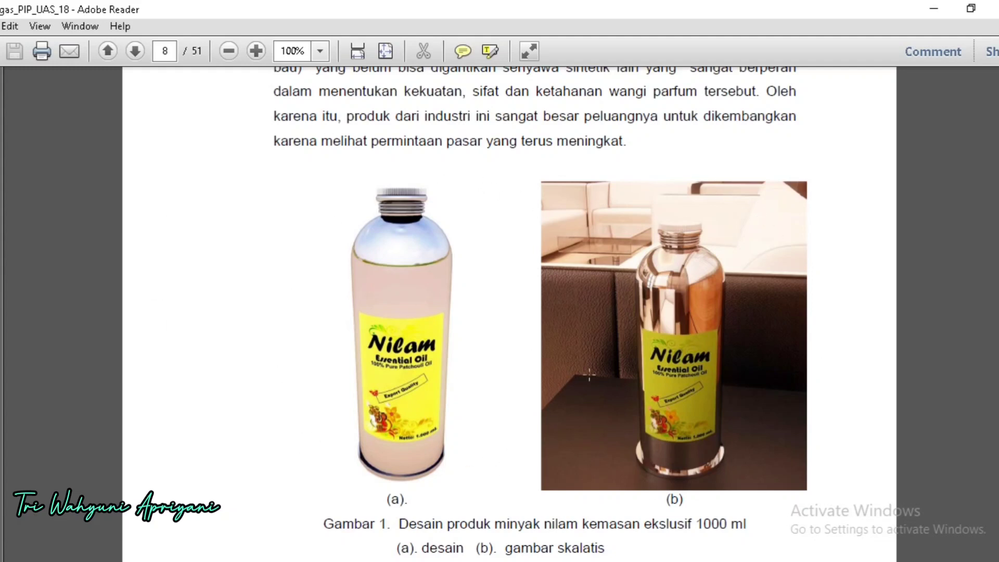
scroll(589, 375, down, 1)
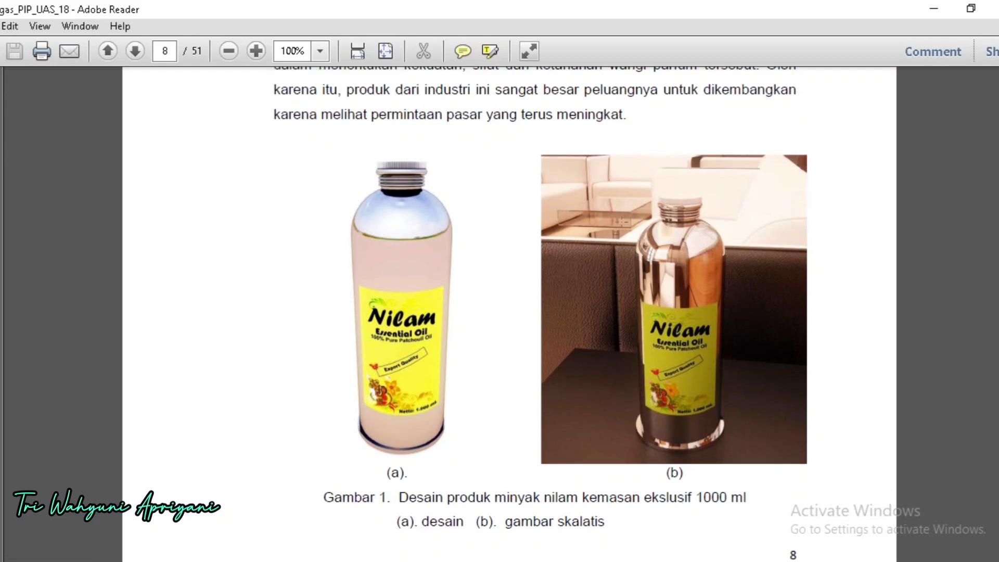
scroll(584, 468, down, 2)
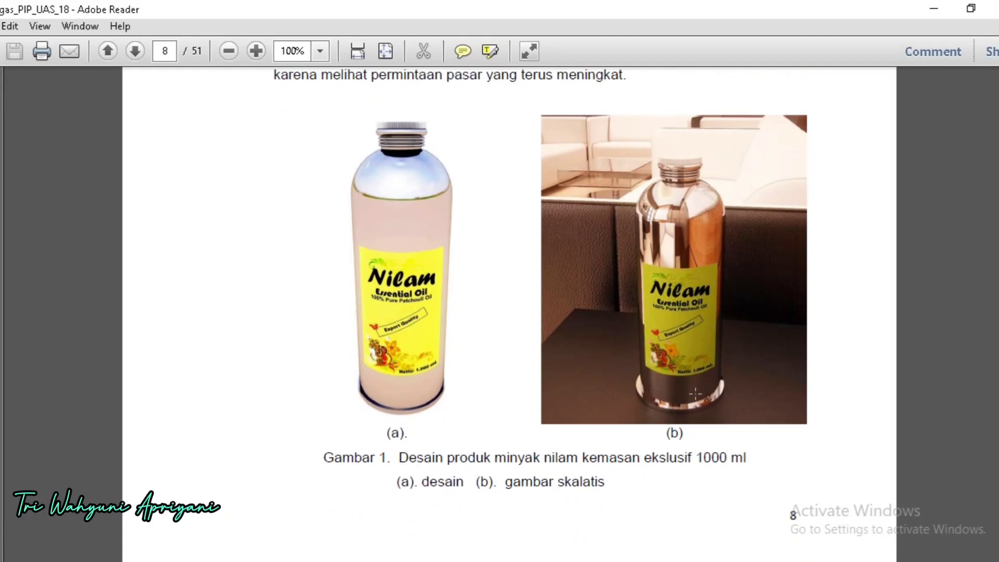
Step: Review the Pemanenan flow diagram on page 9 under Desain proses pengolahan nilam, including the selective harvest points on leaf age, cutting and timing
scroll(697, 392, down, 1)
scroll(696, 393, down, 2)
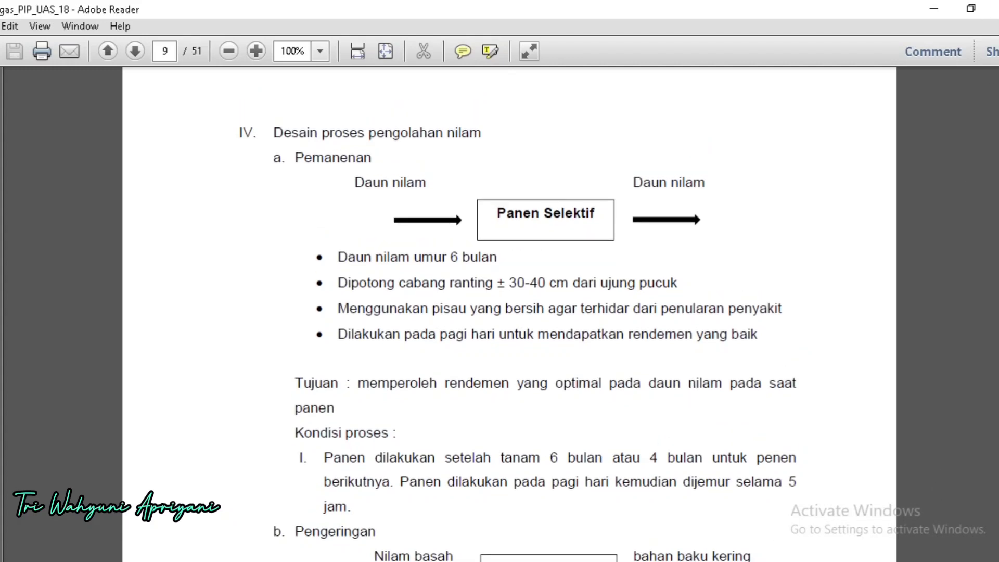
click(872, 561)
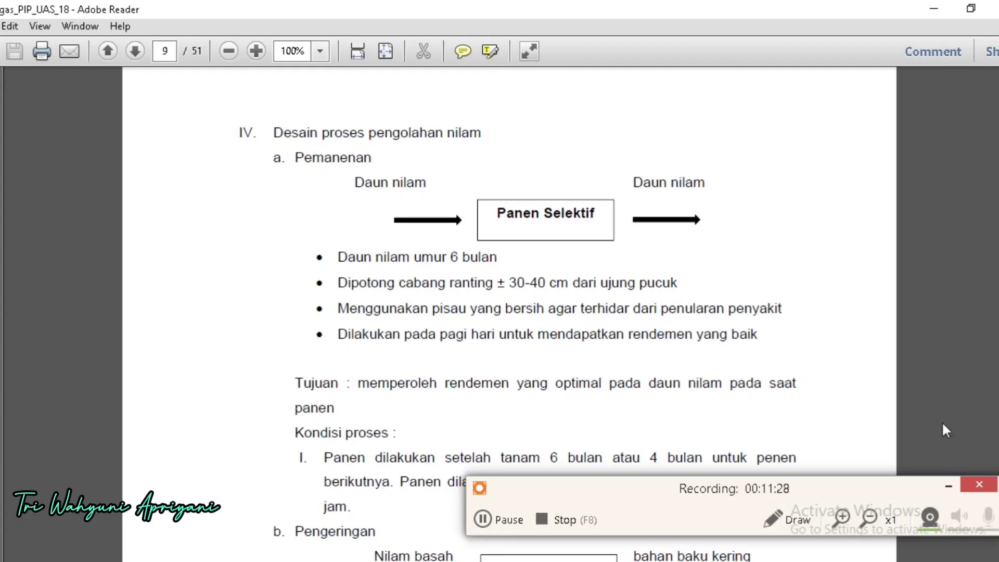
click(948, 485)
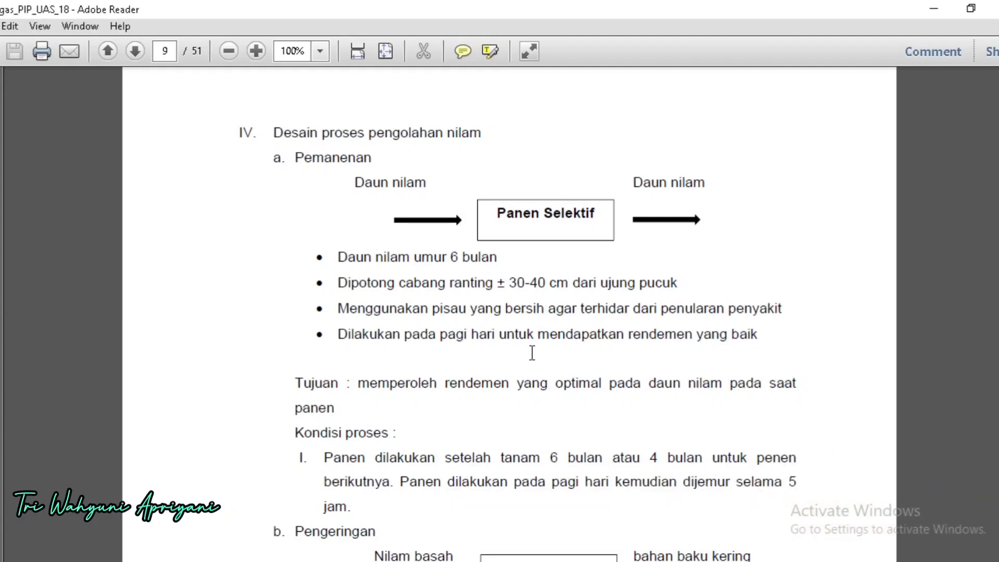
scroll(532, 353, down, 1)
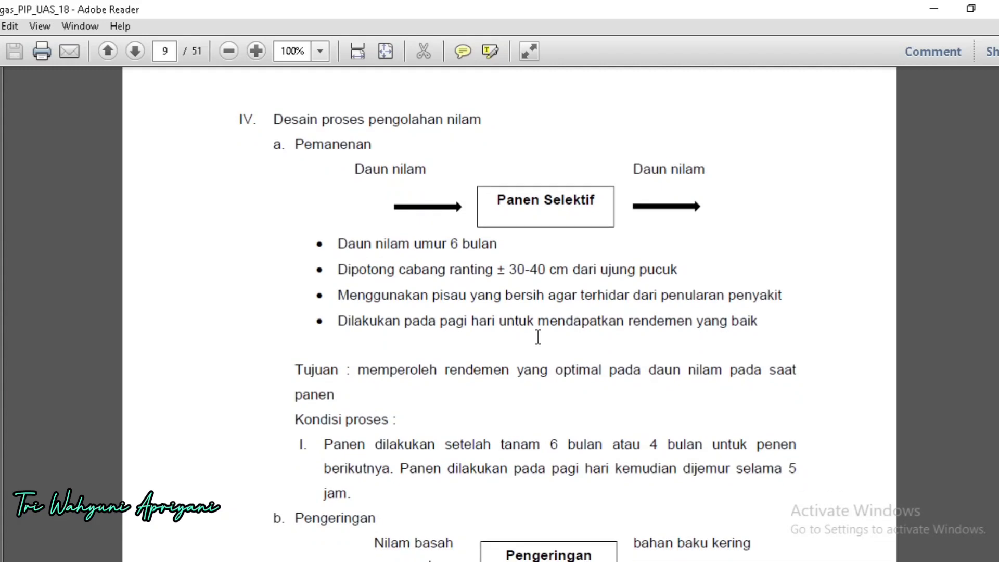
scroll(407, 162, down, 1)
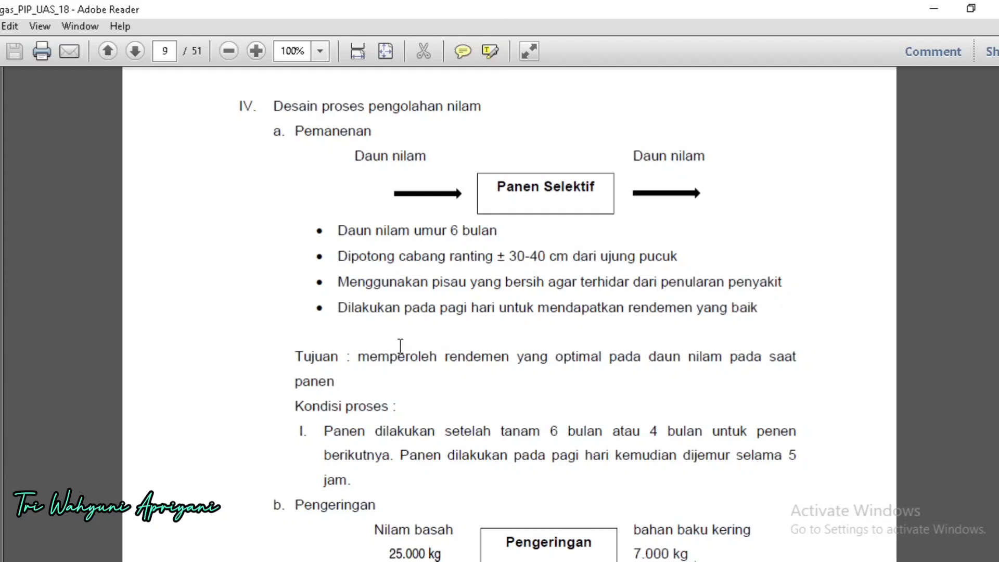
Step: Read the Tujuan and Kondisi proses of Pemanenan on page 9, covering the harvest's purpose and schedule
scroll(400, 346, down, 1)
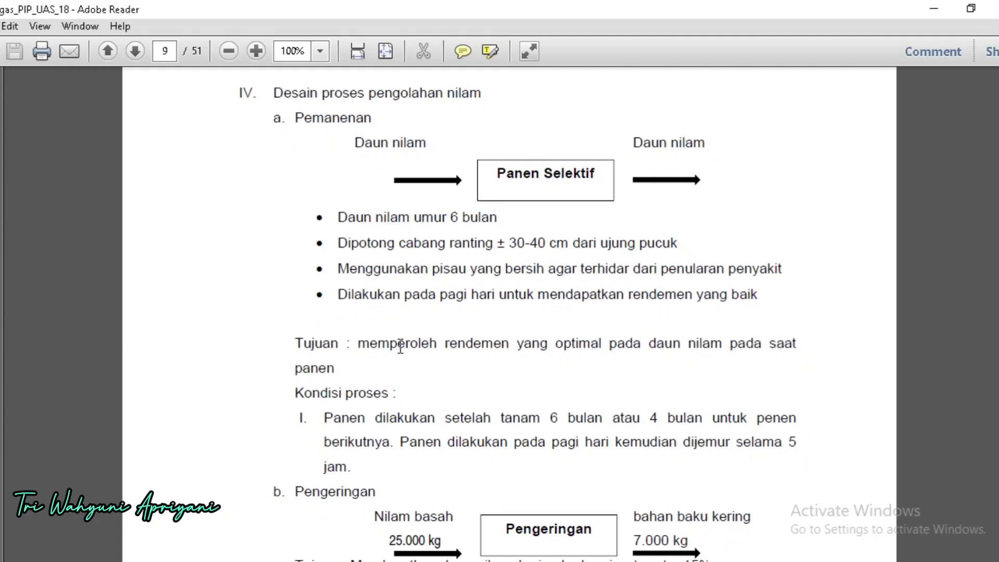
scroll(400, 346, down, 1)
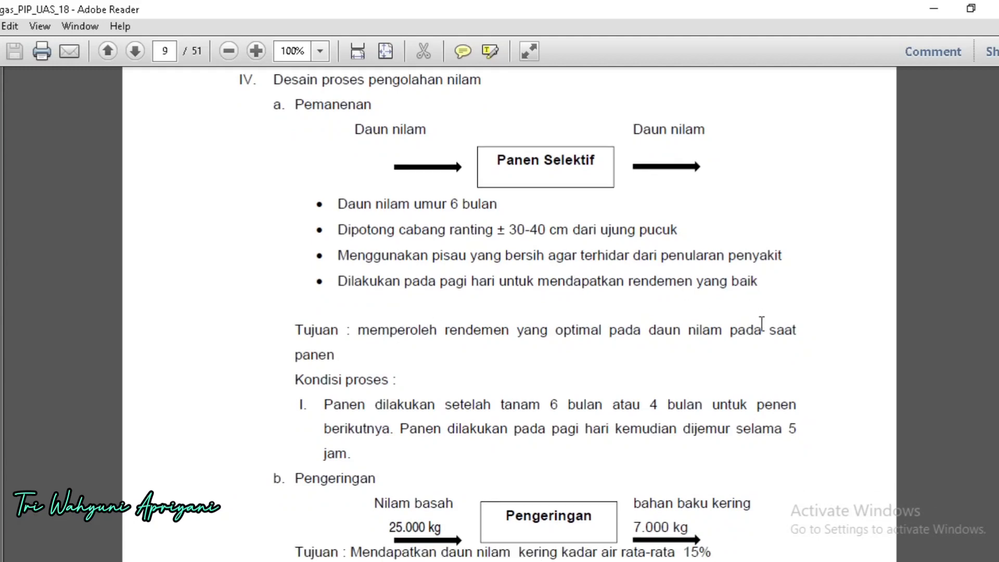
scroll(582, 353, down, 2)
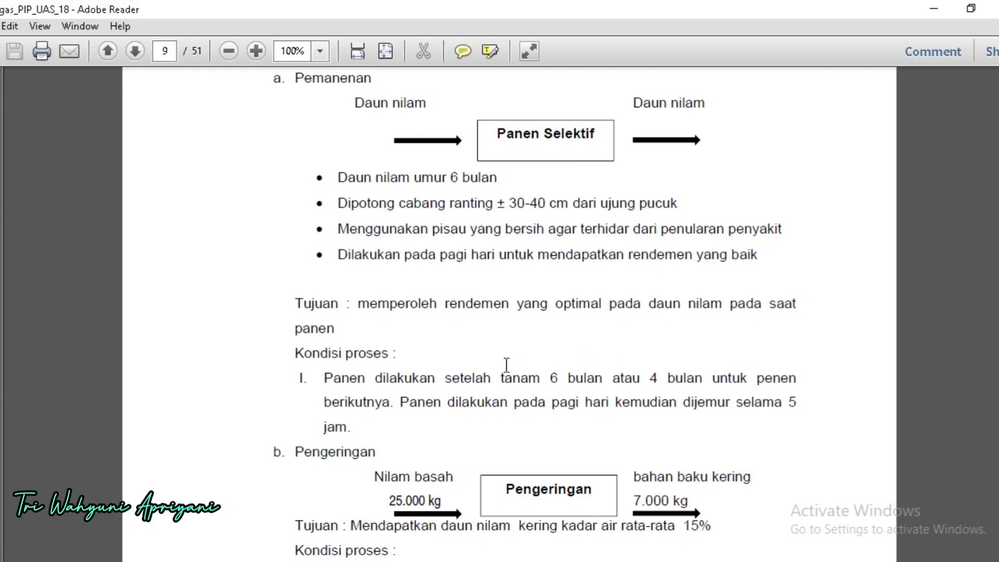
scroll(507, 365, down, 3)
scroll(507, 364, down, 3)
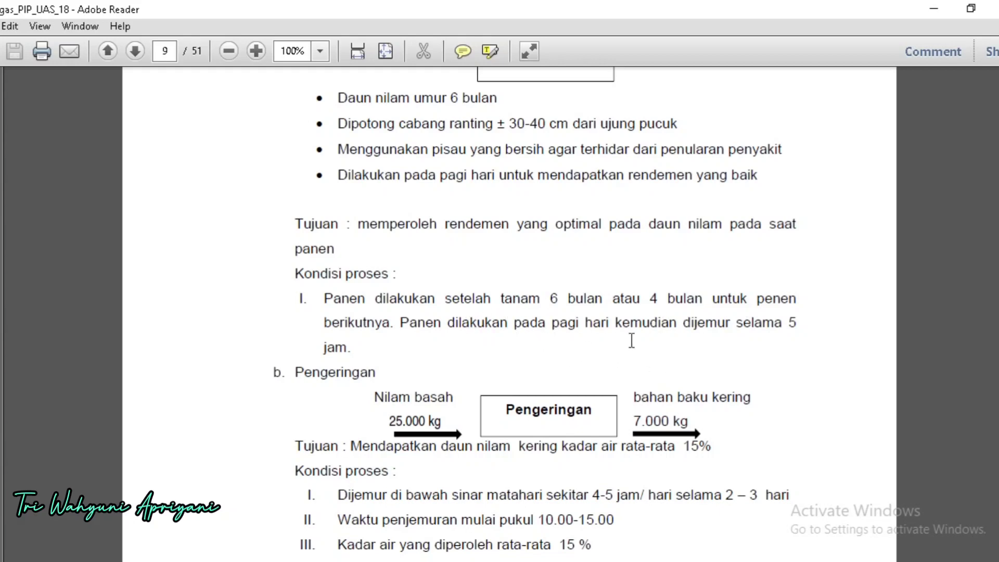
Step: Review Pengeringan on page 9, covering its input and output weights, target moisture content and sun-drying conditions
scroll(710, 354, down, 1)
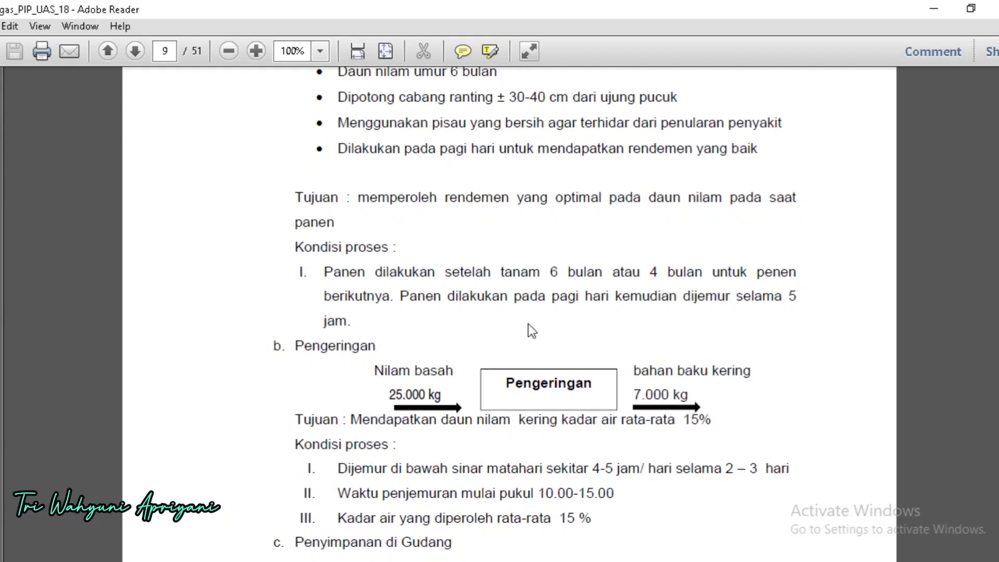
scroll(503, 348, down, 2)
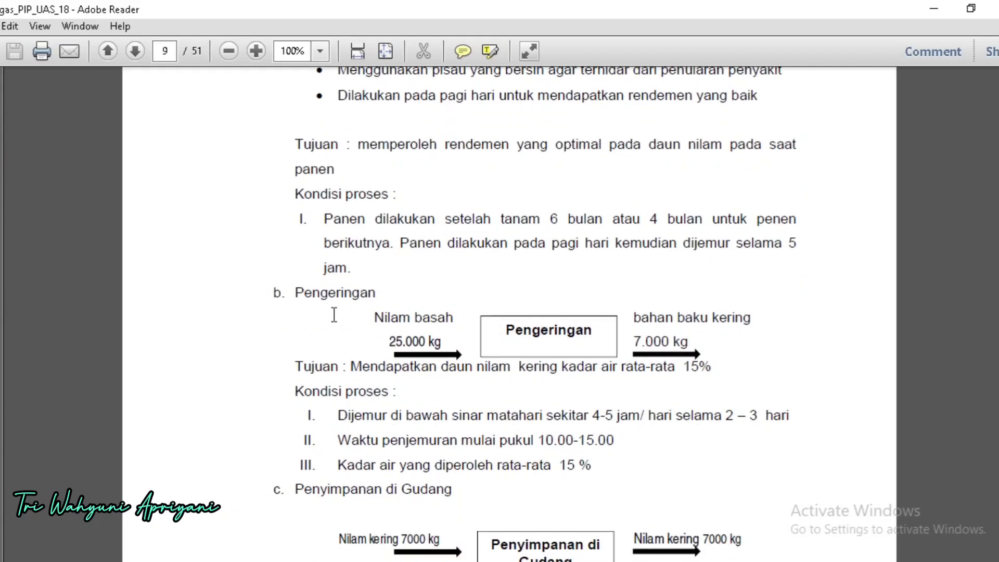
scroll(343, 317, down, 1)
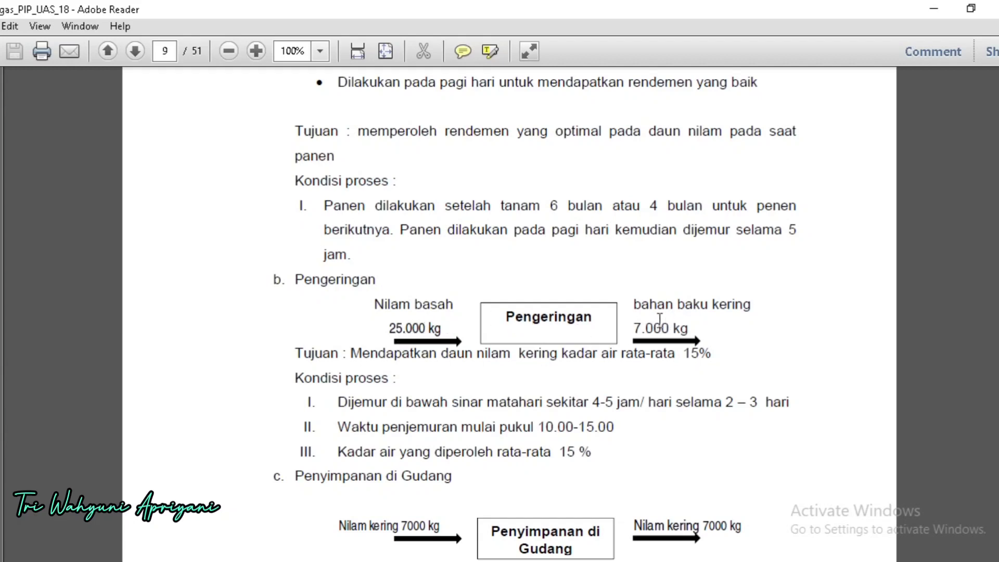
scroll(733, 356, down, 2)
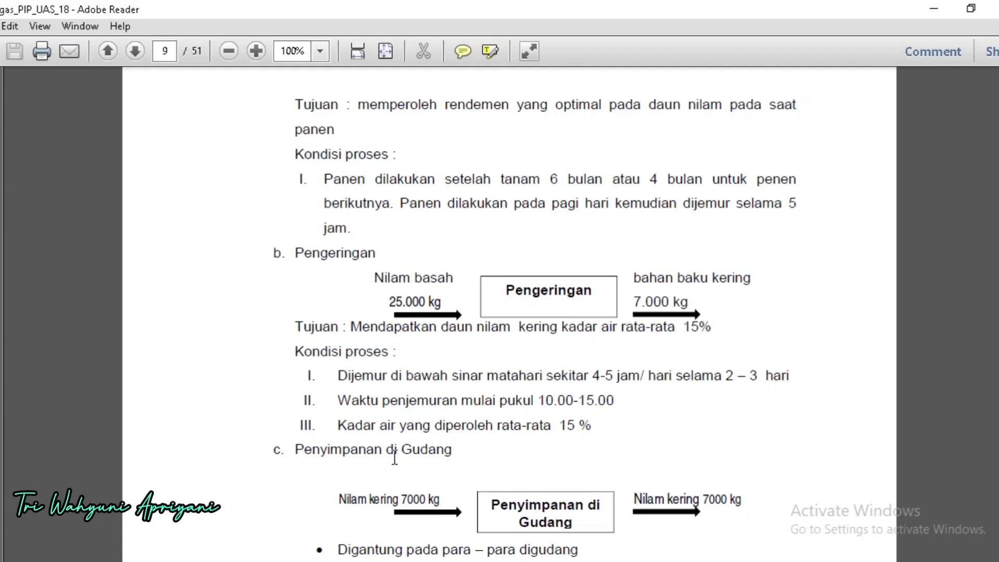
scroll(401, 447, down, 3)
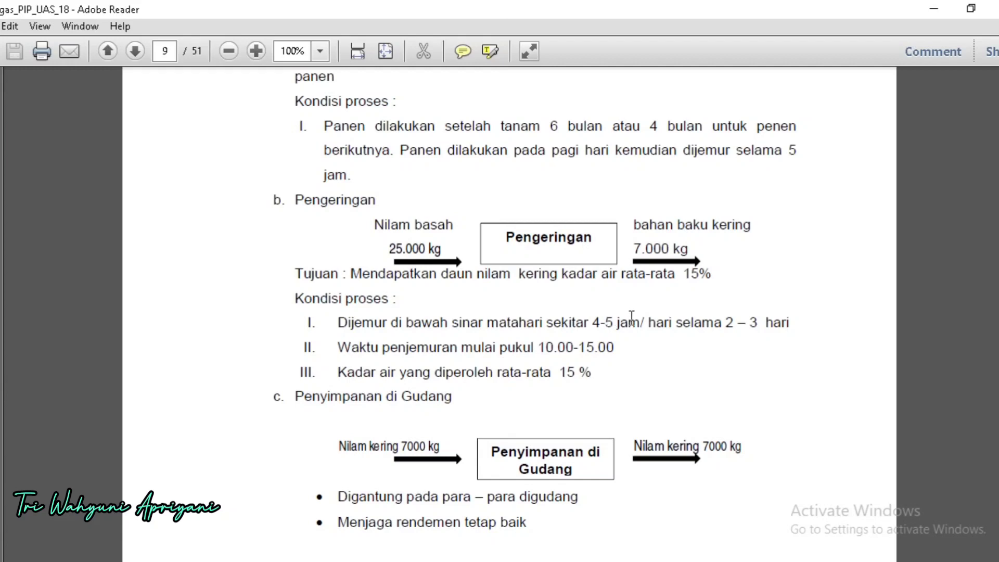
scroll(786, 363, down, 1)
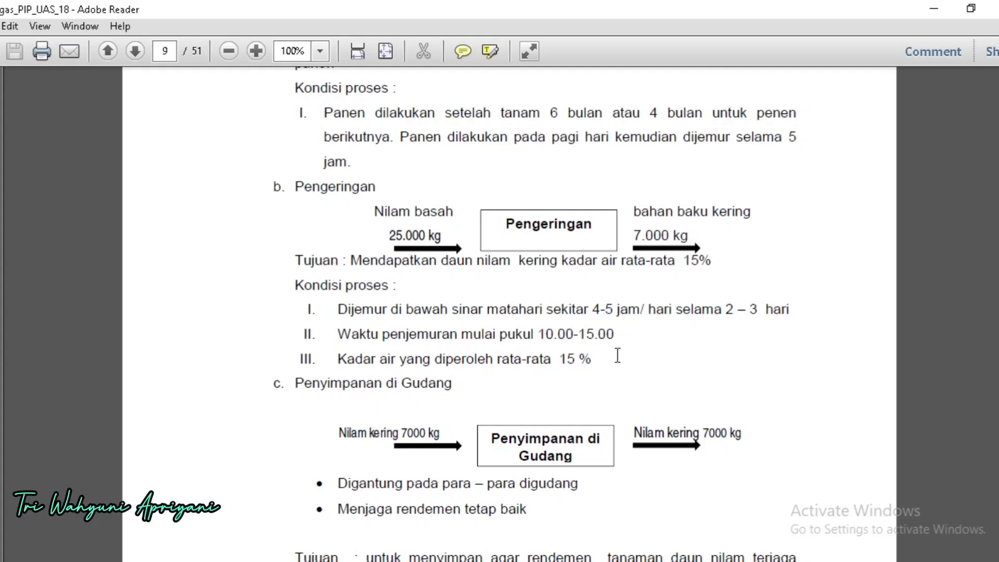
Step: Review Penyimpanan di Gudang on page 9, covering the dry patchouli flow, the hanging storage and its purpose
scroll(627, 354, down, 1)
scroll(629, 351, down, 1)
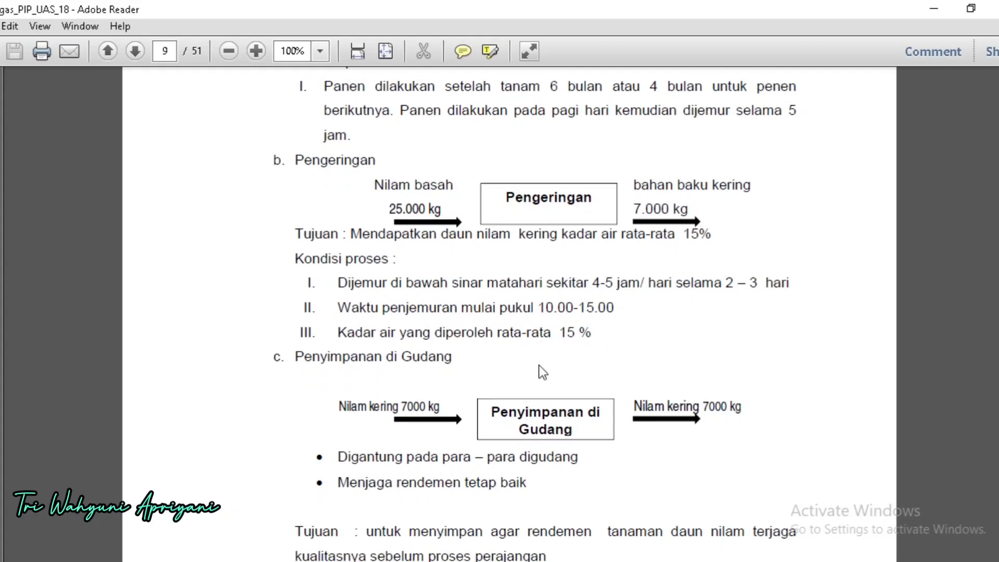
scroll(539, 366, down, 5)
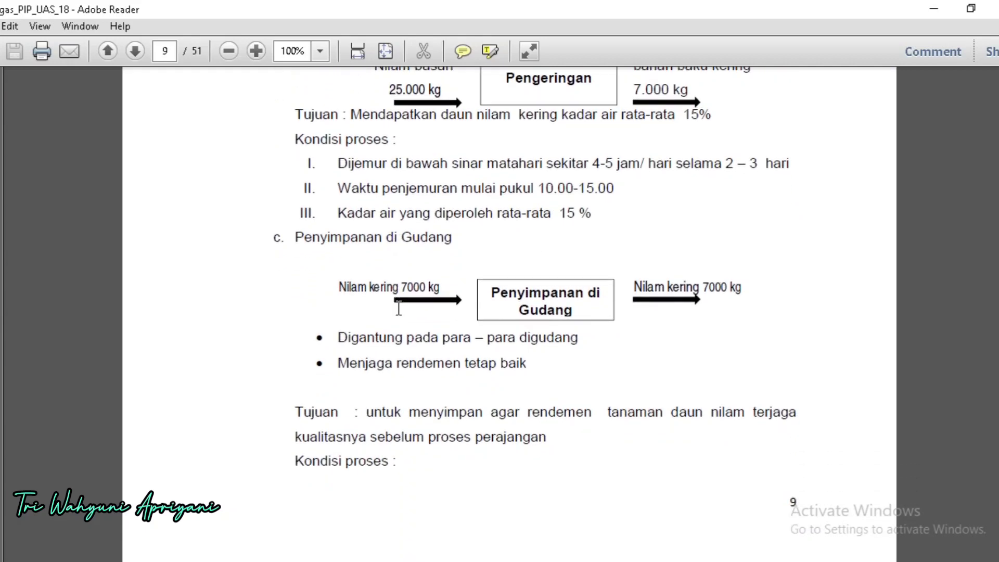